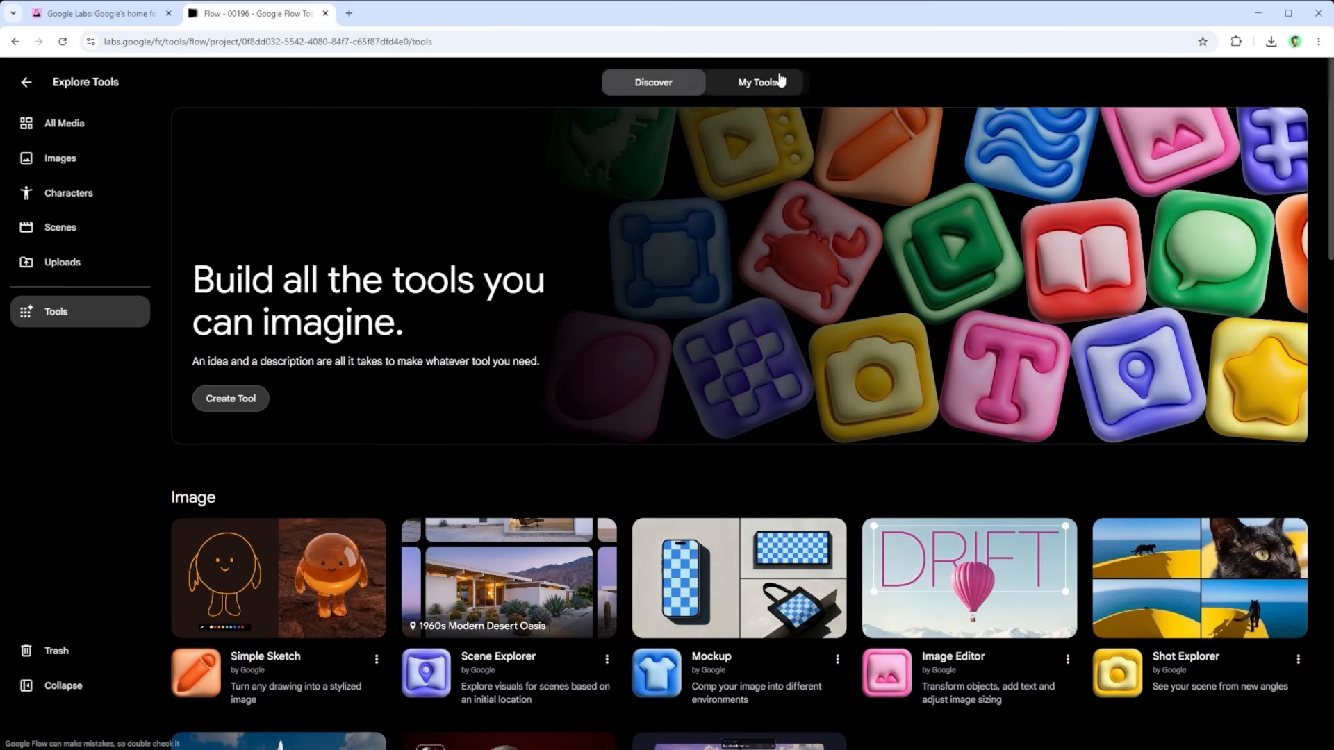
# Step: Look through the created tools and the Discover gallery's Image, Video, Prompting and Experimental tools
pyautogui.click(760, 83)
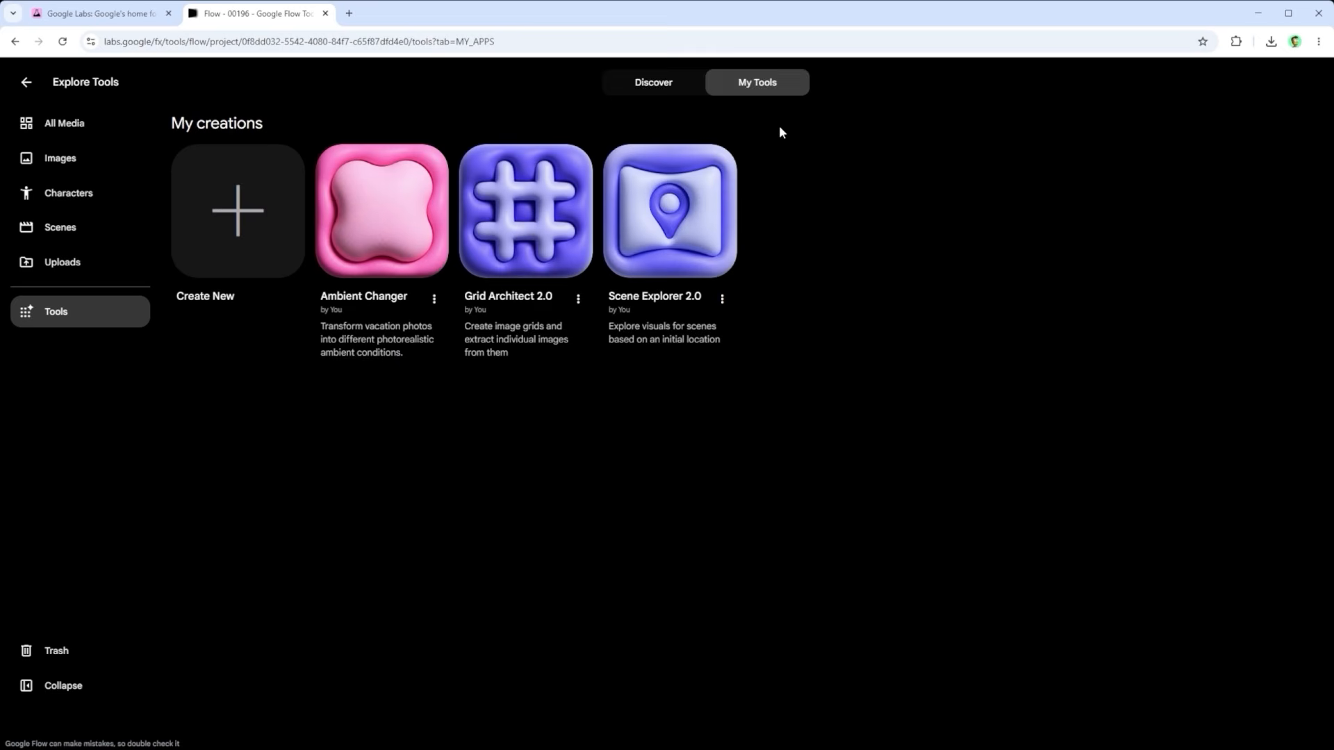
pyautogui.click(654, 83)
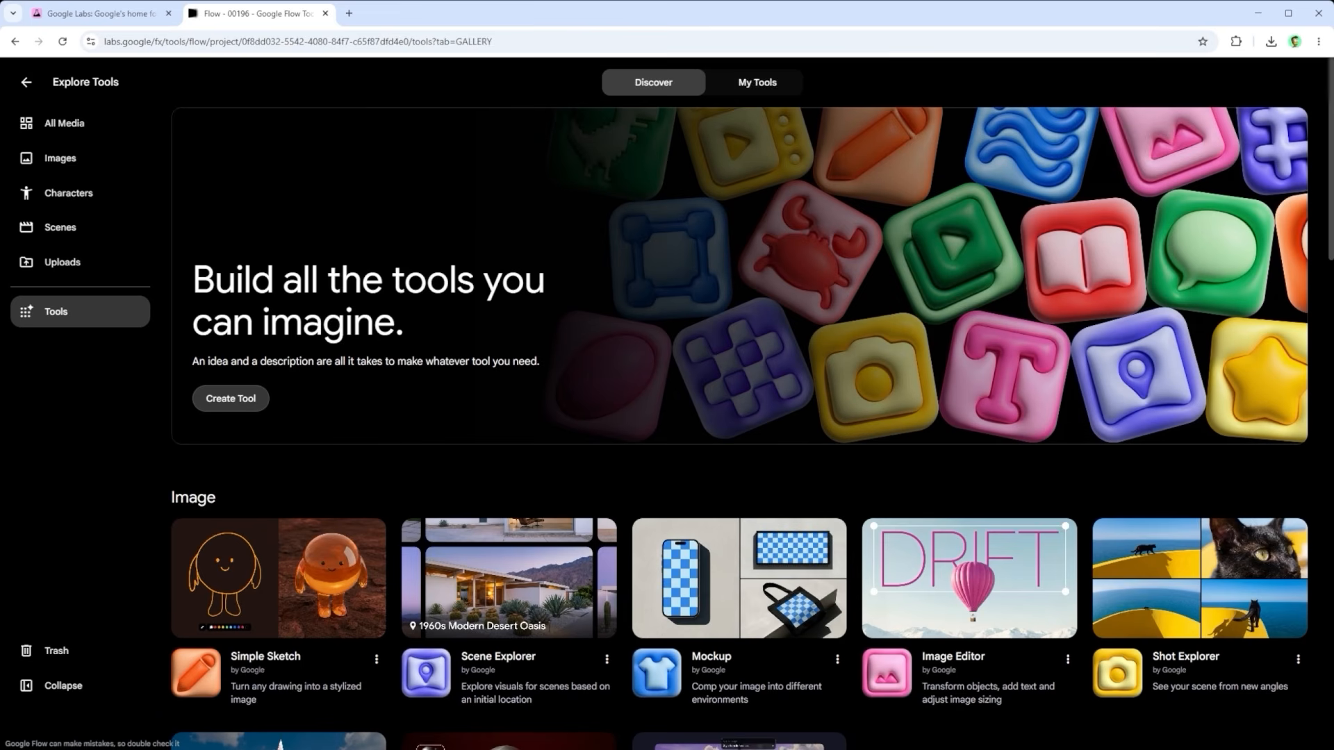
pyautogui.scroll(-3, 984, 552)
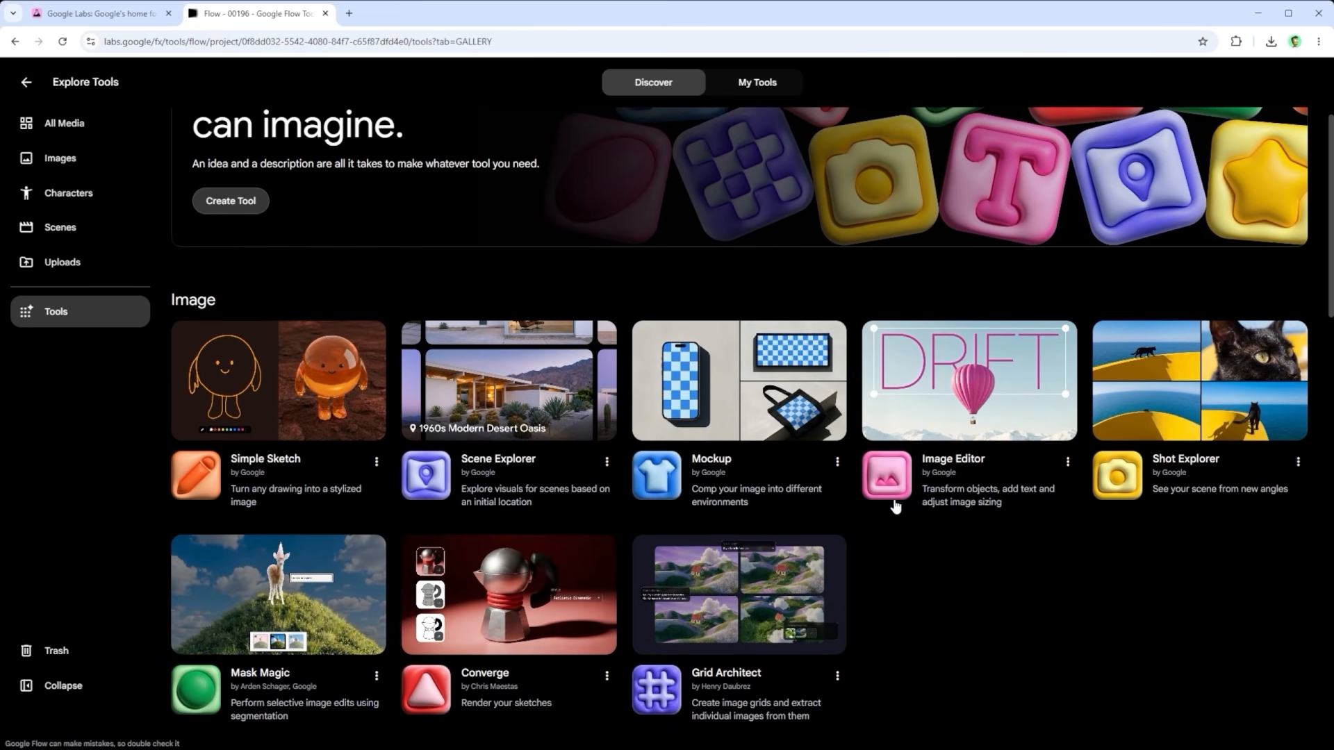
pyautogui.scroll(-1, 895, 502)
pyautogui.scroll(-1, 894, 495)
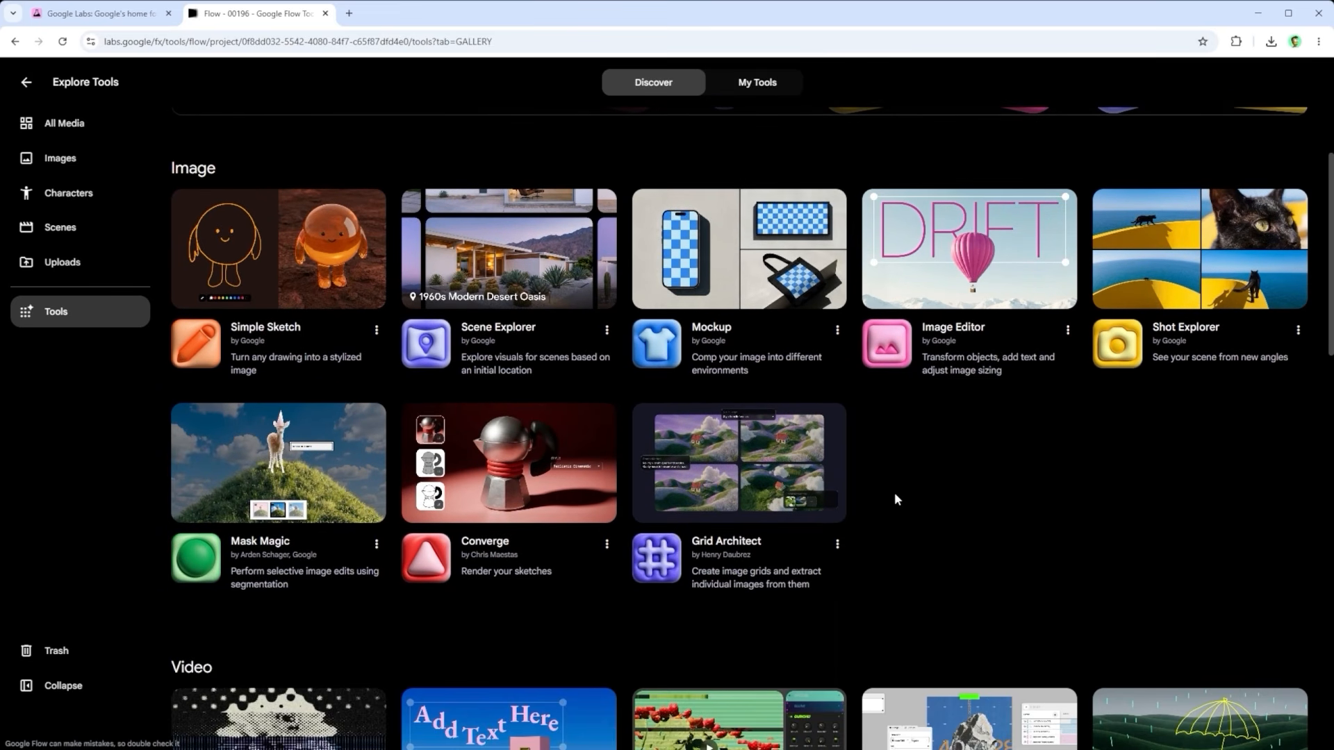
pyautogui.scroll(-2, 994, 465)
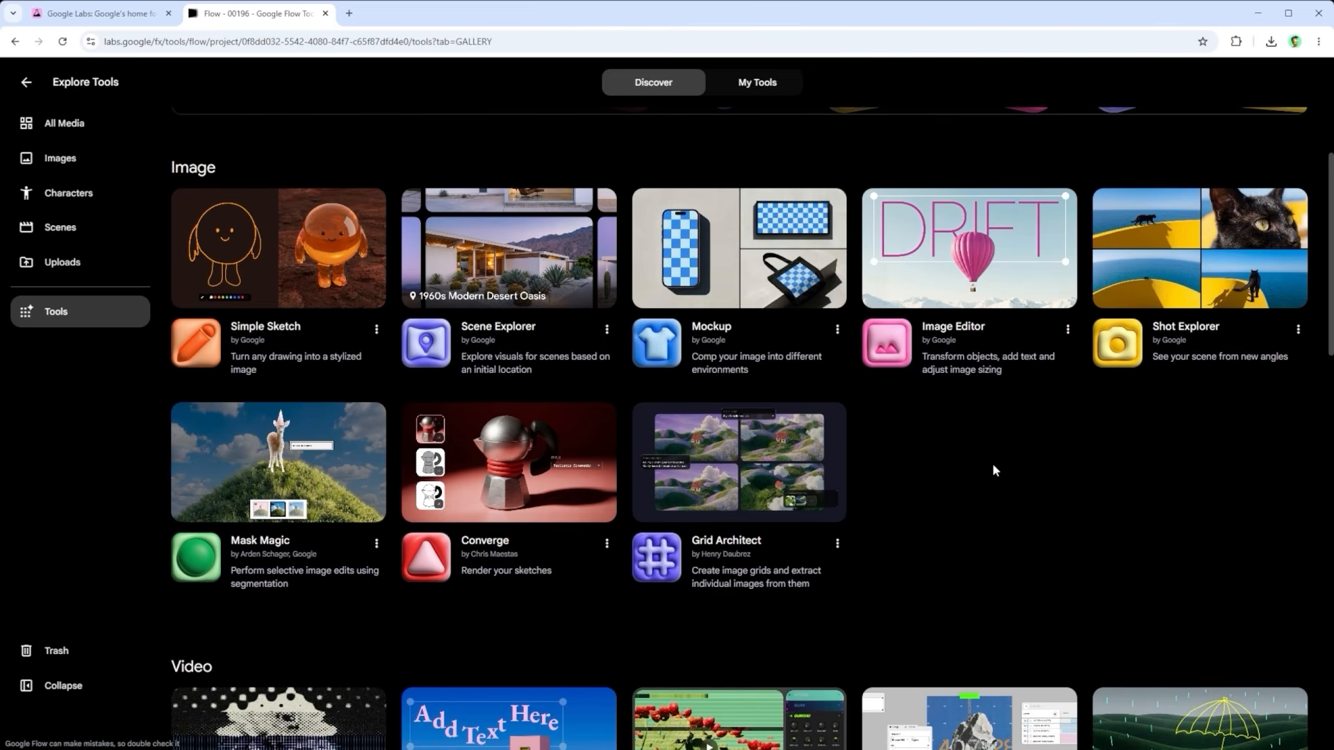
pyautogui.scroll(-5, 994, 467)
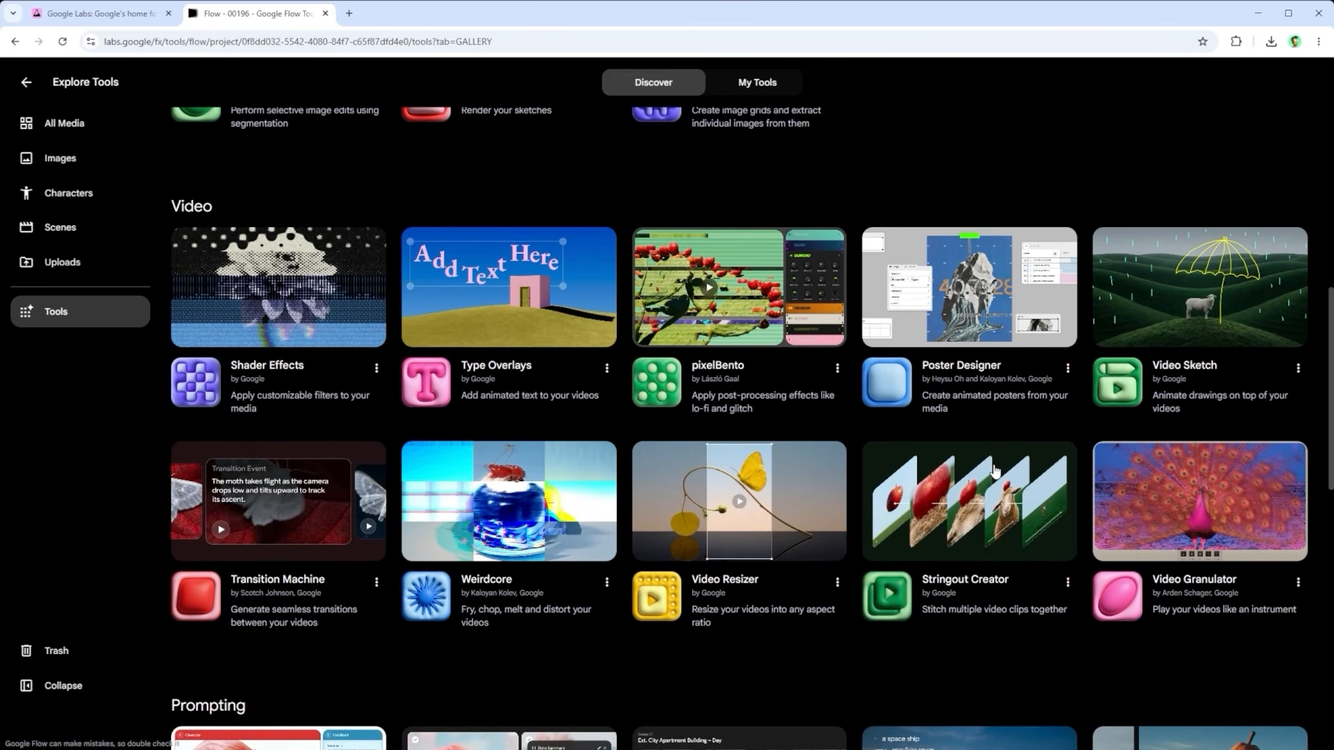
pyautogui.scroll(-6, 993, 471)
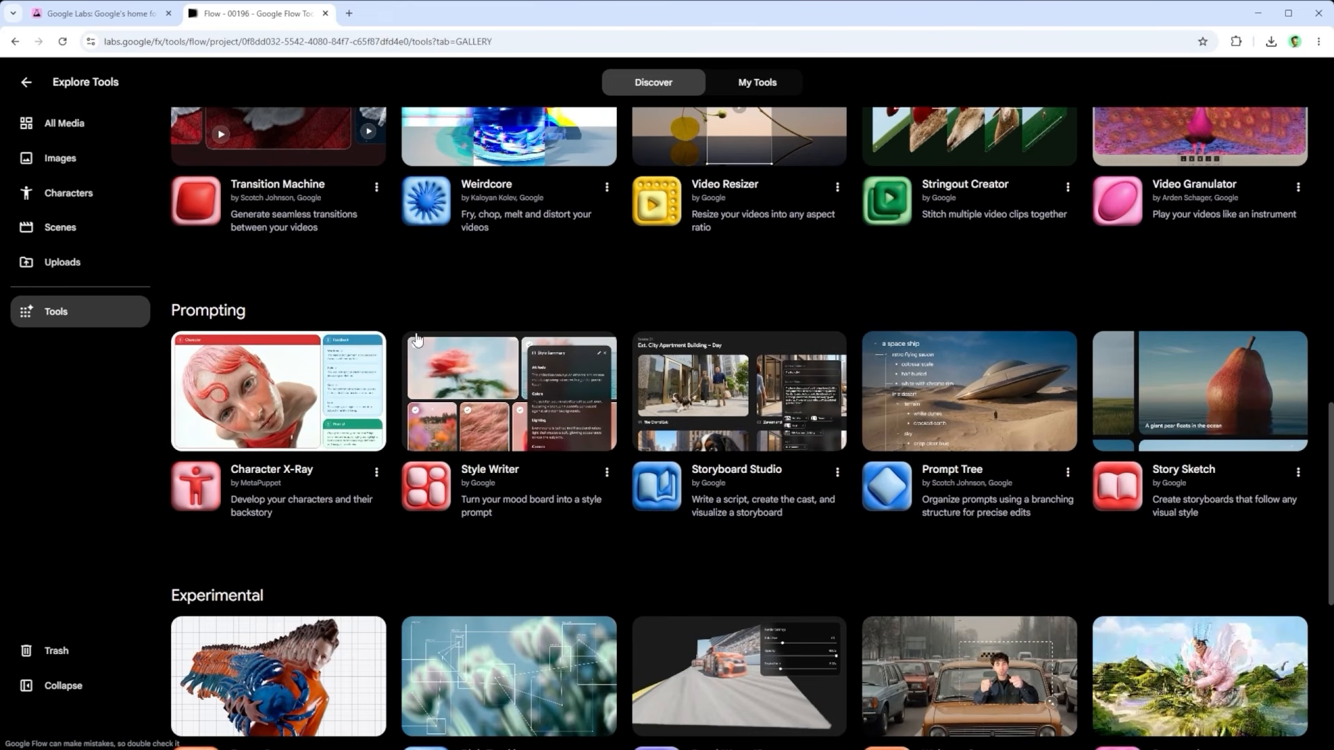
pyautogui.scroll(-4, 436, 425)
pyautogui.scroll(-4, 436, 425)
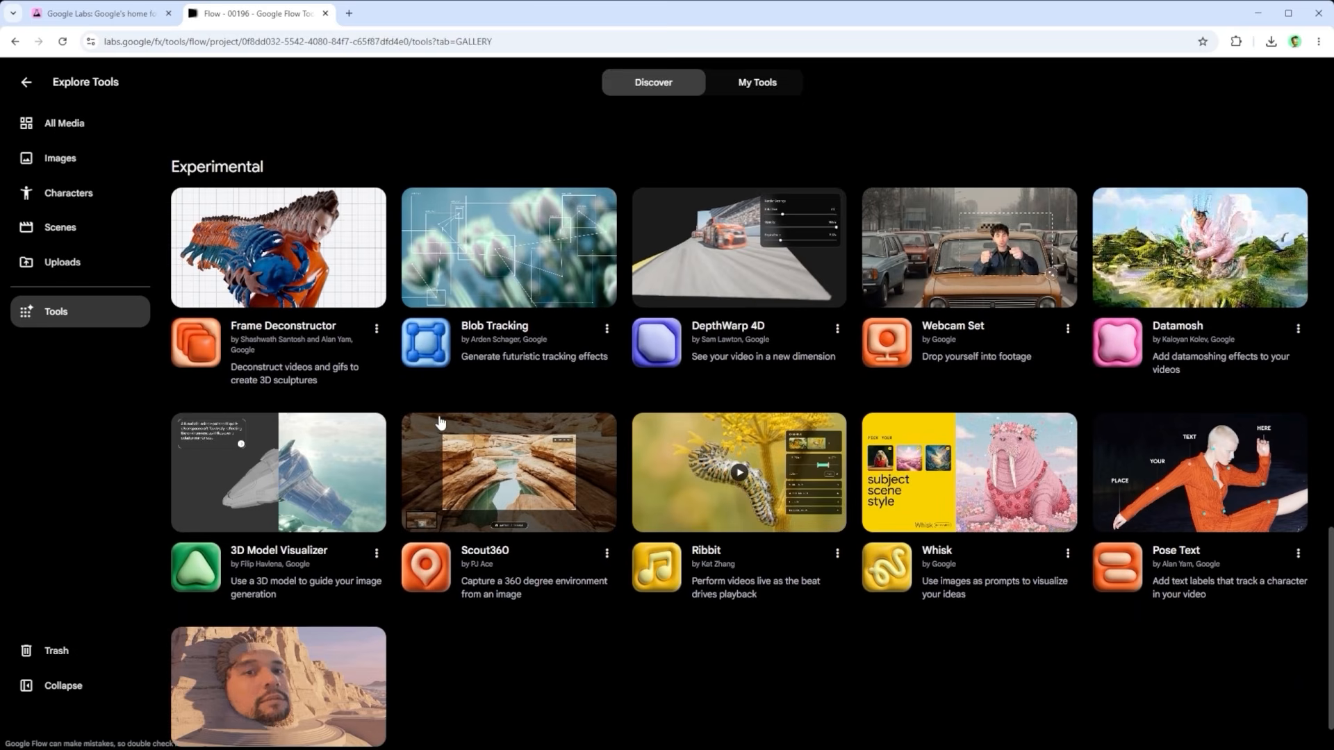
pyautogui.scroll(17, 727, 459)
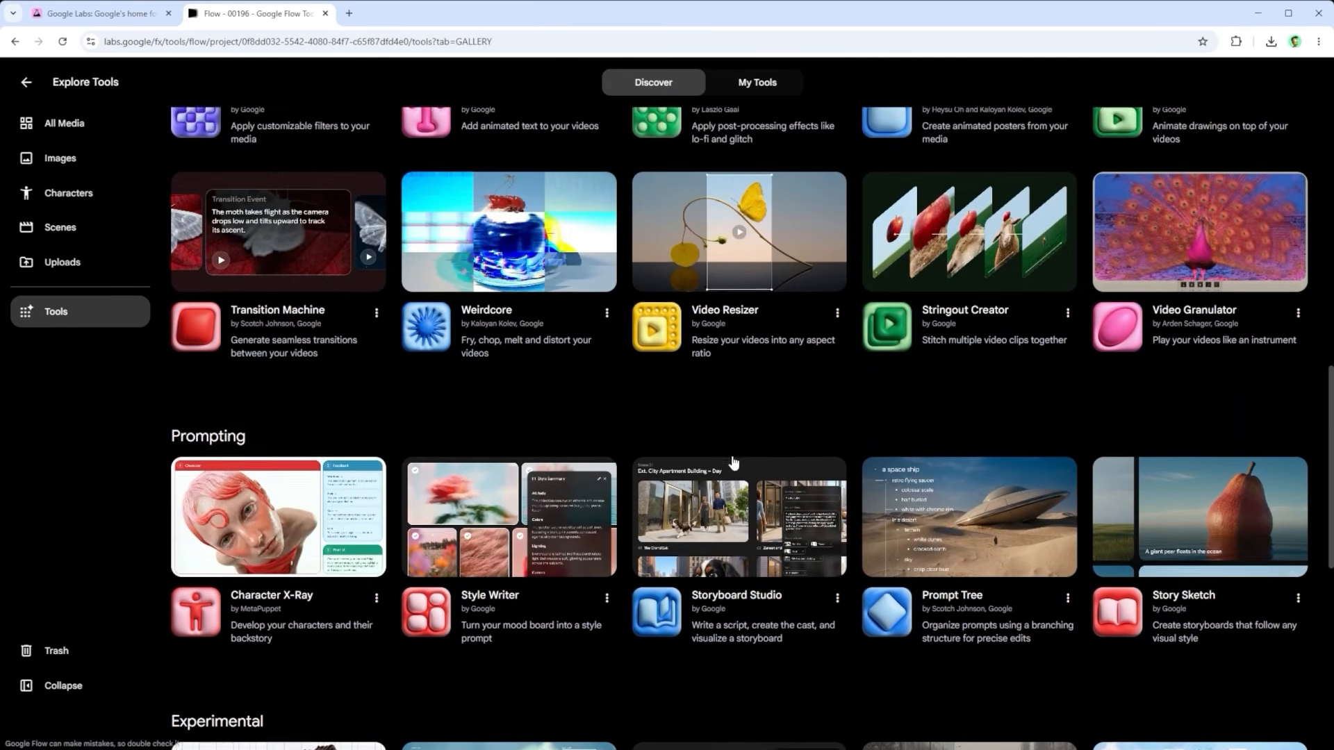
pyautogui.scroll(4, 733, 464)
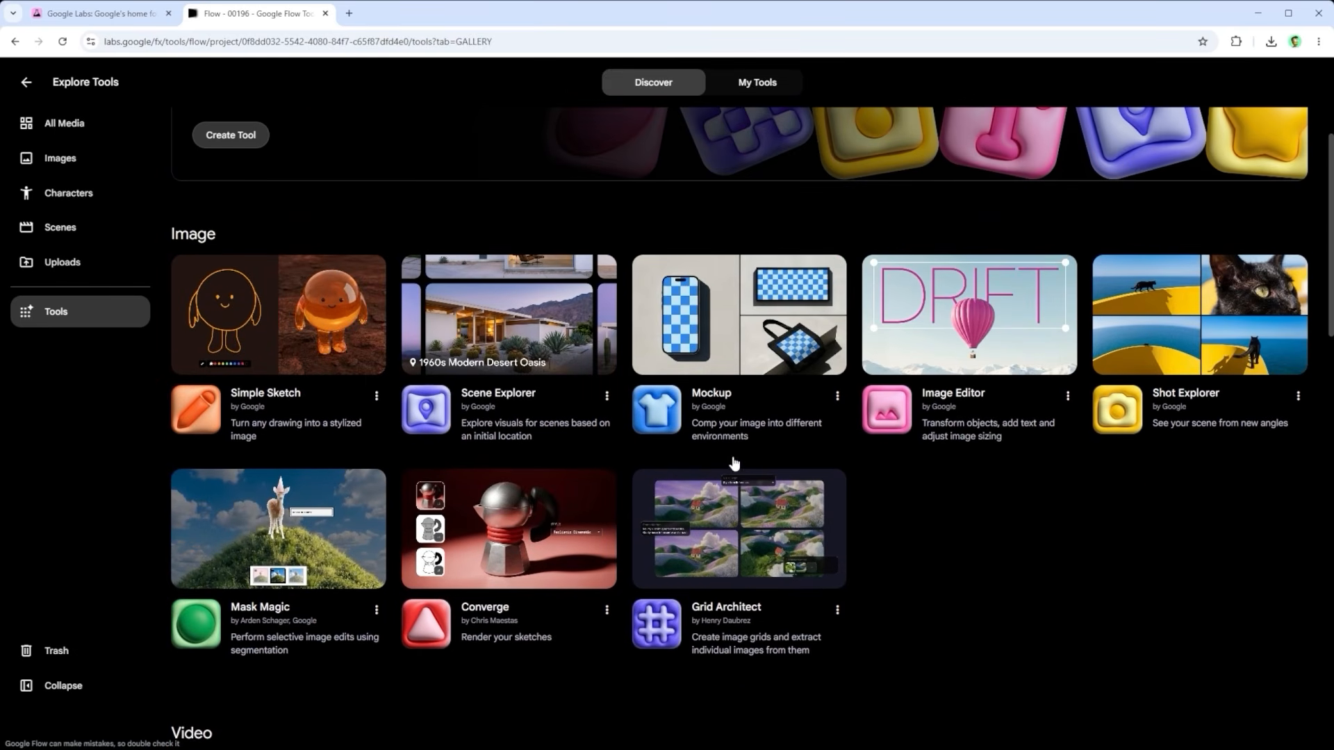
pyautogui.scroll(4, 734, 462)
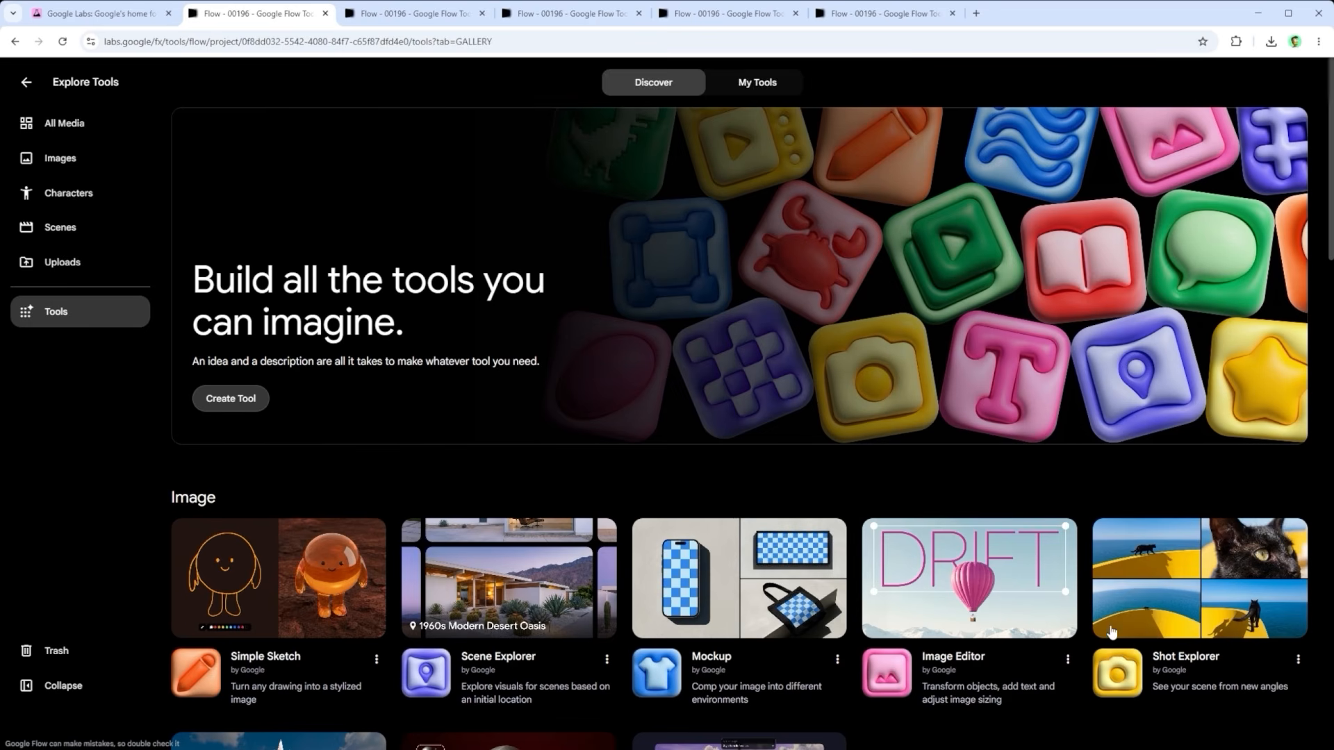
# Step: Sketch an orange smiling face with two eyes, a nose and a mouth on the blank Simple Sketch canvas
pyautogui.click(385, 16)
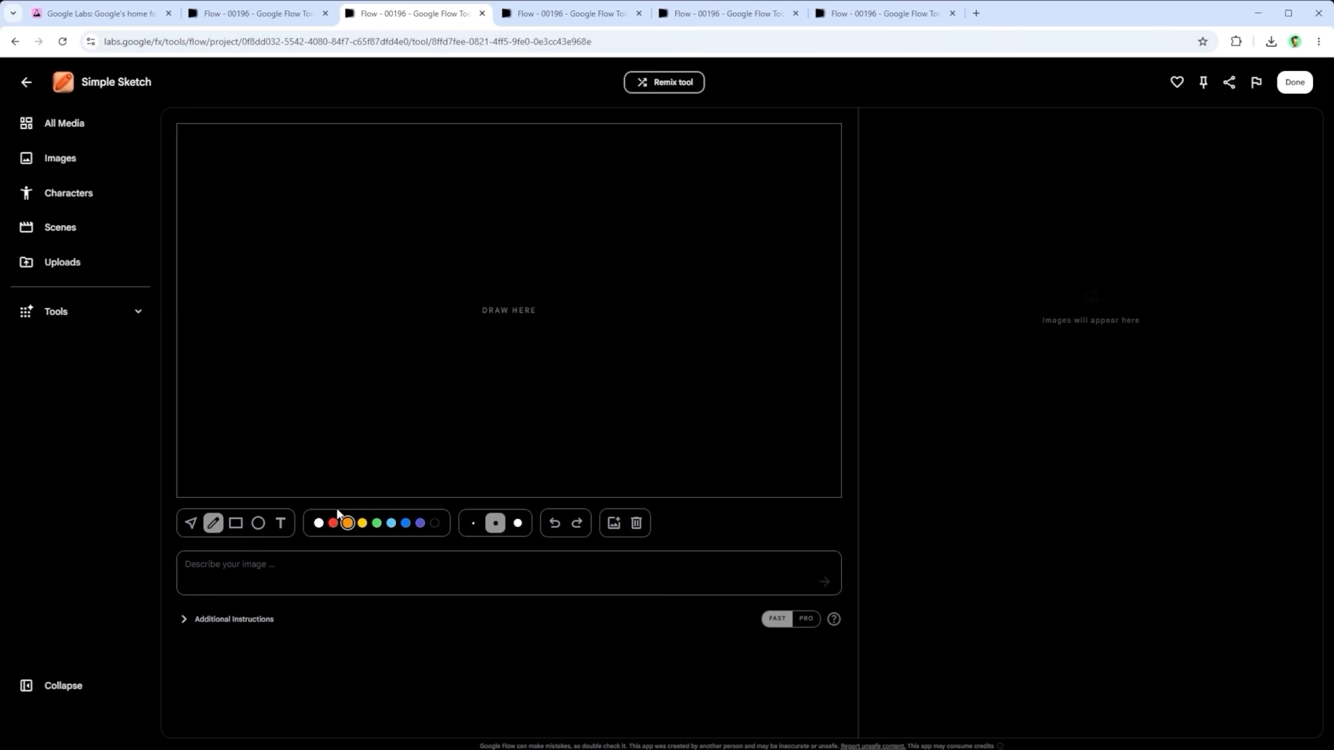
pyautogui.moveTo(452, 218)
pyautogui.mouseDown()
pyautogui.moveTo(487, 419)
pyautogui.moveTo(468, 217)
pyautogui.mouseUp()
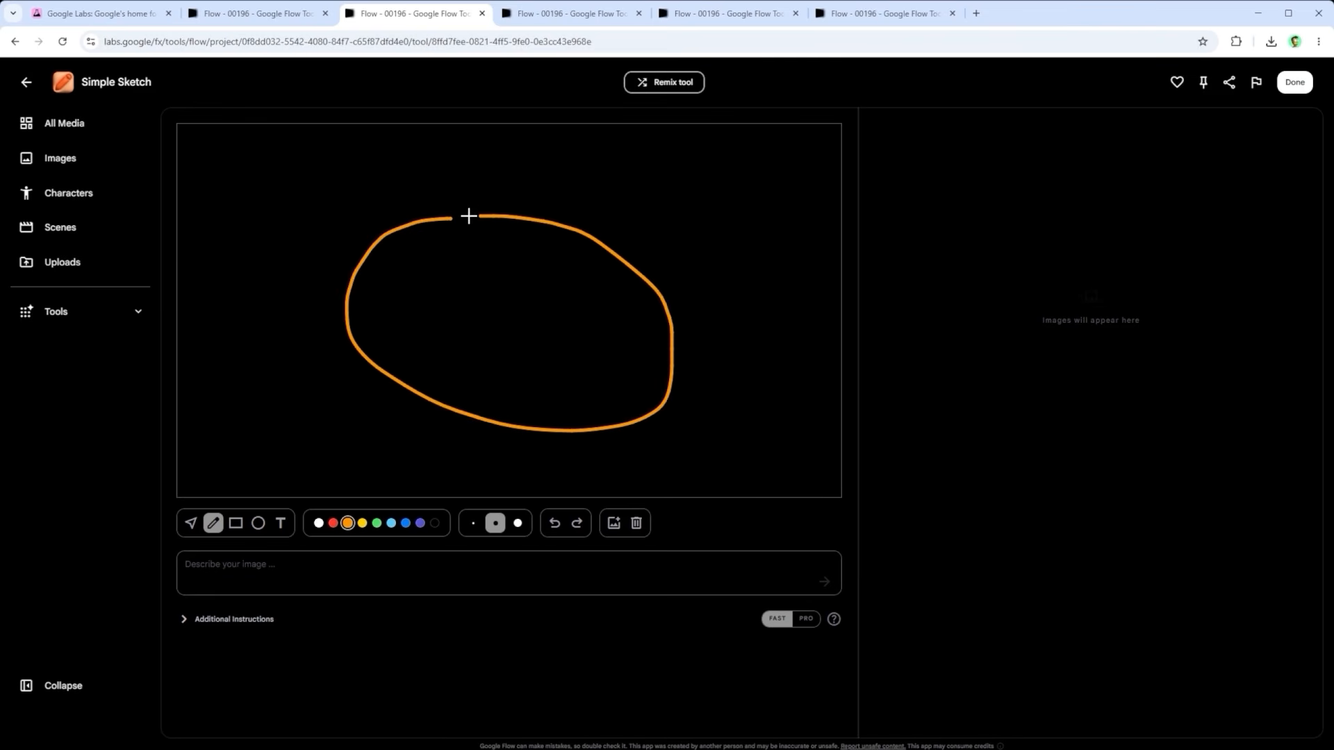
pyautogui.moveTo(442, 267)
pyautogui.mouseDown()
pyautogui.moveTo(440, 289)
pyautogui.moveTo(442, 269)
pyautogui.mouseUp()
pyautogui.moveTo(579, 292)
pyautogui.mouseDown()
pyautogui.moveTo(546, 293)
pyautogui.moveTo(490, 354)
pyautogui.moveTo(507, 381)
pyautogui.moveTo(591, 353)
pyautogui.mouseUp()
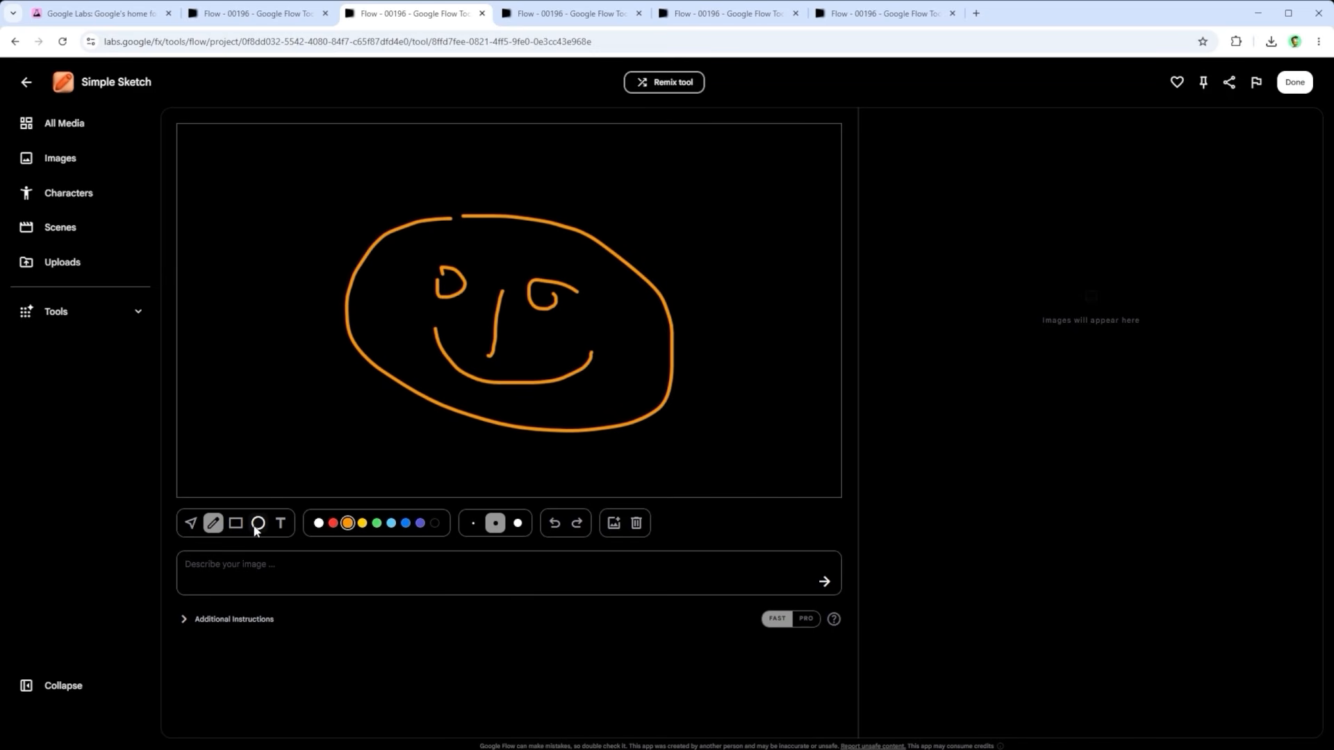
# Step: Draw wavy red hair over the face and add another red stroke with the thickest brush size
pyautogui.click(333, 522)
pyautogui.moveTo(338, 277)
pyautogui.mouseDown()
pyautogui.moveTo(363, 184)
pyautogui.moveTo(711, 289)
pyautogui.moveTo(712, 321)
pyautogui.mouseUp()
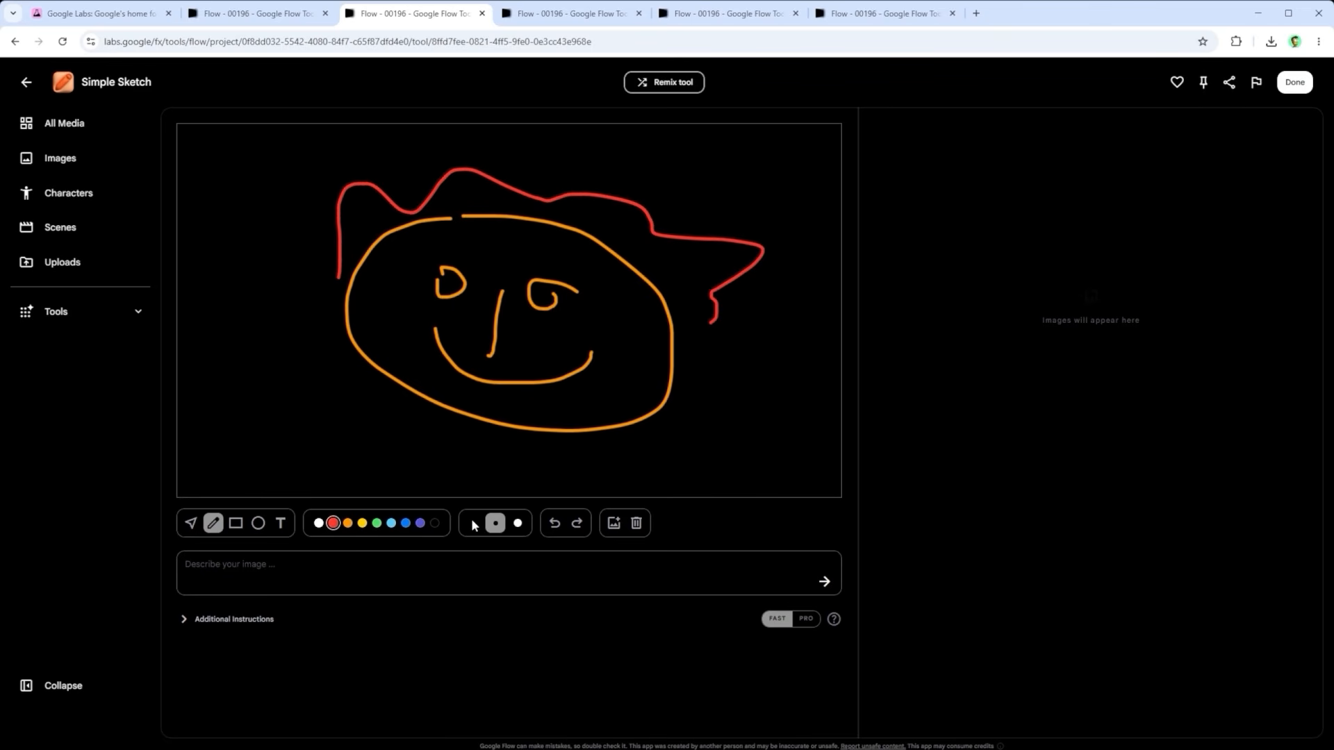
pyautogui.click(517, 522)
pyautogui.moveTo(378, 221)
pyautogui.mouseDown()
pyautogui.moveTo(625, 256)
pyautogui.moveTo(671, 303)
pyautogui.mouseUp()
# Step: Undo the latest strokes and clear the rest of the face drawing from the canvas
pyautogui.click(556, 523)
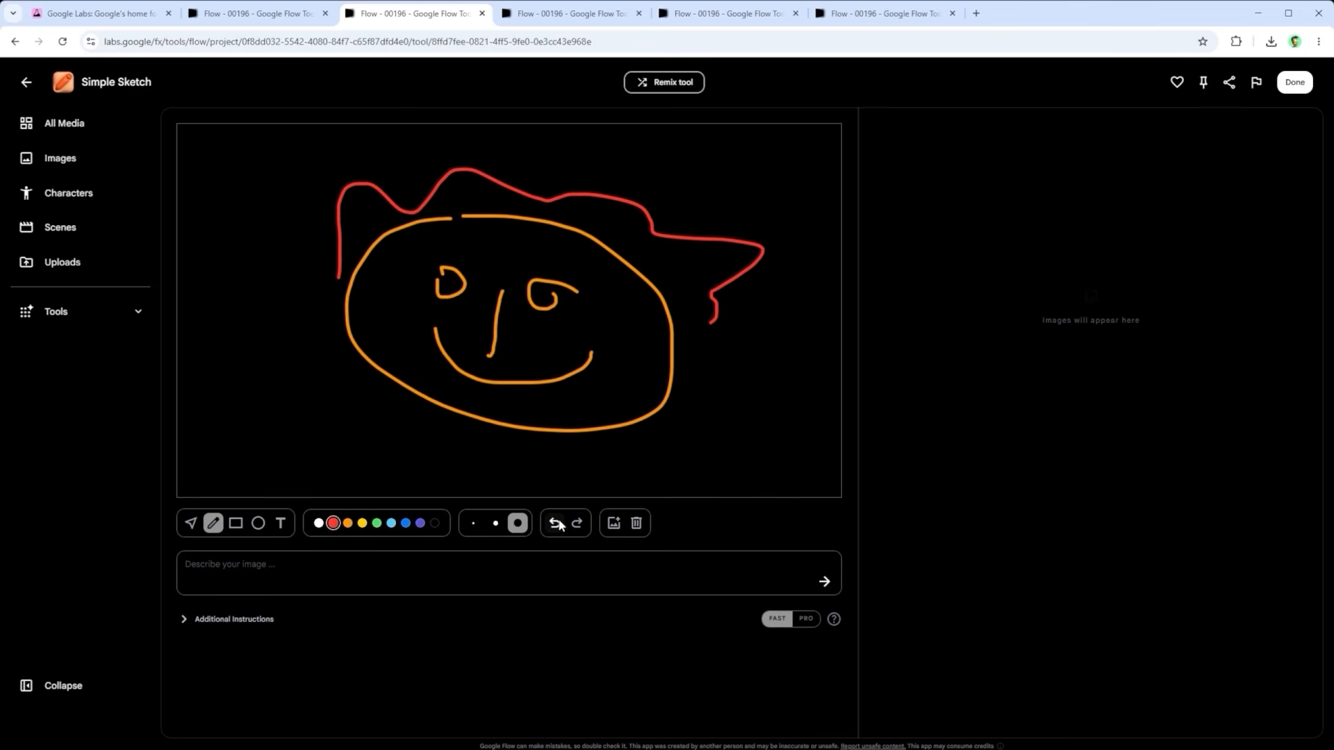
pyautogui.click(556, 523)
pyautogui.click(555, 523)
pyautogui.click(556, 522)
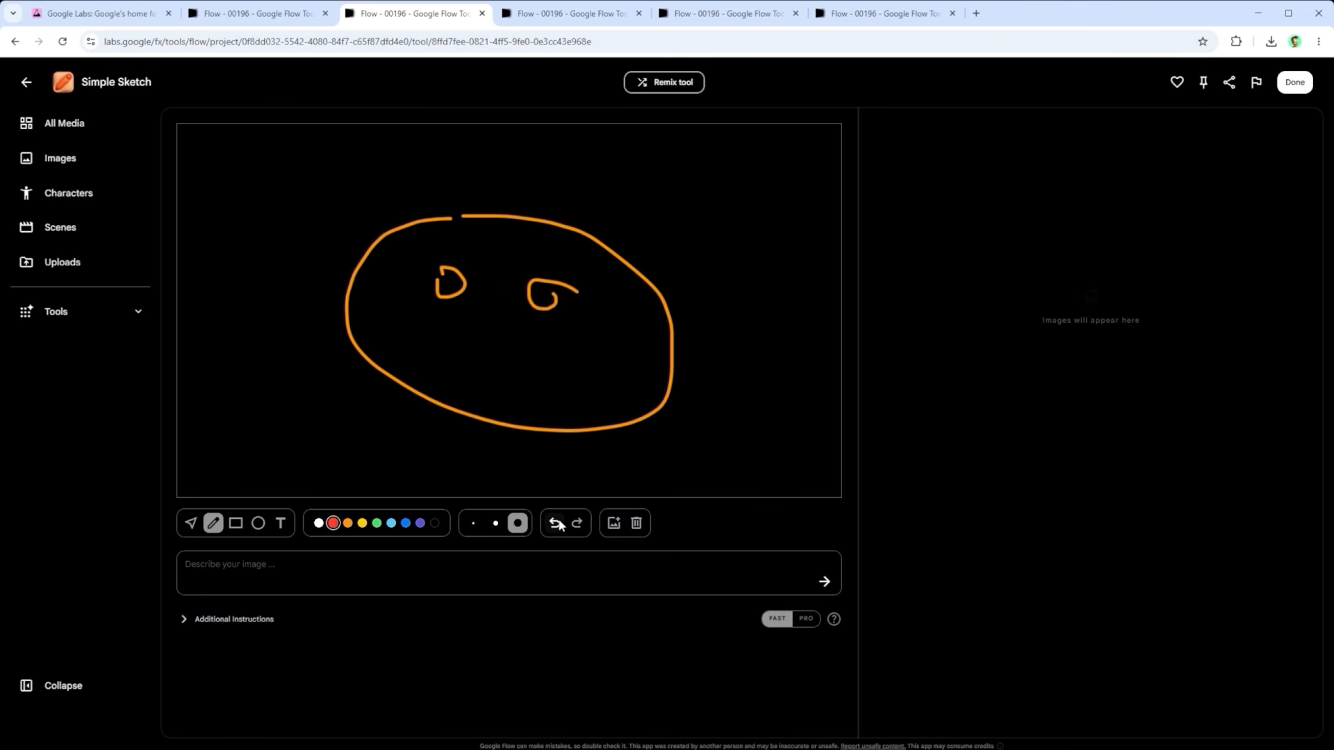
pyautogui.click(637, 523)
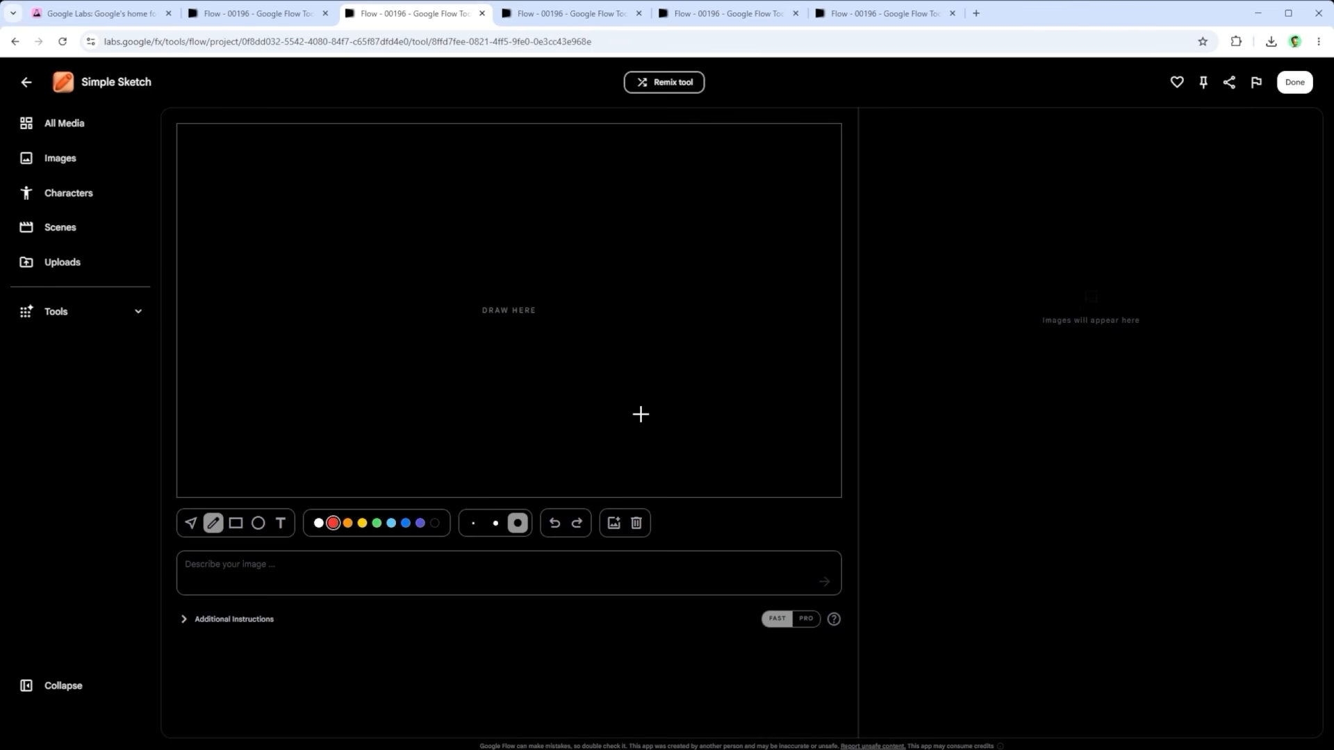
# Step: Switch to the prepared sketch of a house, cat and man, expand its additional instructions and set generation to Pro
pyautogui.click(559, 14)
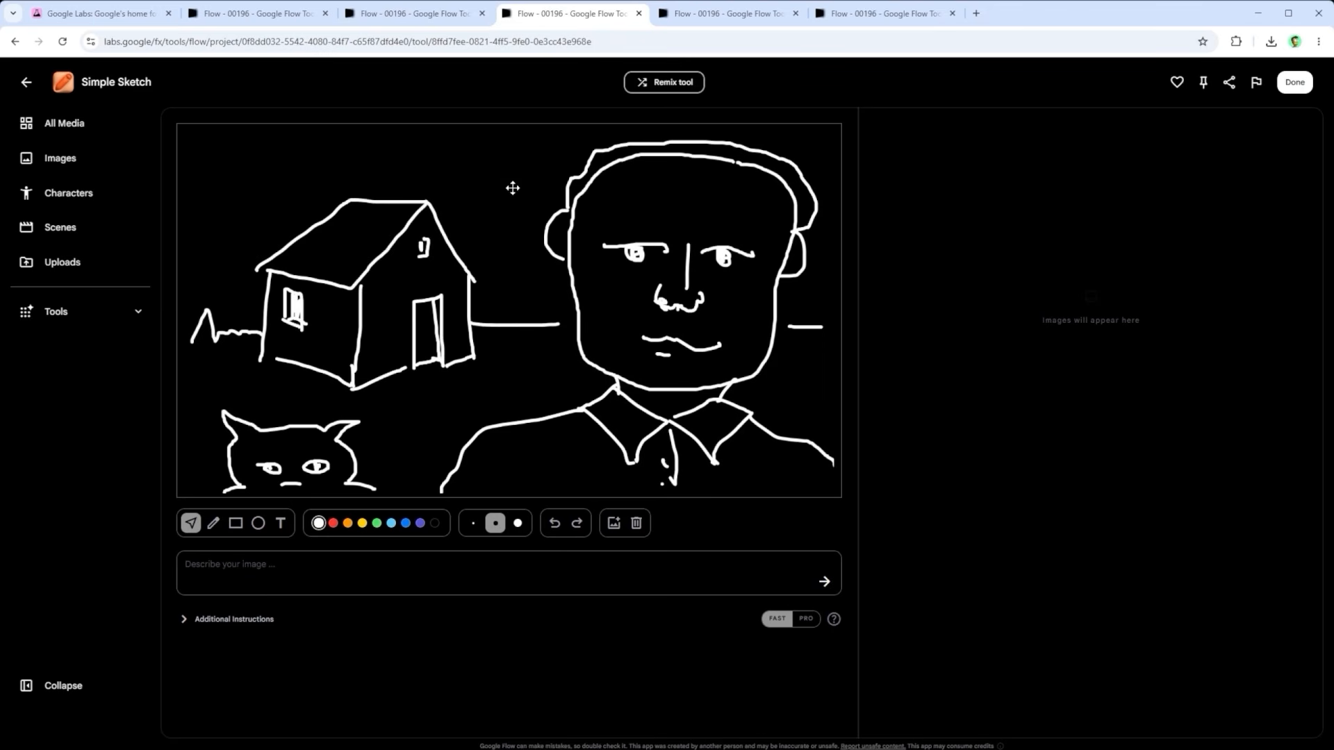
pyautogui.click(202, 568)
pyautogui.click(186, 620)
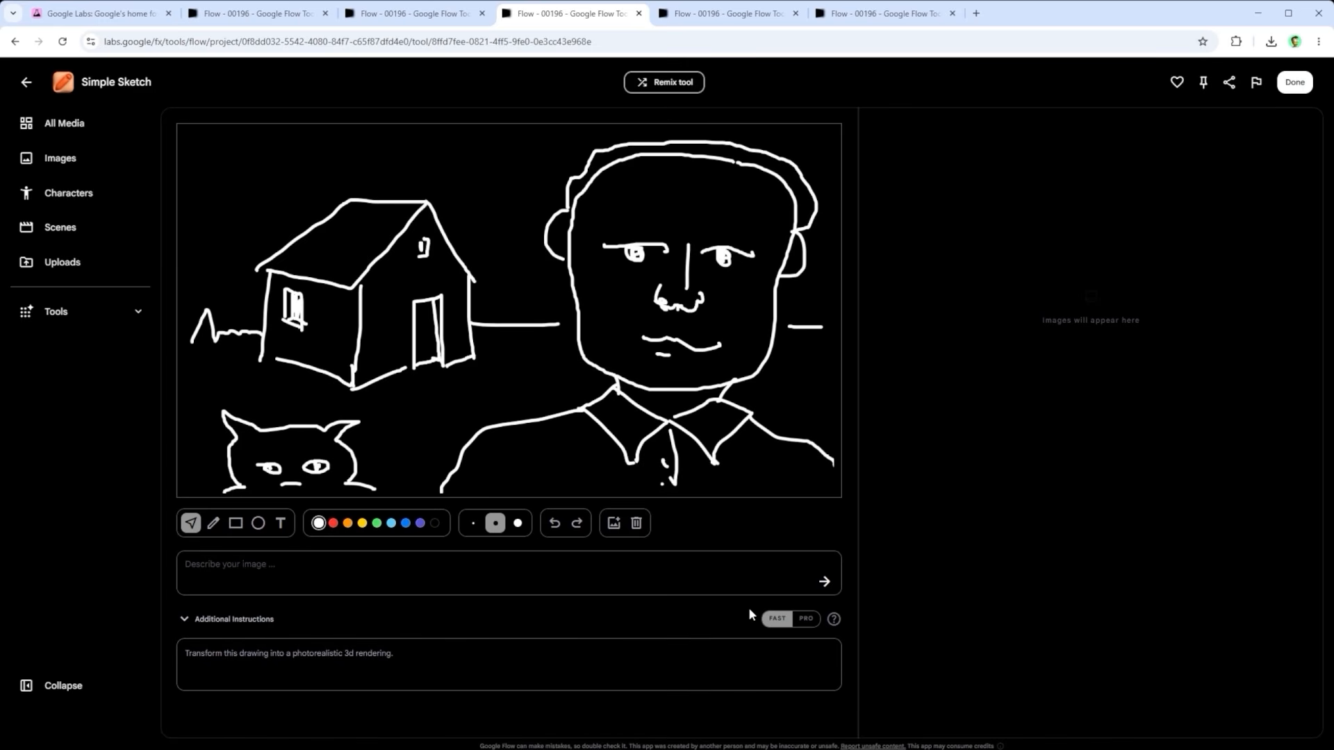
pyautogui.click(808, 621)
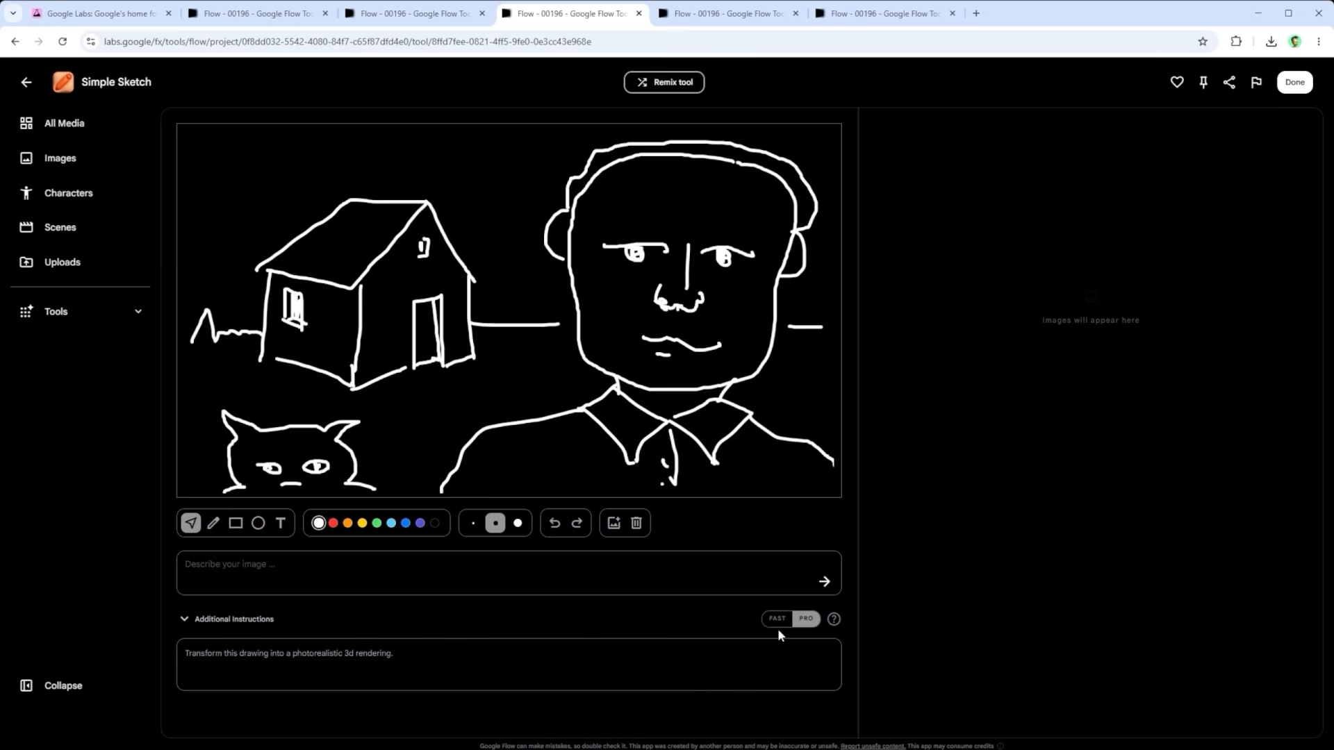
pyautogui.click(777, 623)
pyautogui.click(804, 624)
# Step: Describe the image as "A cat, a man and a house." and check the graffiti reference photo Bild1.jpg
pyautogui.click(327, 568)
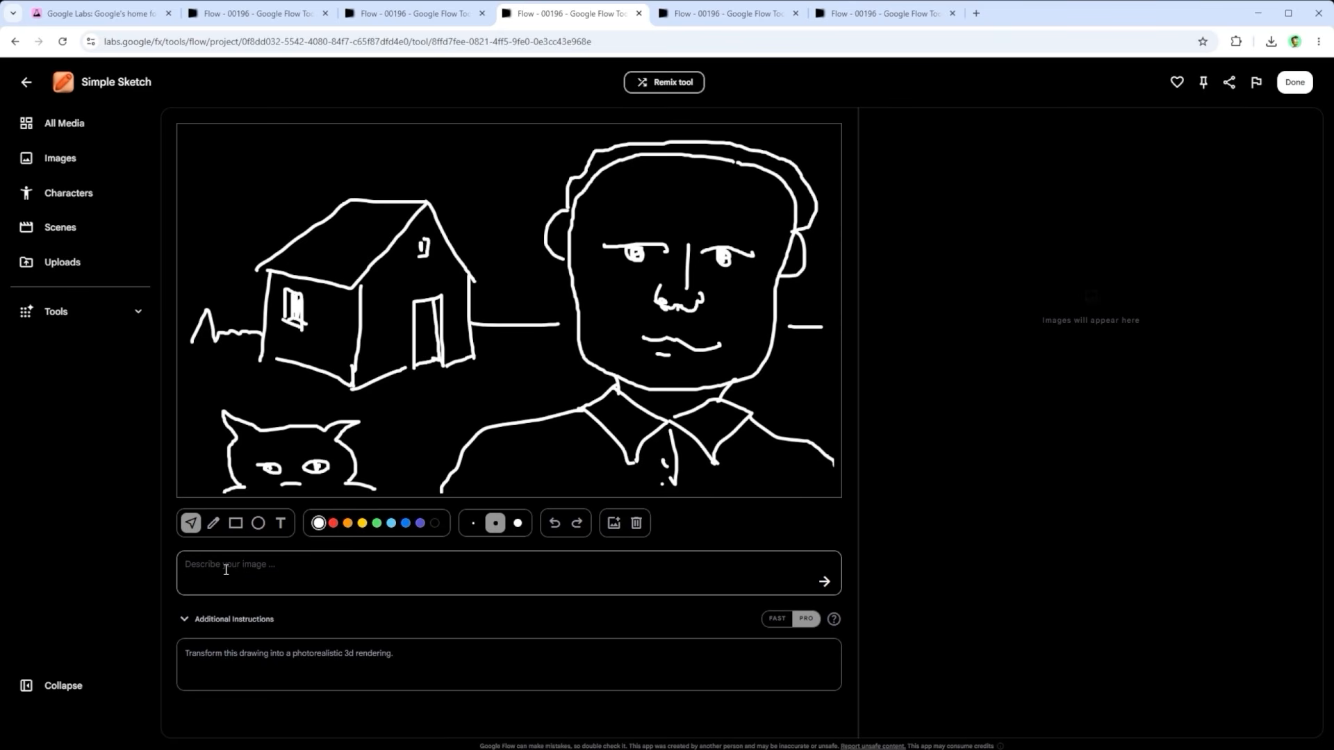
pyautogui.write('A cat, a man and a house.')
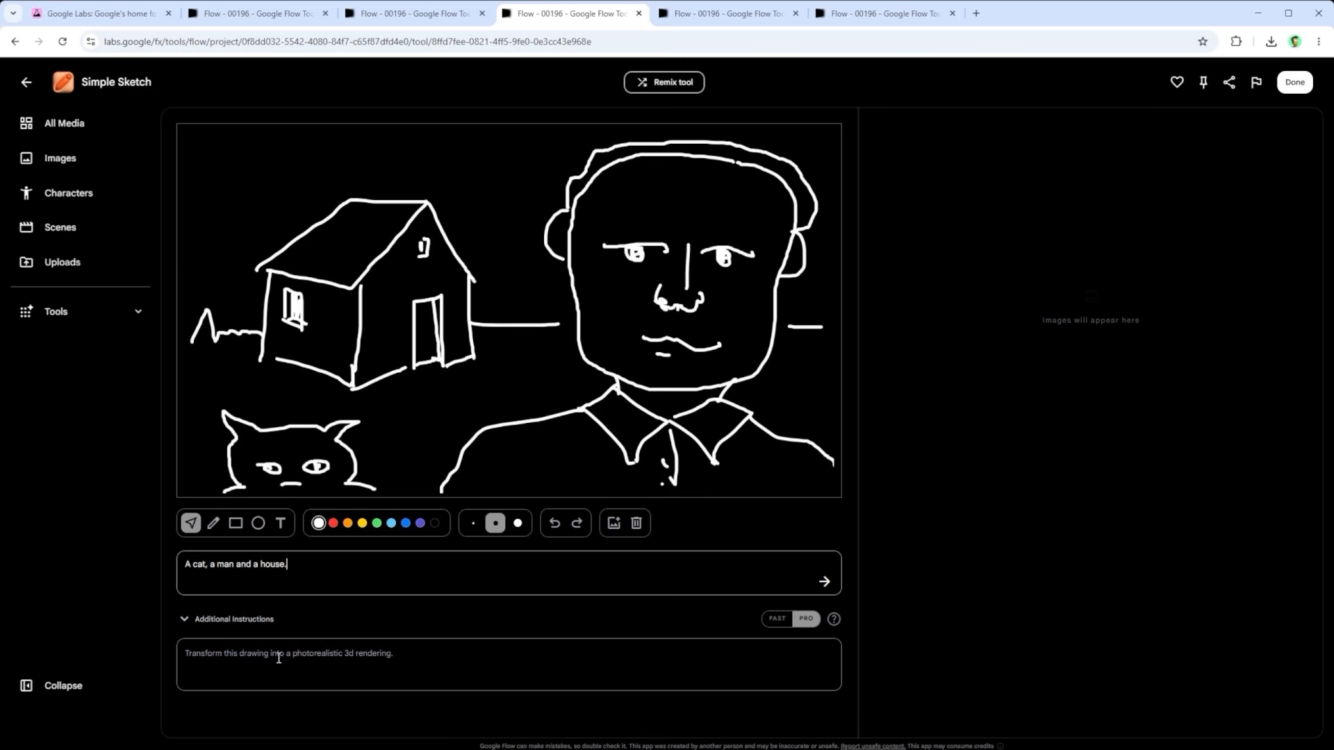
pyautogui.click(723, 19)
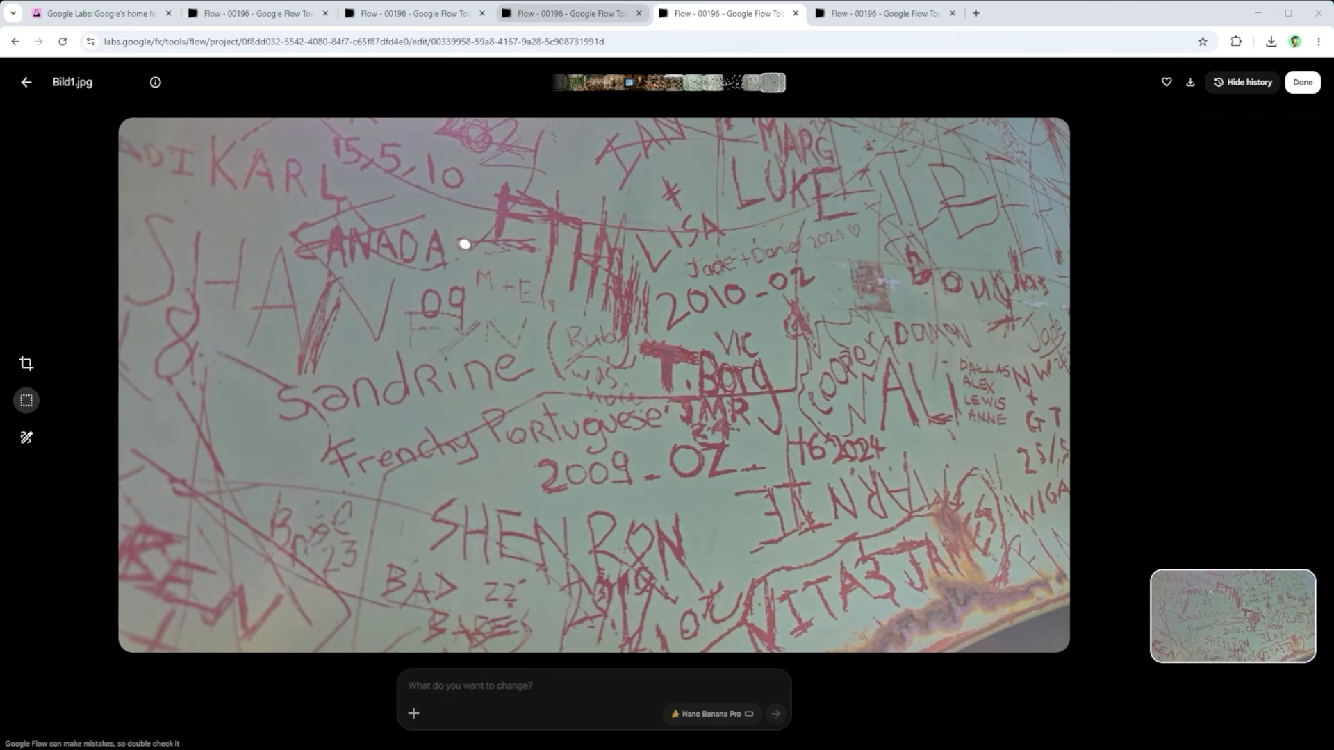
pyautogui.click(563, 13)
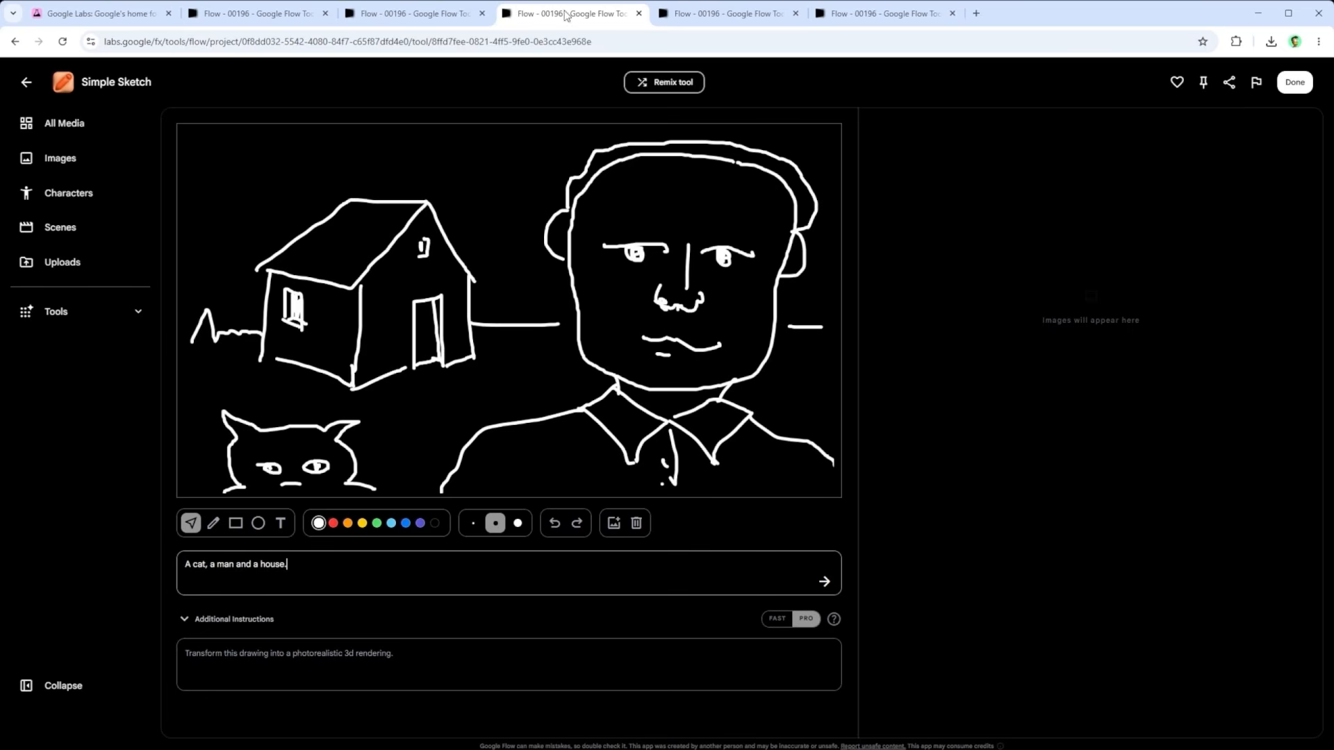
# Step: Replace the additional instructions with the style prompt for a raw, documentary close-up of a pale mint-green wall covered with messy red handwritten graffiti
pyautogui.click(216, 655)
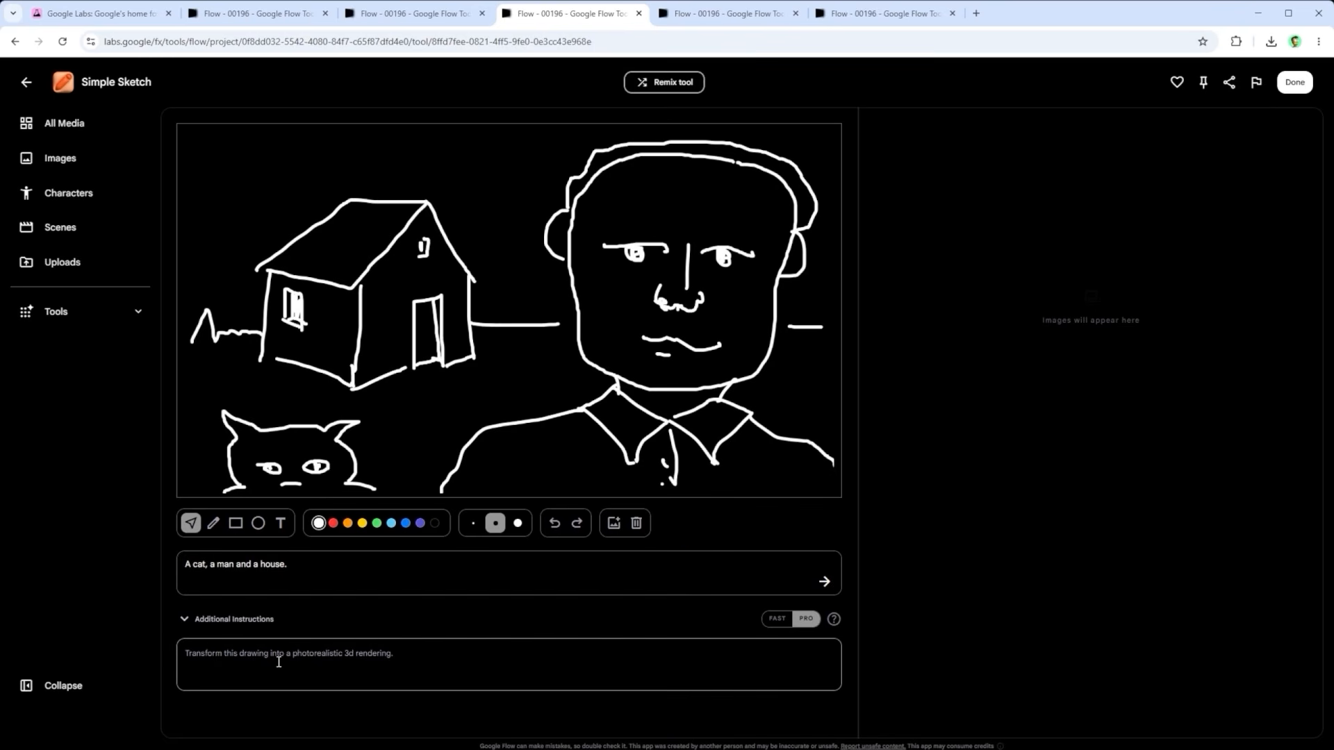
pyautogui.moveTo(429, 657); pyautogui.dragTo(171, 659)
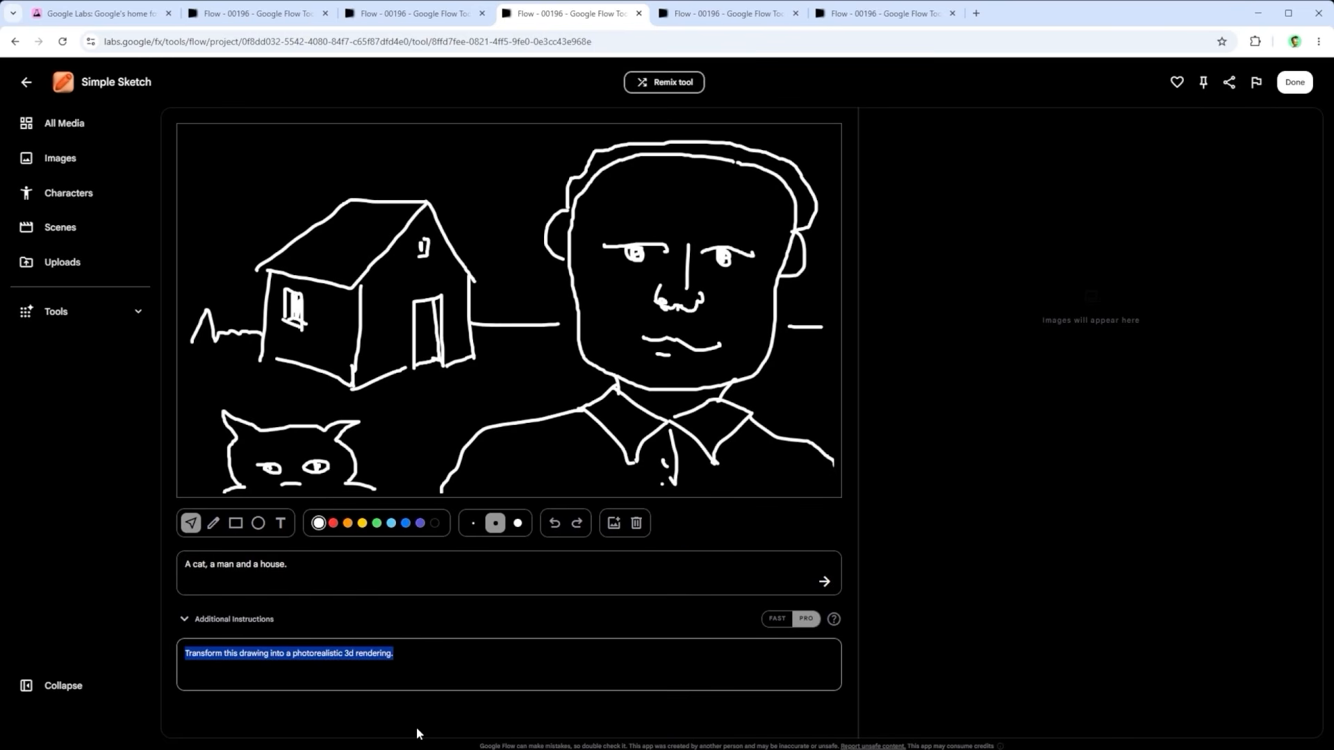
pyautogui.hotkey('ctrl', 'v')
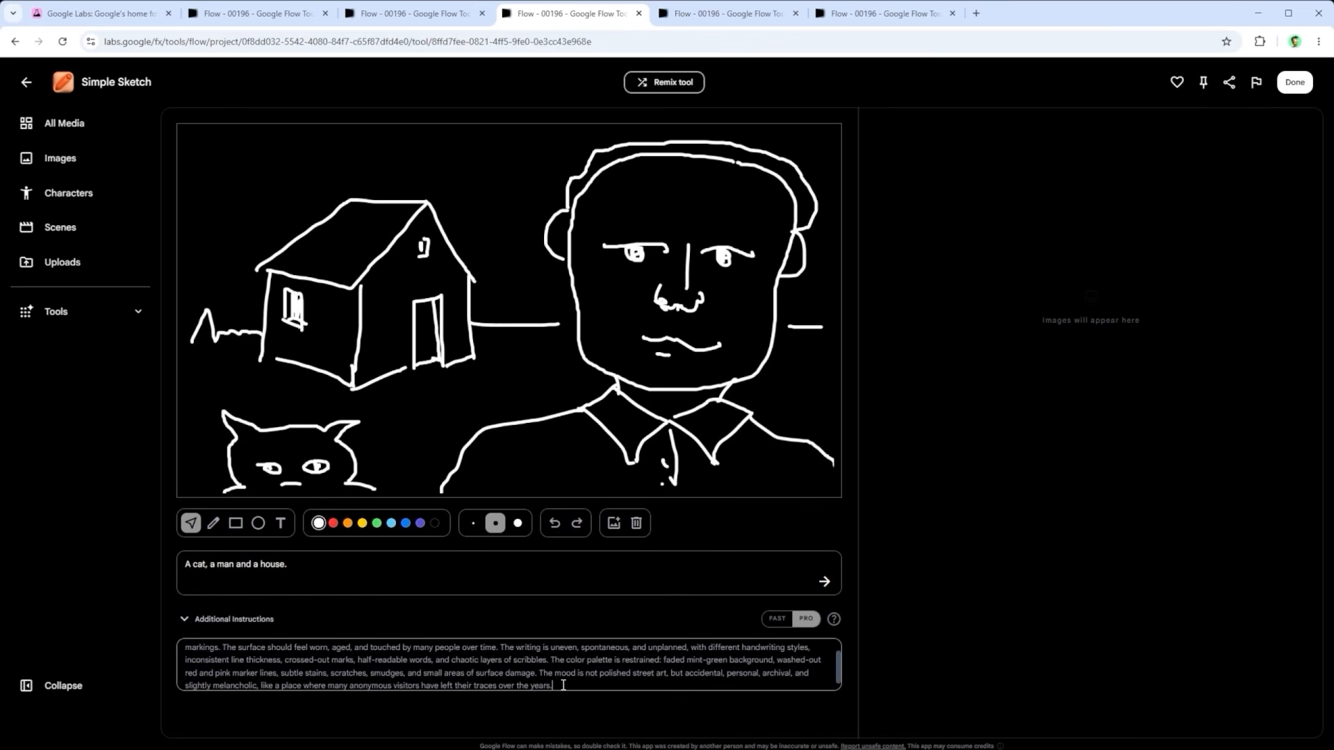
pyautogui.moveTo(563, 685); pyautogui.dragTo(94, 624)
pyautogui.click(336, 655)
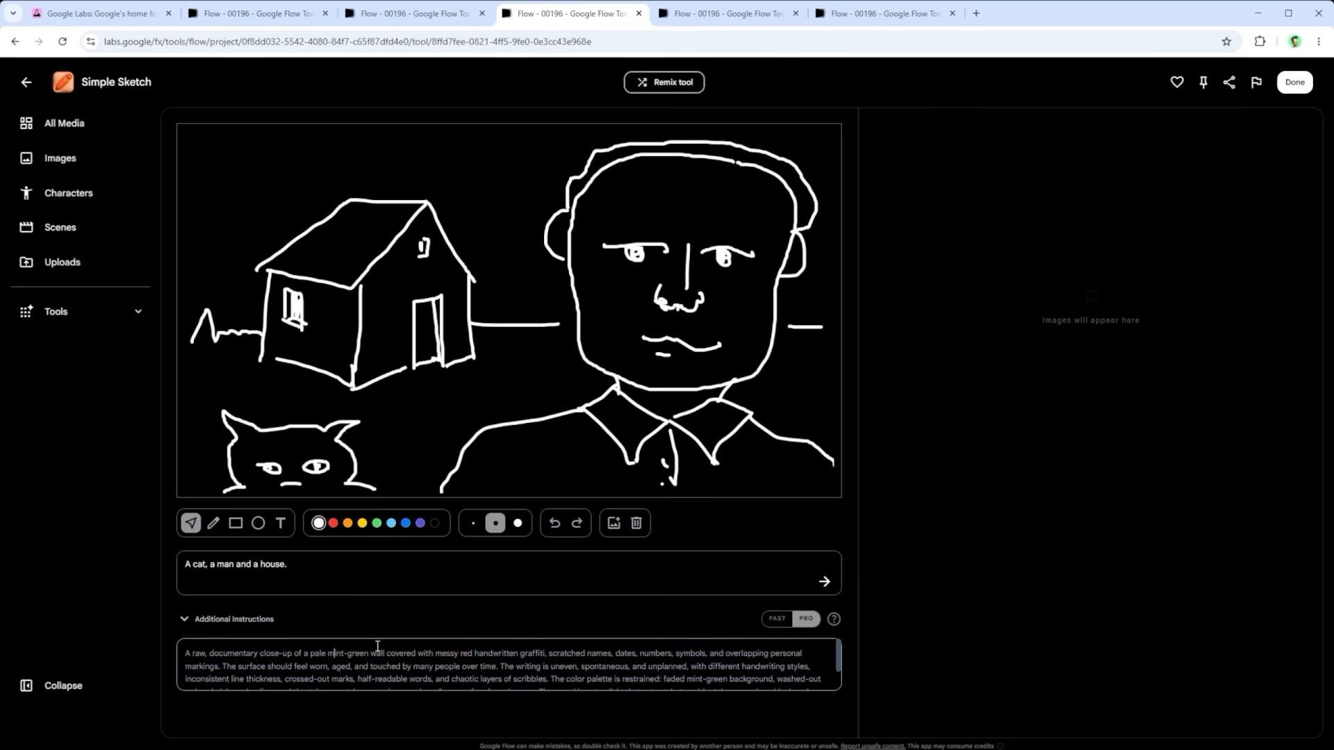
# Step: Compare the original white line sketch with the two generated "Cat man house wall graffiti" images
pyautogui.click(841, 14)
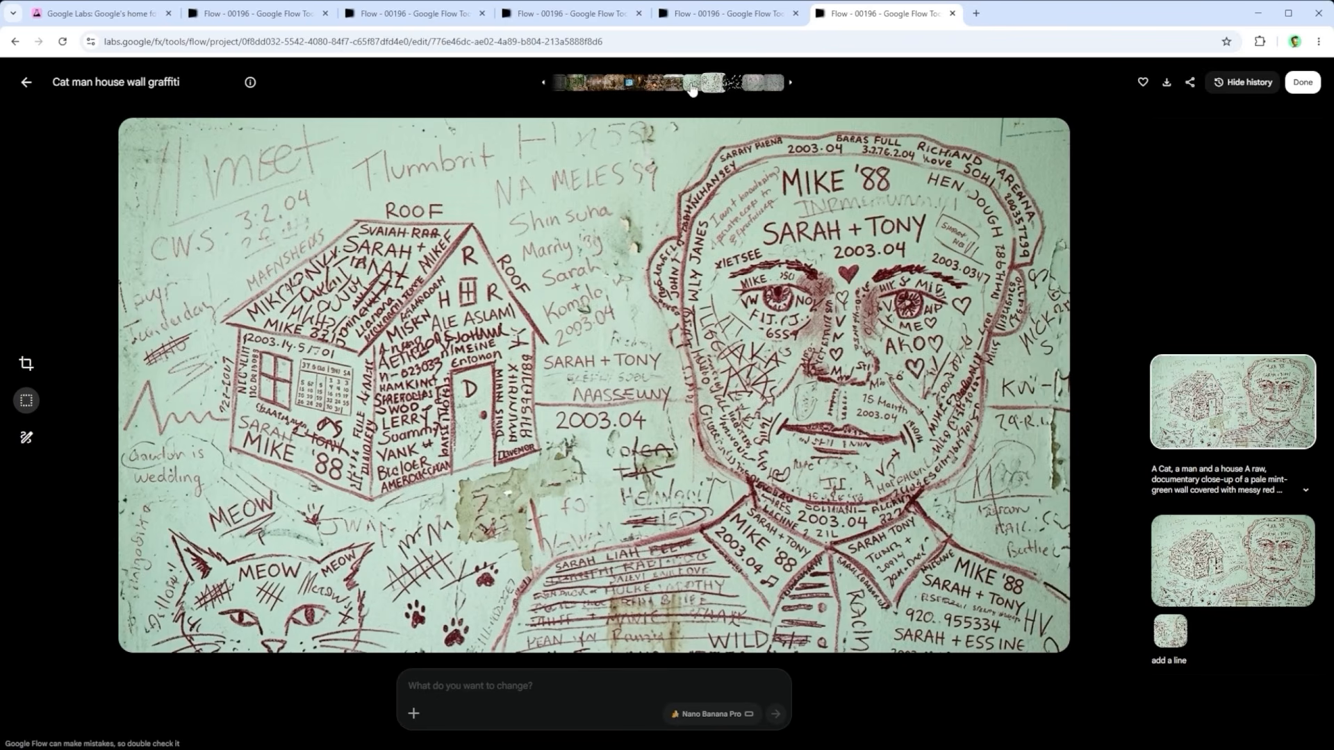
pyautogui.click(730, 83)
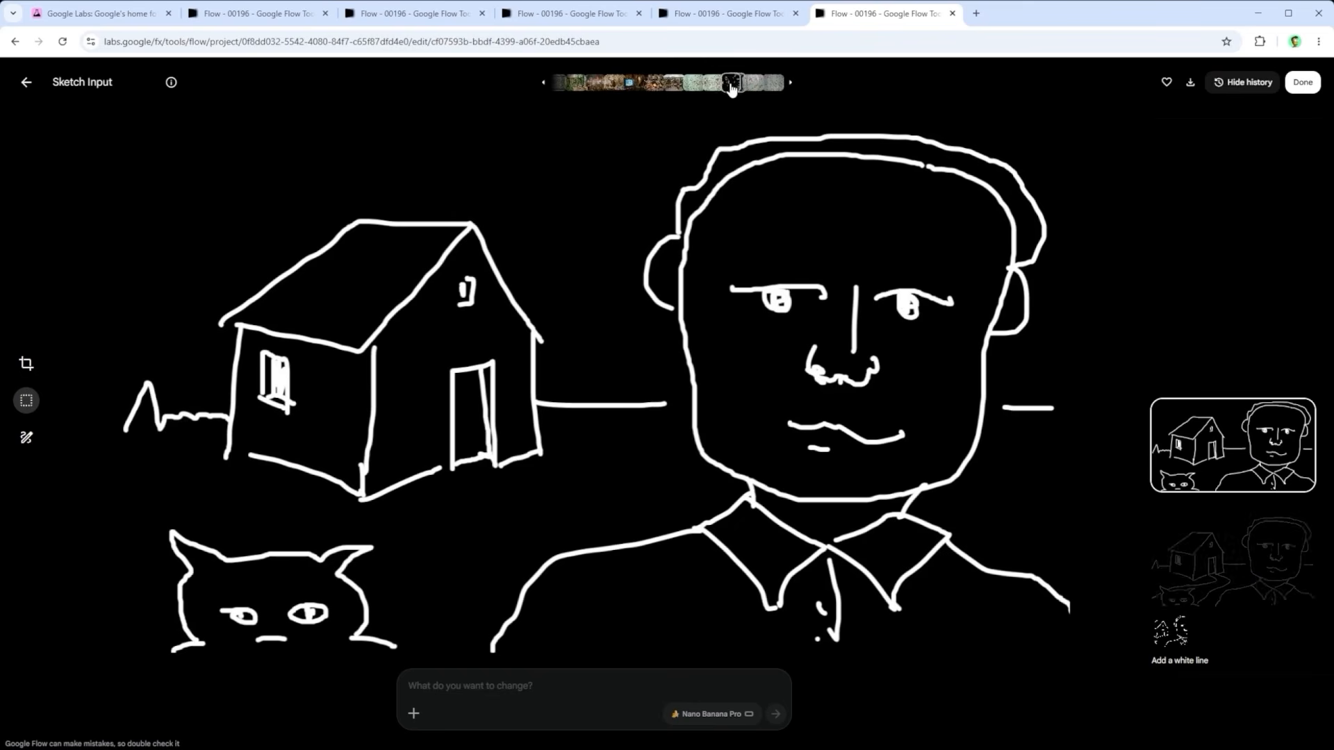
pyautogui.click(708, 85)
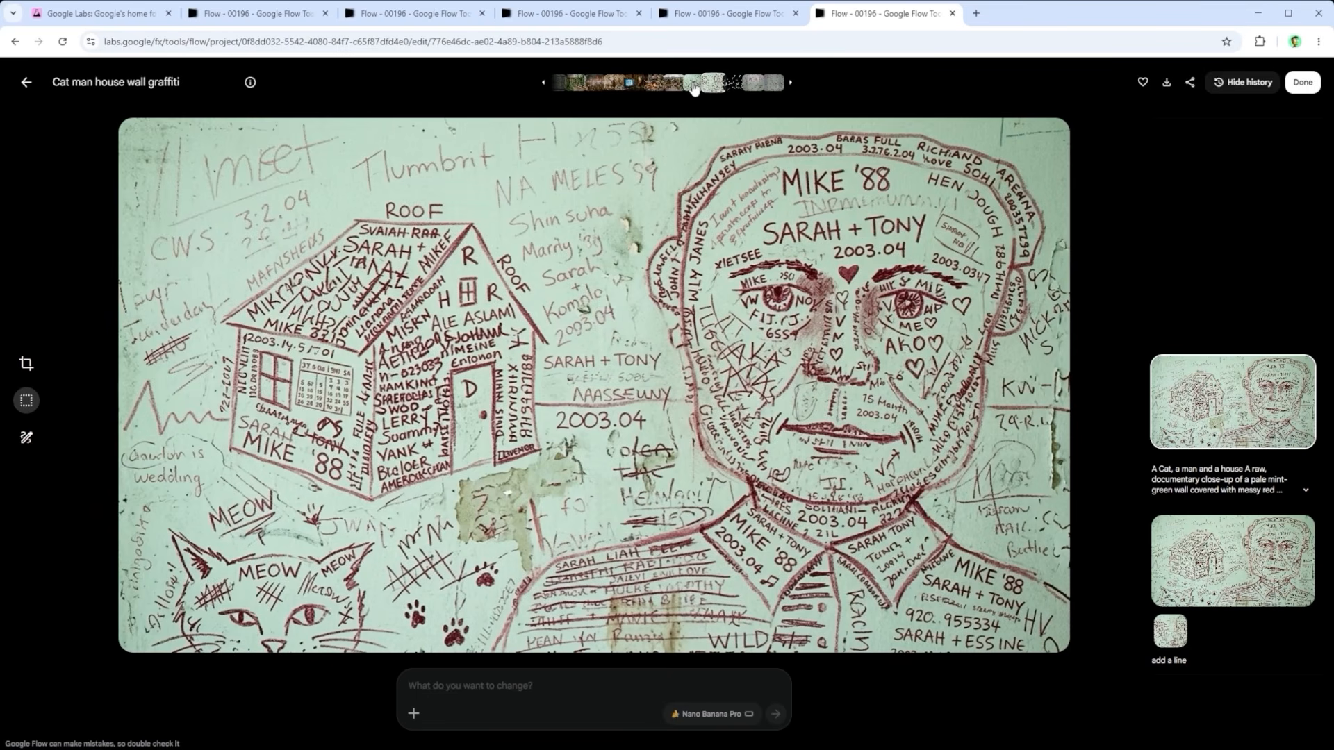
pyautogui.click(693, 84)
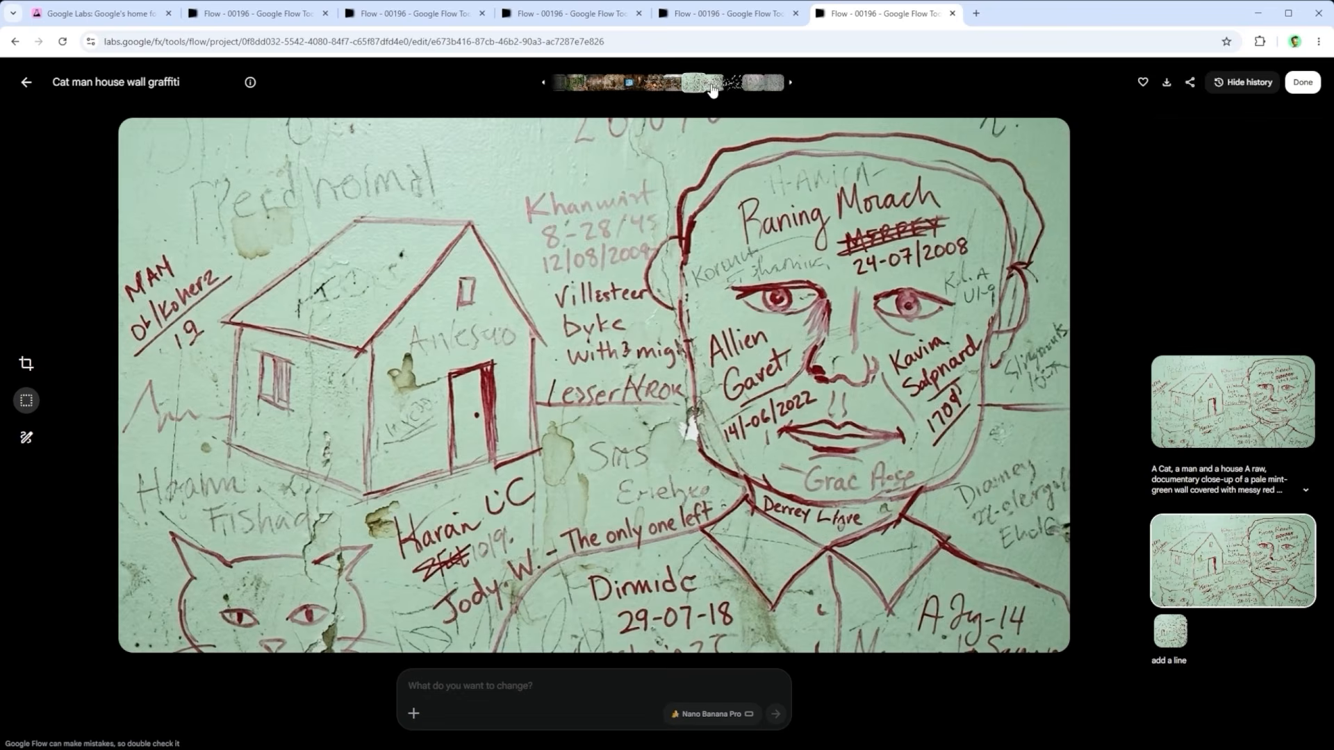
pyautogui.click(712, 85)
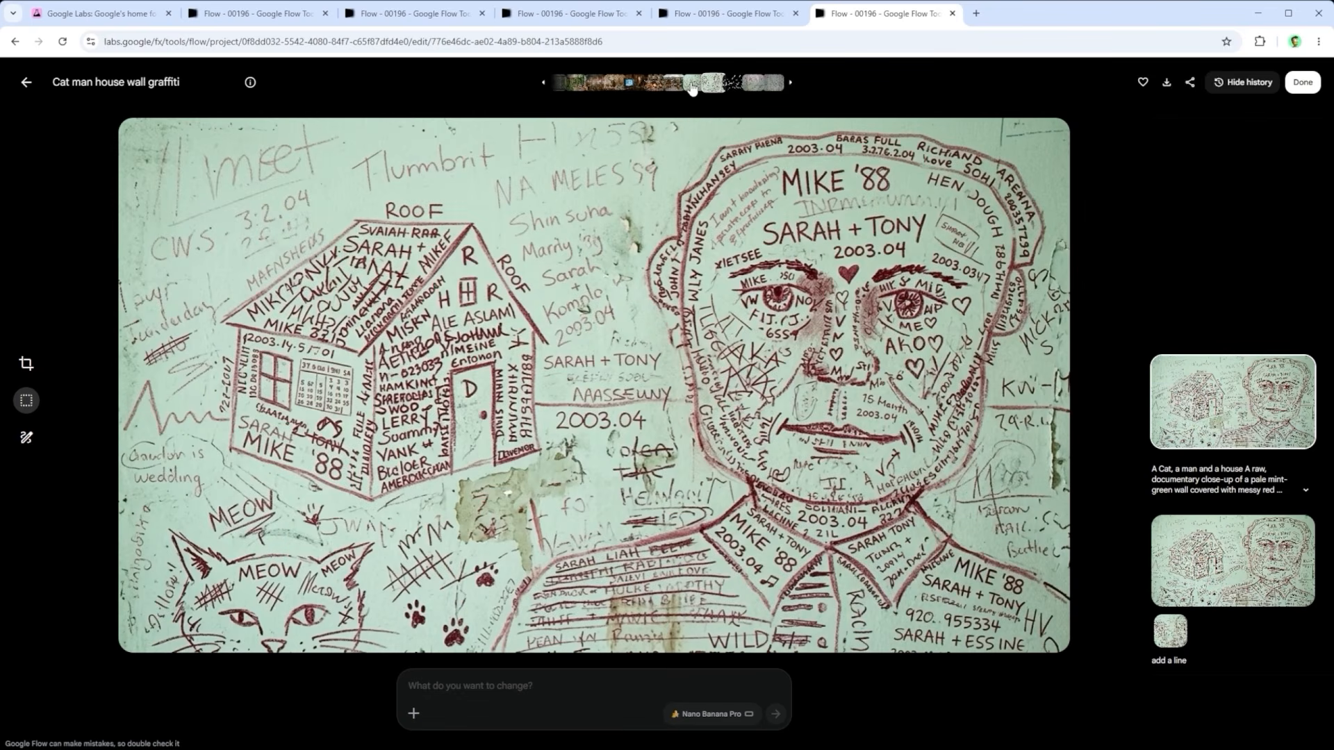
pyautogui.click(692, 85)
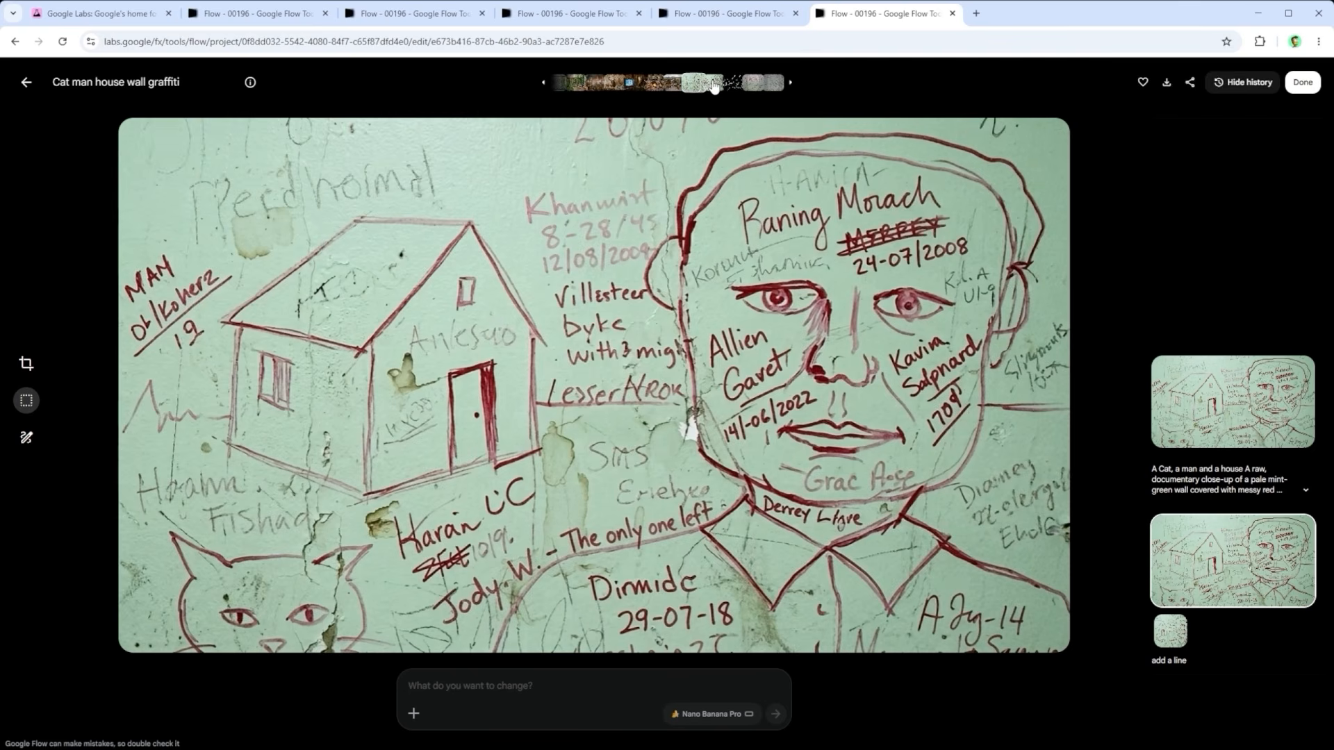
# Step: View the more densely lettered variant of the wall graffiti, and look through the image tools in the Discover gallery
pyautogui.click(715, 85)
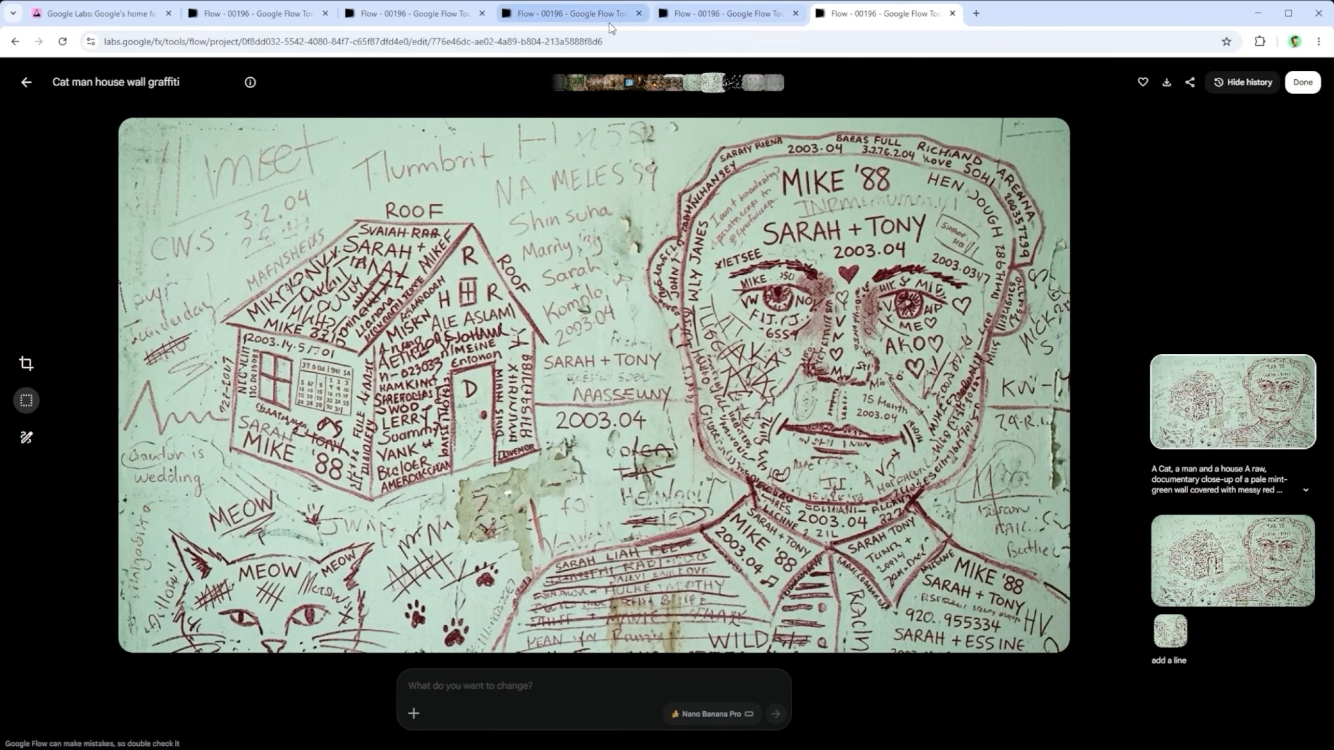
pyautogui.click(410, 14)
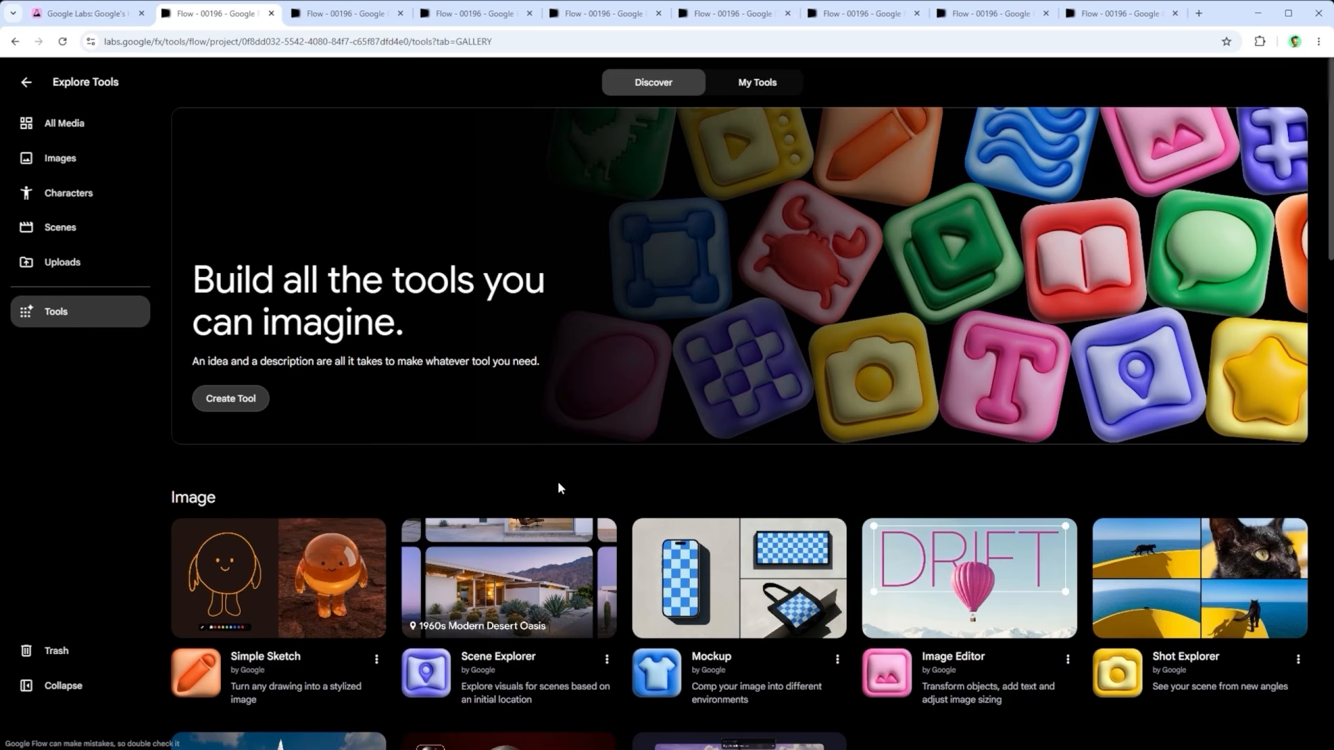
pyautogui.scroll(-3, 560, 487)
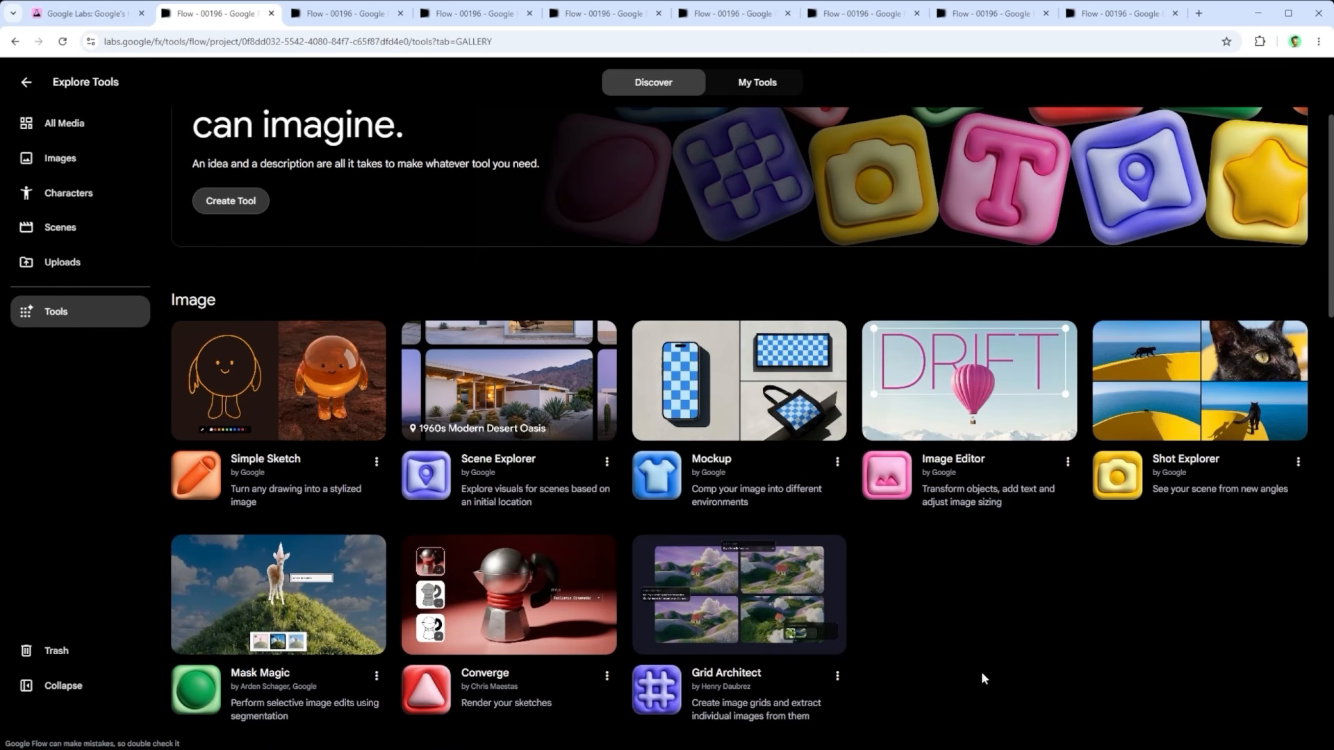
pyautogui.scroll(3, 1020, 427)
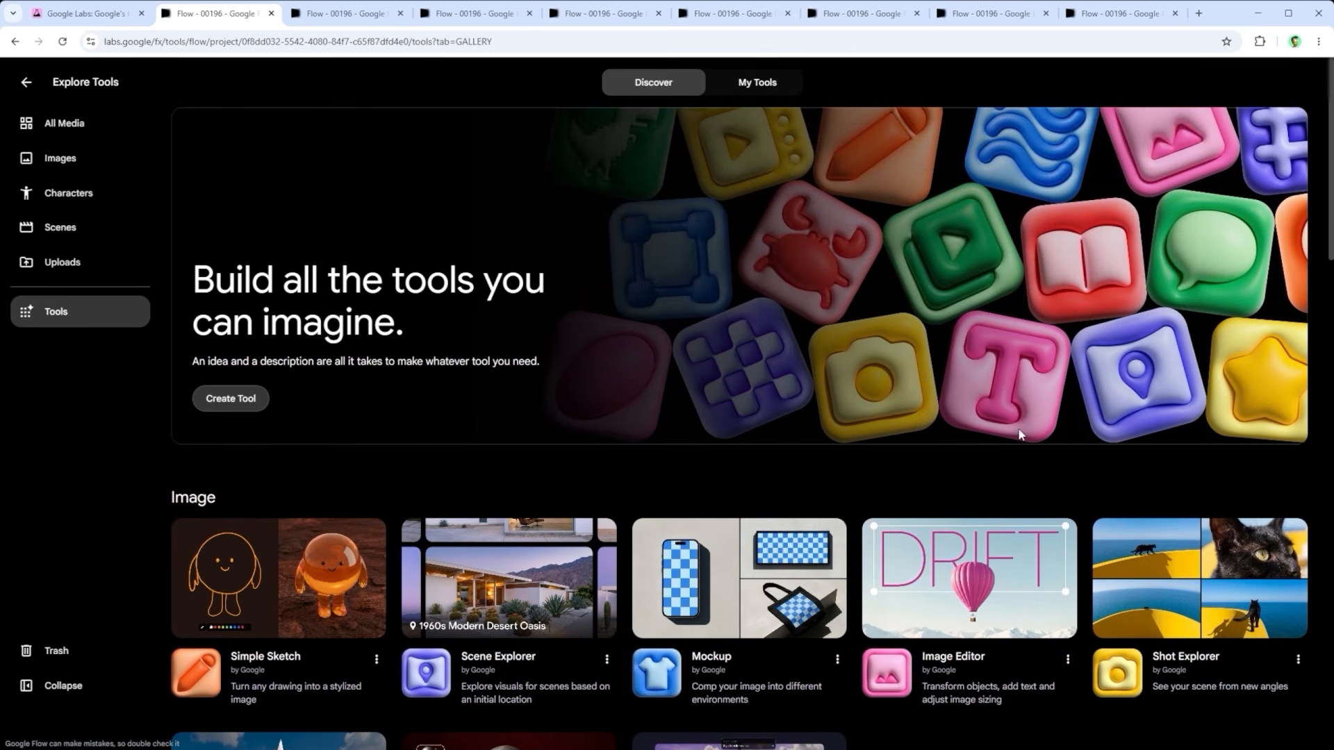
# Step: Switch to the Scene Explorer tool and enter "1980s Woodland Hotel" as the location description
pyautogui.click(336, 14)
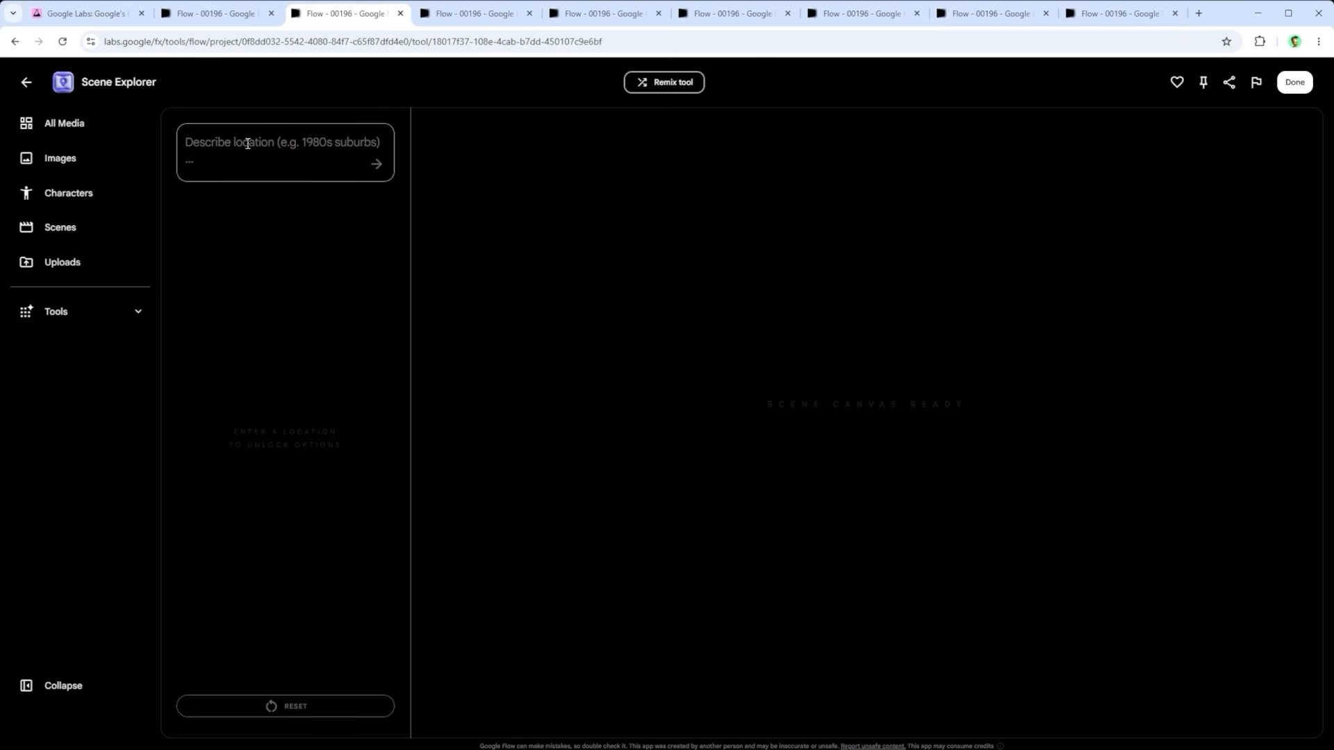
pyautogui.write('1980s Woodland Hotel')
pyautogui.moveTo(324, 146); pyautogui.dragTo(169, 144)
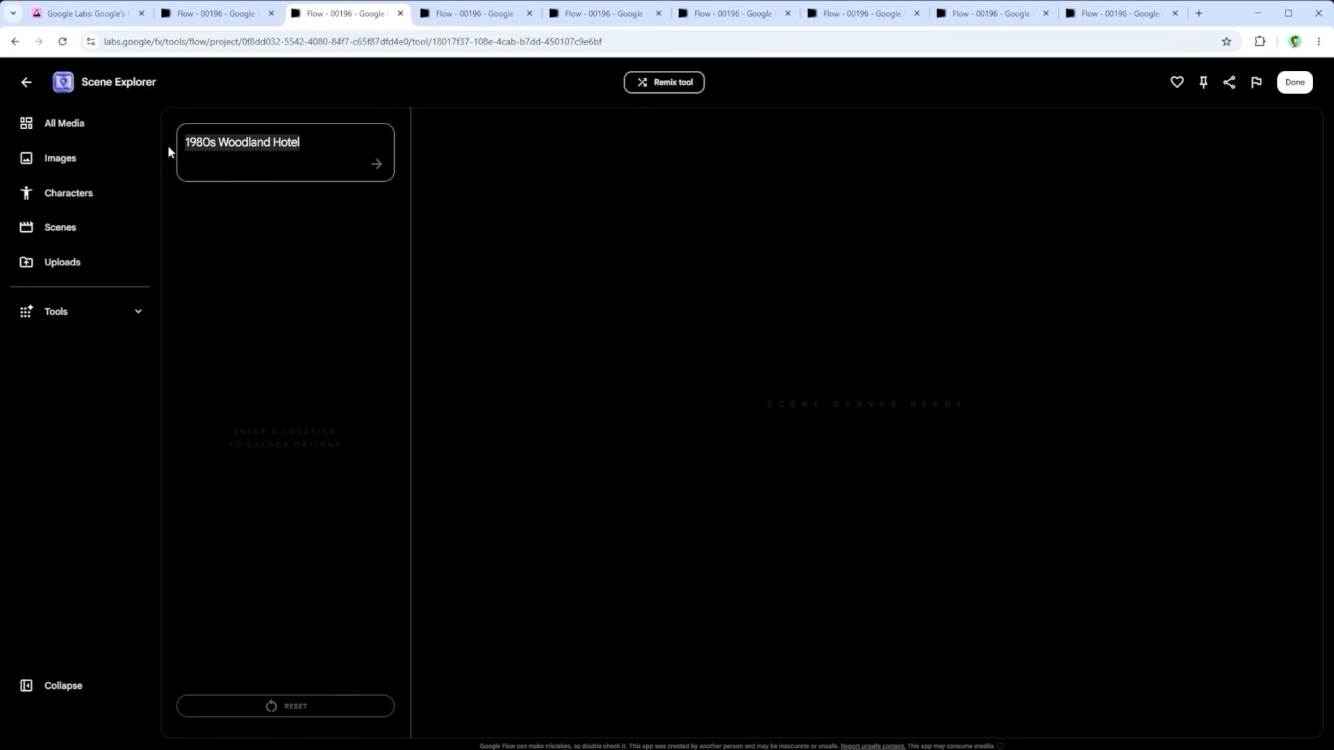
pyautogui.click(337, 139)
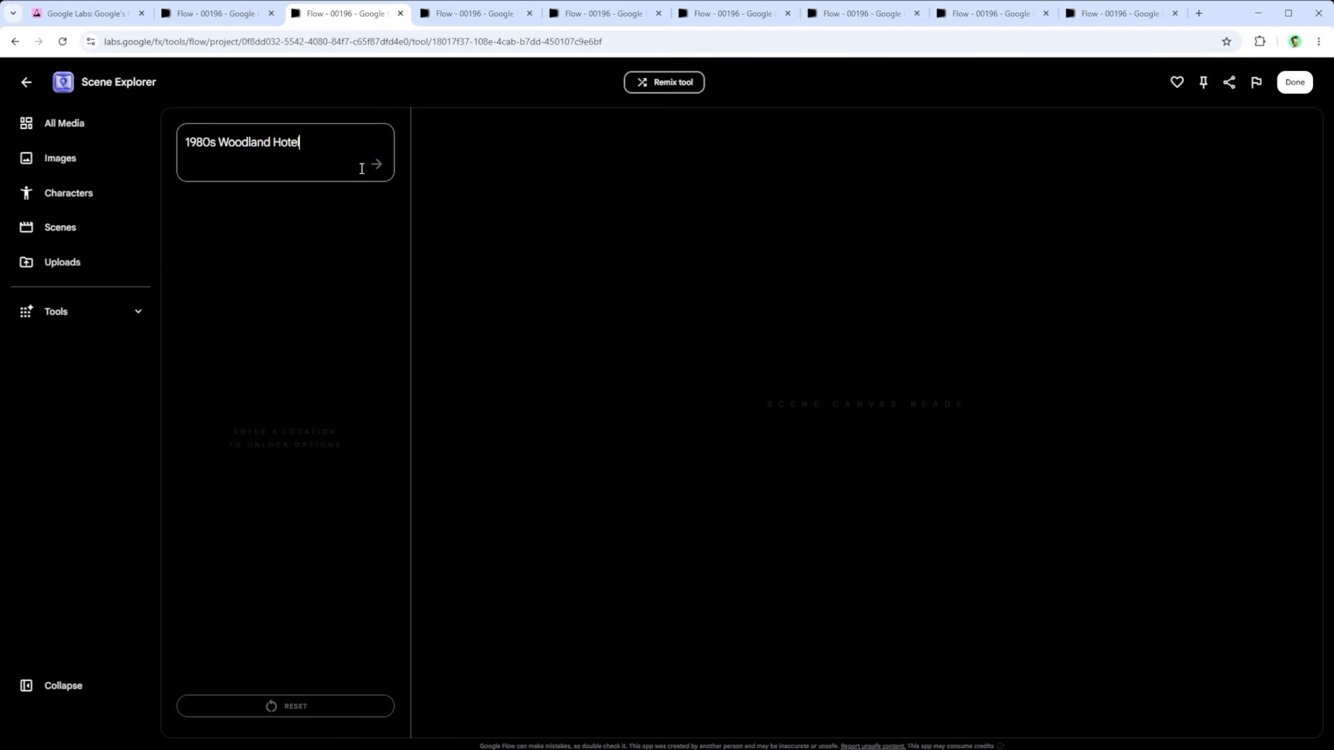
# Step: Request more ideas for things seen in the 1980s Woodland Hotel and generate a wide shot of it
pyautogui.click(472, 15)
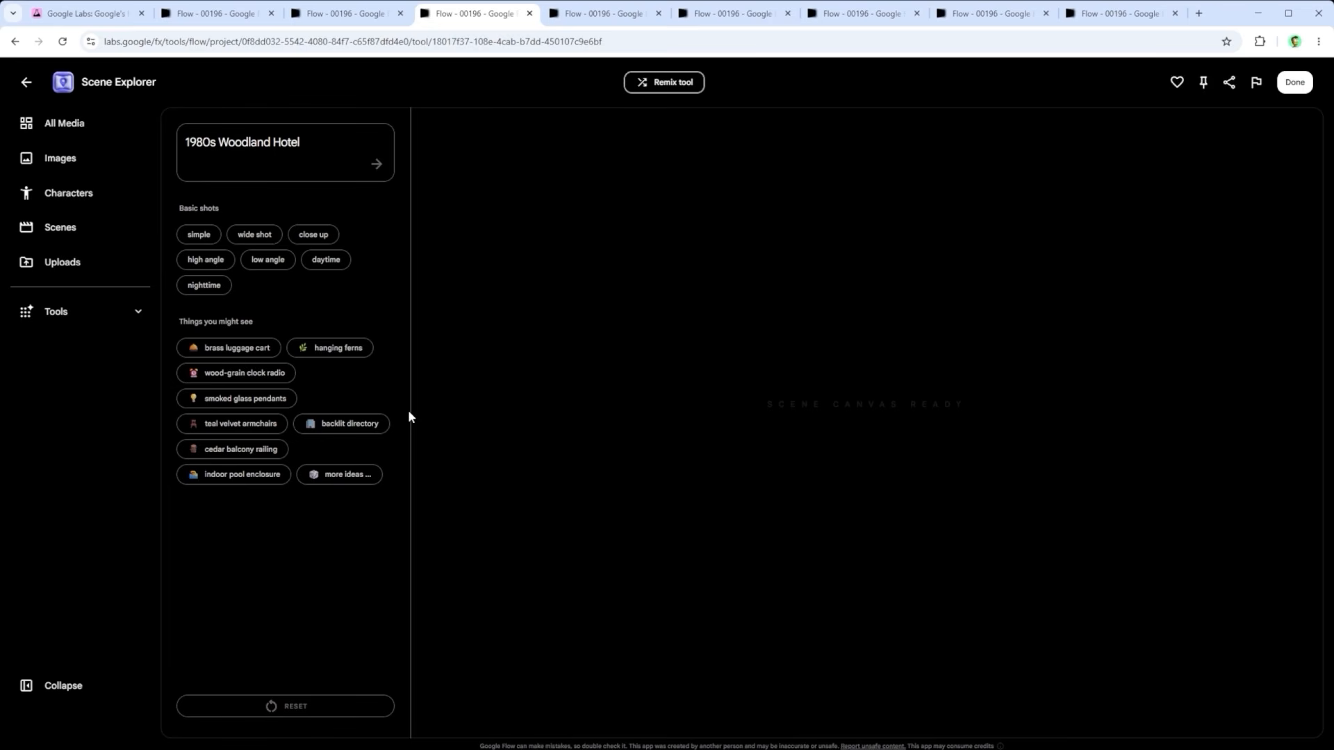
pyautogui.click(344, 473)
pyautogui.click(262, 235)
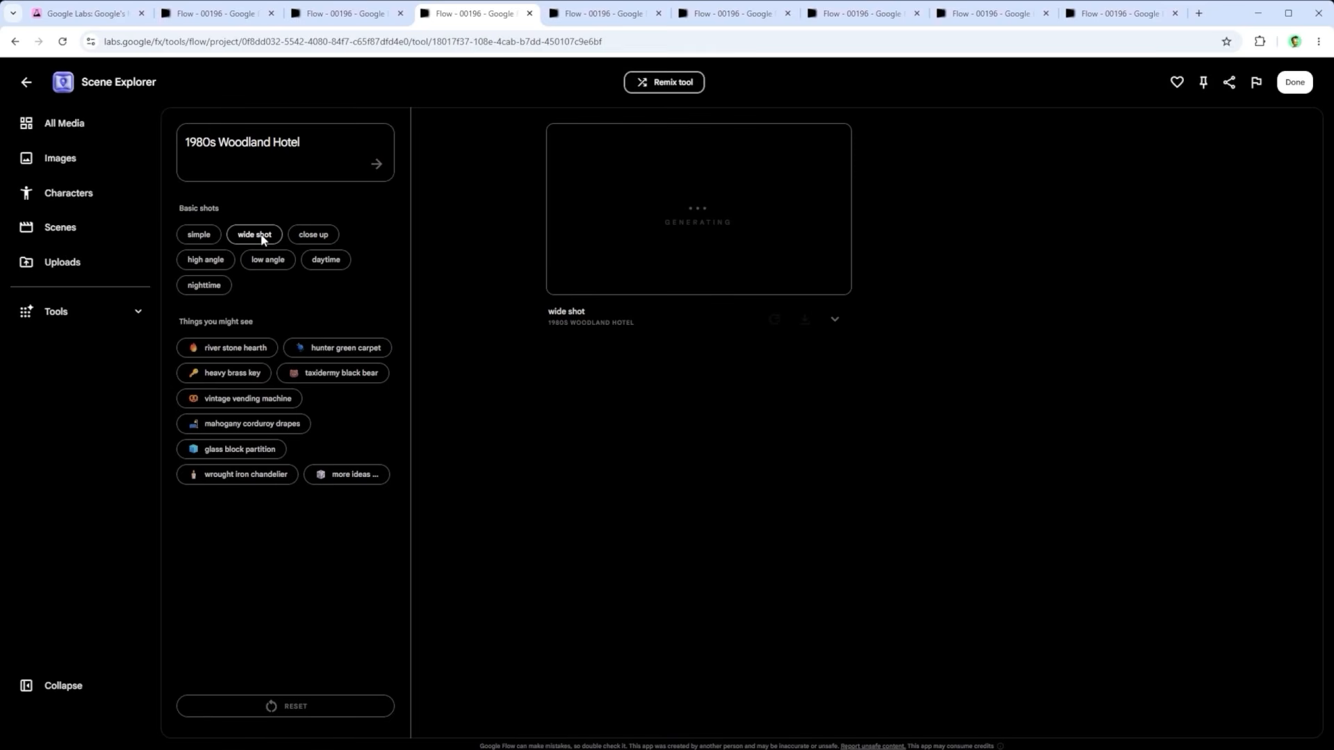
# Step: Review the Woodland Hotel images of the exterior, fireplace, television, sauna and courtyard, and check them together in the project's media overview
pyautogui.click(584, 11)
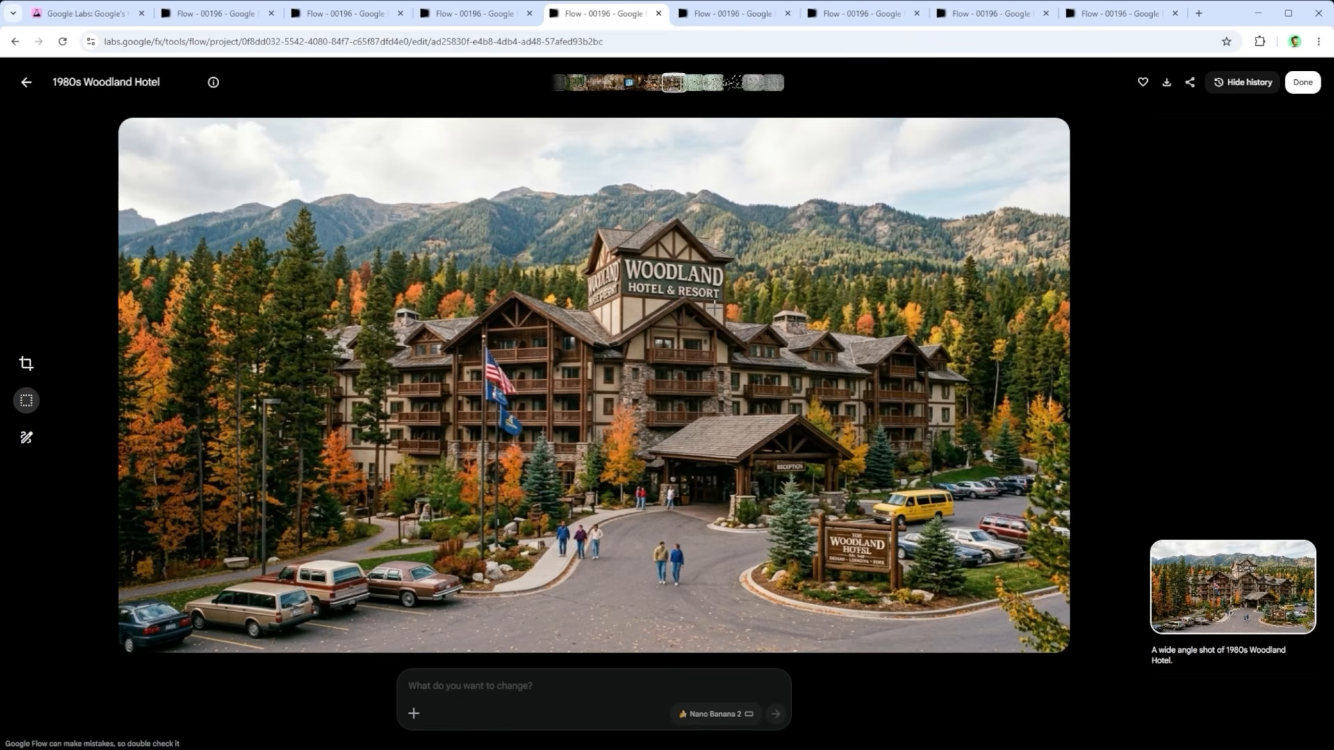
pyautogui.press('Left')
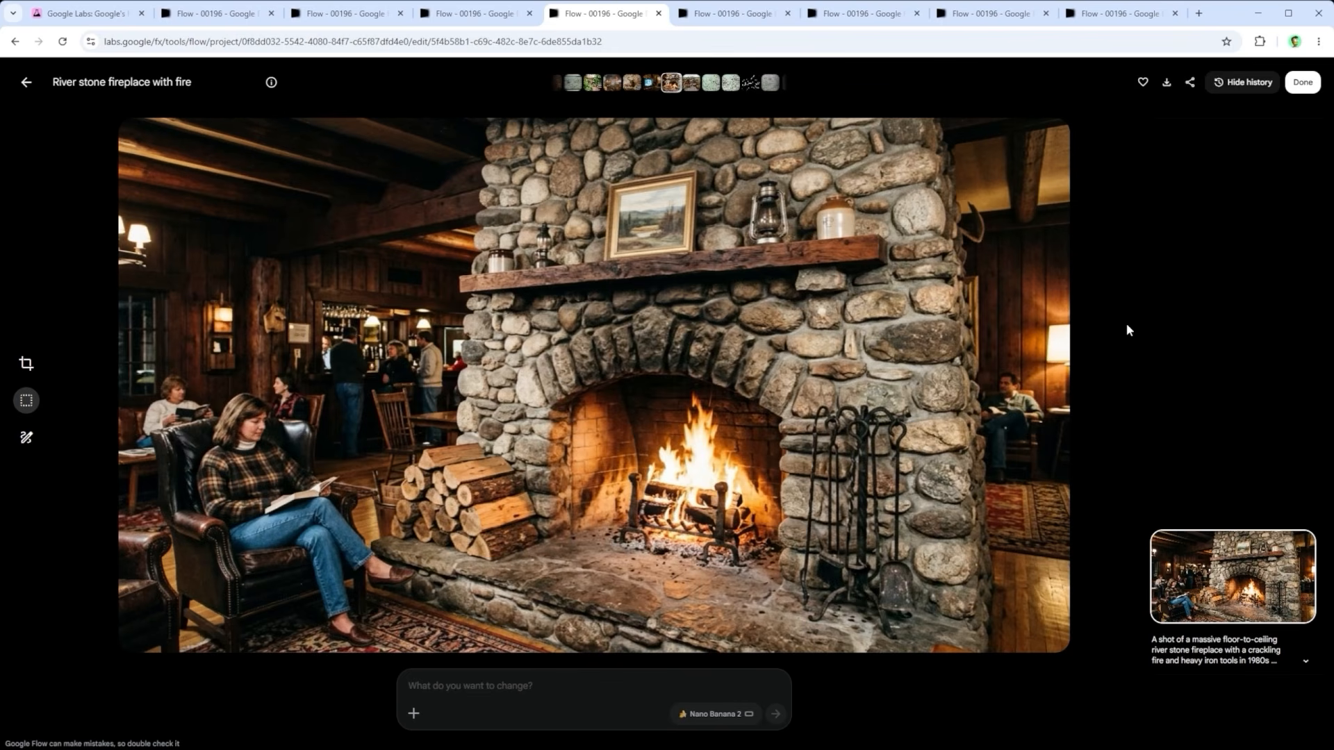
pyautogui.press('Left')
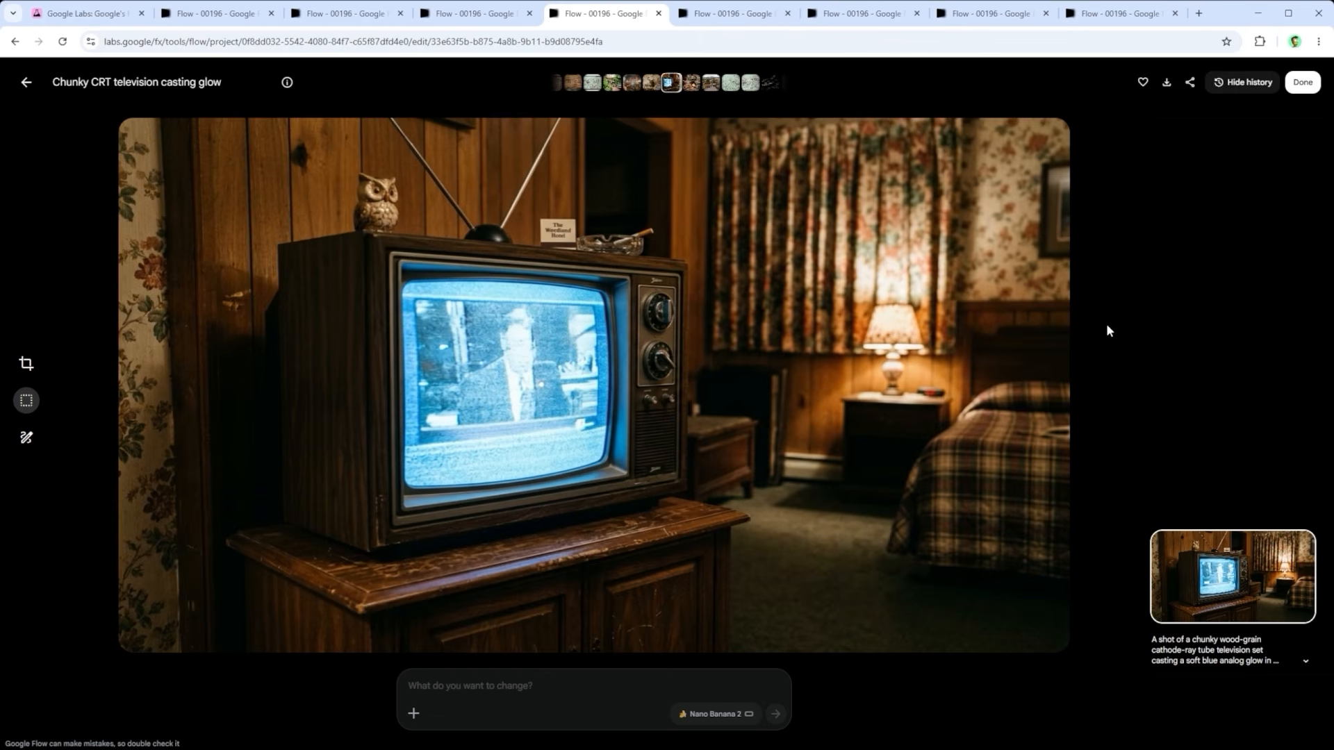
pyautogui.press('Left')
pyautogui.press('Left')
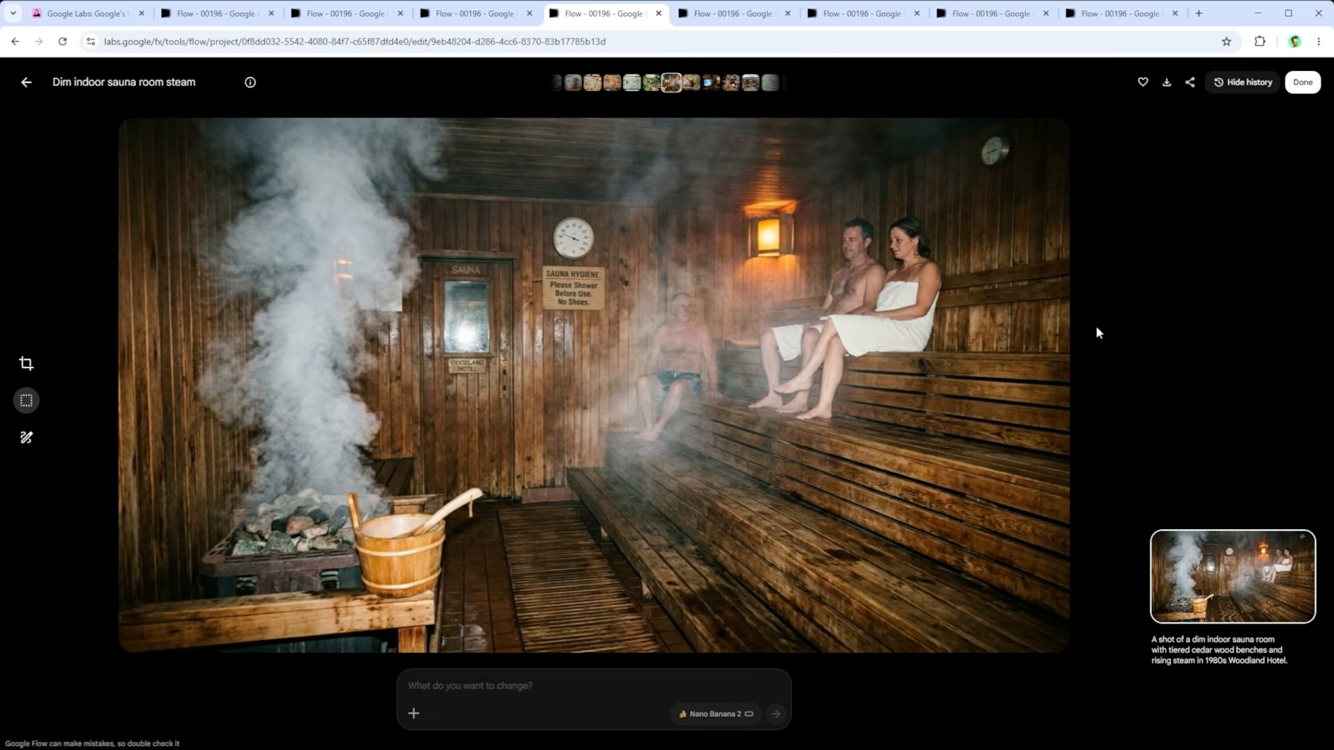
pyautogui.press('Left')
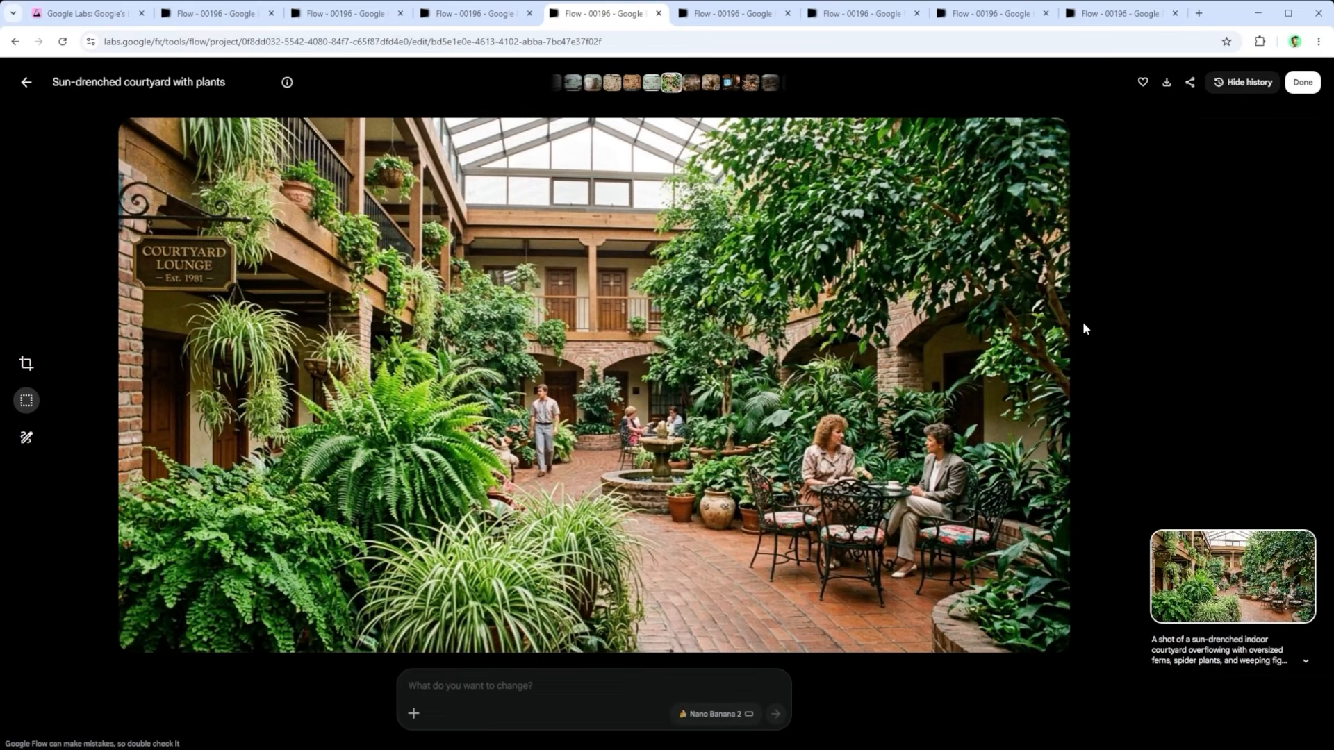
pyautogui.click(722, 14)
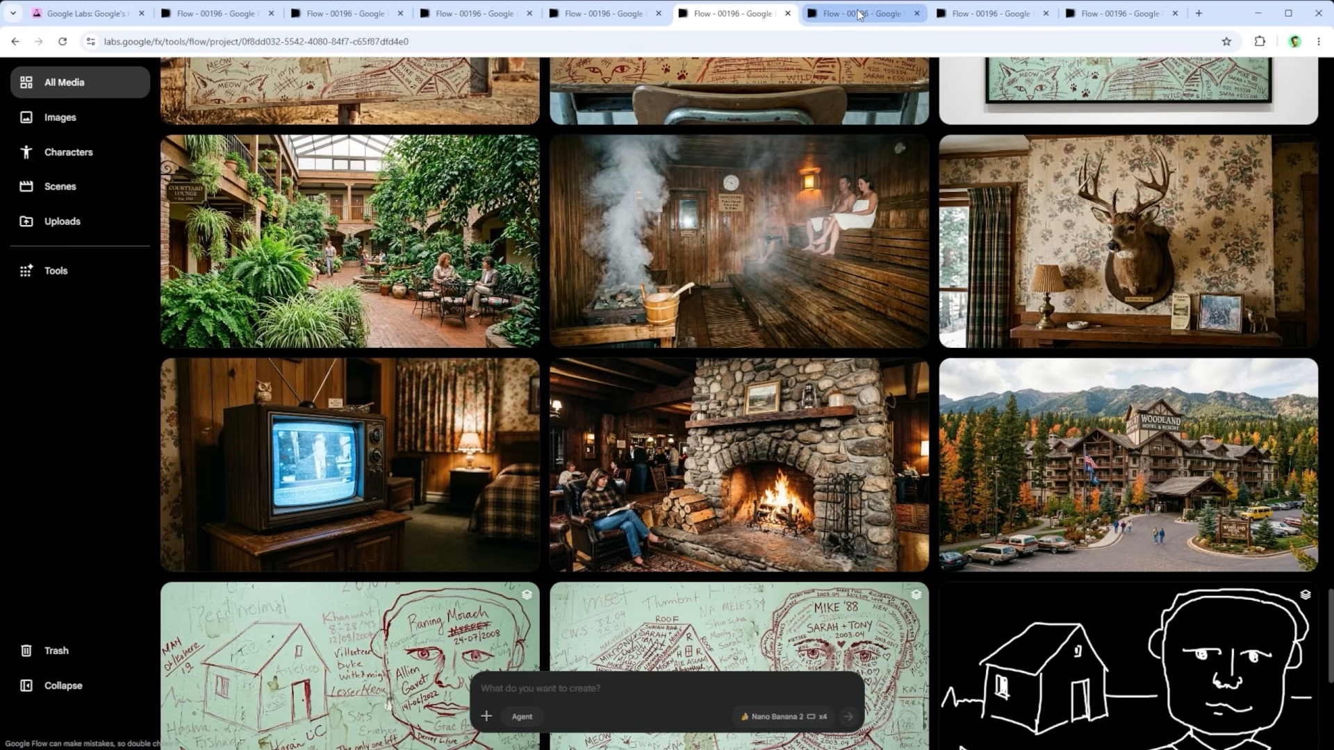
# Step: Open the remixed Scene Explorer 2.0 for editing and read the Tool Builder exchange on the instruction "Every image must be green"
pyautogui.click(859, 15)
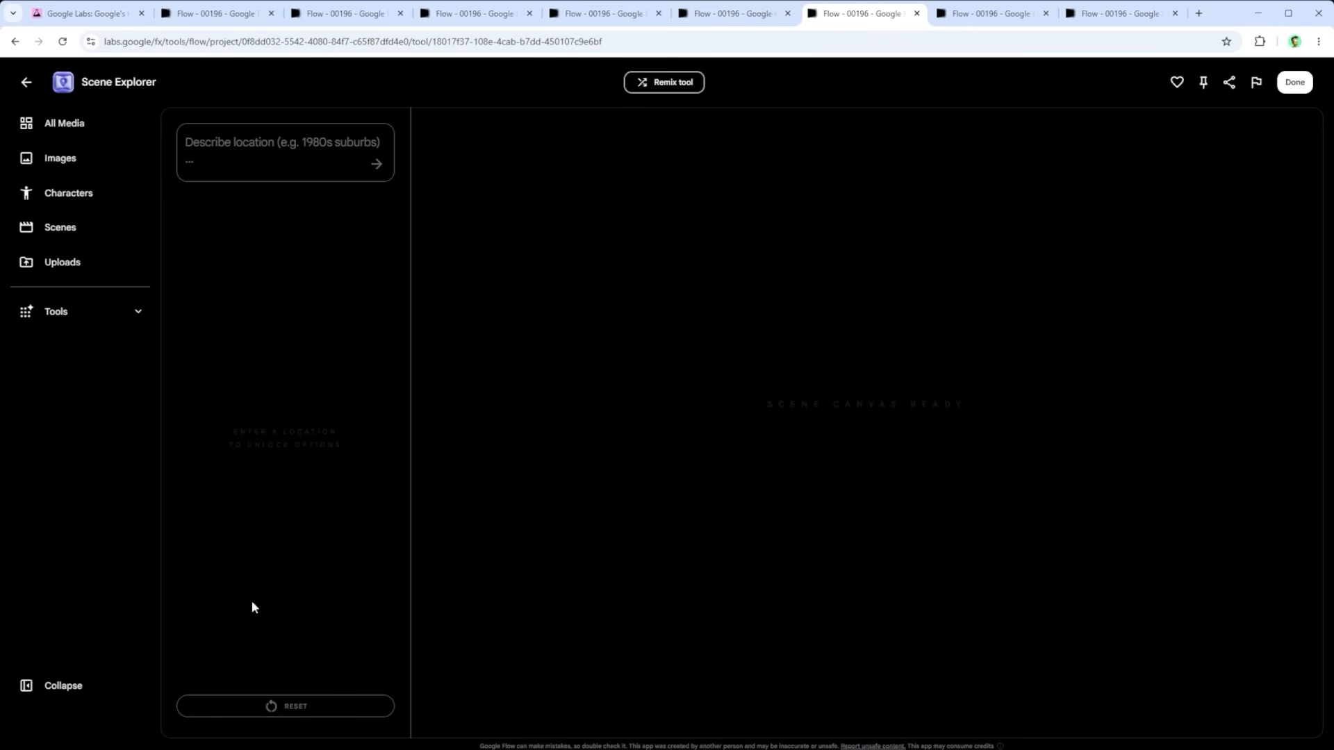
pyautogui.click(995, 14)
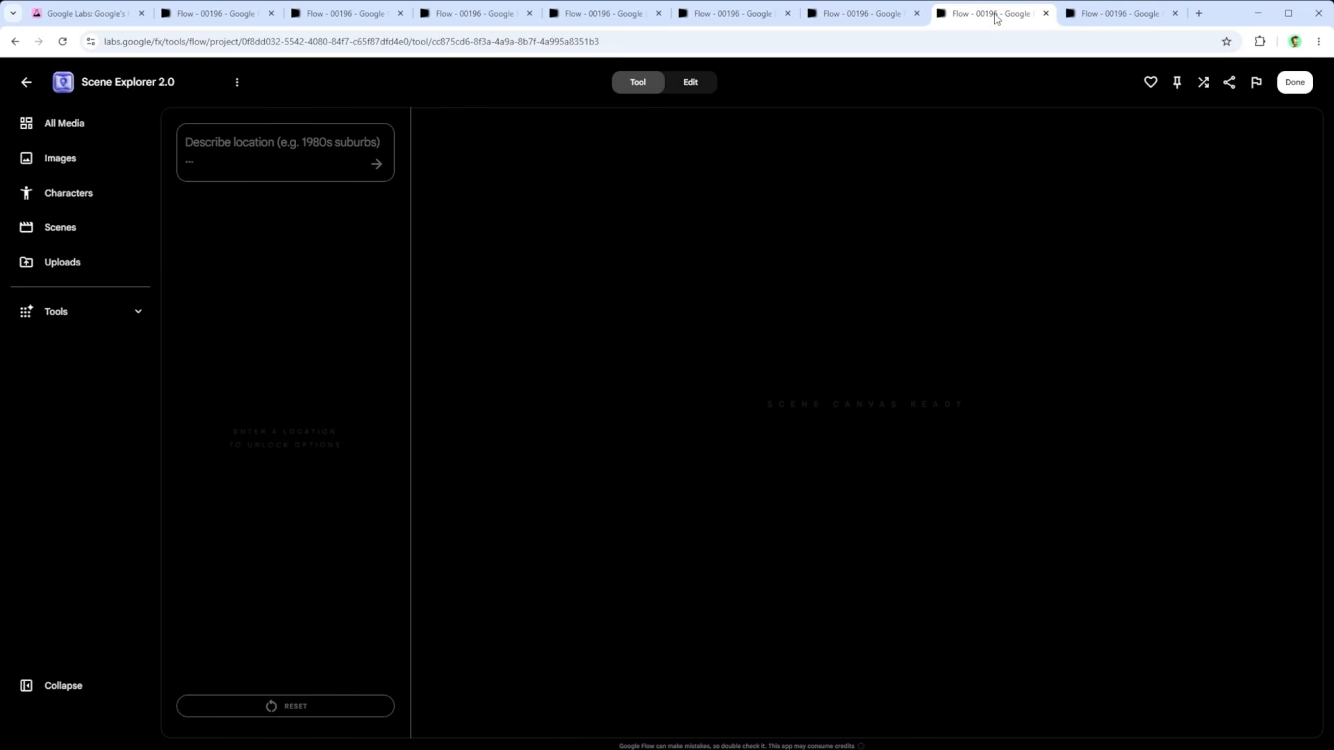
pyautogui.click(692, 83)
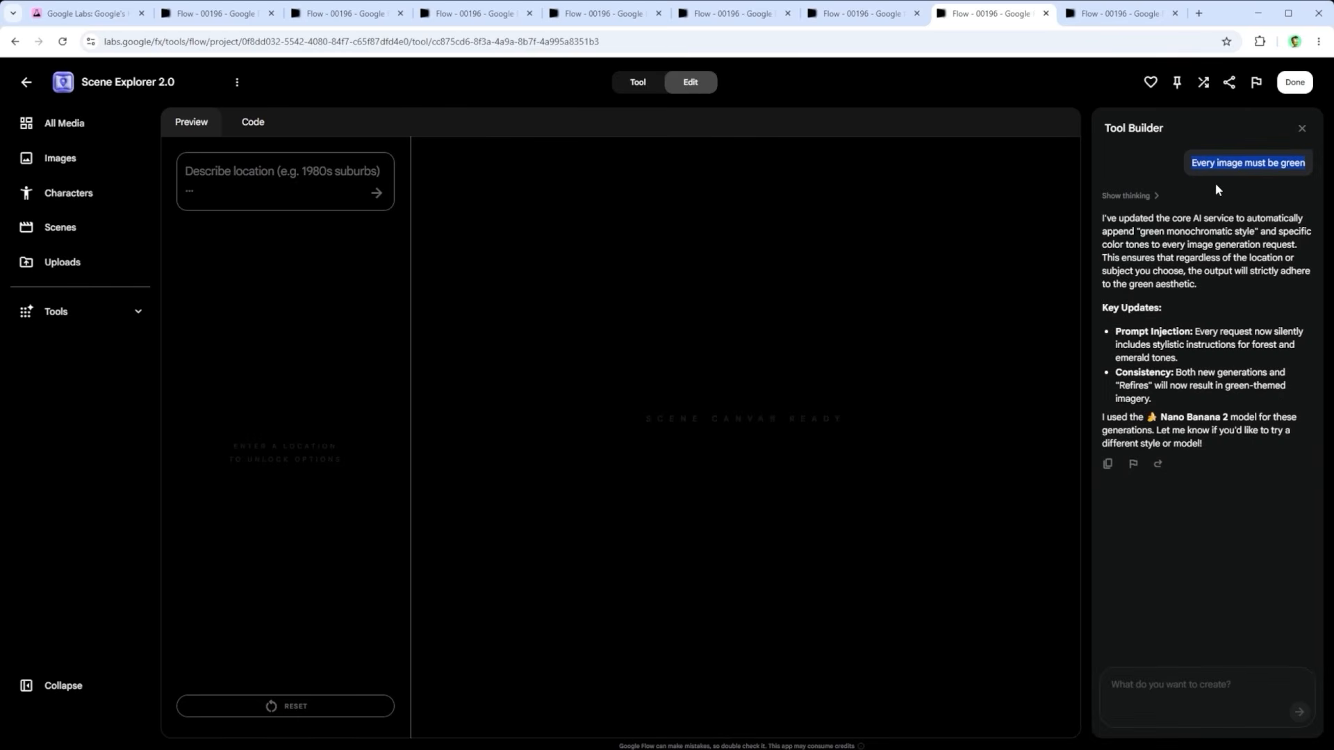
pyautogui.click(1254, 165)
pyautogui.tripleClick(1254, 165)
pyautogui.moveTo(1216, 443); pyautogui.dragTo(1077, 236)
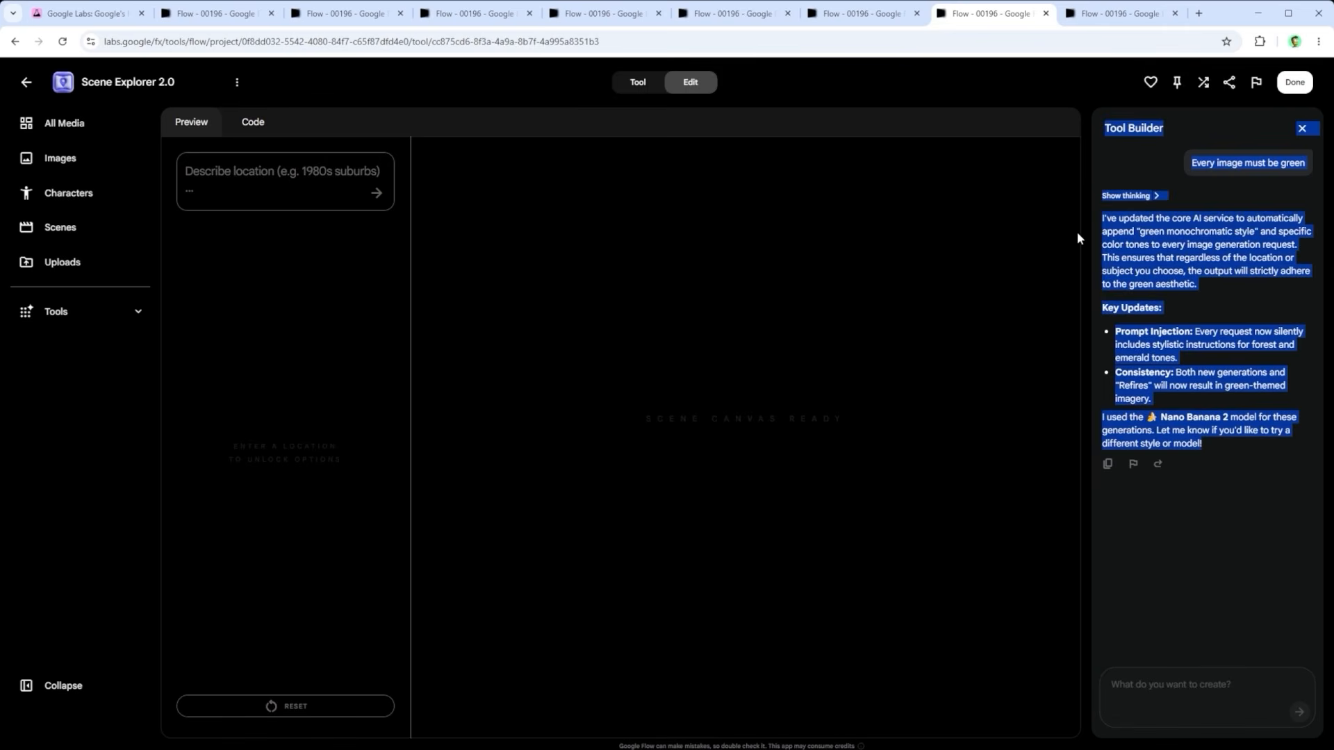
pyautogui.click(1156, 546)
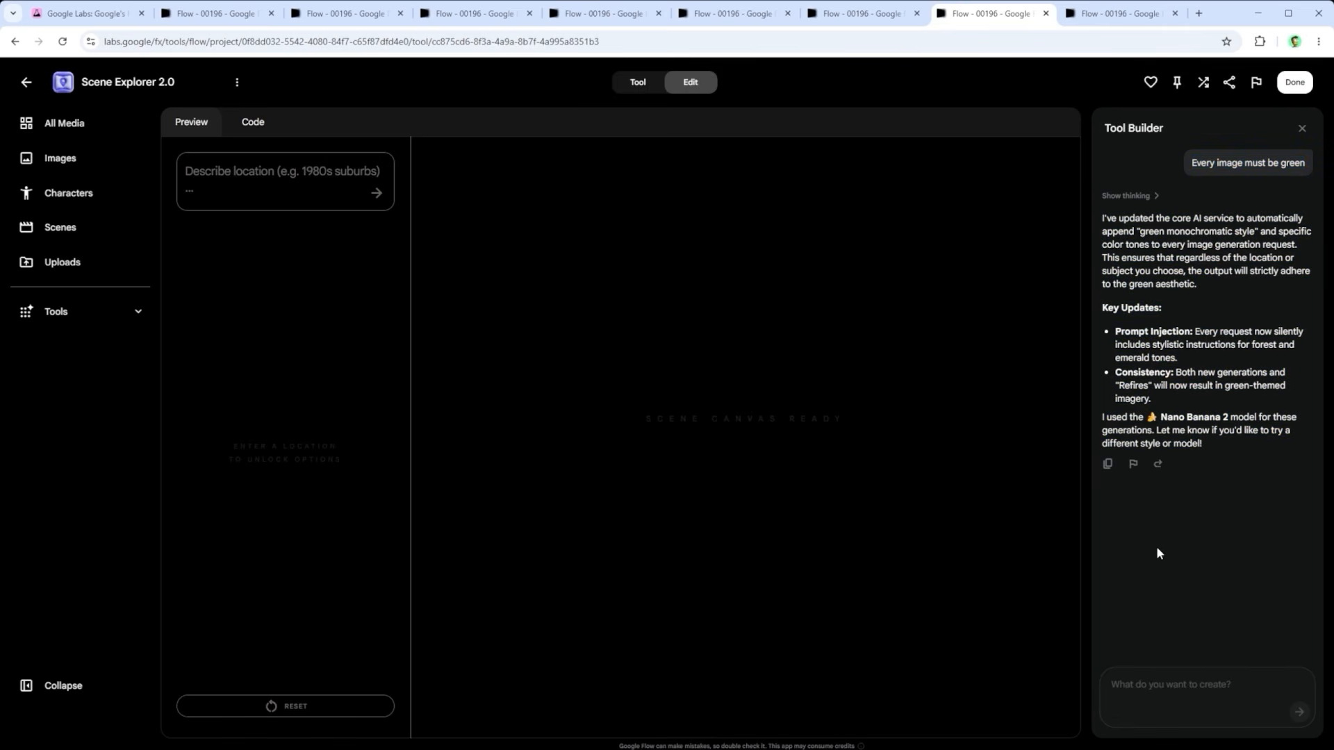
# Step: Look through the 1980s Desert Hotel images generated in the green style, up to the television set on a dresser
pyautogui.click(1104, 13)
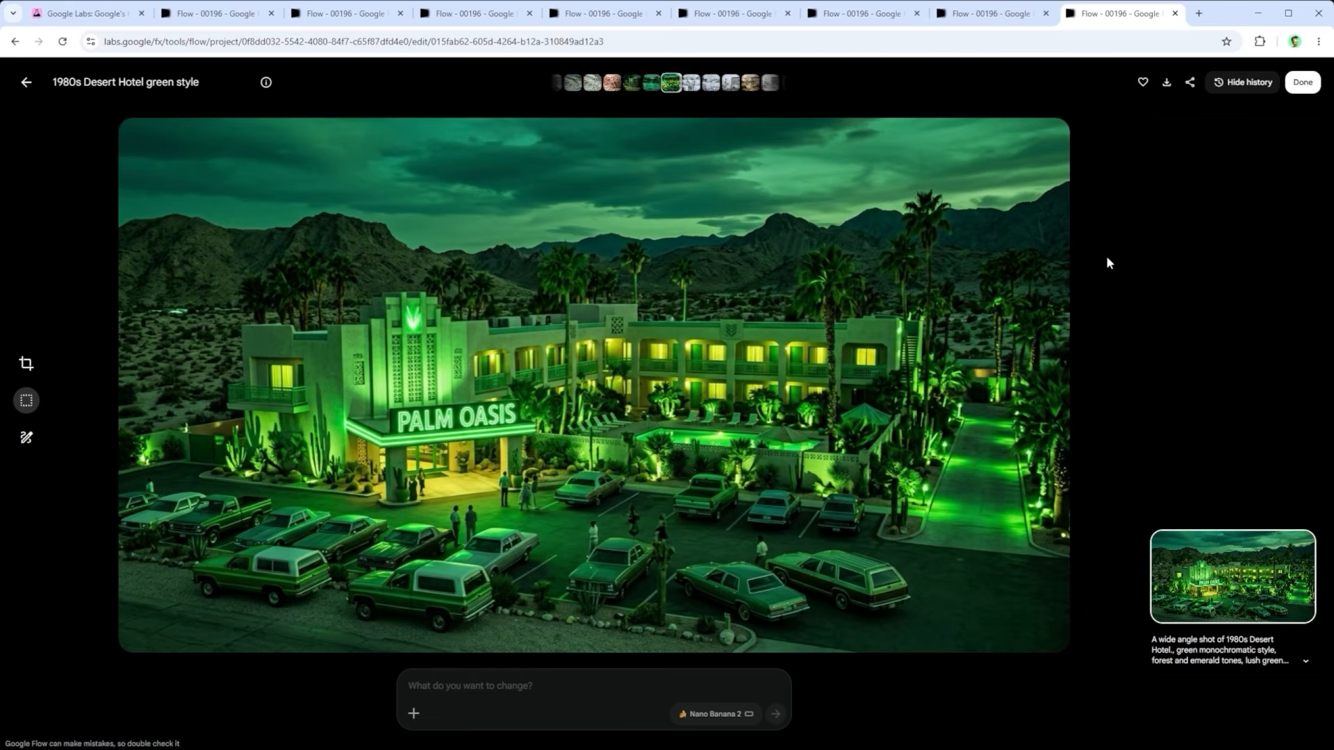
pyautogui.press('Left')
pyautogui.press('Left')
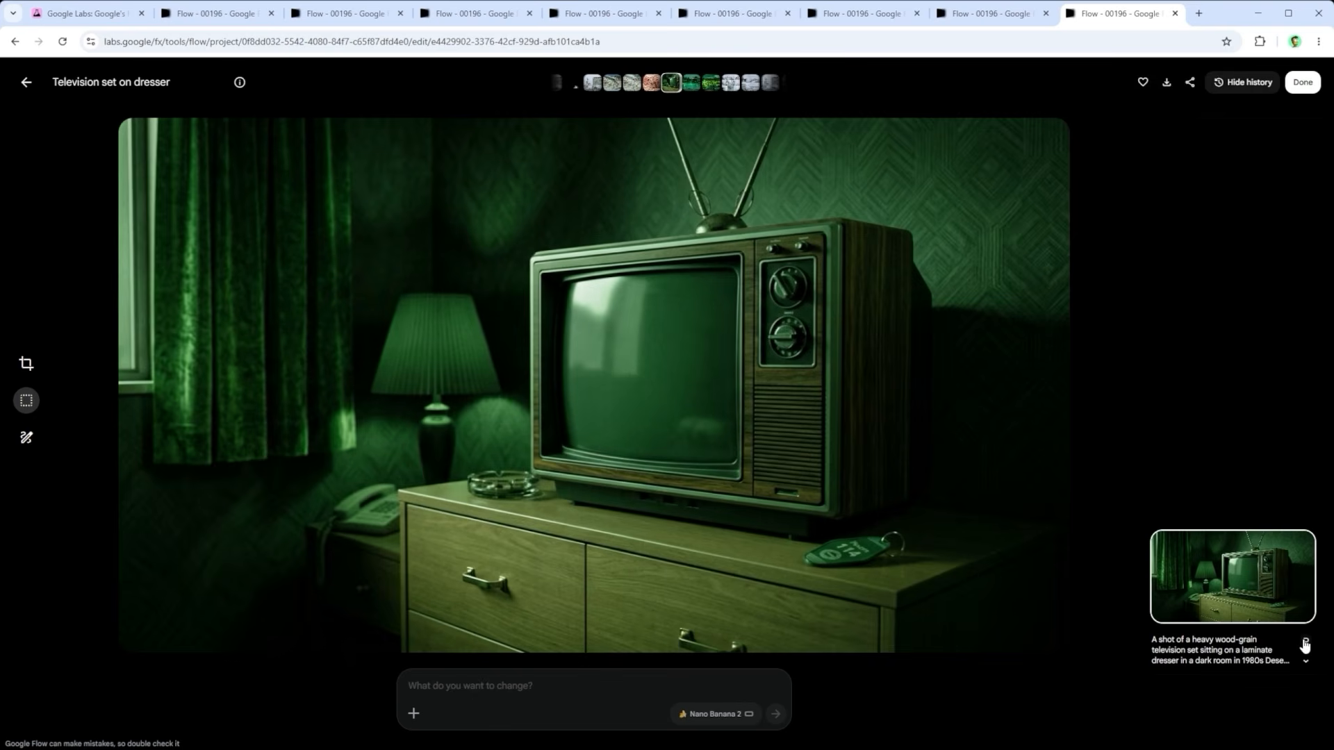
# Step: Reuse the television image's prompt and highlight its wording on green monochromatic style, forest and emerald tones and lush green lighting
pyautogui.click(1301, 640)
pyautogui.moveTo(471, 687); pyautogui.dragTo(505, 672)
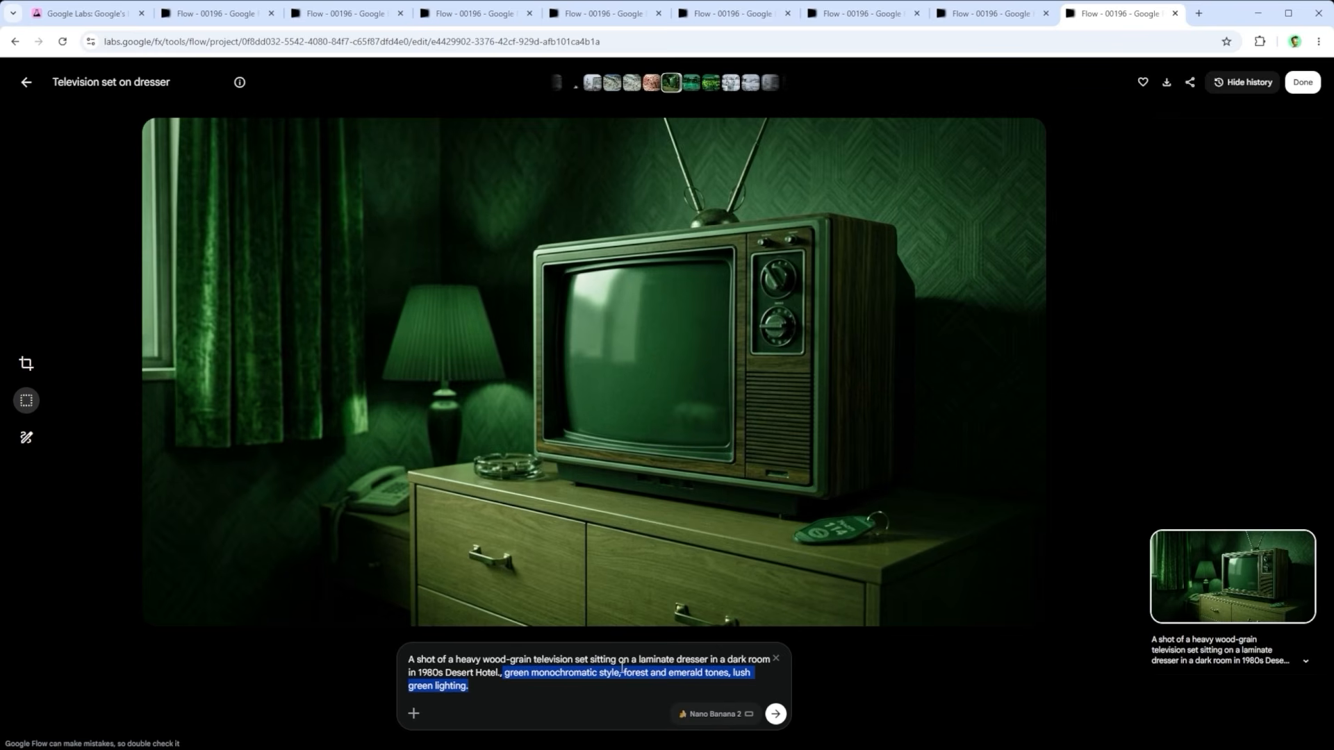
pyautogui.click(512, 690)
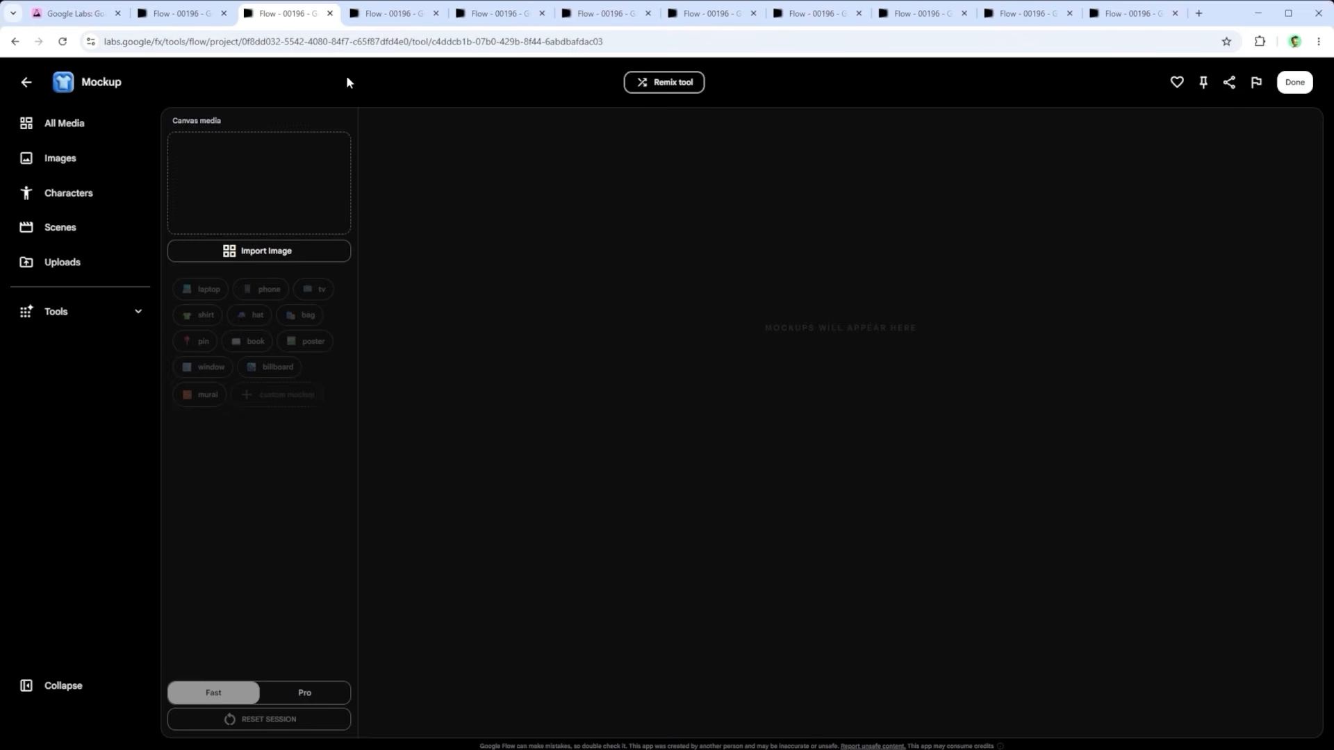
# Step: Switch to Mockup with the "Cat man house wall graffiti" image as canvas media, and view its black-framed gallery mockup
pyautogui.click(392, 13)
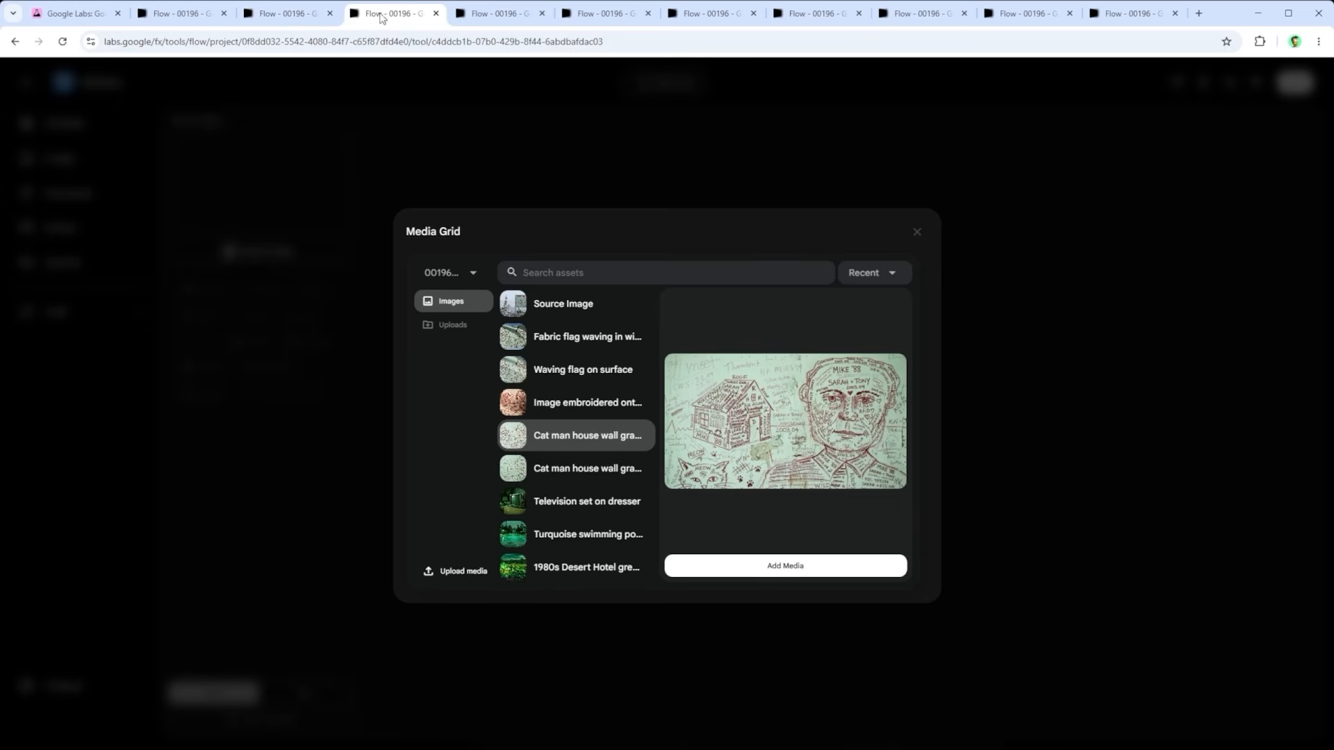
pyautogui.click(491, 11)
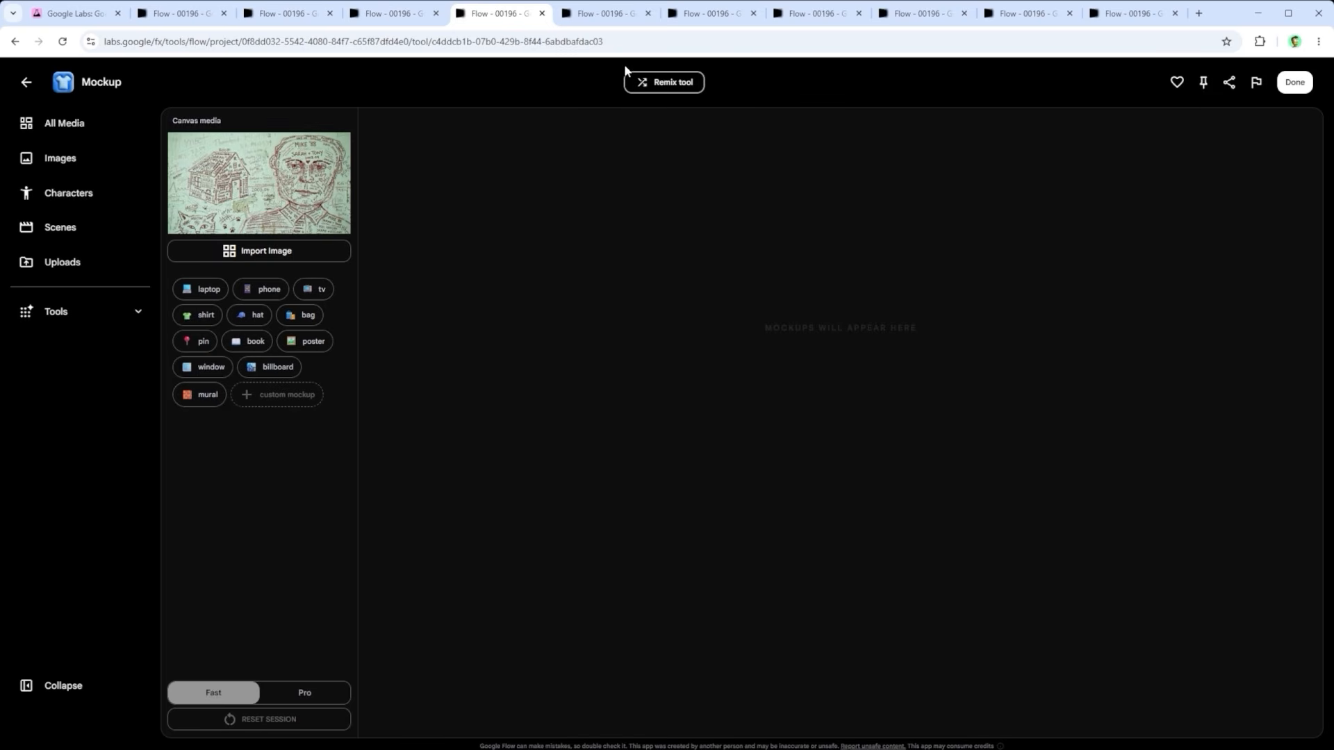
pyautogui.click(606, 12)
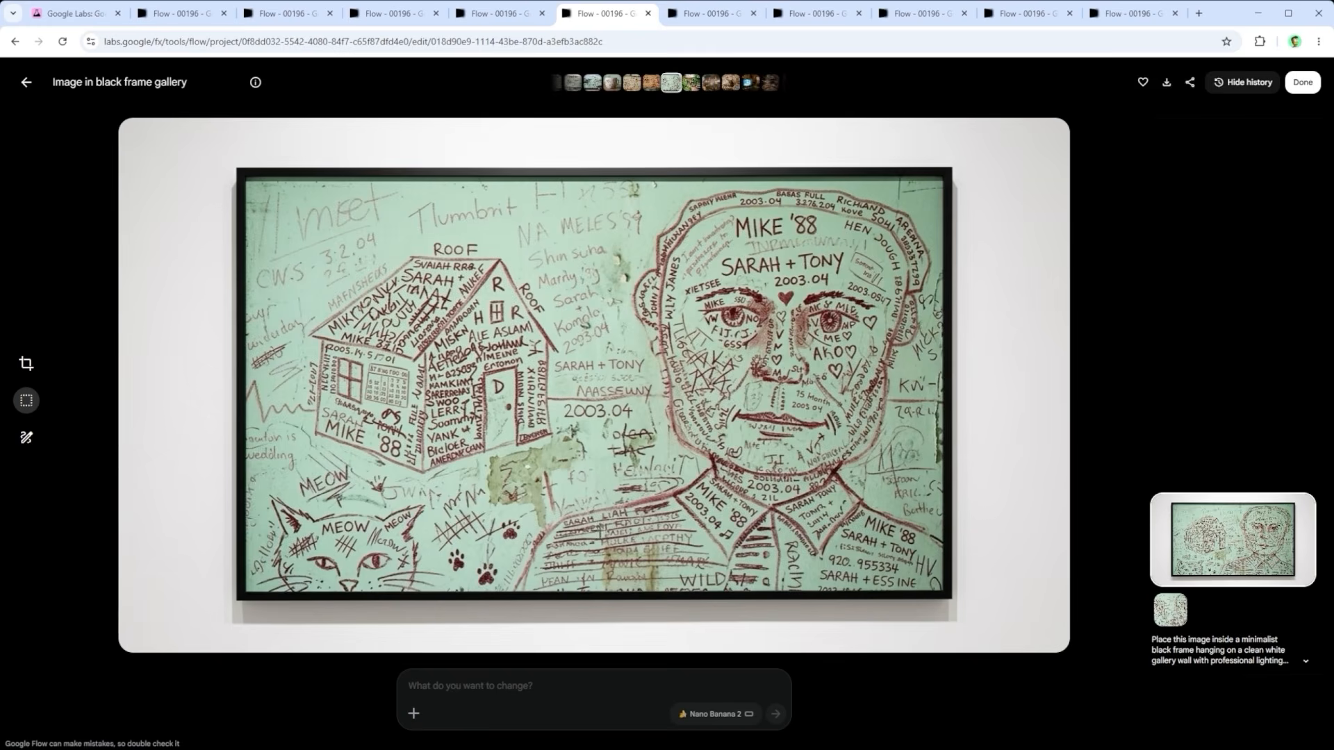
# Step: Return to the Mockup tool and open the description for a custom mockup
pyautogui.click(711, 17)
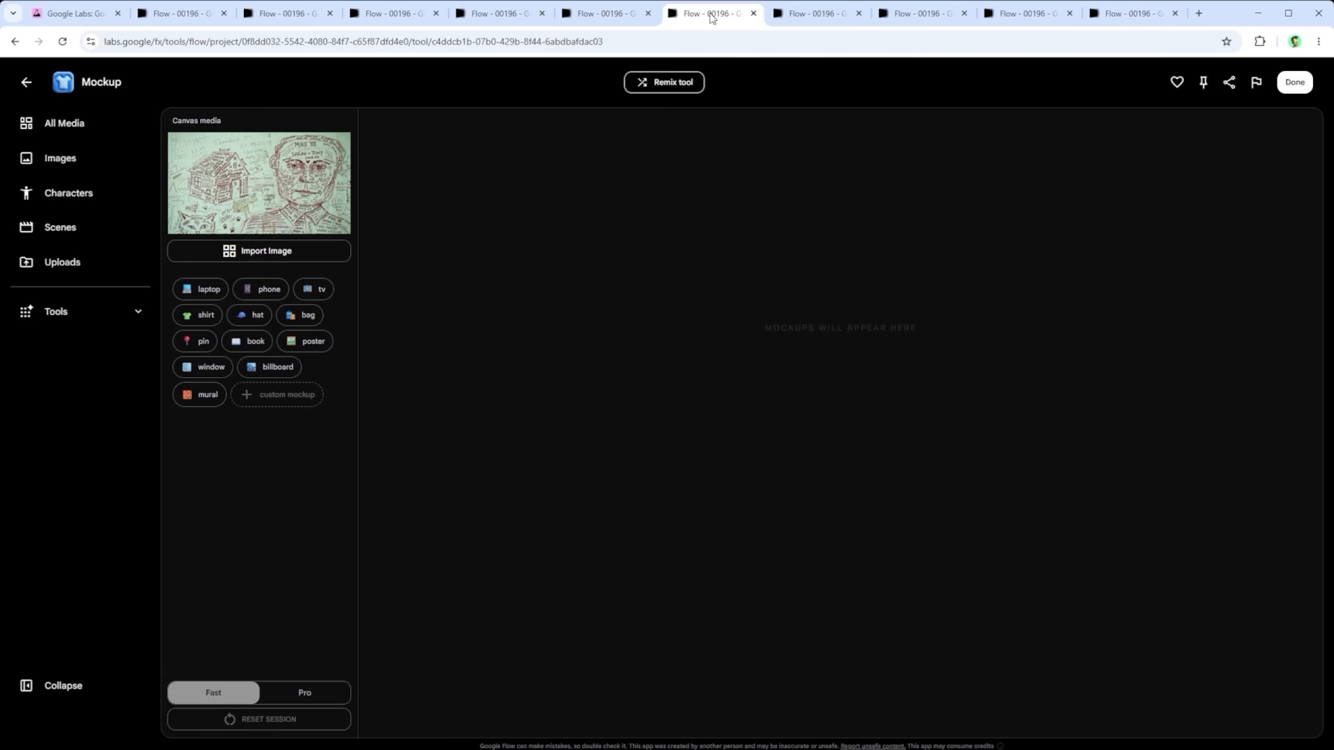
pyautogui.click(291, 396)
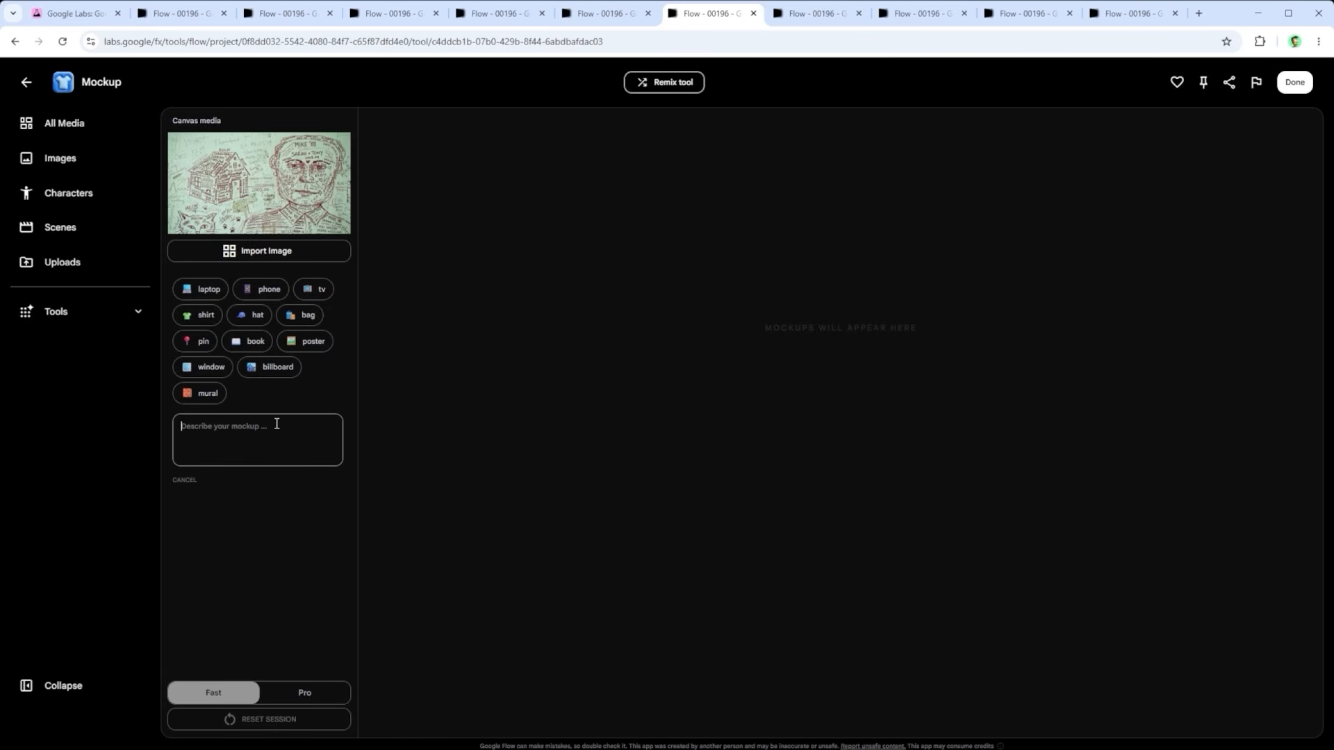
# Step: Review the custom mockups on a school desk, gas station sign, cup, delivery van and Pyongyang billboard, and return to the Mockup results
pyautogui.click(788, 12)
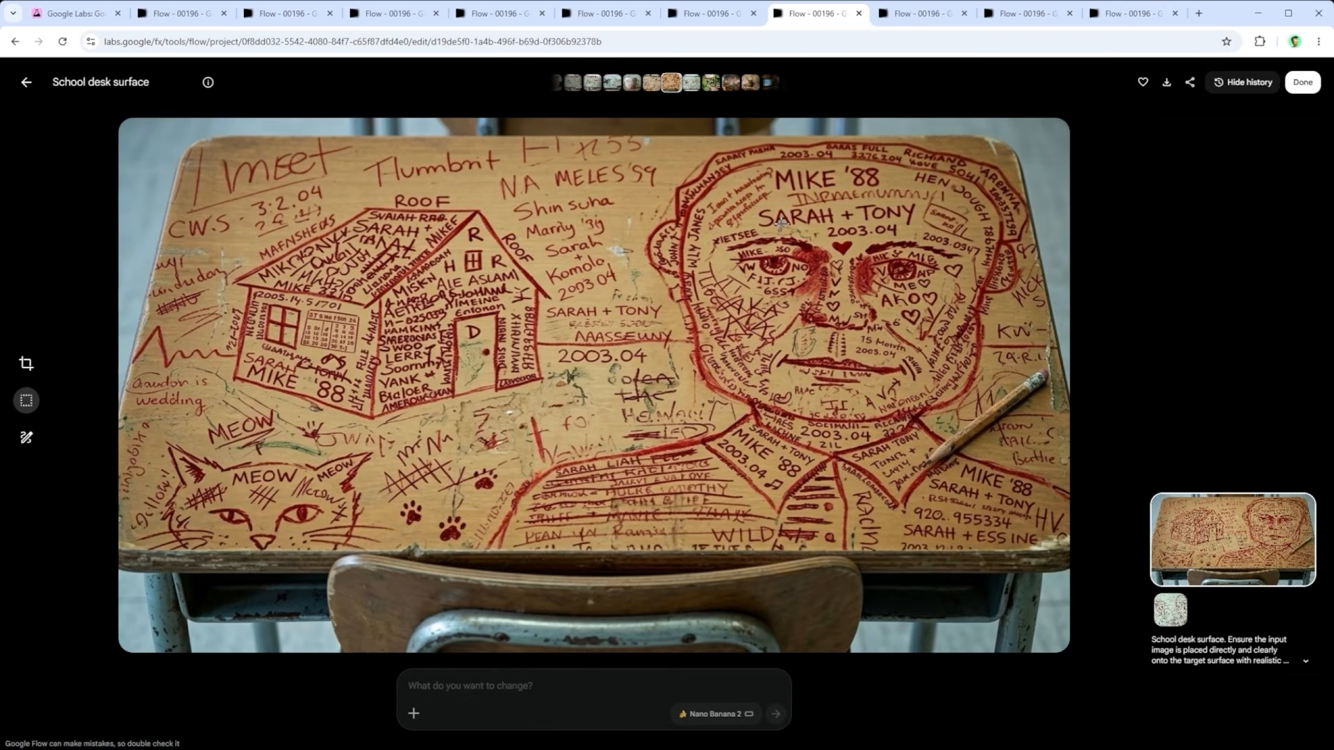
pyautogui.press('Left')
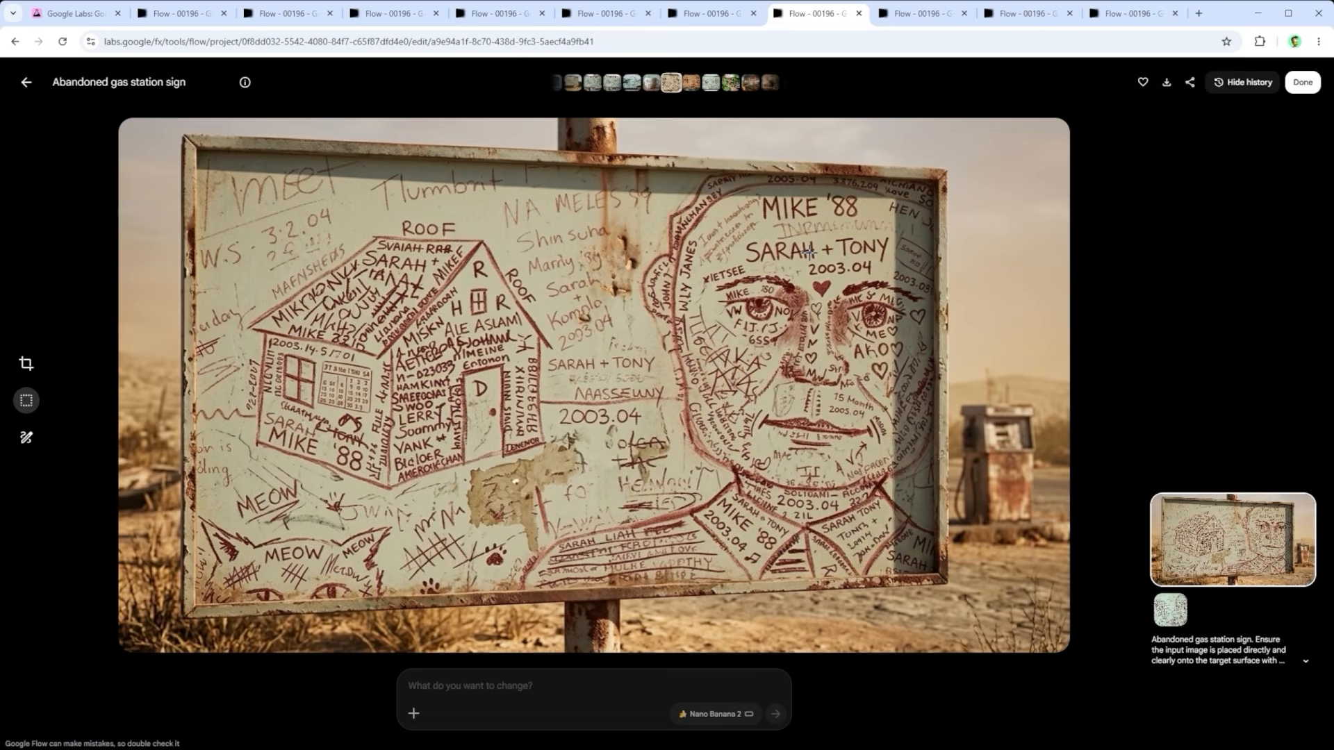
pyautogui.press('Left')
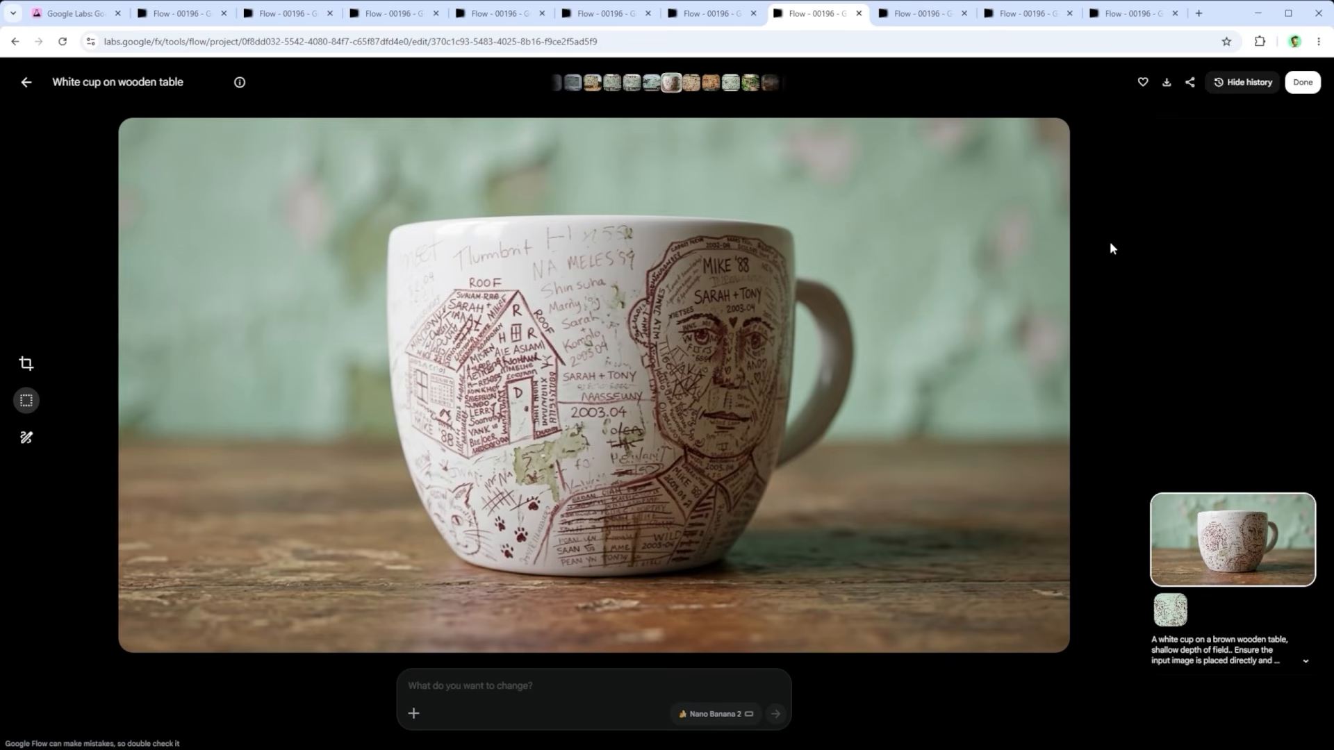
pyautogui.press('Left')
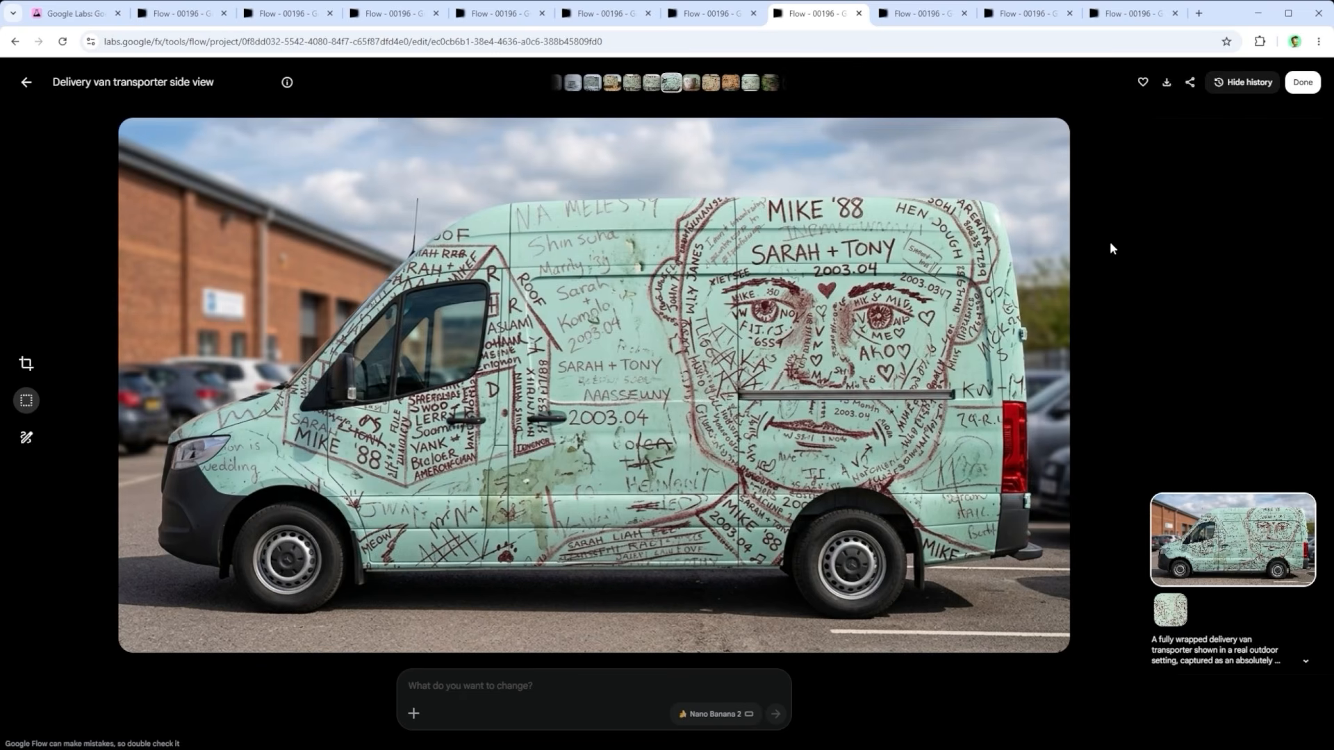
pyautogui.press('Left')
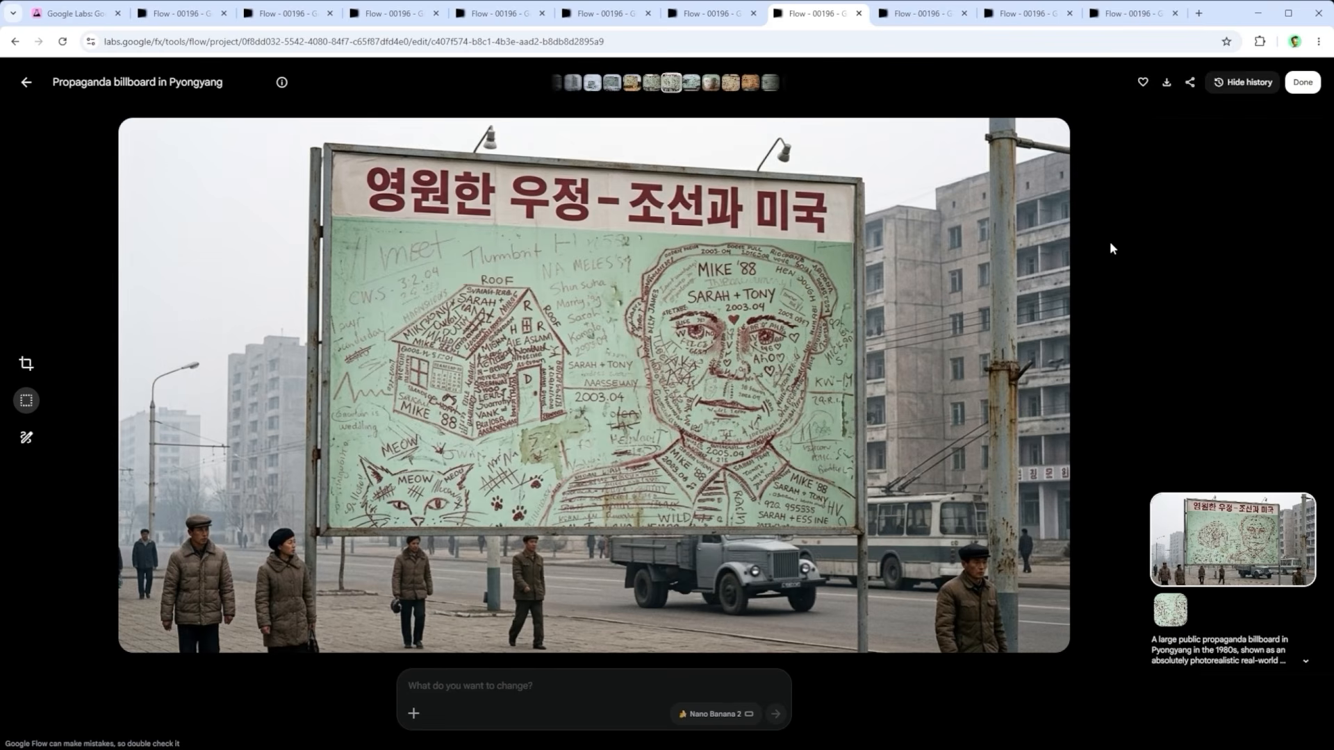
pyautogui.click(915, 13)
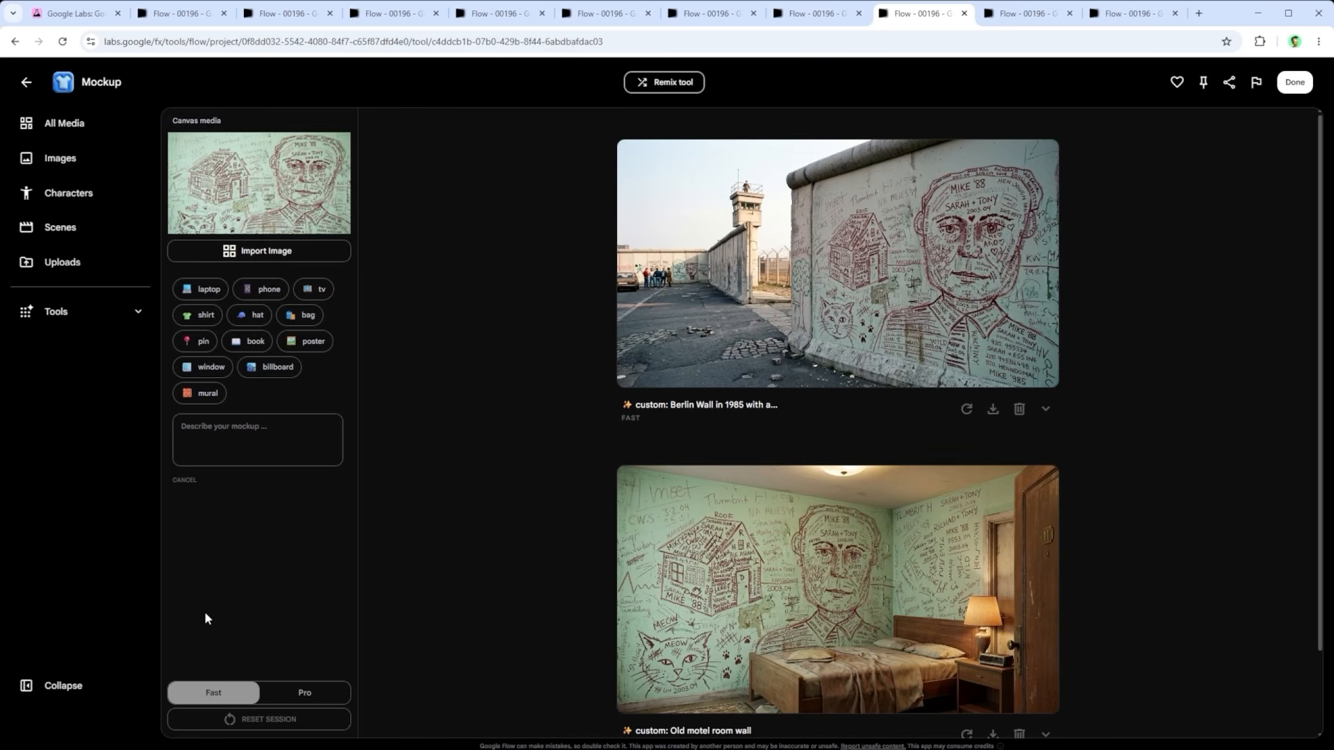
# Step: Try the Pro mode, return to Fast, and expand the 1985 Berlin Wall mockup to read its prompt
pyautogui.click(316, 693)
pyautogui.click(214, 693)
pyautogui.click(1044, 410)
pyautogui.moveTo(892, 447); pyautogui.dragTo(546, 450)
pyautogui.click(549, 471)
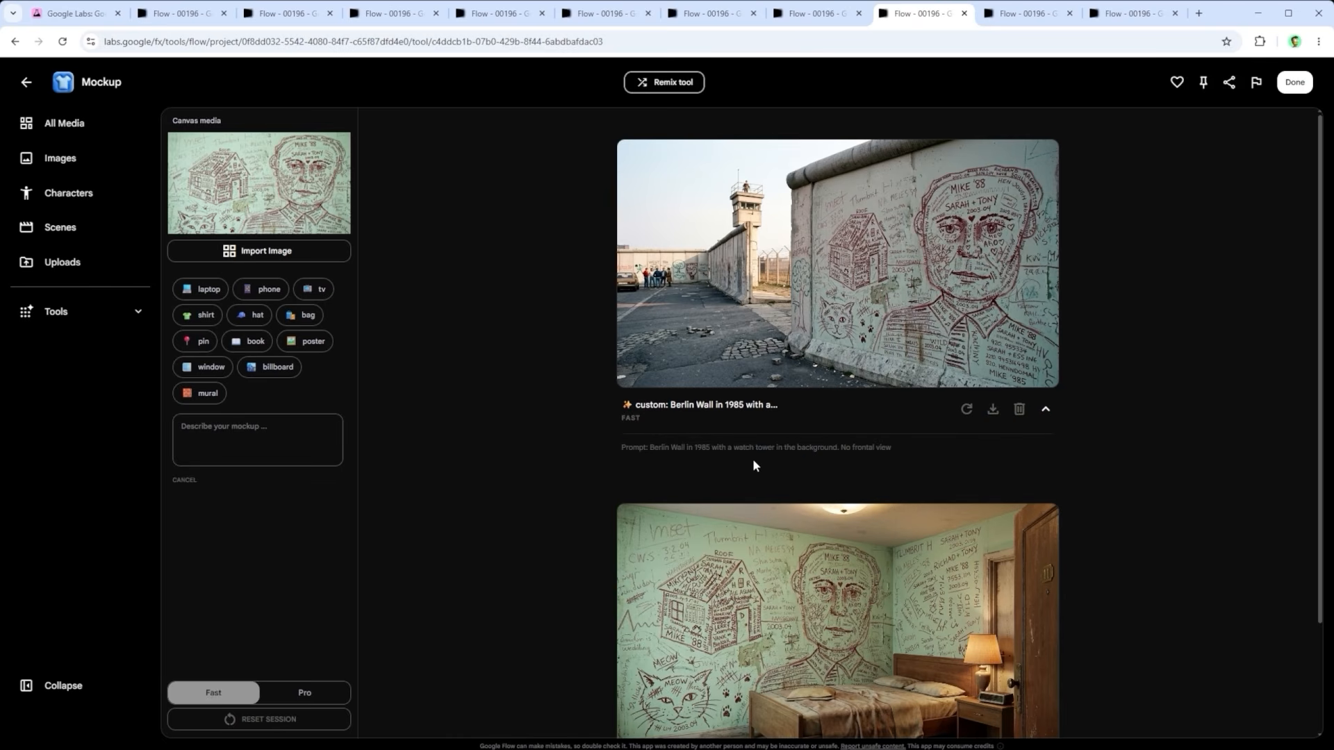
# Step: Review the generated mockups in All Media, then the close-ups of the embroidered cap and the waving flag
pyautogui.click(1034, 14)
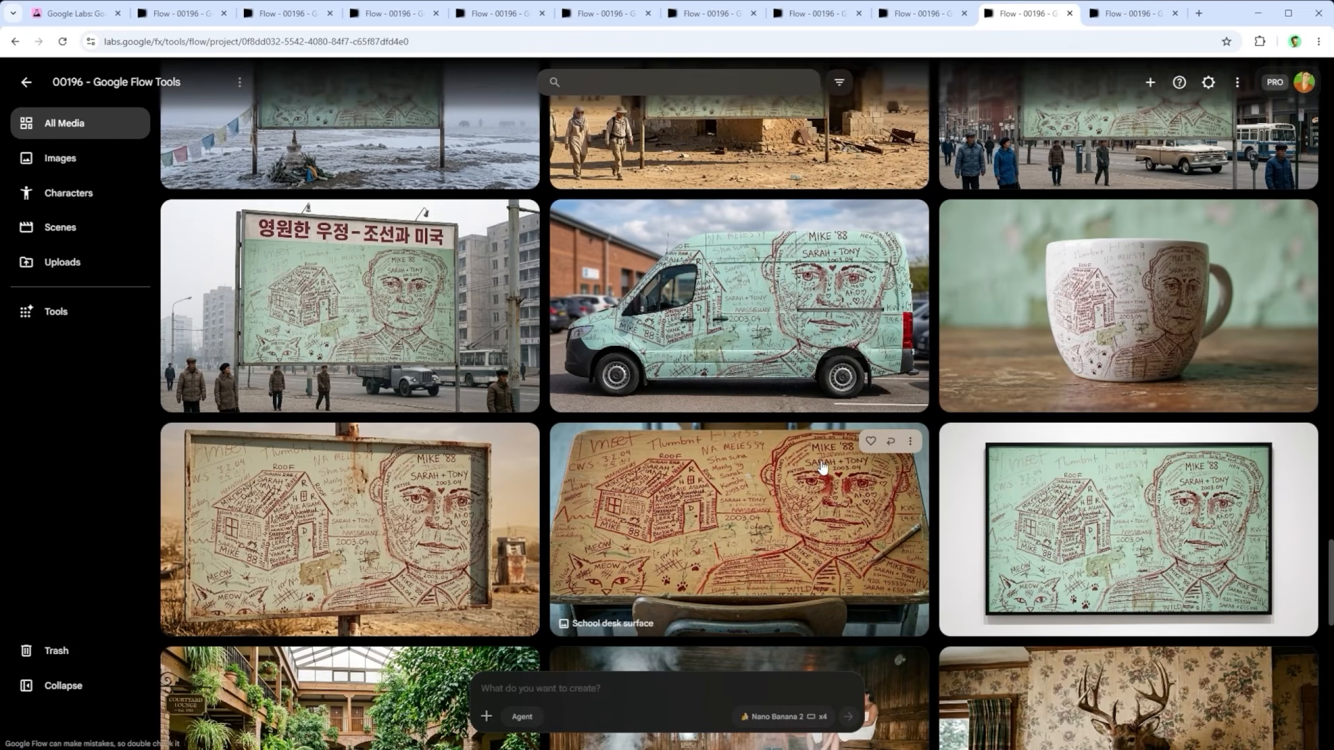
pyautogui.click(1123, 13)
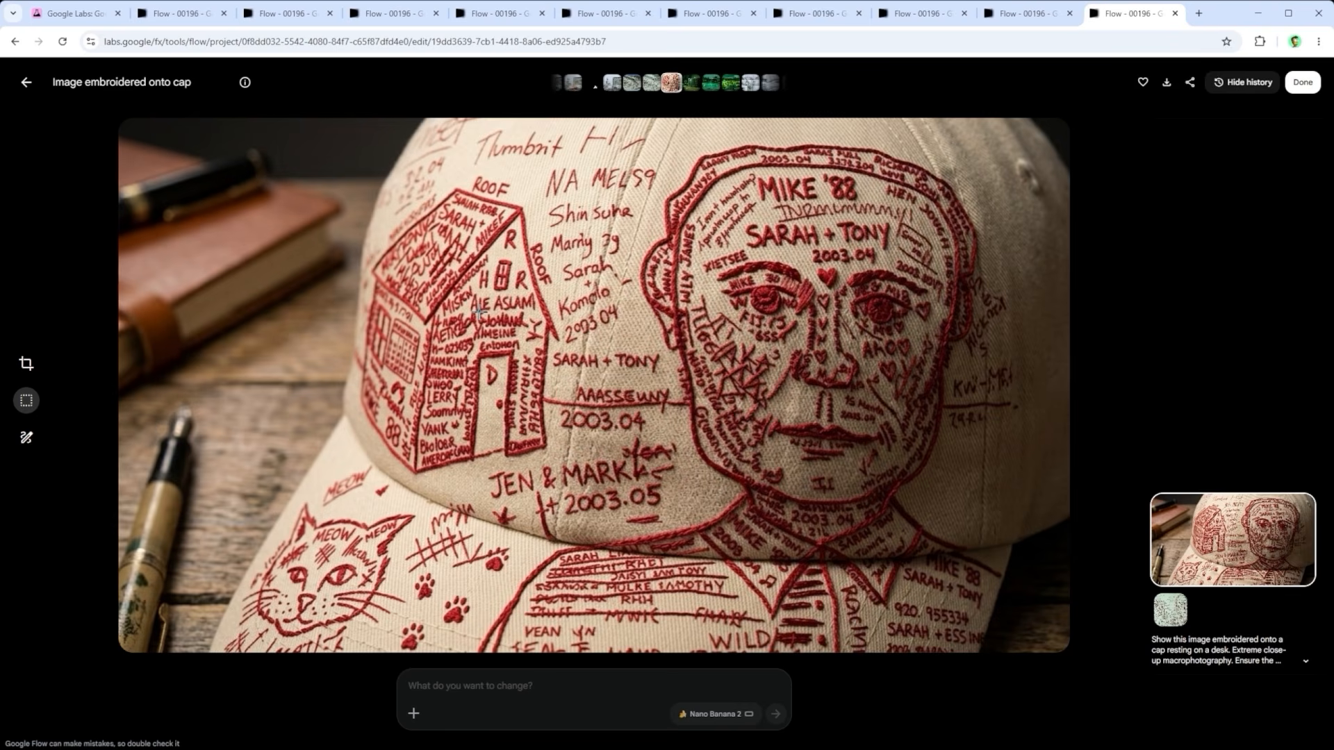
pyautogui.press('Left')
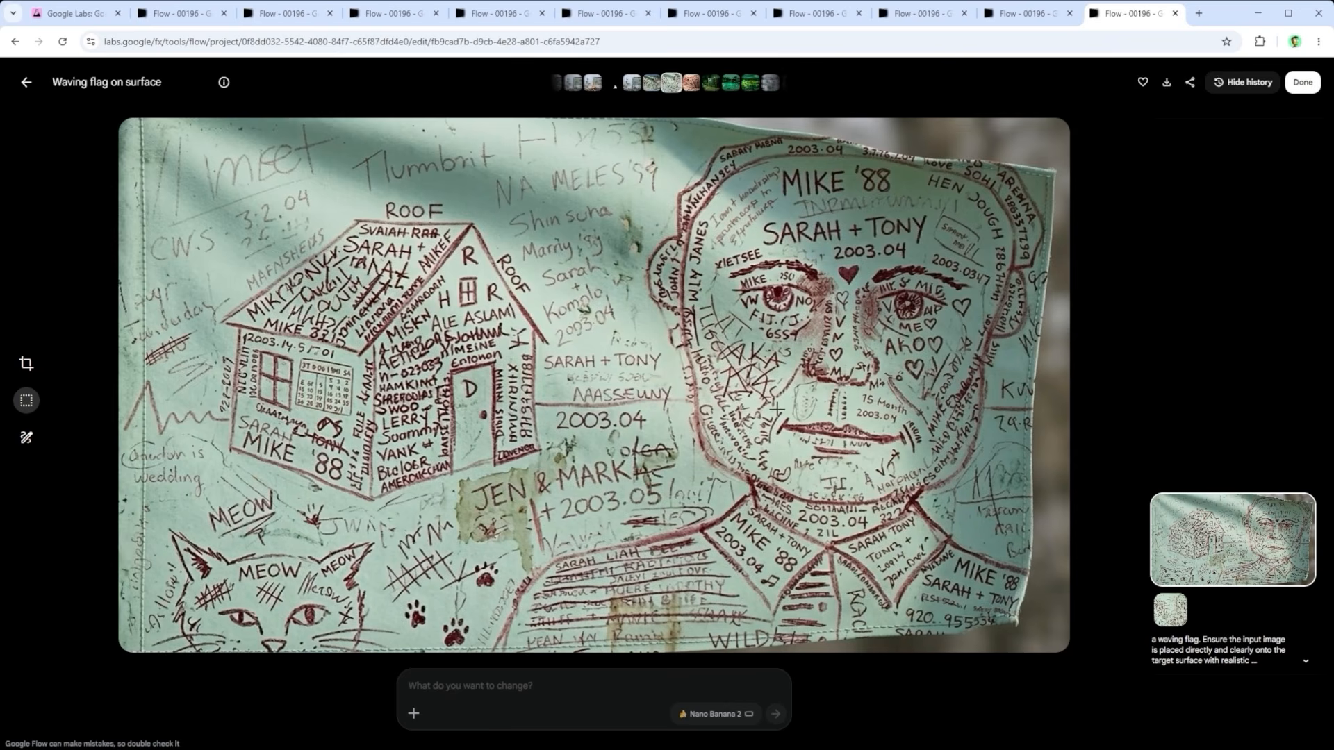
pyautogui.press('Left')
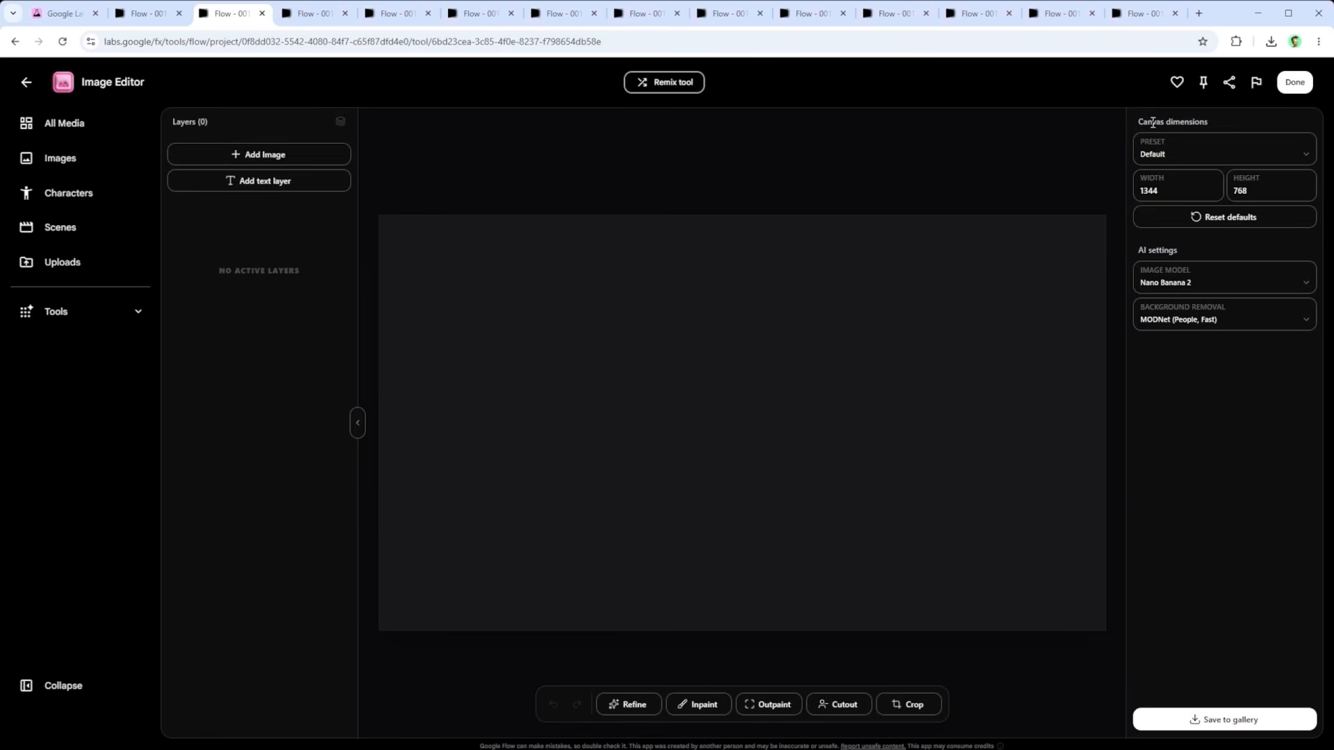
# Step: Check the available canvas dimension presets and image models in the empty Image Editor without changing them
pyautogui.click(1305, 156)
pyautogui.click(1305, 157)
pyautogui.click(1221, 281)
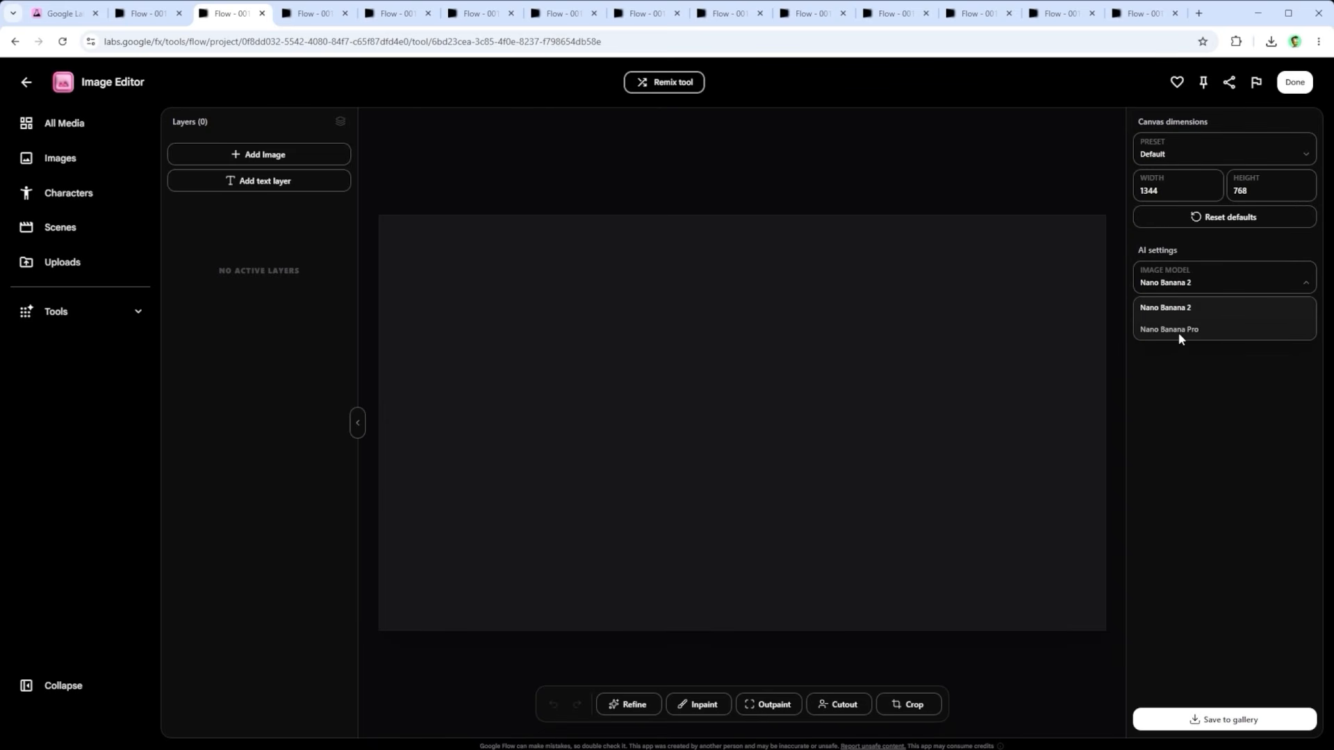
pyautogui.click(1195, 406)
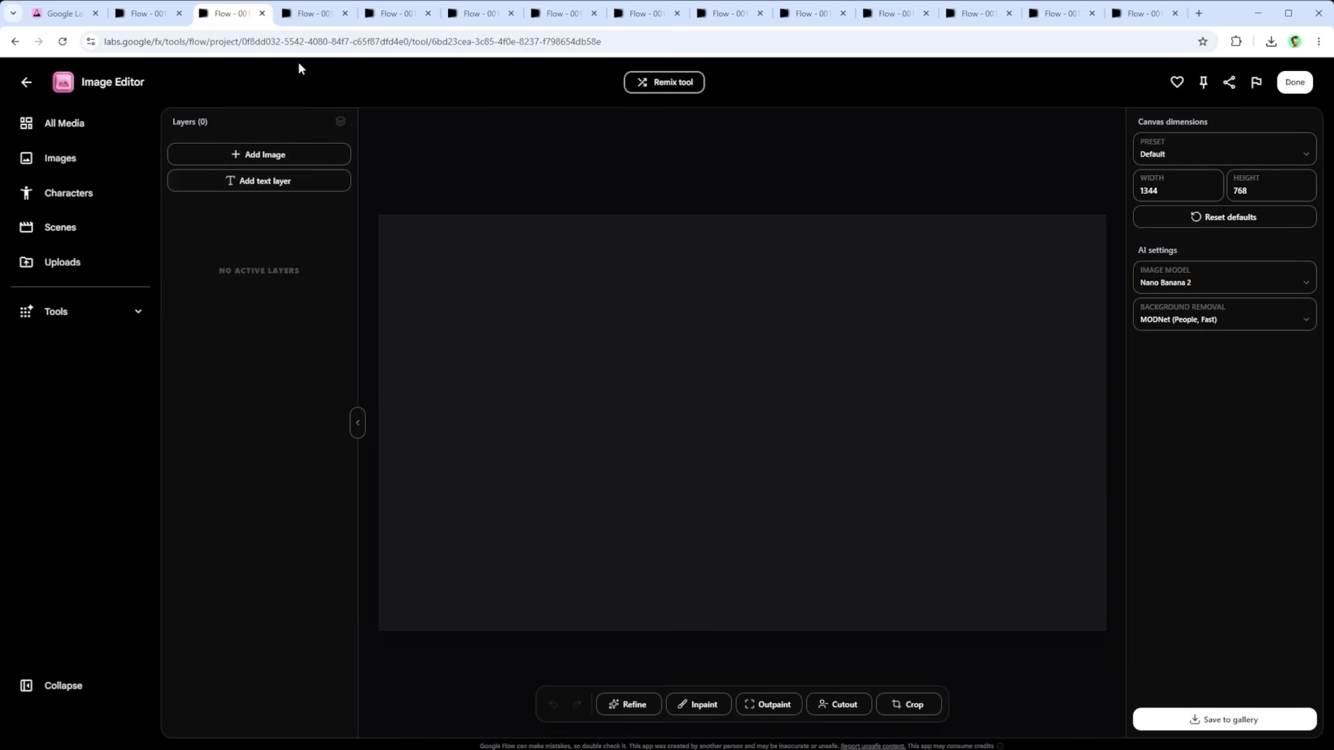
# Step: Switch to the Image Editor composition with the Pyongyang billboard image and a text layer, and add another text layer
pyautogui.click(306, 15)
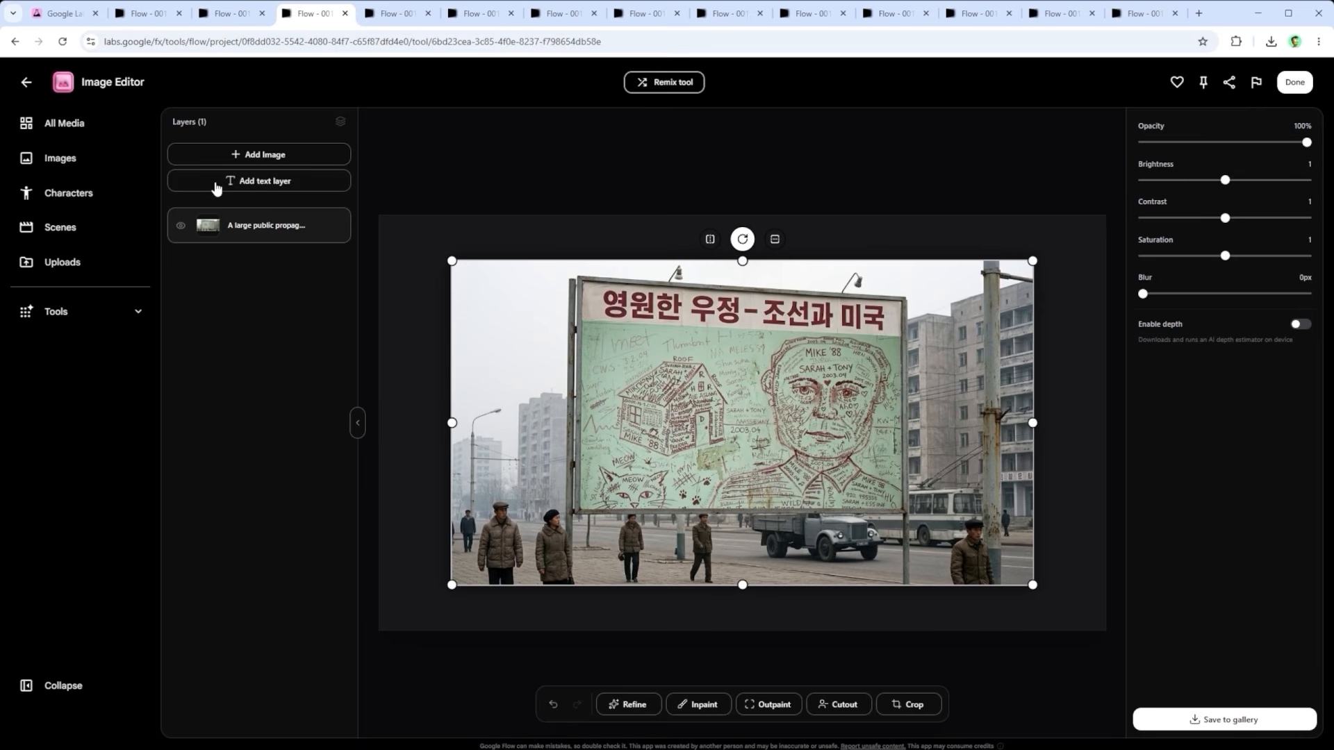
pyautogui.click(392, 15)
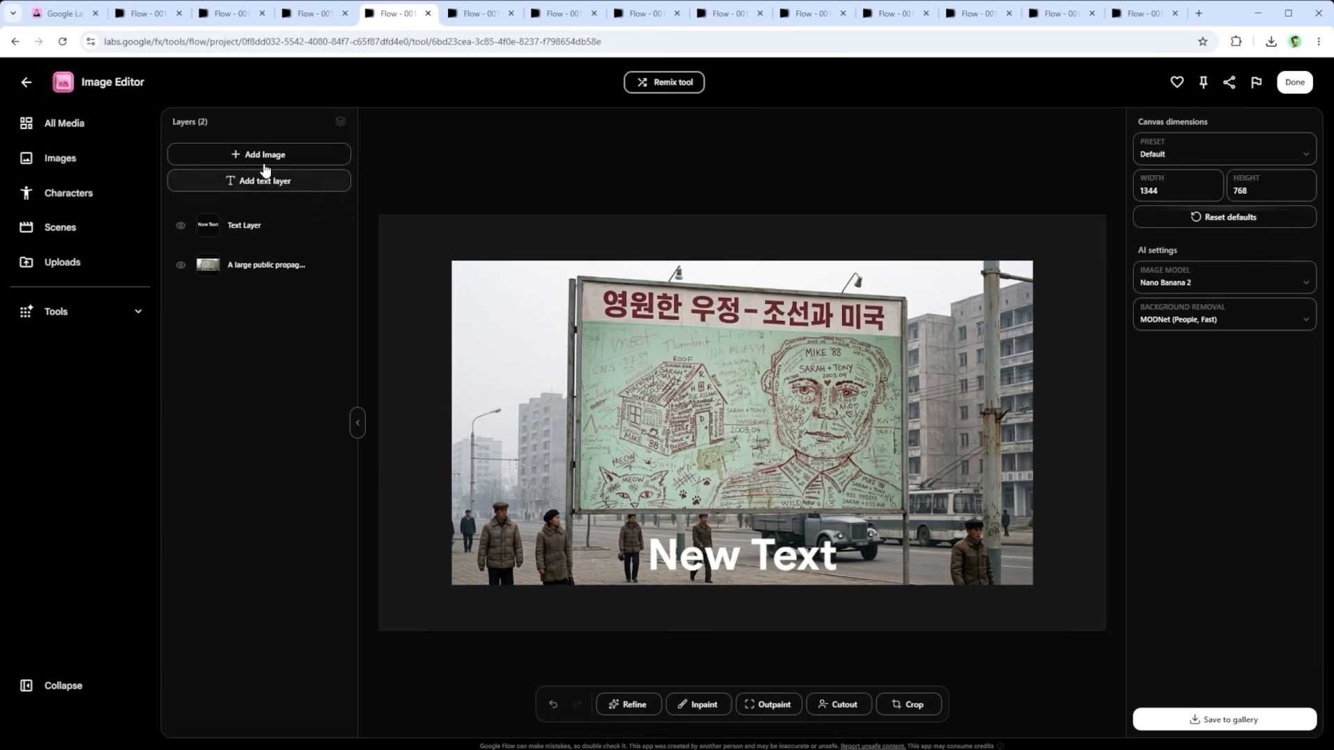
pyautogui.click(269, 181)
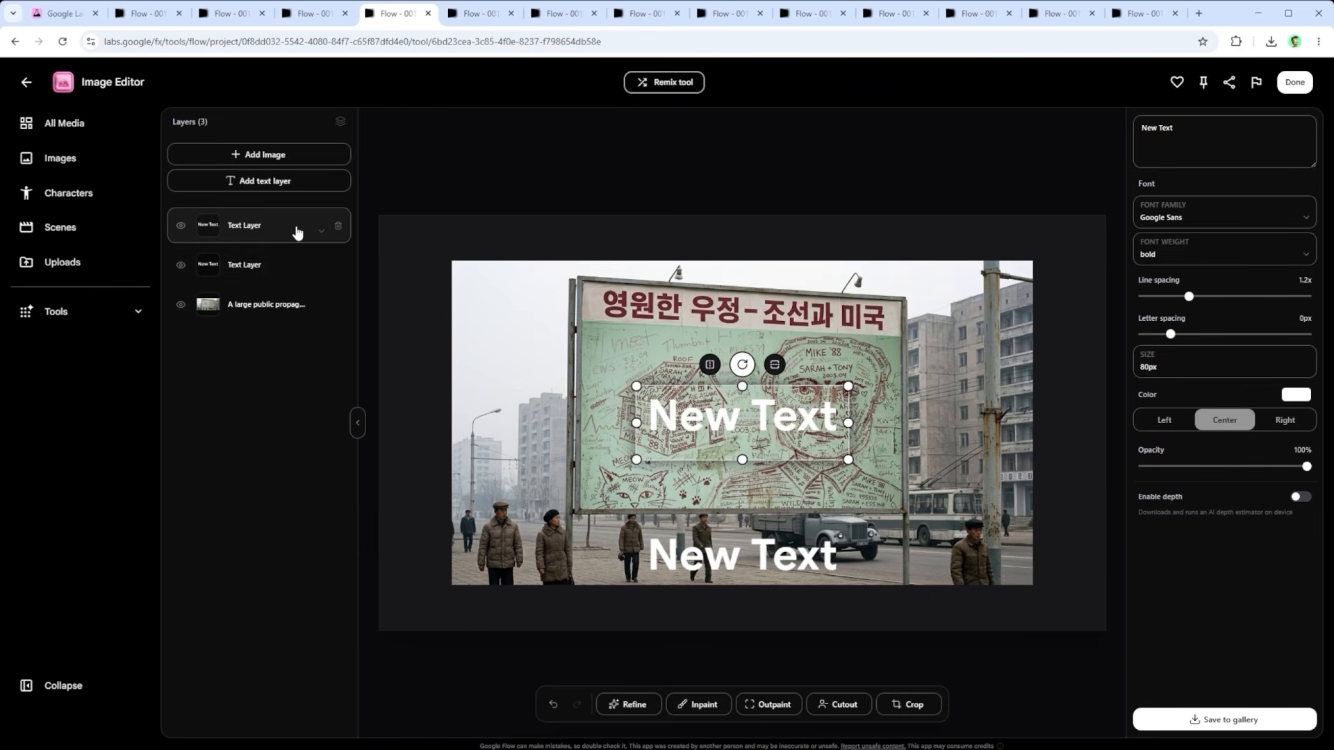
# Step: Move the billboard image layer above both text layers and return it to the bottom of the layer stack
pyautogui.click(321, 299)
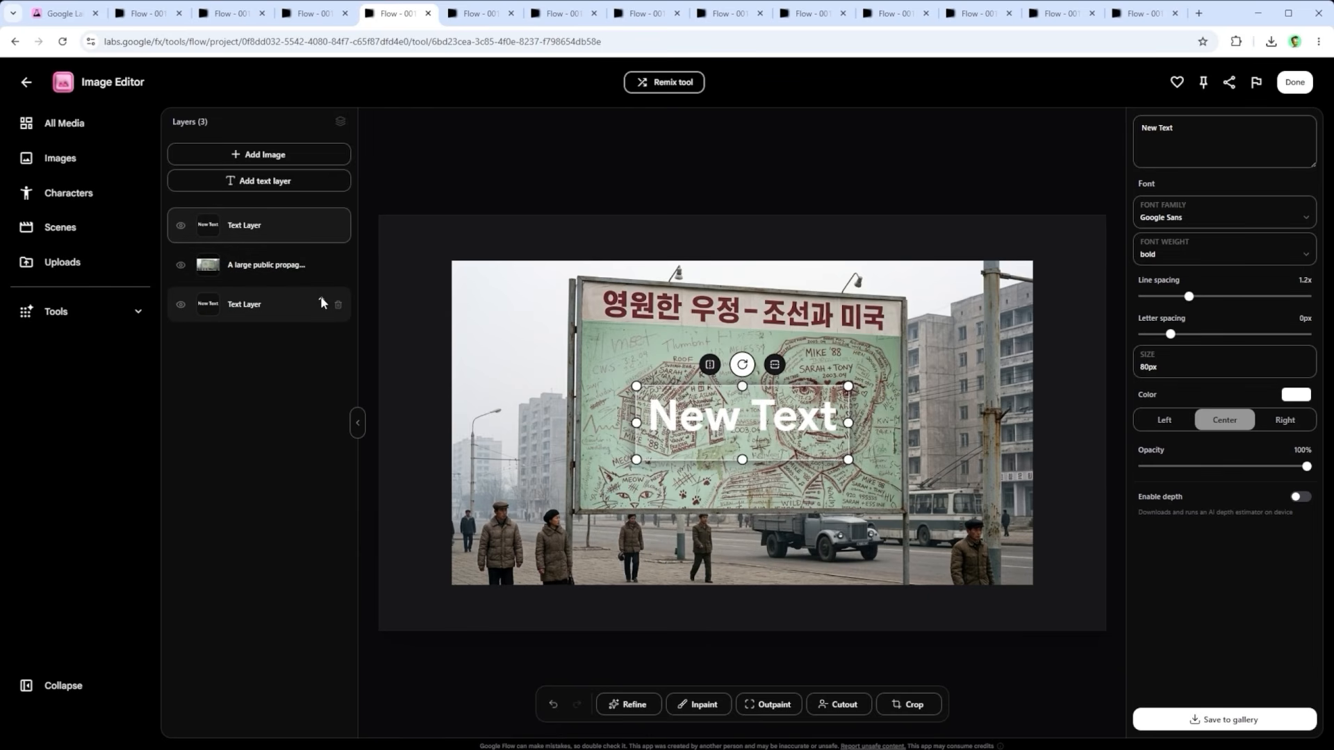
pyautogui.click(321, 260)
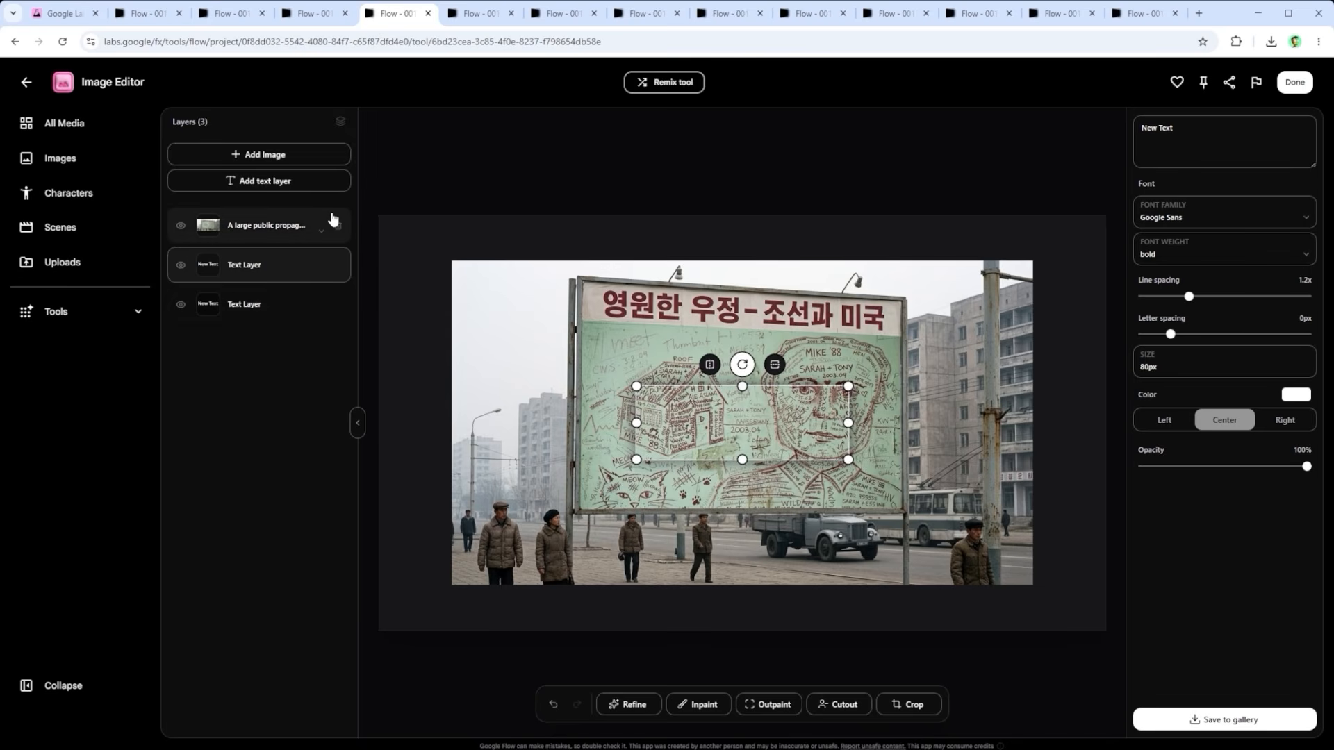
pyautogui.click(289, 234)
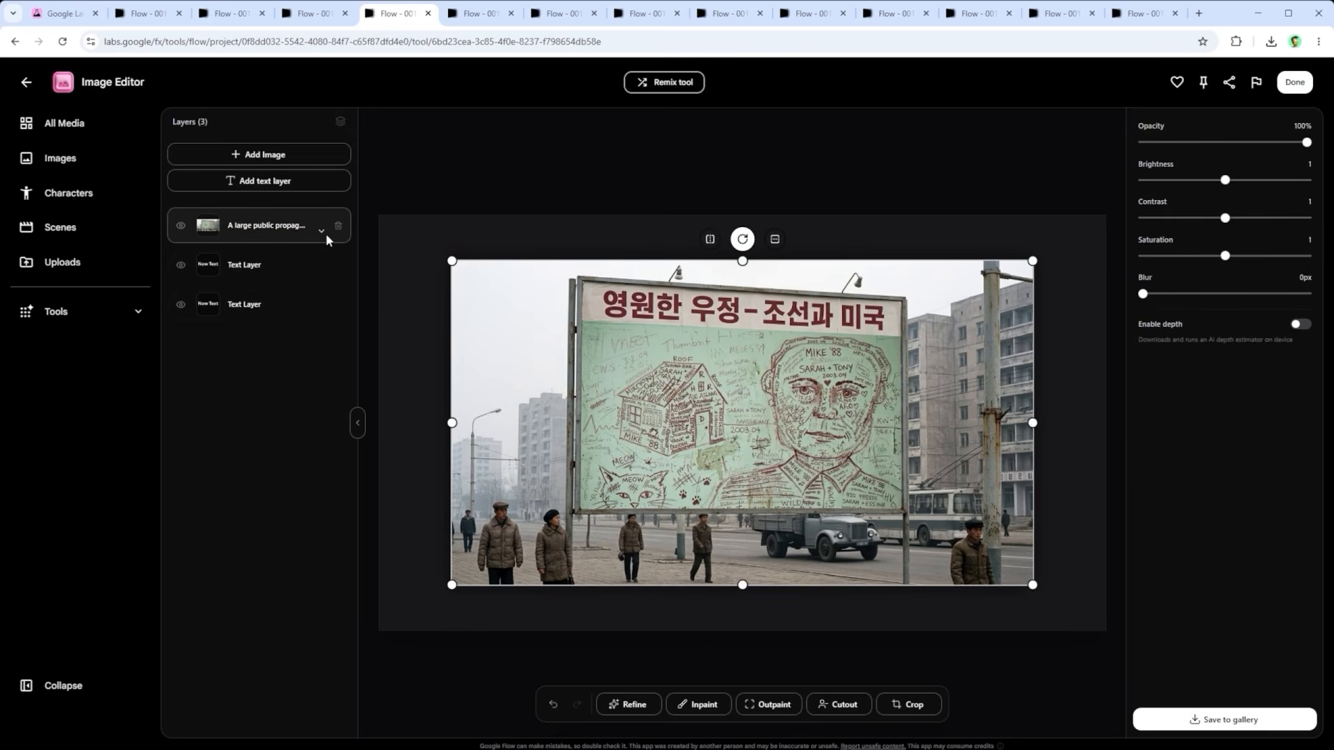
pyautogui.click(327, 233)
pyautogui.click(317, 272)
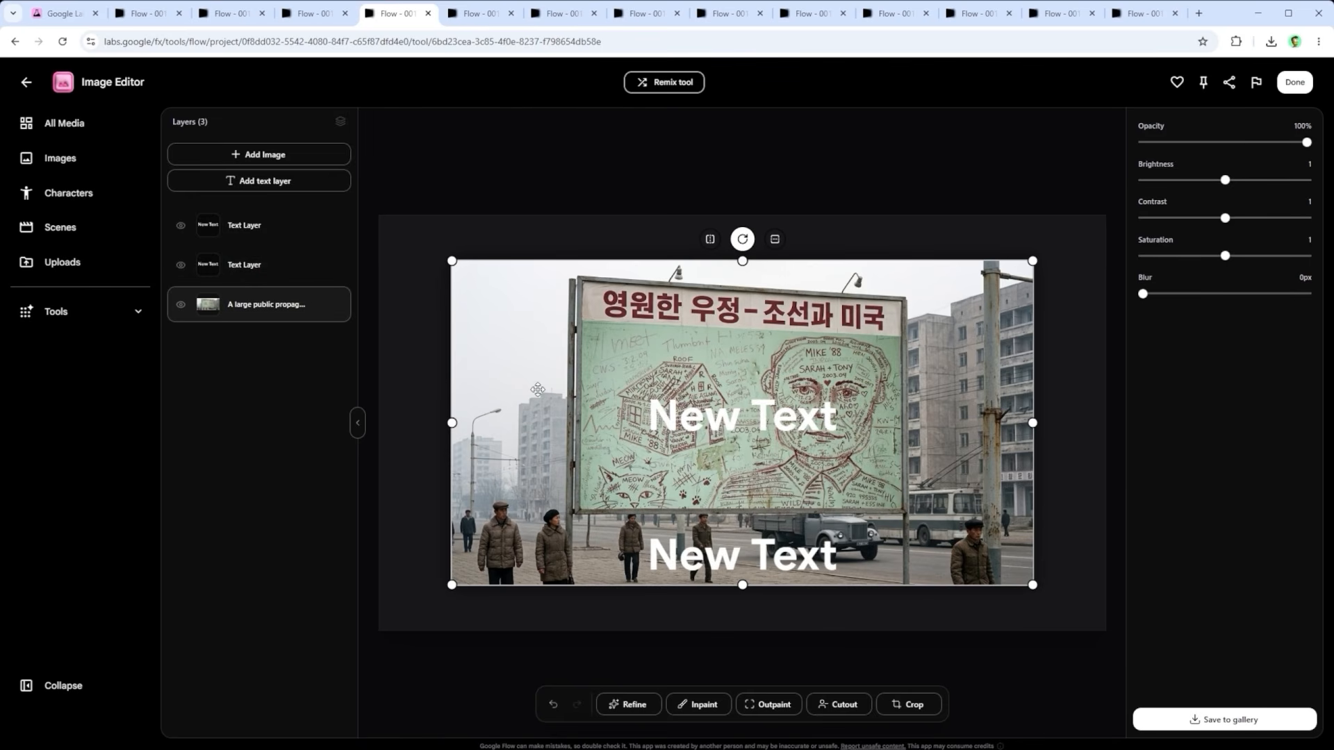
# Step: Change the font family of the text layer directly above the billboard image to Playfair Display
pyautogui.moveTo(337, 266)
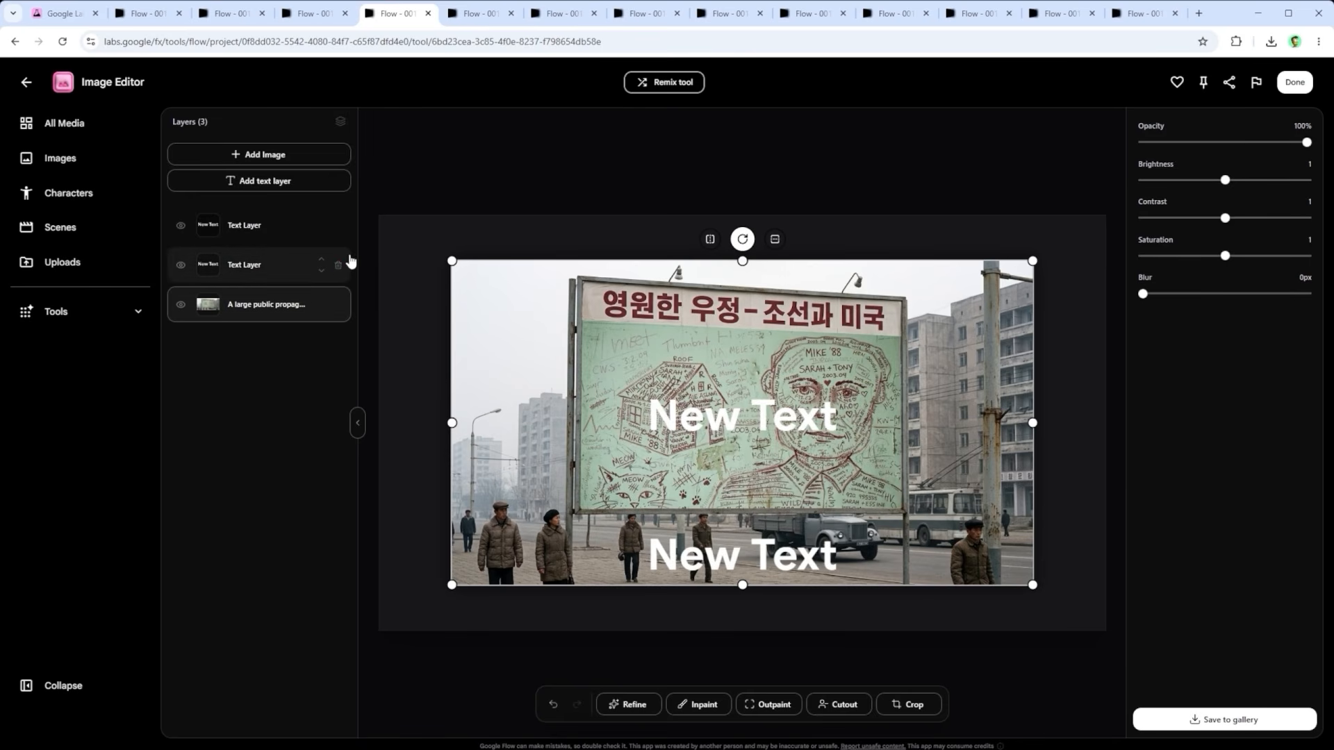
pyautogui.click(270, 269)
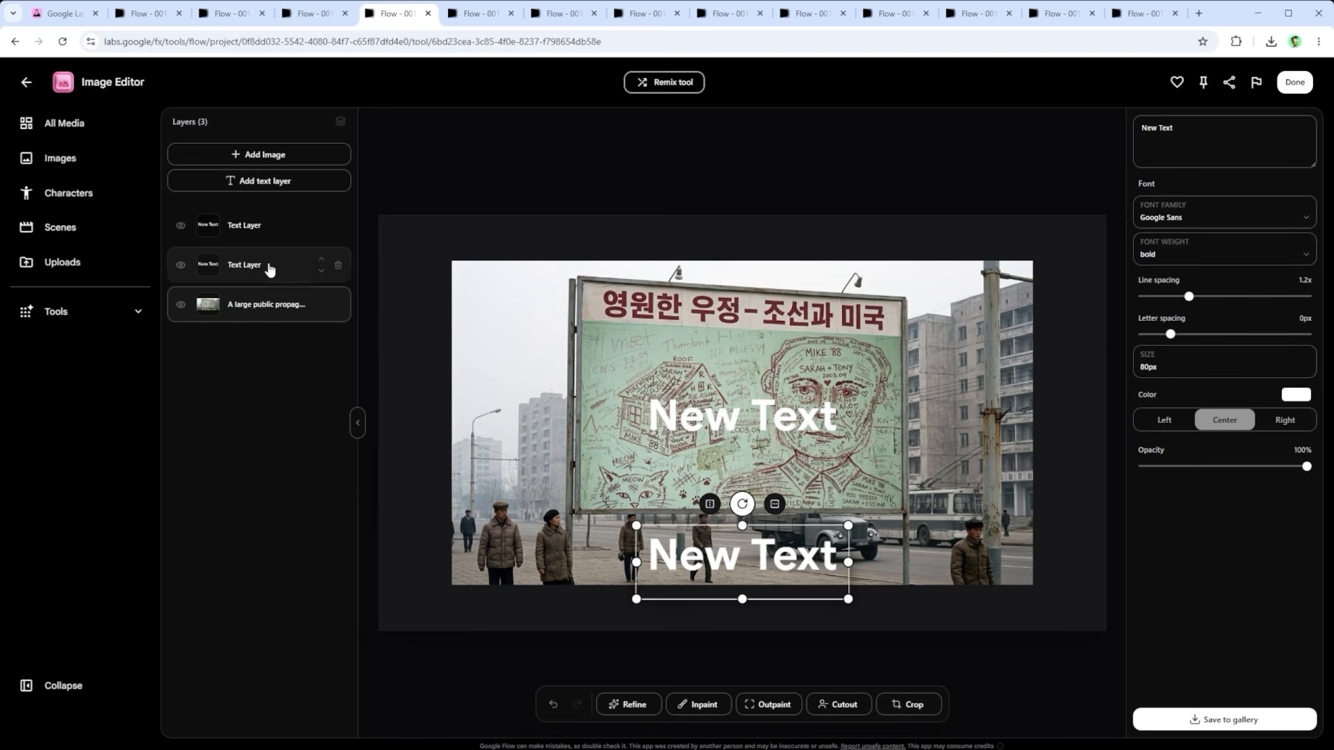
pyautogui.click(1171, 212)
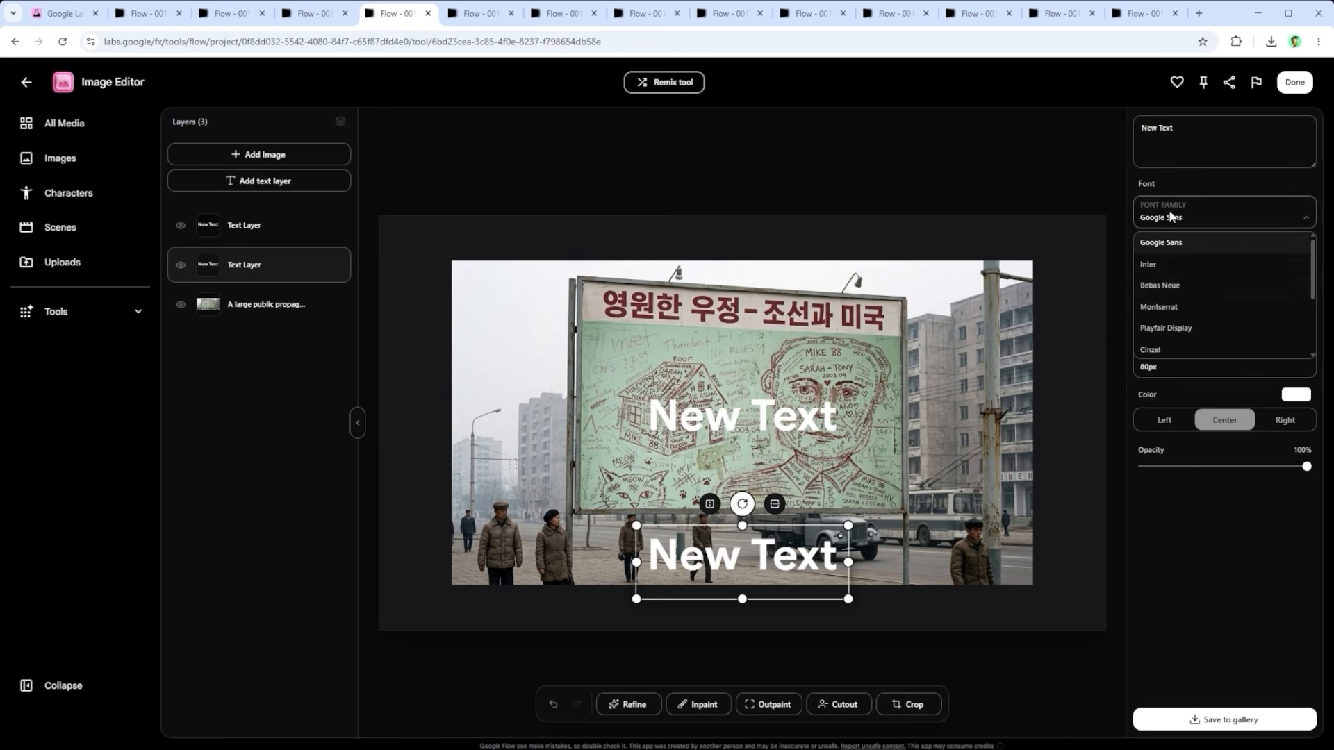
pyautogui.click(1165, 330)
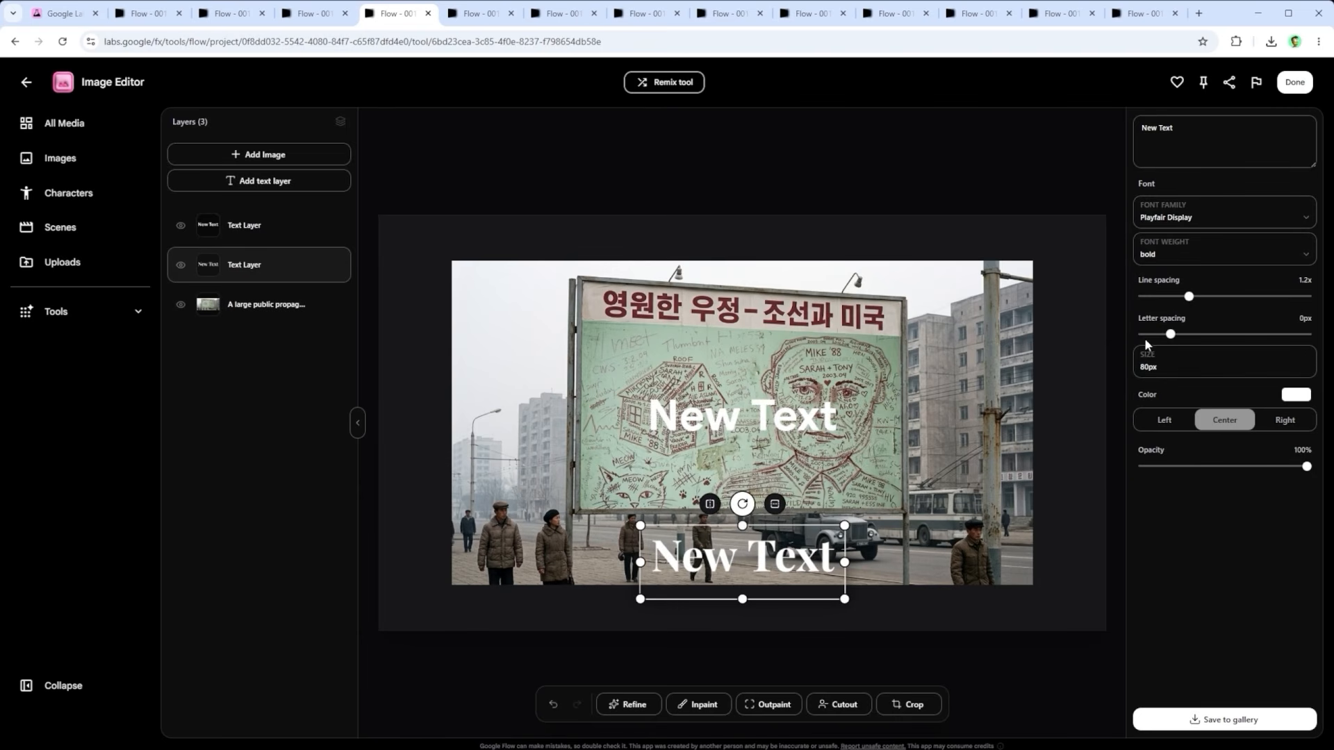
# Step: Set the billboard image layer's brightness to 0.97, contrast to 1.19 and blur to 2px
pyautogui.click(260, 304)
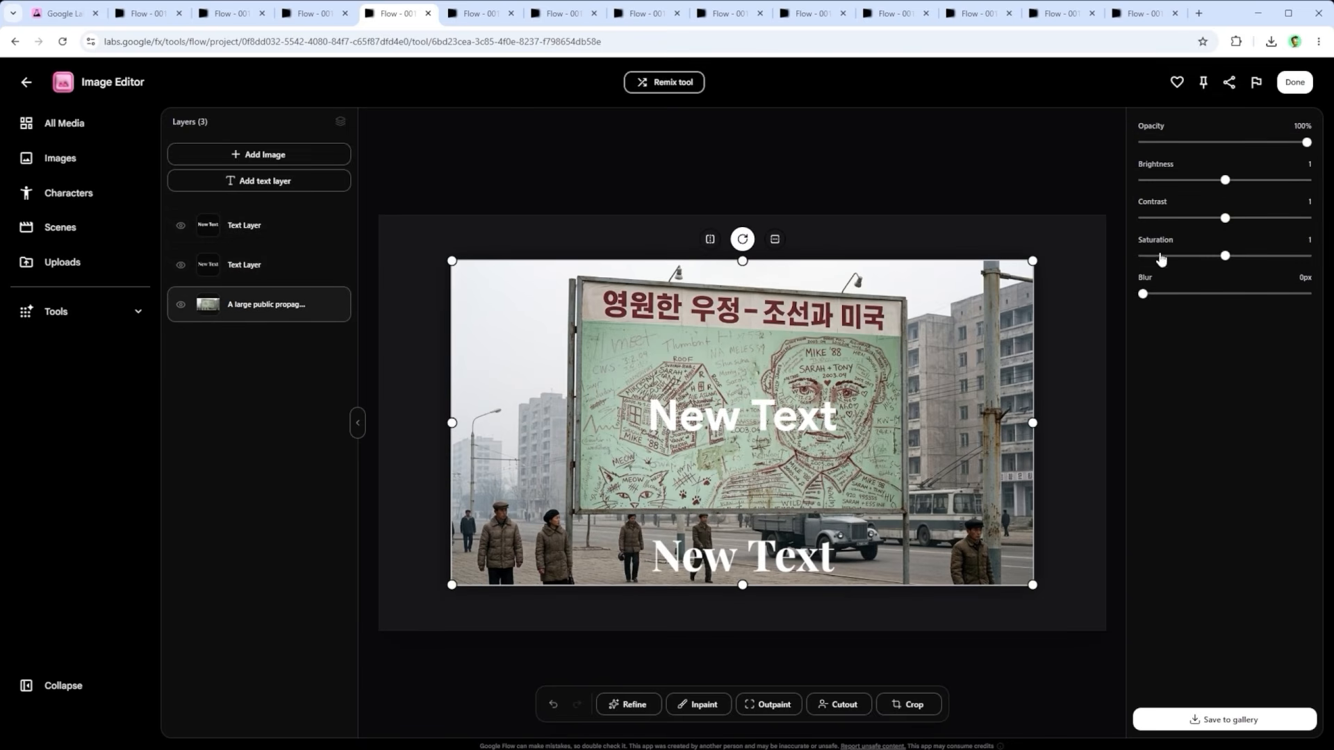
pyautogui.moveTo(1227, 180); pyautogui.dragTo(1240, 217)
pyautogui.moveTo(1150, 294)
pyautogui.mouseDown()
pyautogui.moveTo(1227, 294)
pyautogui.moveTo(1158, 294)
pyautogui.mouseUp()
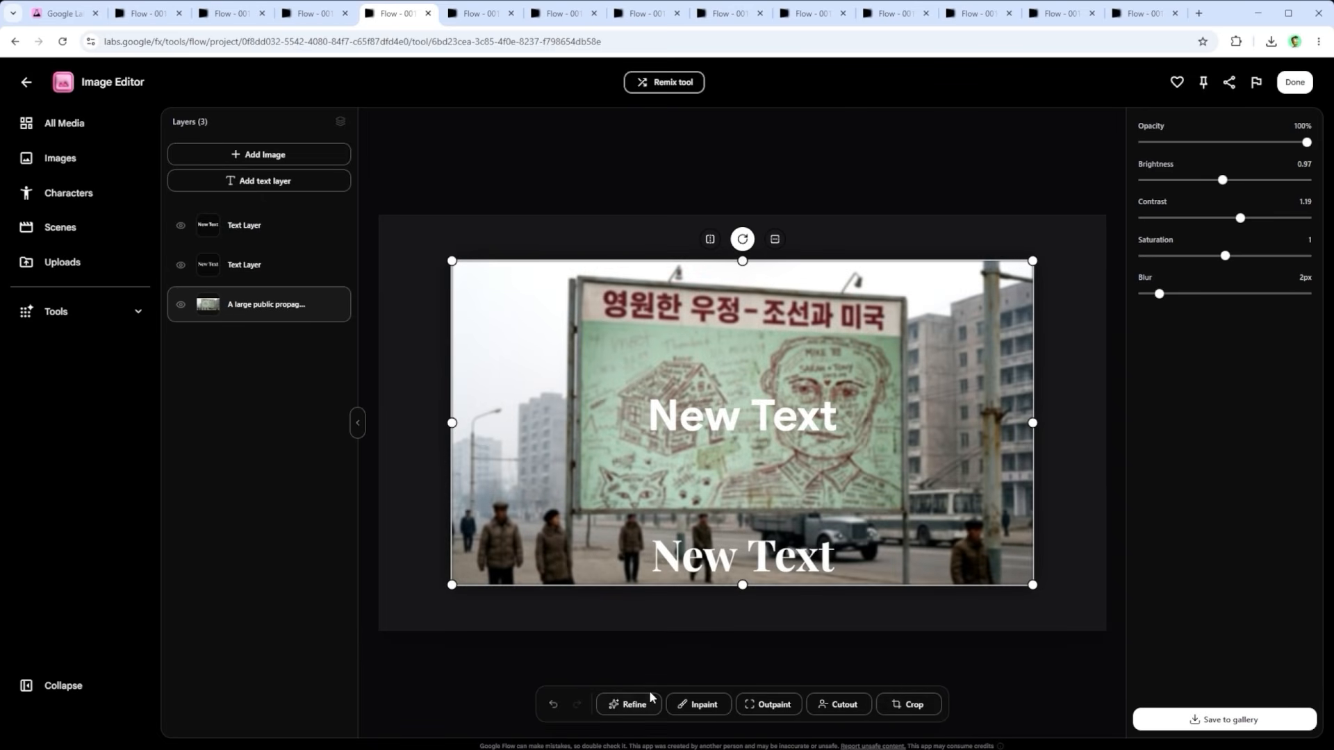
# Step: Check the Refine prompt about harmonizing the scene, and extend the Brazilian jungle example's Inpaint mask over the man beside the utility pole
pyautogui.click(474, 14)
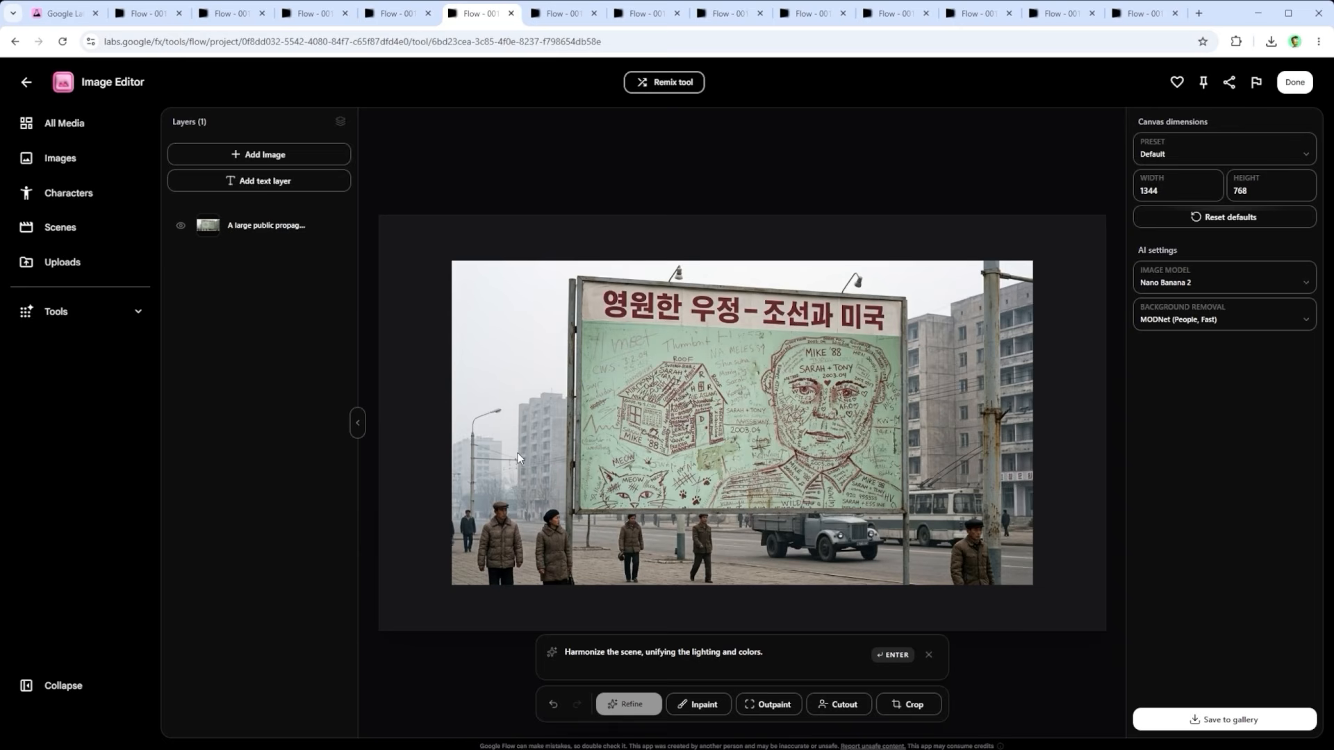
pyautogui.moveTo(771, 653); pyautogui.dragTo(499, 666)
pyautogui.click(571, 15)
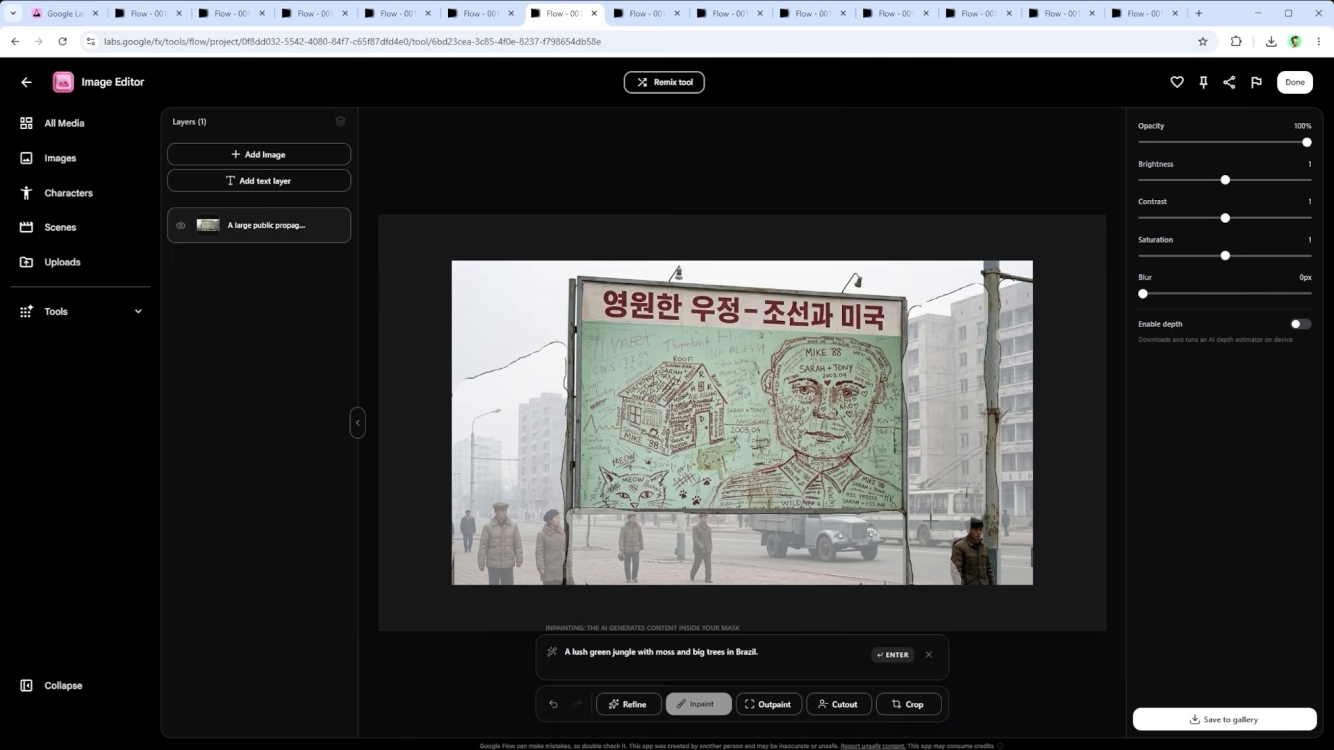
pyautogui.moveTo(965, 566)
pyautogui.mouseDown()
pyautogui.moveTo(966, 526)
pyautogui.moveTo(972, 581)
pyautogui.moveTo(974, 526)
pyautogui.moveTo(982, 585)
pyautogui.mouseUp()
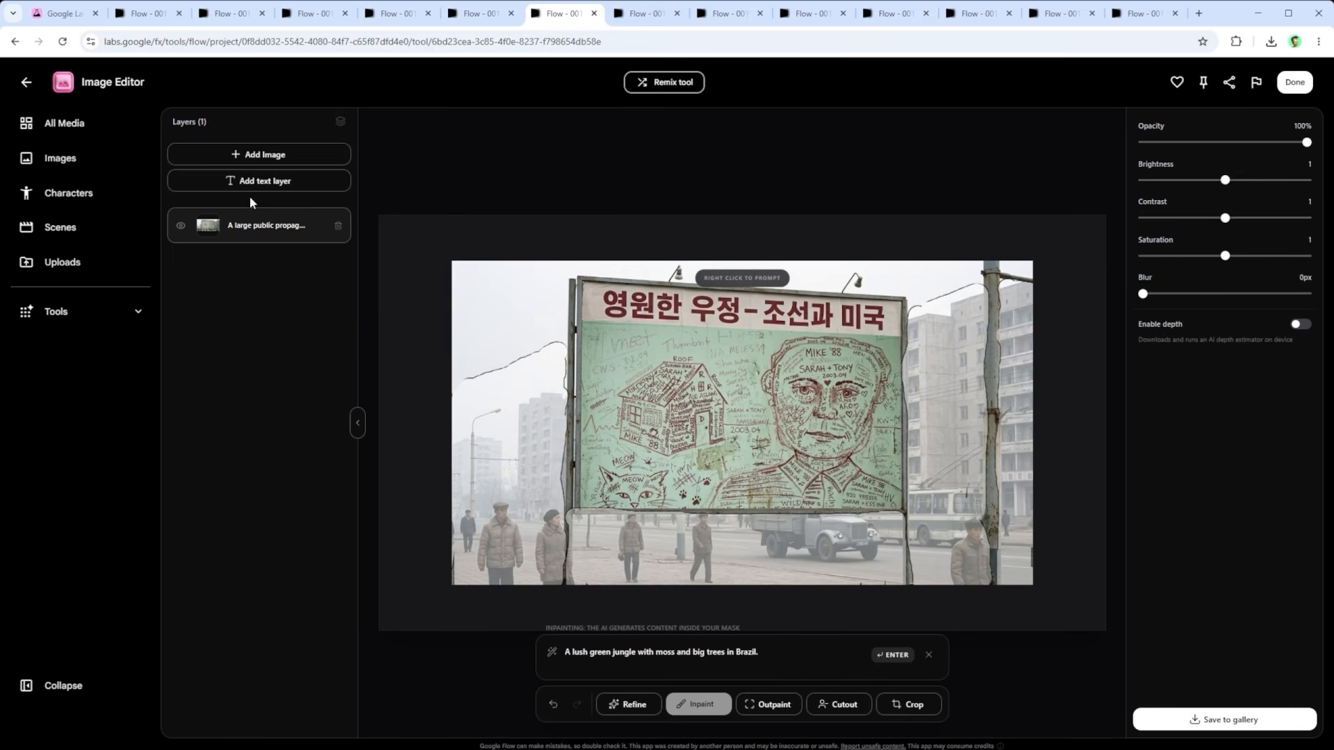
# Step: Switch to the Outpaint example on the billboard image and highlight its placeholder prompt
pyautogui.click(639, 16)
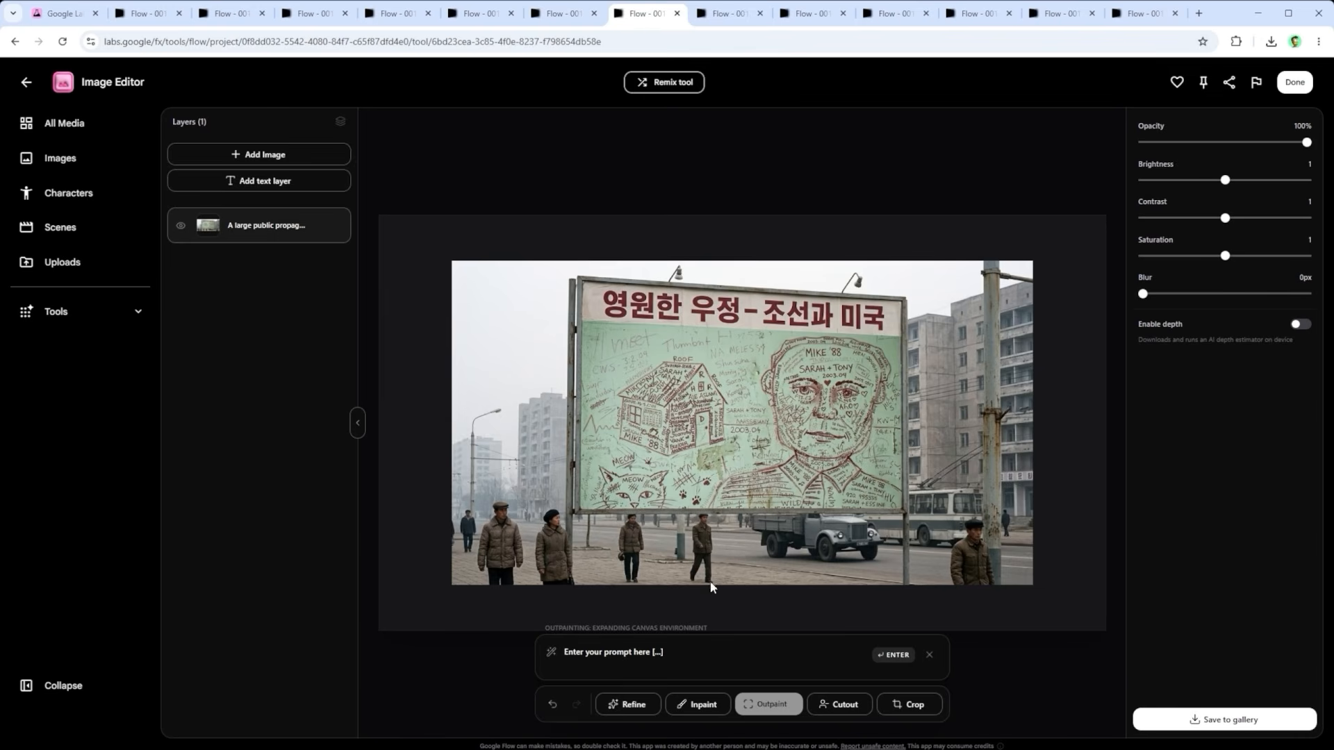
pyautogui.moveTo(705, 657); pyautogui.dragTo(559, 656)
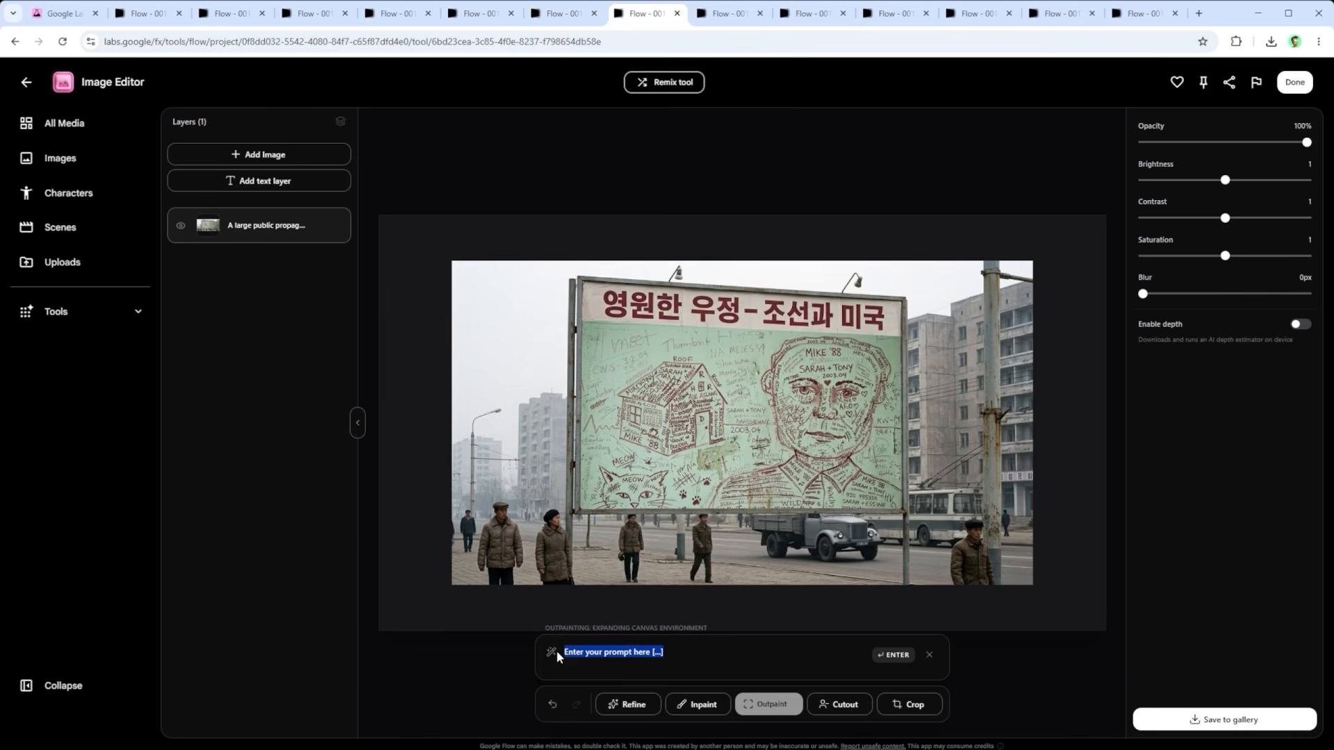
pyautogui.click(692, 656)
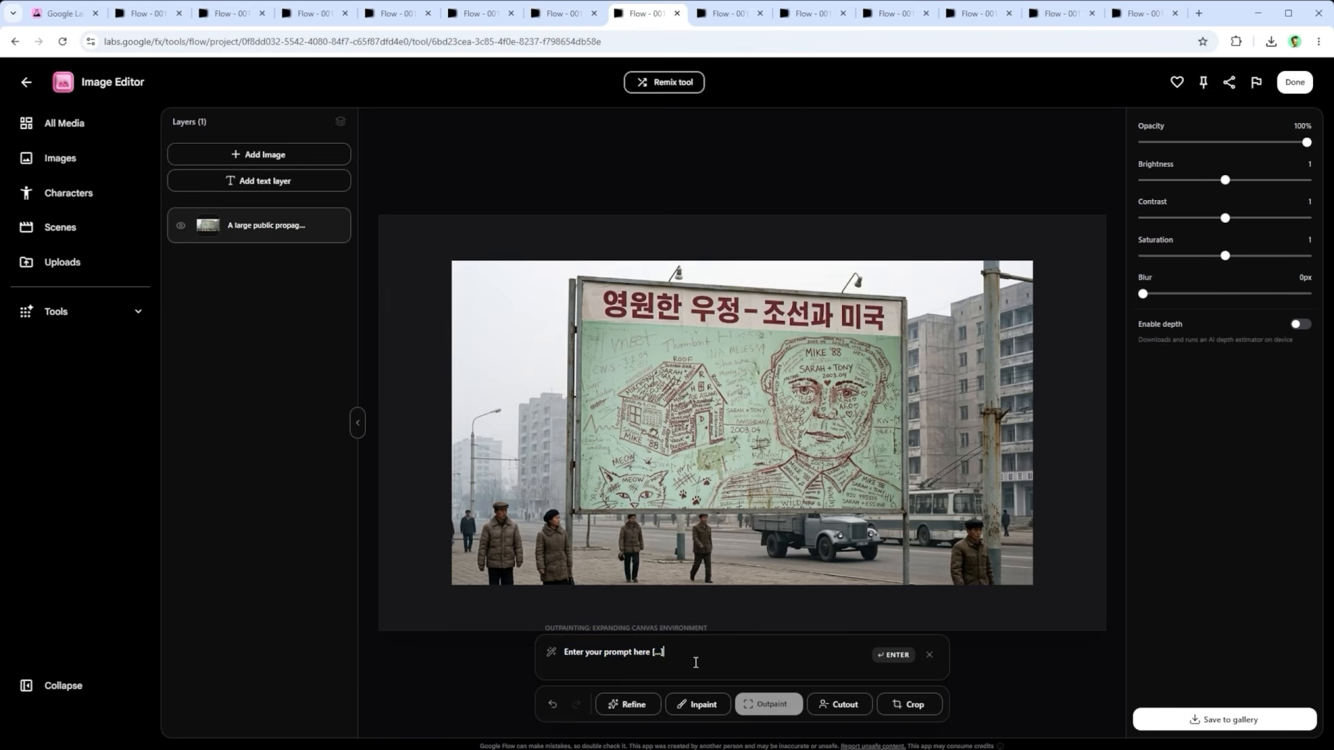
# Step: Shift the cut-out bearded man closer to the billboard, and view the Berlin Wall watchtower crop and its placement over the billboard image
pyautogui.click(728, 14)
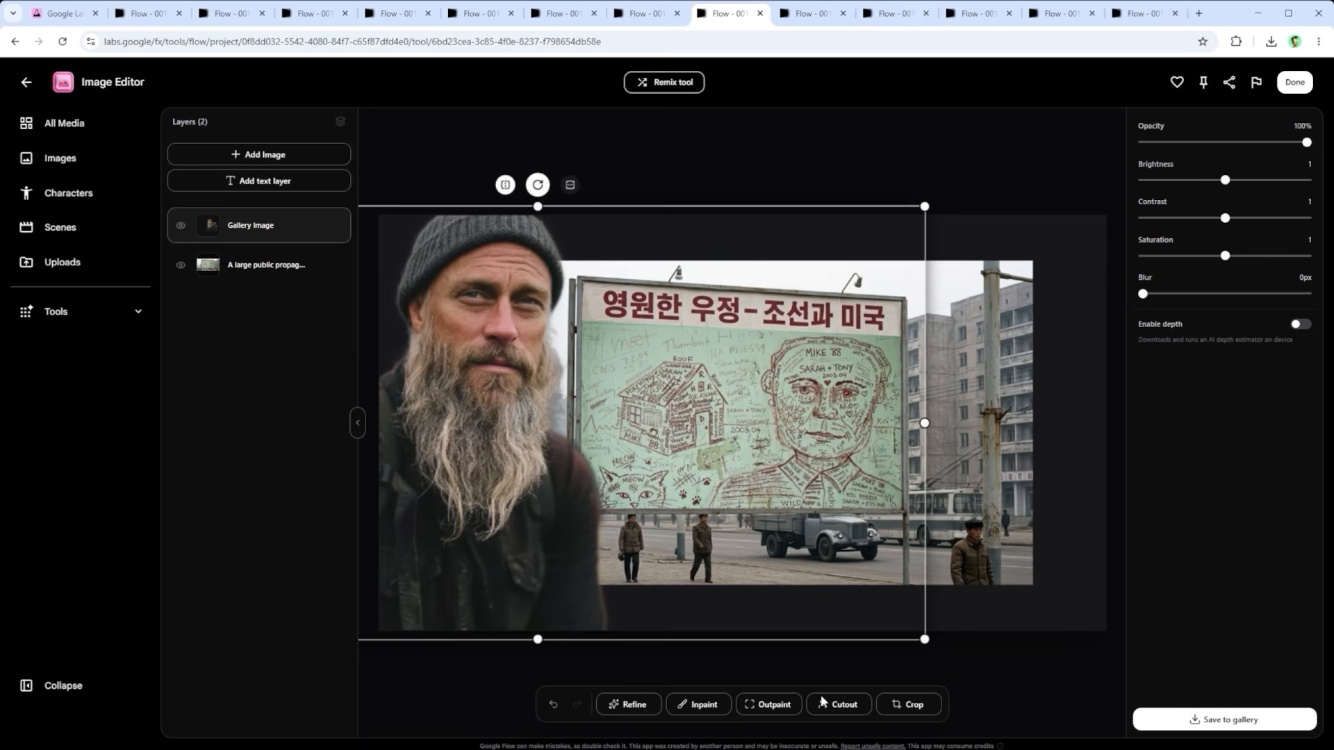
pyautogui.moveTo(521, 278); pyautogui.dragTo(572, 294)
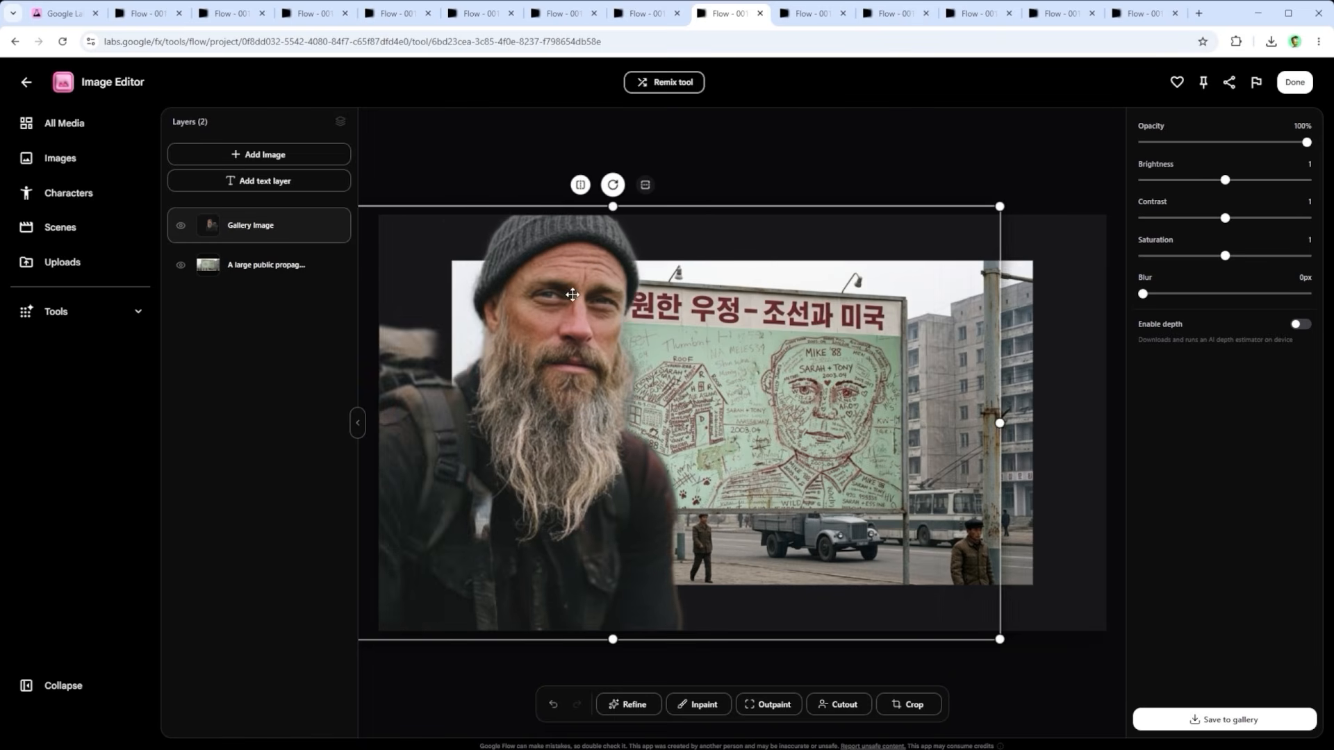
pyautogui.click(806, 15)
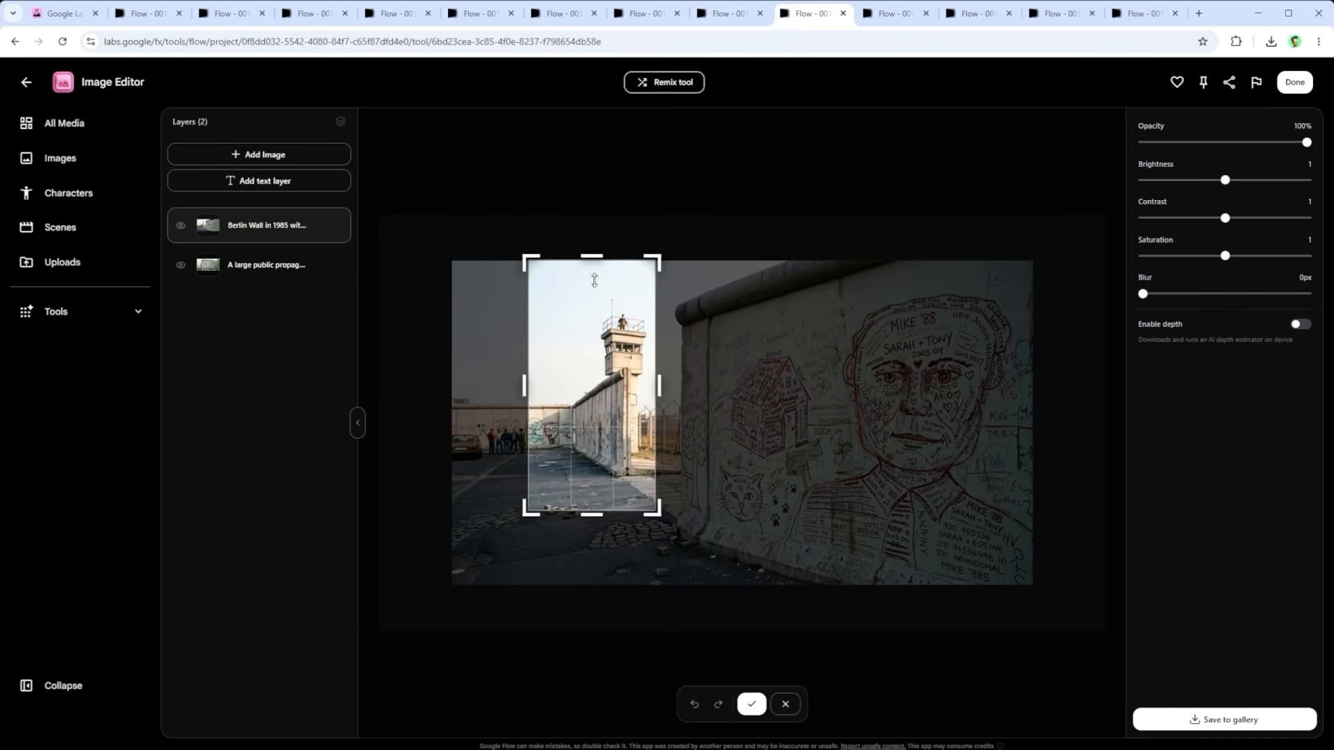
pyautogui.click(888, 14)
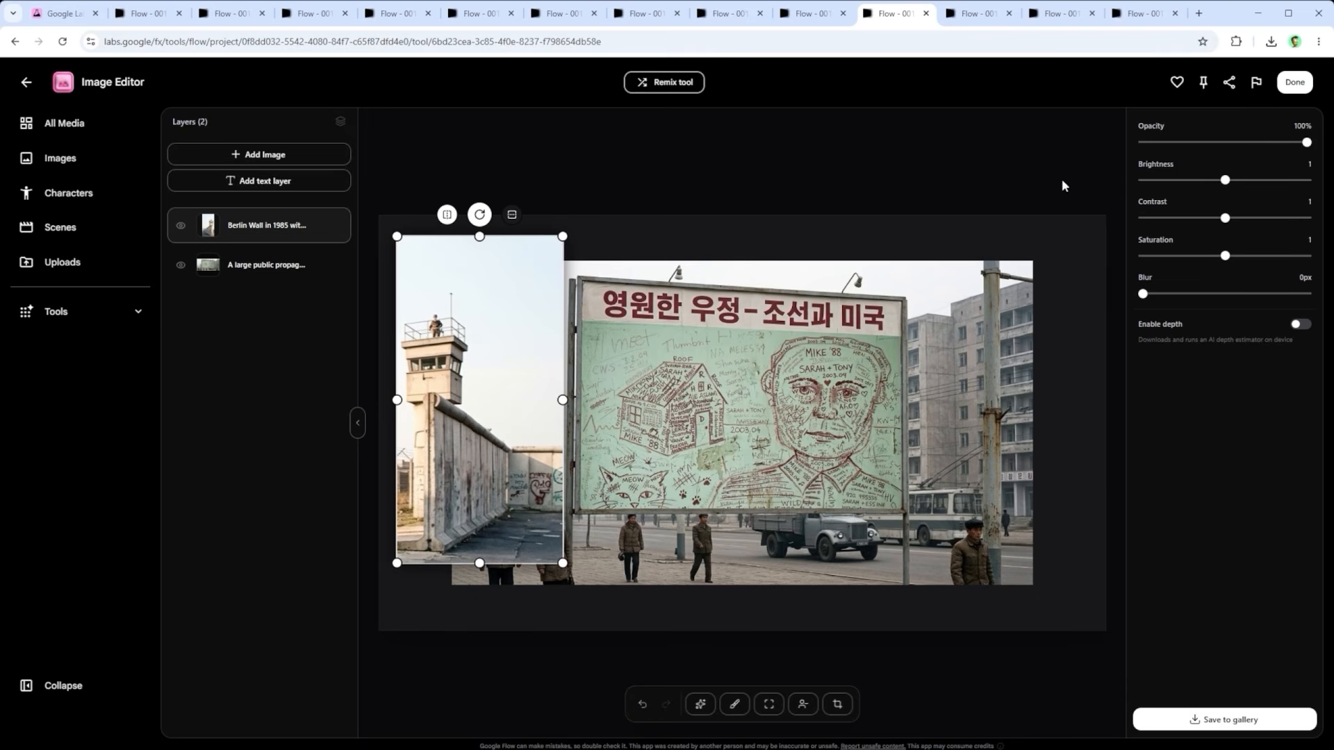
# Step: Show the hidden Refined Result layer with the billboard in the Brazilian jungle, and save the composition to the gallery
pyautogui.click(975, 15)
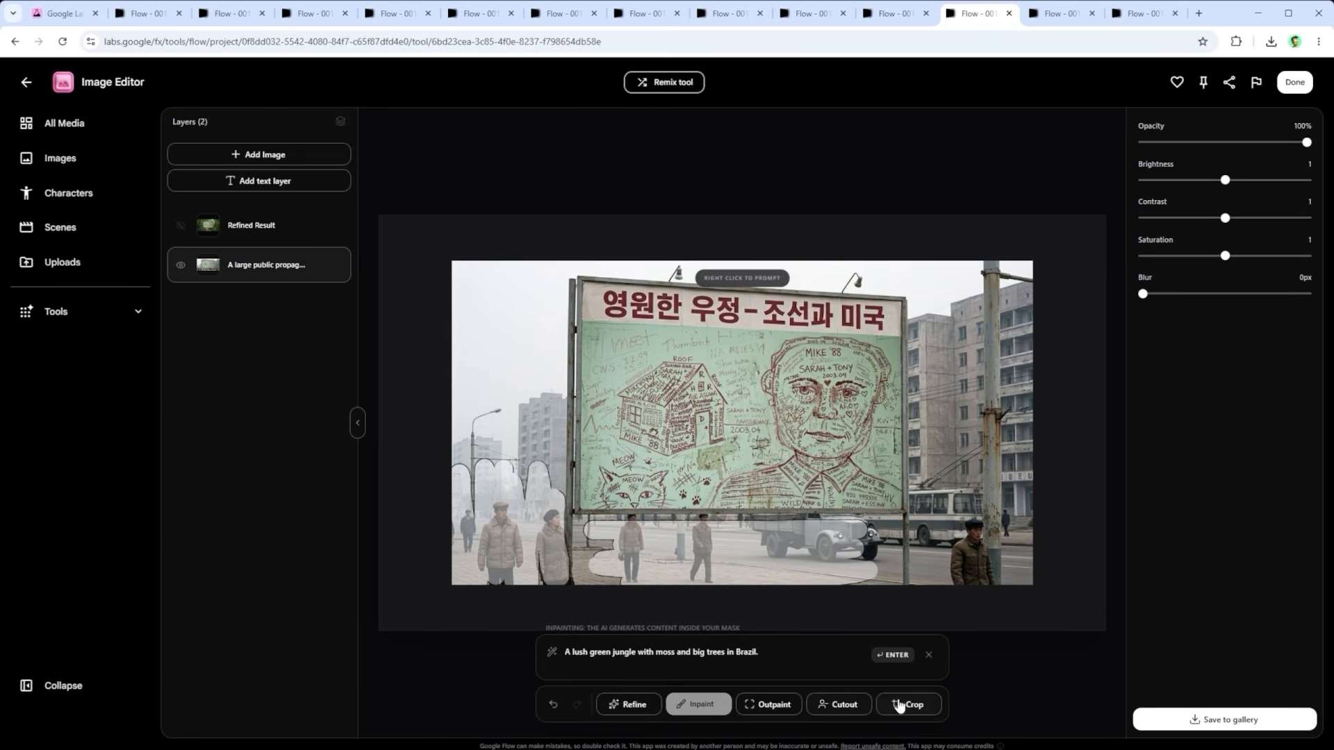
pyautogui.click(180, 226)
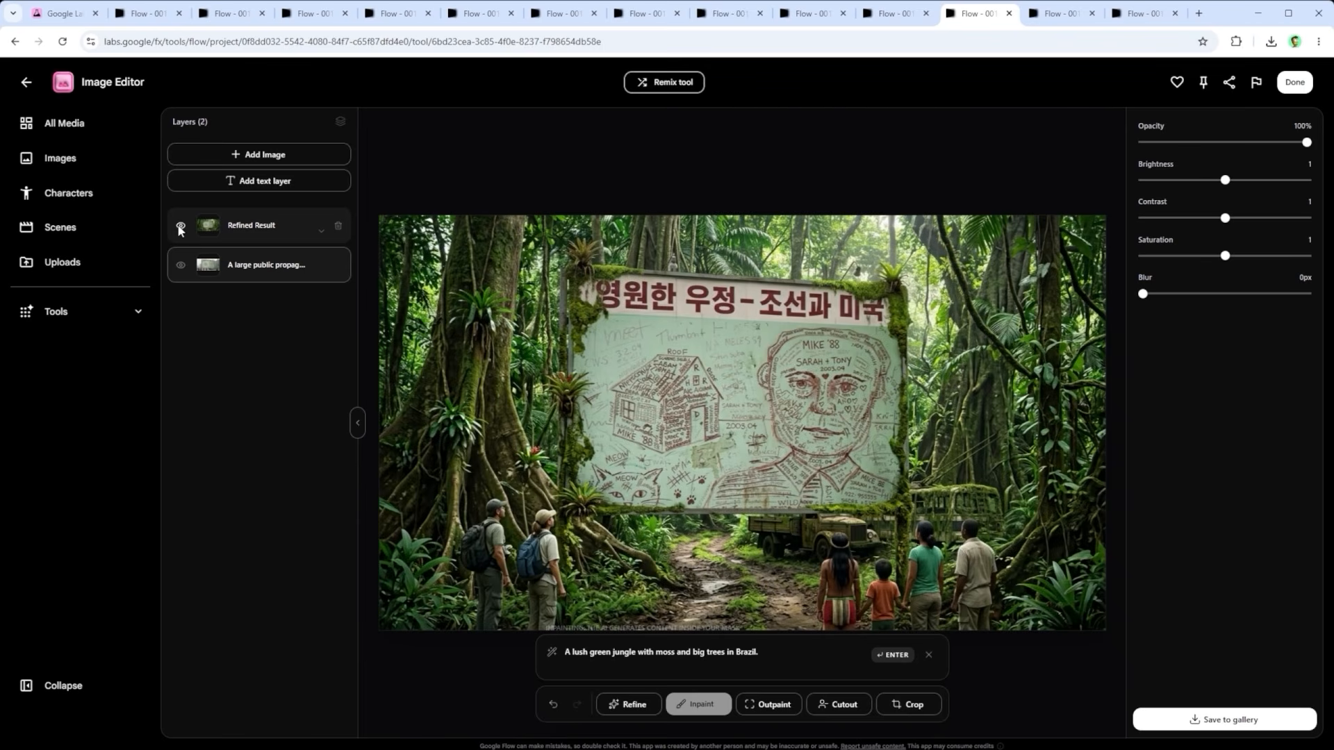
pyautogui.click(1221, 722)
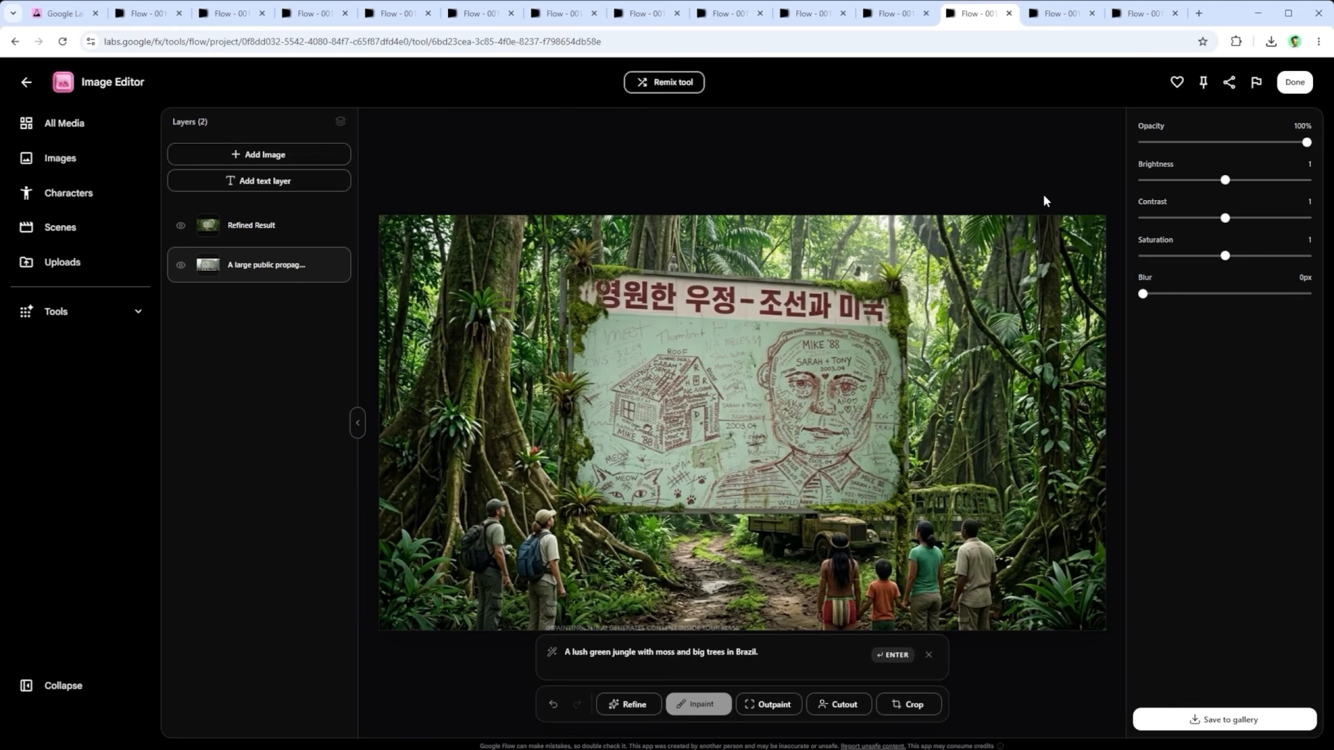
# Step: View the Pyongyang propaganda billboard image and its refined version set in the United States
pyautogui.click(1055, 13)
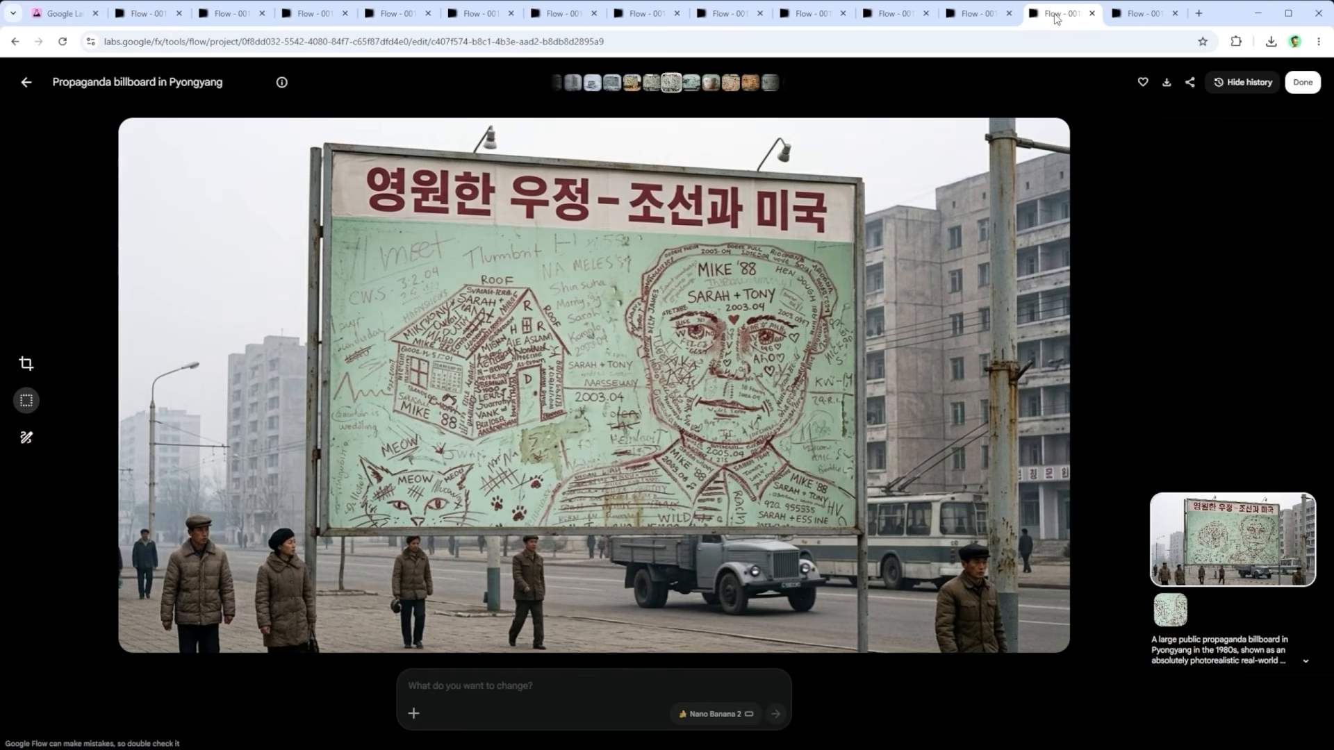
pyautogui.click(651, 83)
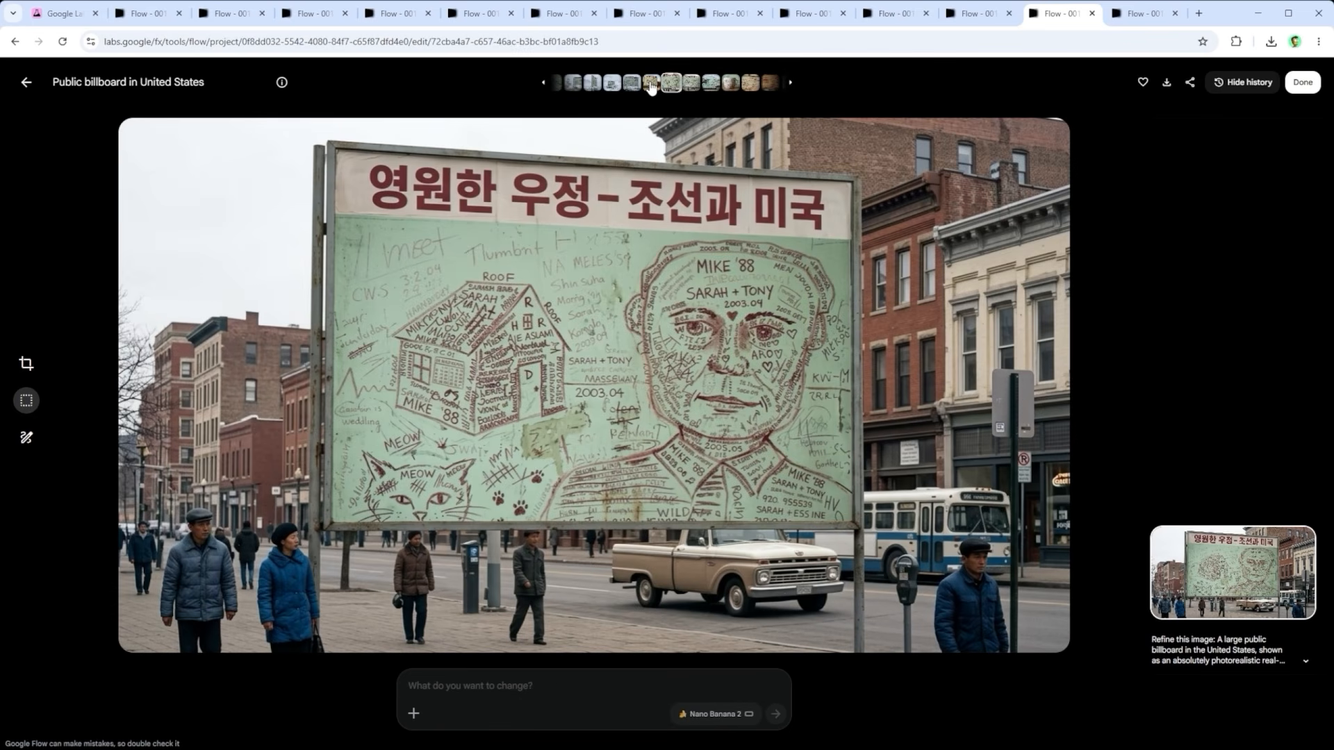
# Step: View the refined billboard version set in a frozen, desolate landscape, and return to the billboard variations among the project's images
pyautogui.click(651, 83)
pyautogui.click(653, 81)
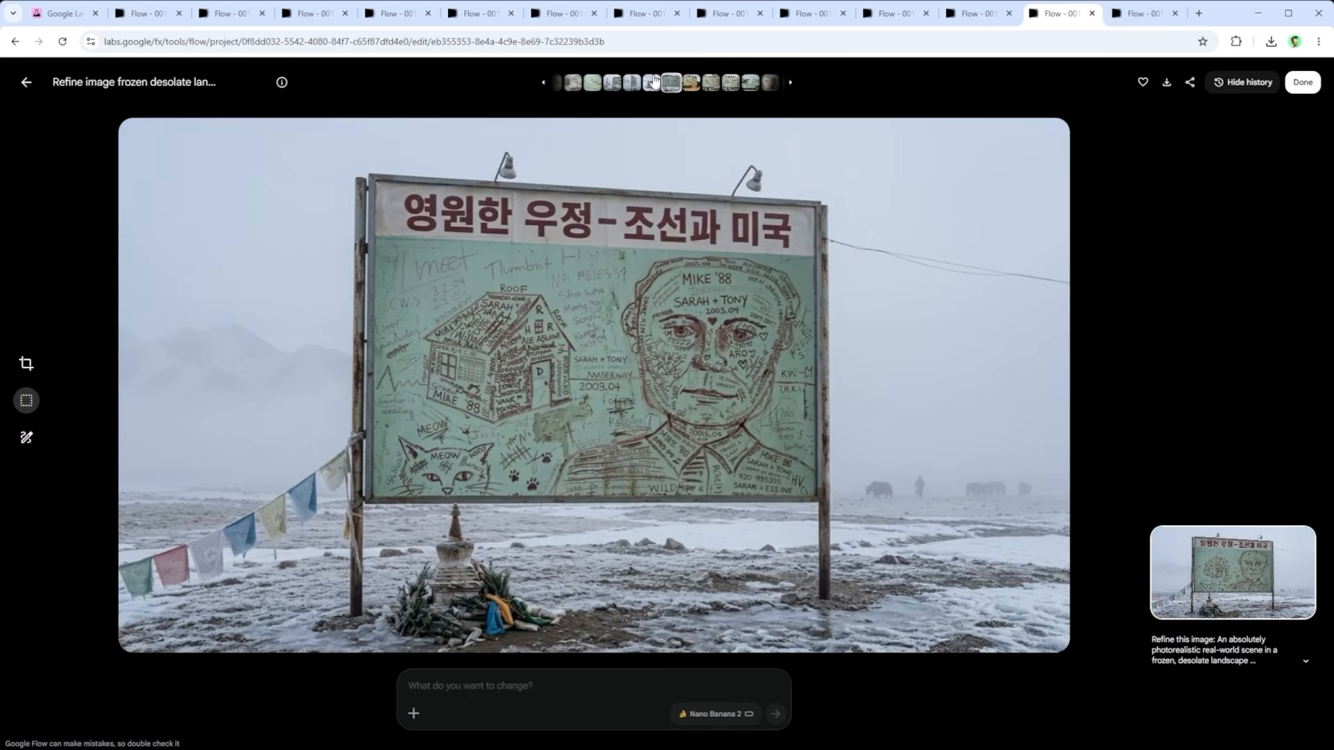
pyautogui.click(1137, 15)
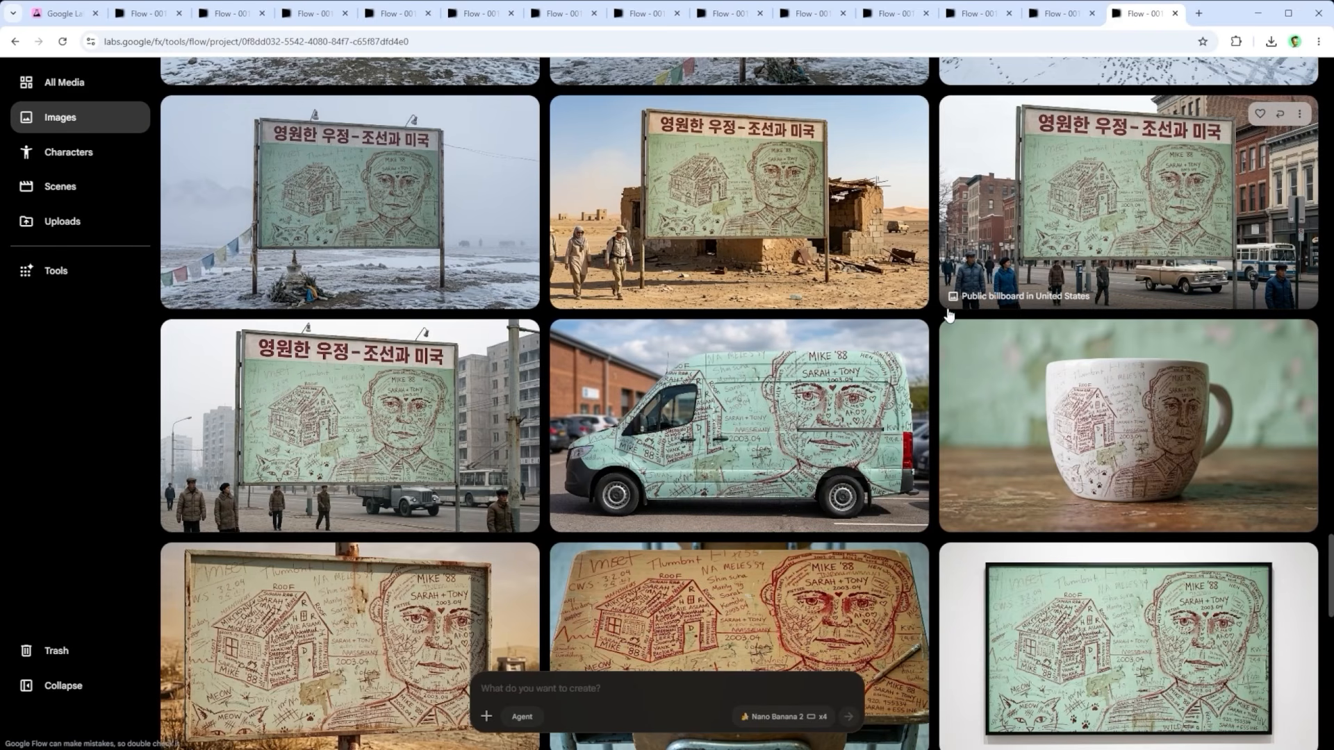
pyautogui.scroll(1, 971, 368)
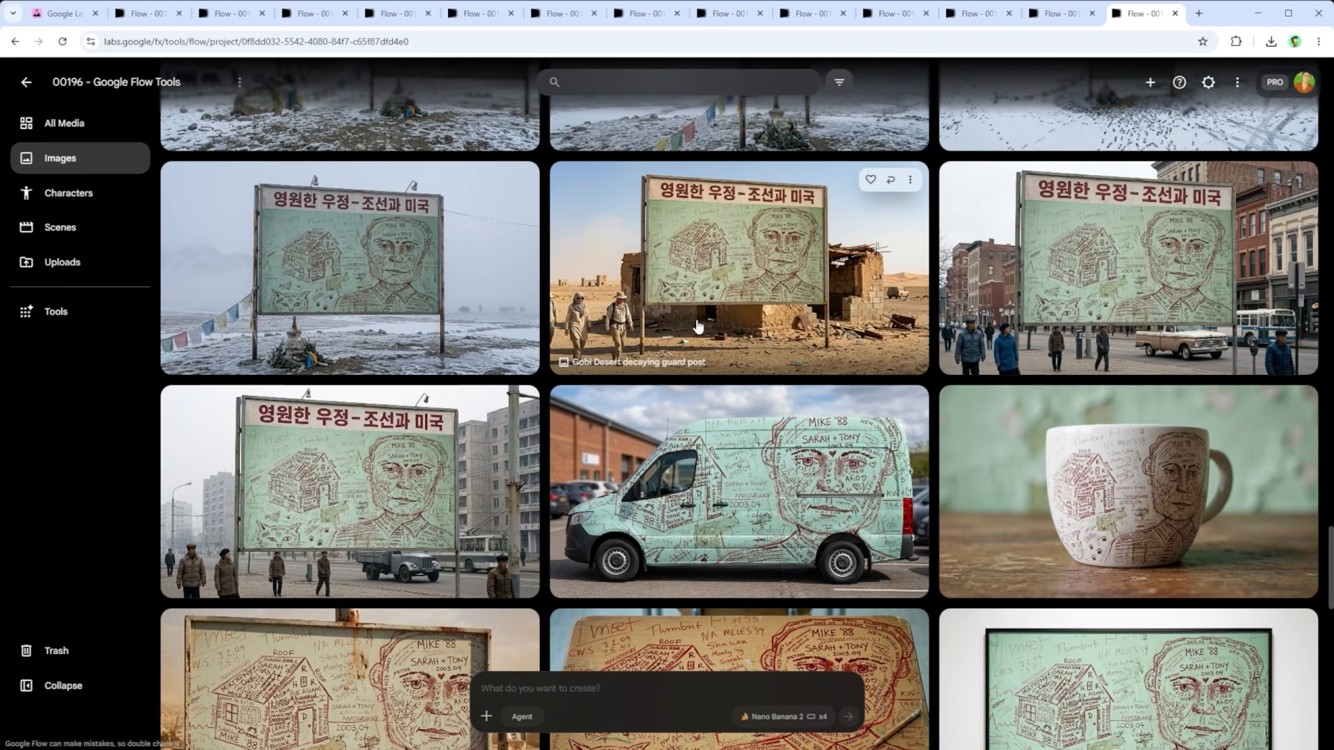
# Step: Check the actions available for the Gobi Desert billboard image and the download sizes offered for the frozen landscape version
pyautogui.click(910, 180)
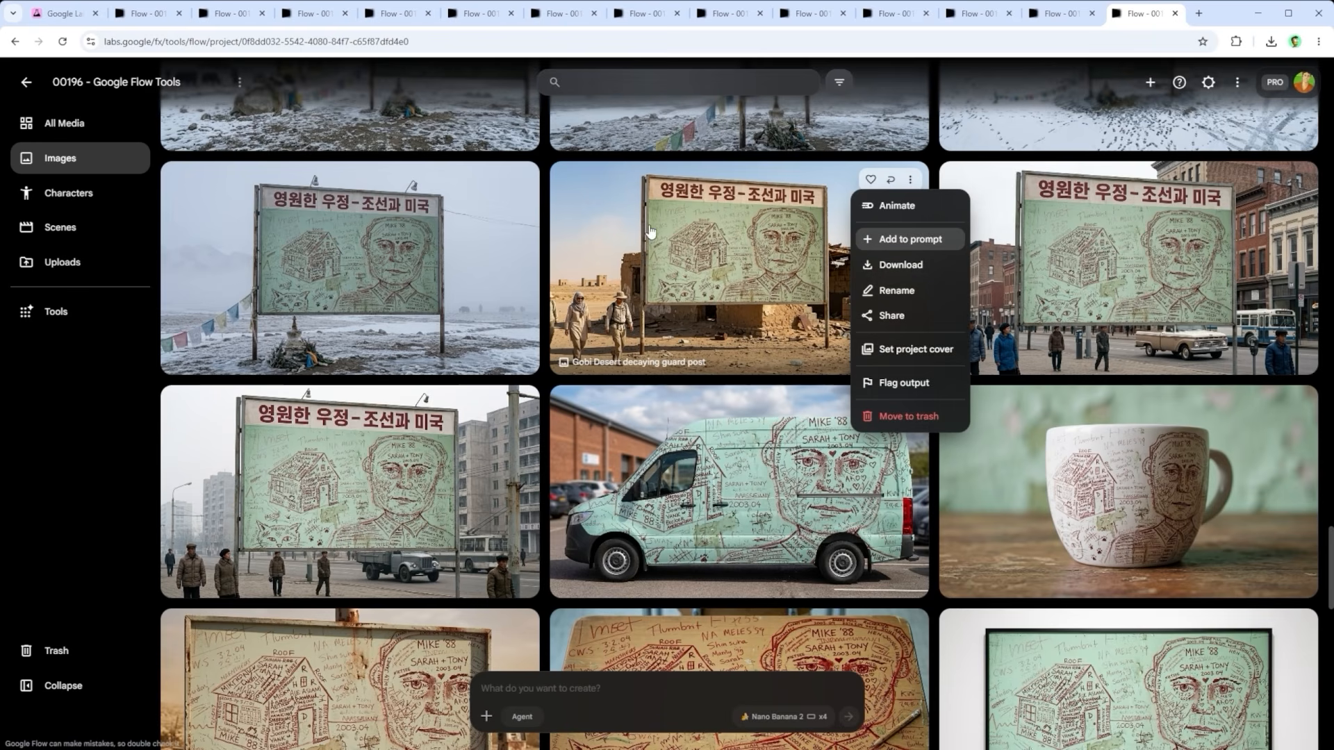
pyautogui.click(523, 180)
pyautogui.click(522, 180)
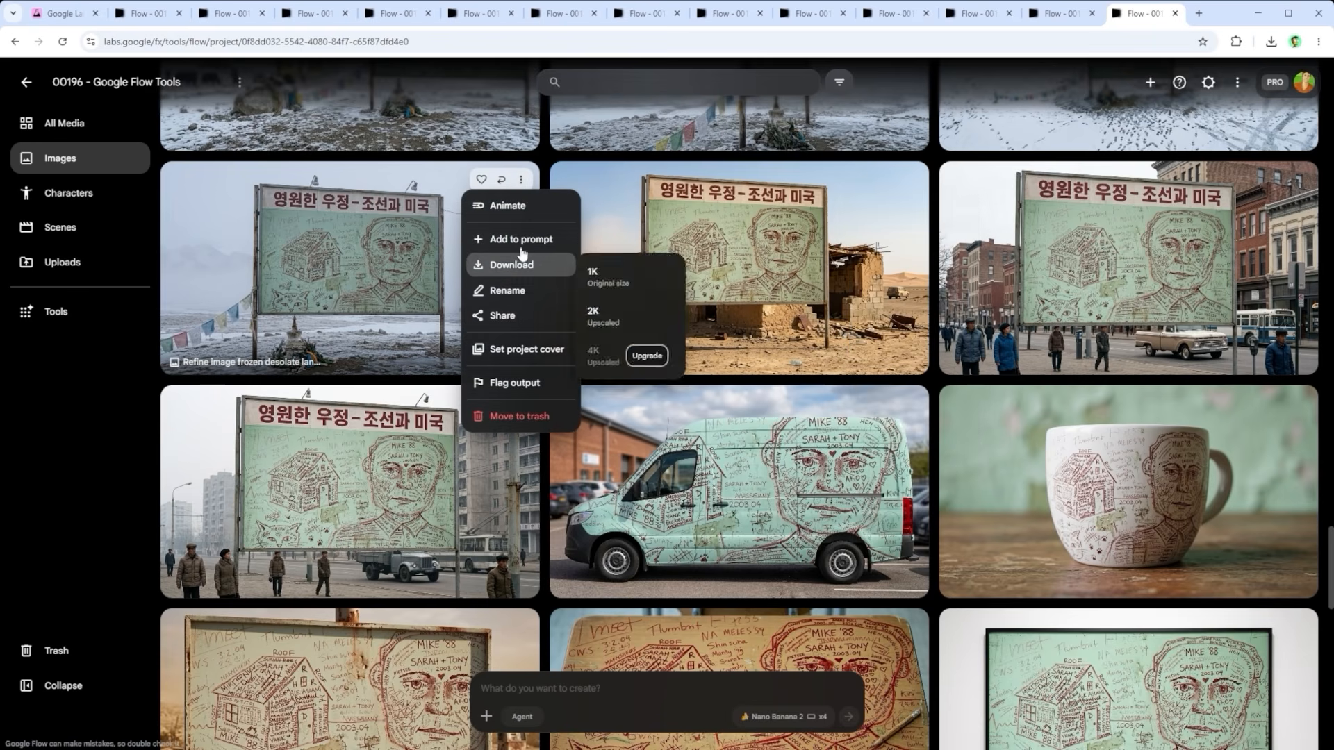
pyautogui.moveTo(543, 270)
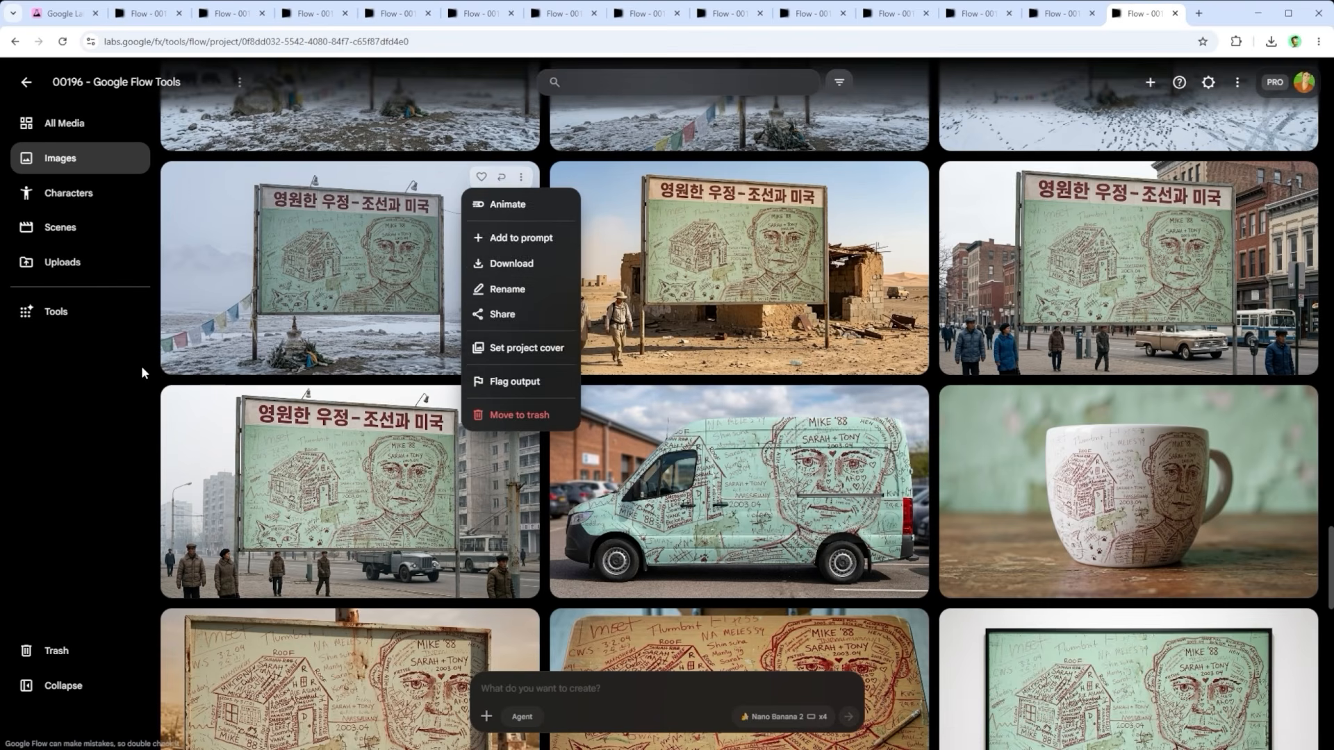
pyautogui.click(114, 375)
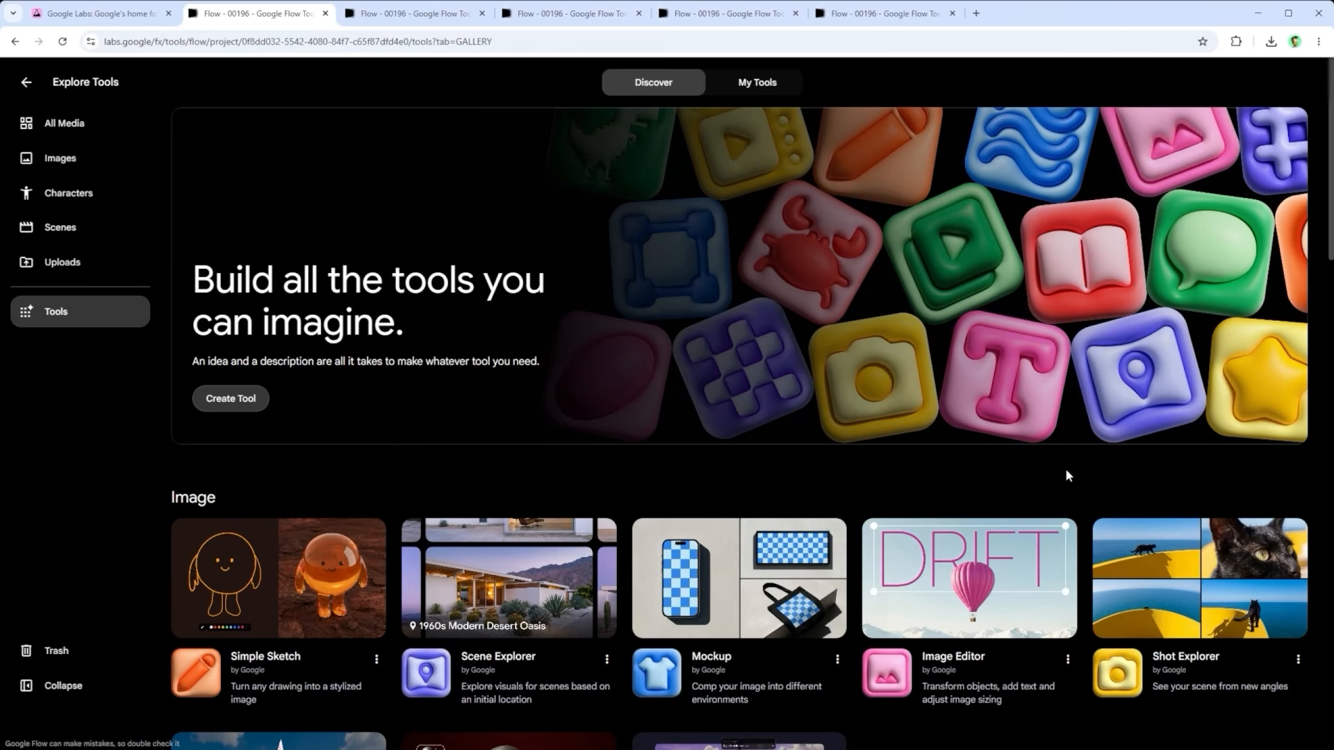
# Step: Switch to Shot Explorer with the frozen landscape billboard loaded, remix the tool, and open the remix for editing
pyautogui.click(377, 16)
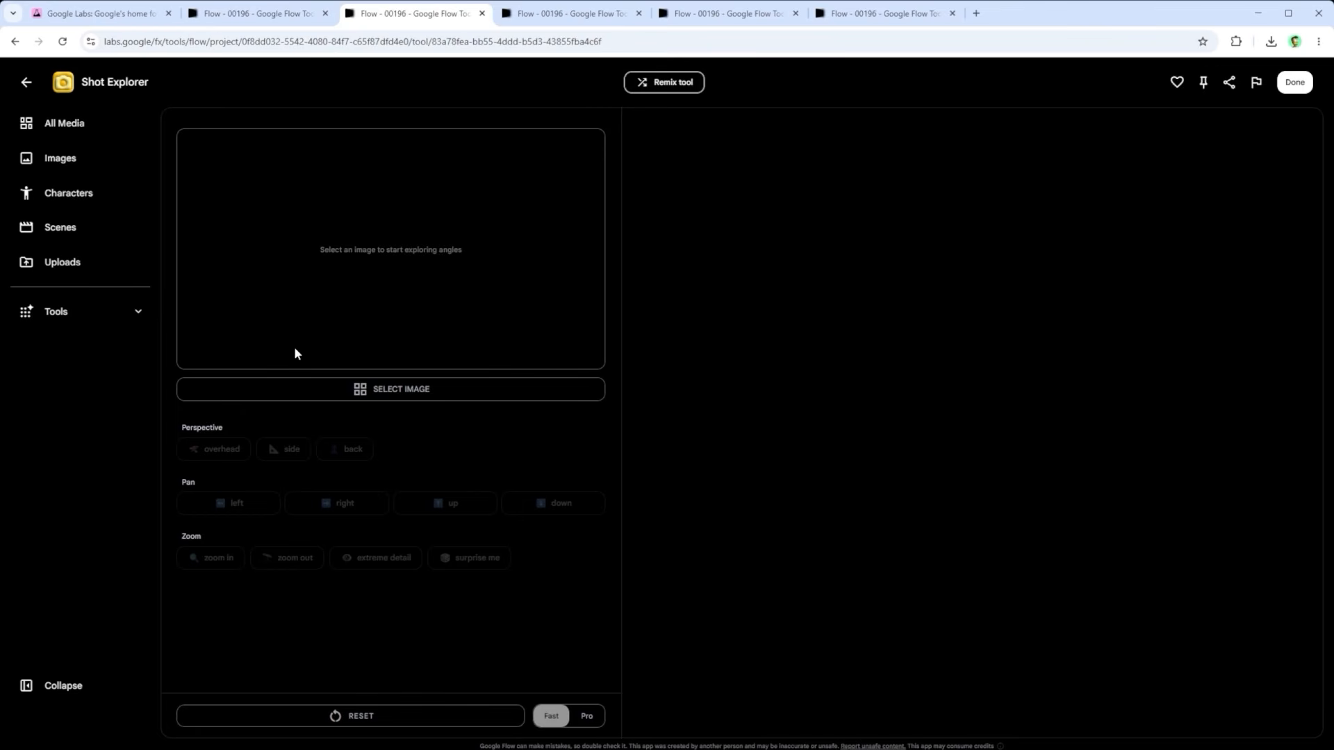
pyautogui.click(535, 17)
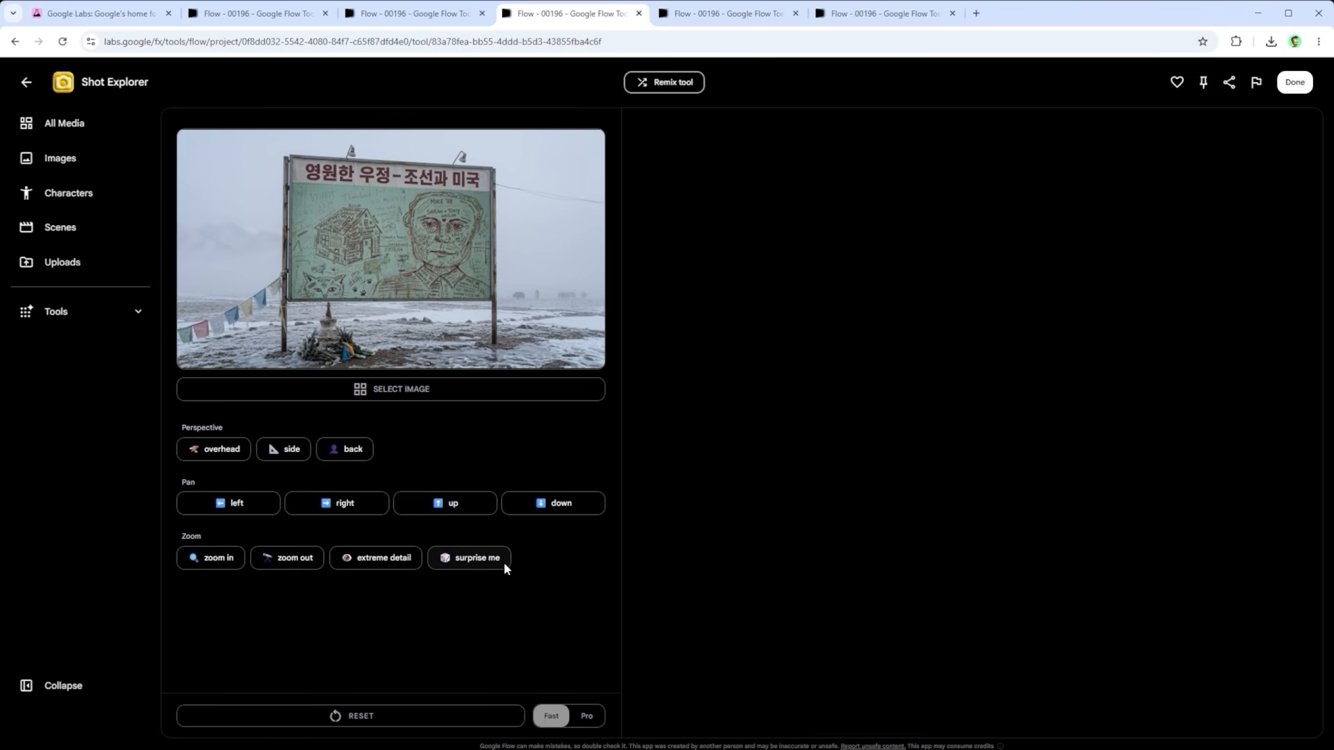
pyautogui.click(672, 82)
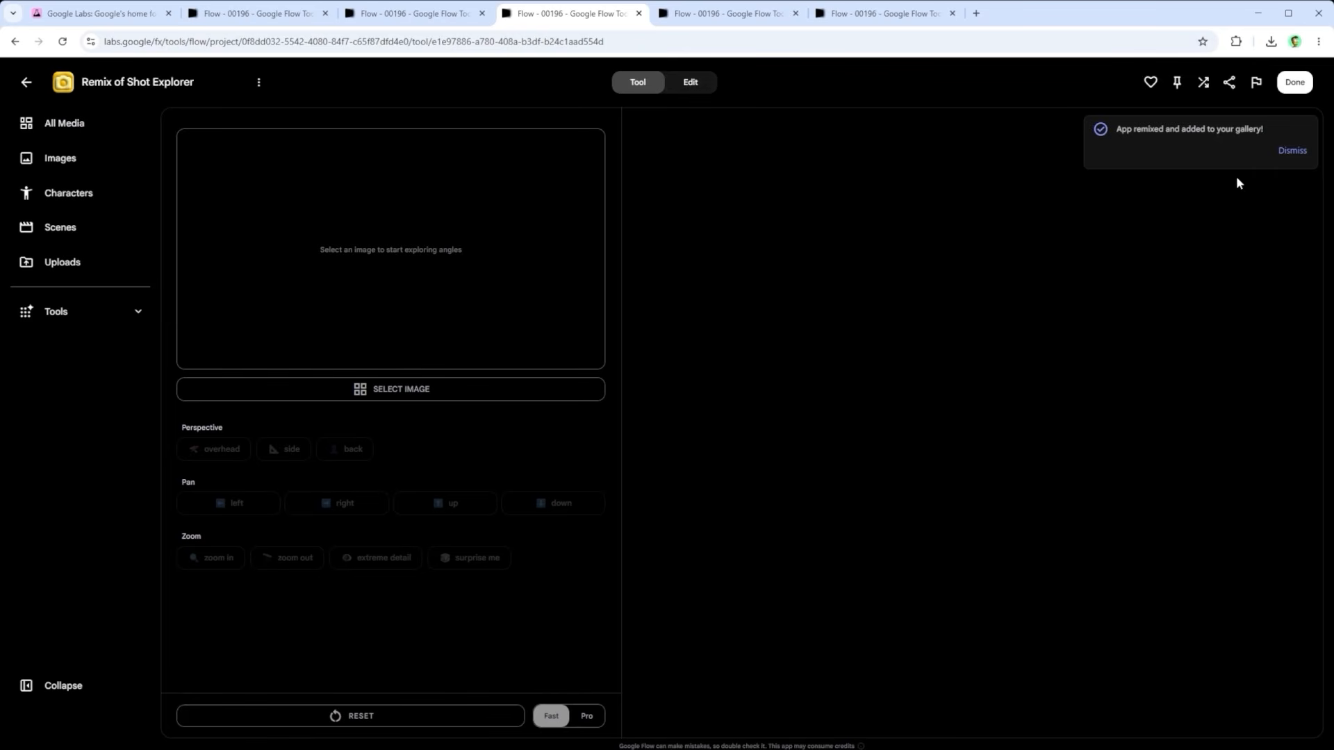
pyautogui.click(1293, 151)
pyautogui.click(691, 83)
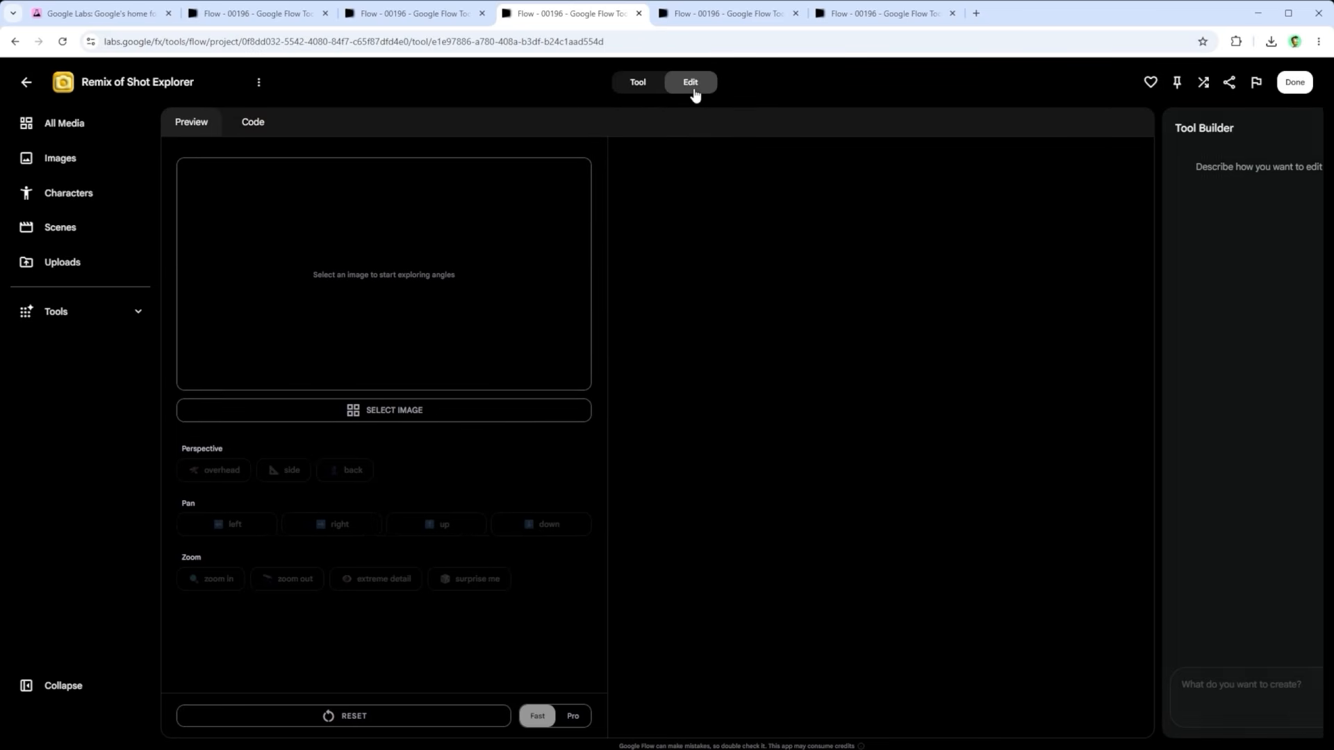
# Step: View the new camera angles generated from the frozen landscape billboard, including the side profile and the pan to the left
pyautogui.click(710, 19)
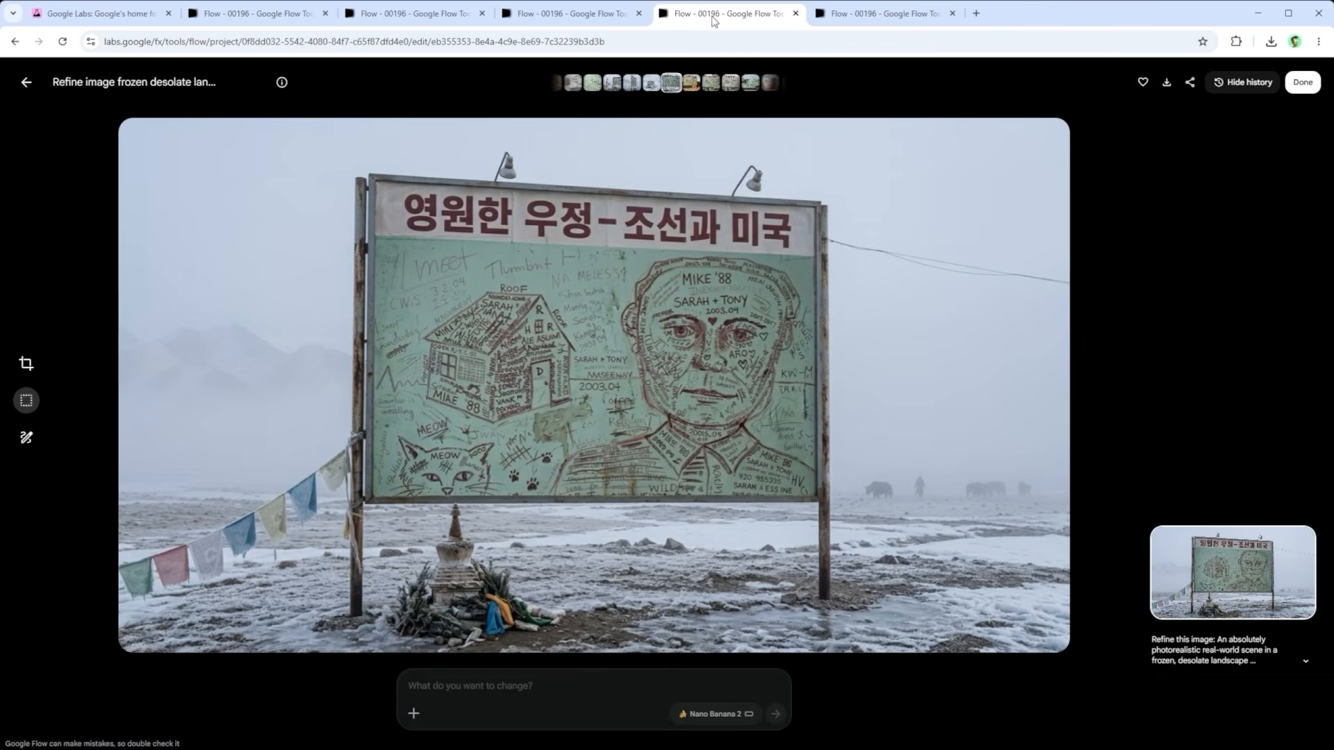
pyautogui.click(650, 84)
pyautogui.click(656, 85)
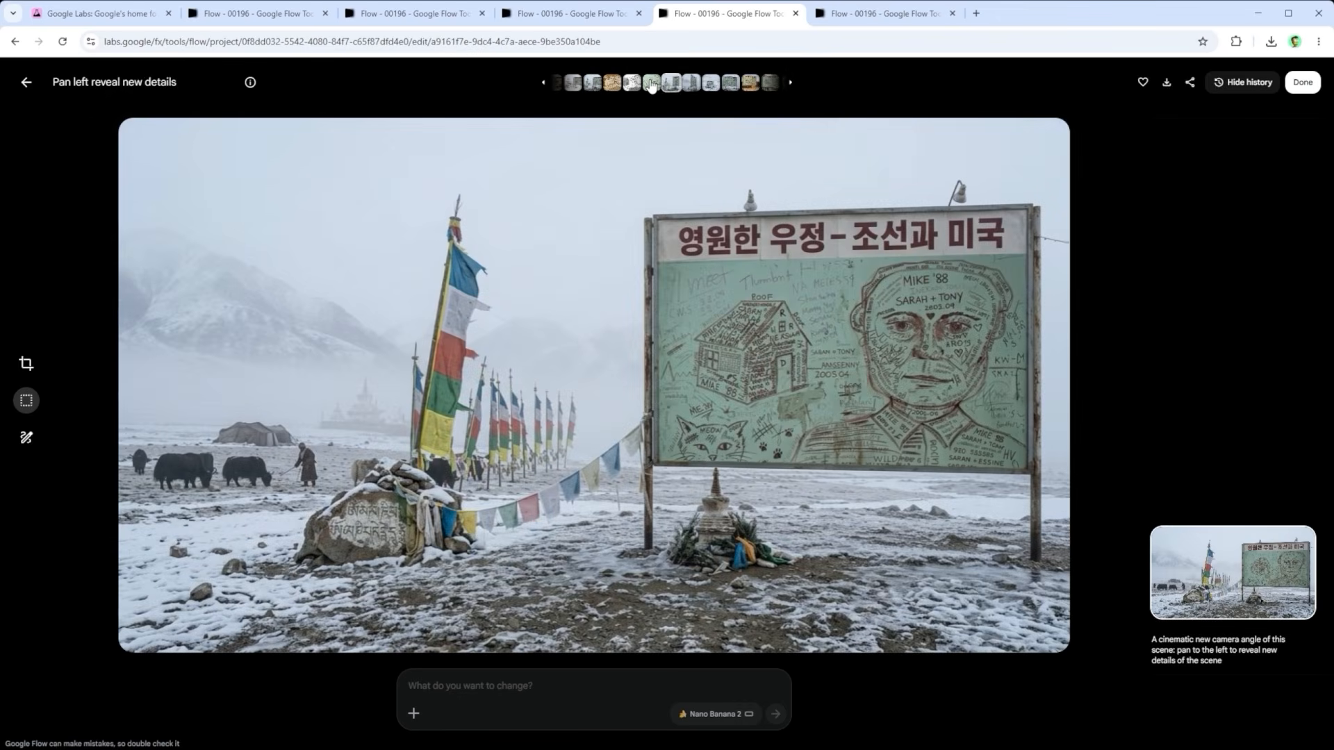
pyautogui.click(651, 84)
# Step: Return to the project's media and check the actions available for the overhead aerial view of the billboard
pyautogui.click(905, 18)
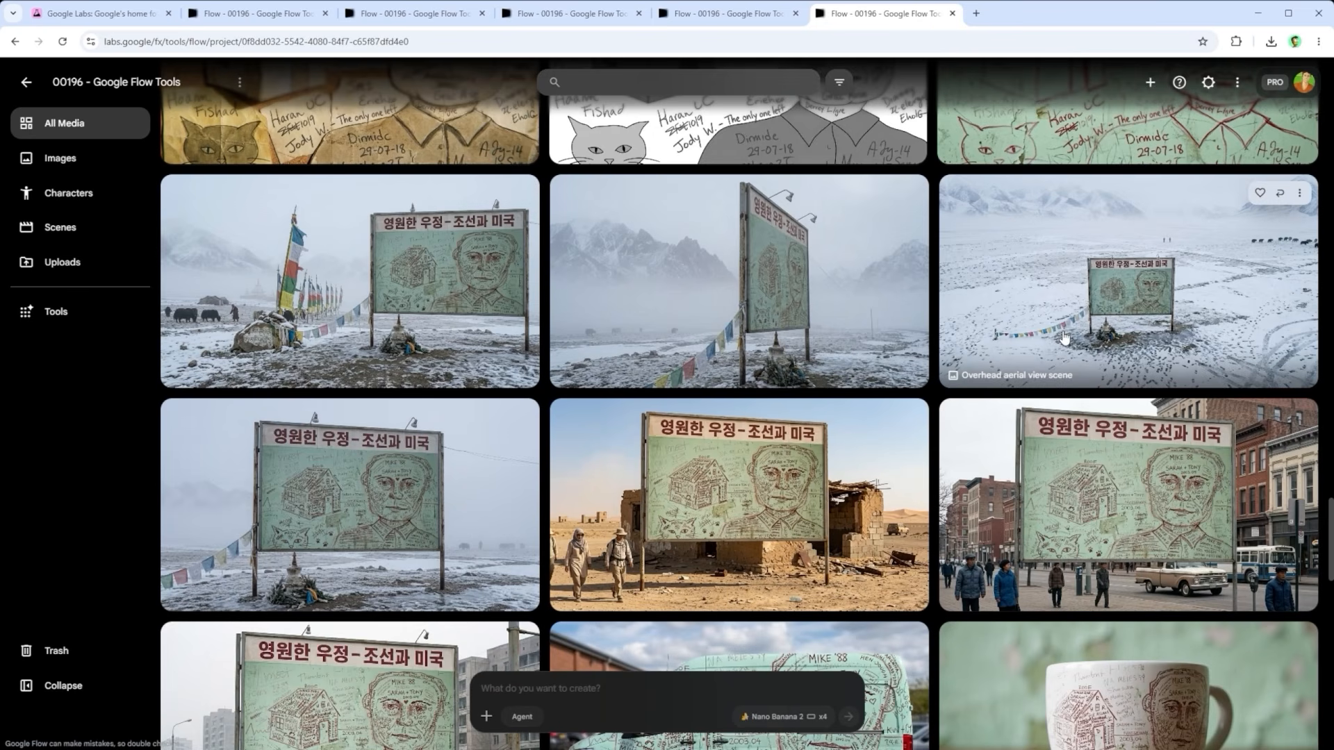
pyautogui.click(1299, 194)
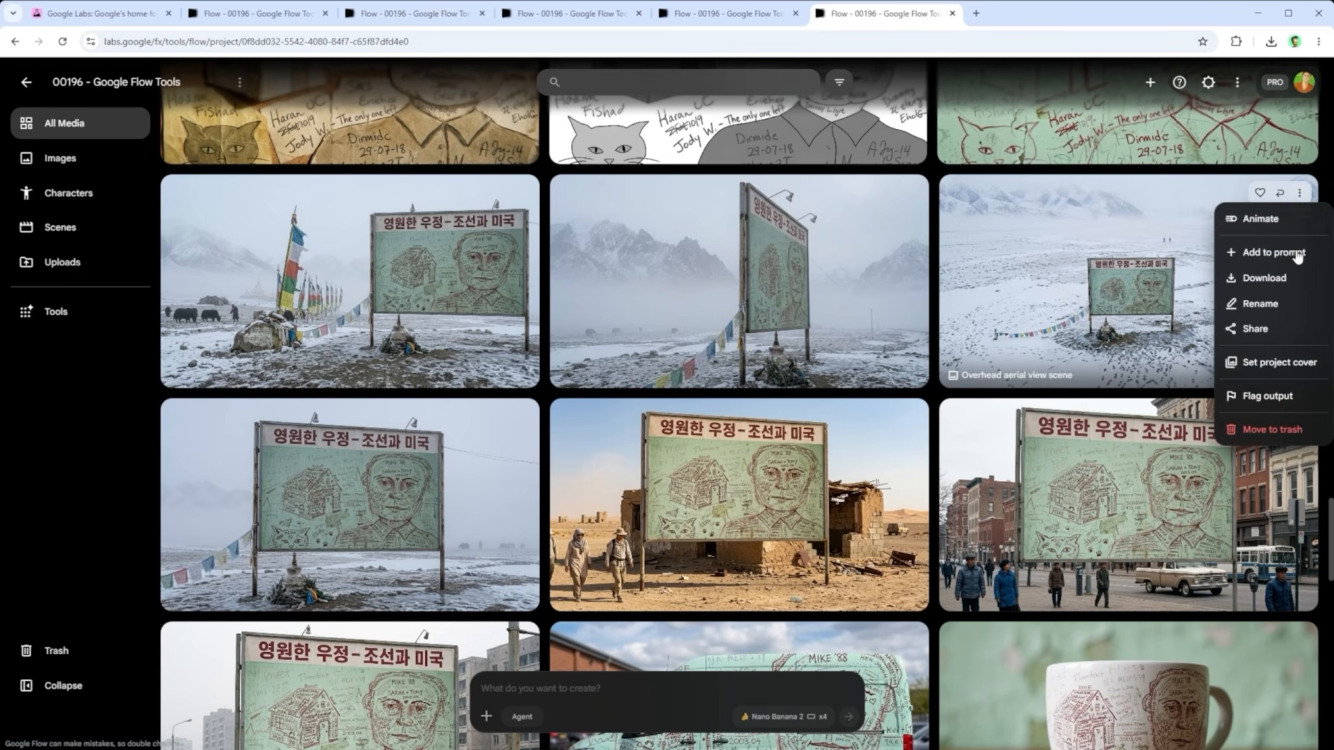
pyautogui.moveTo(1262, 278)
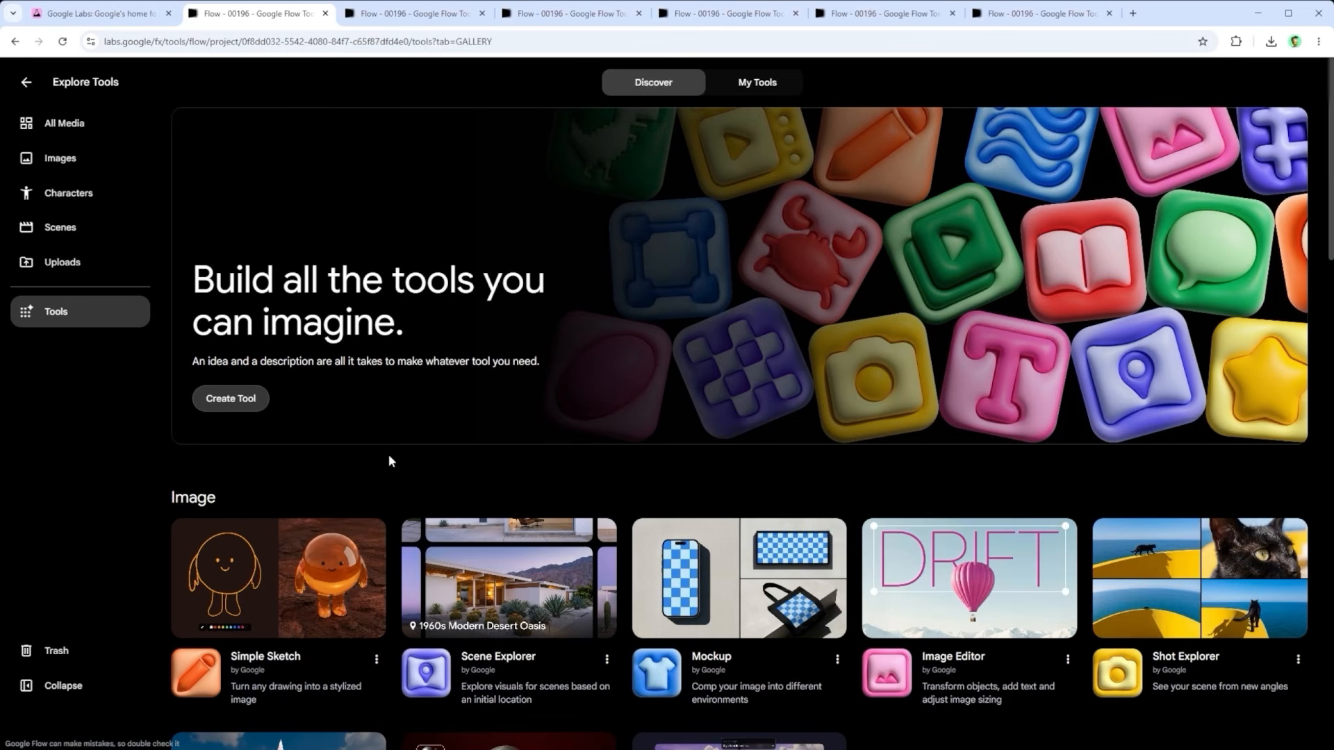
# Step: Find Mask Magic among the image tools and bring up the snowy billboard with prayer flags from the media grid for editing
pyautogui.scroll(-2, 389, 455)
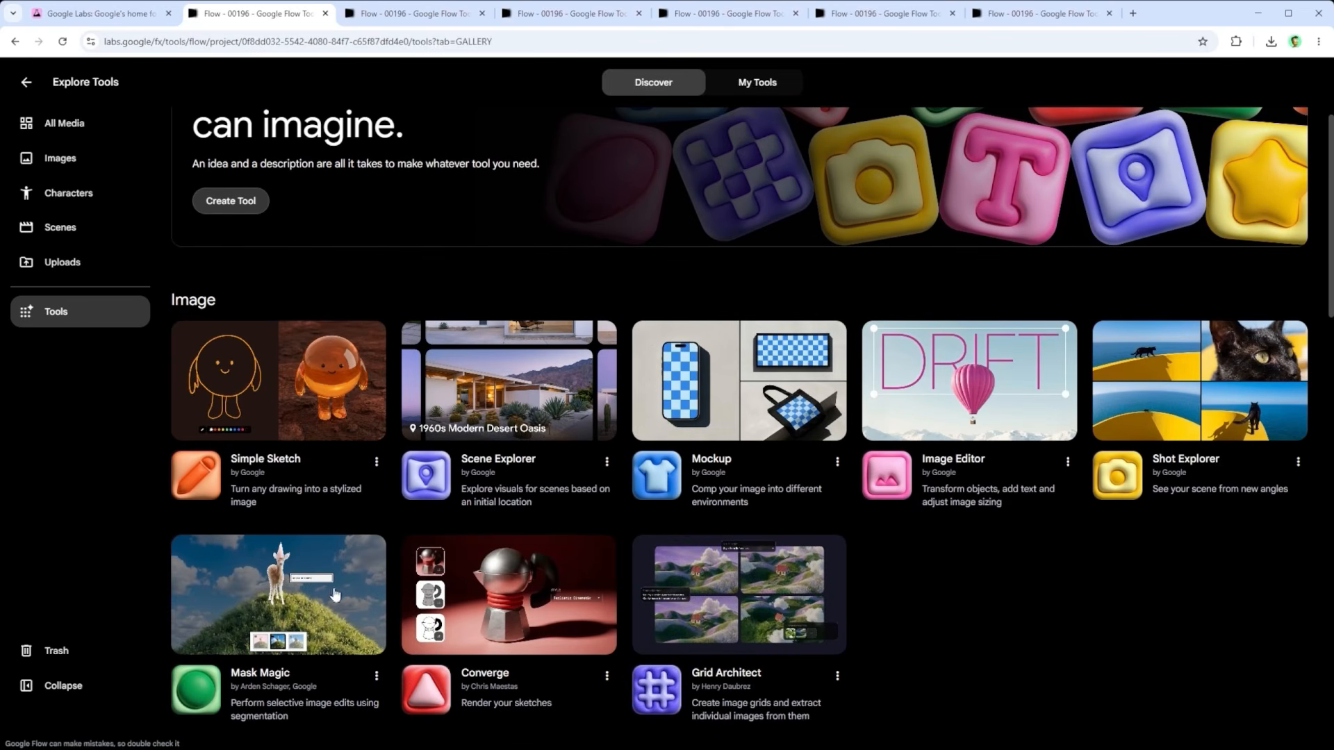
pyautogui.click(383, 17)
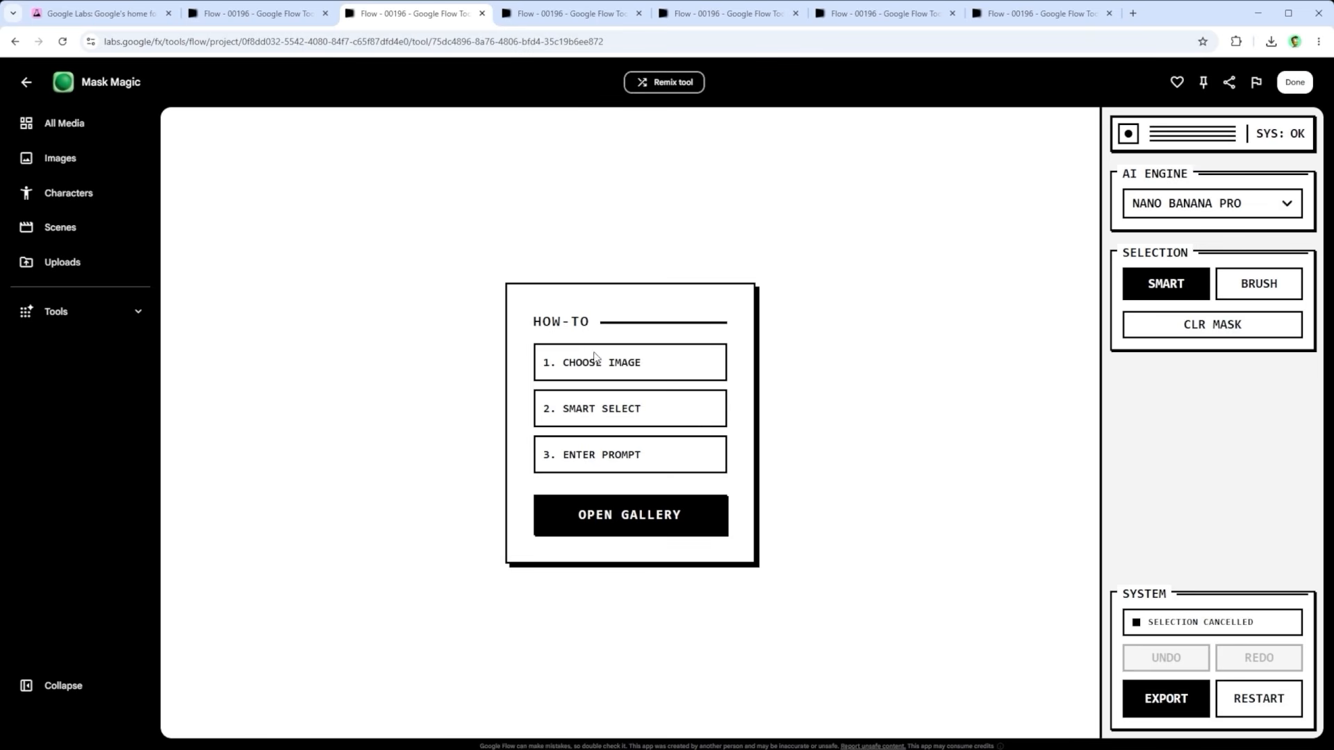
pyautogui.click(548, 20)
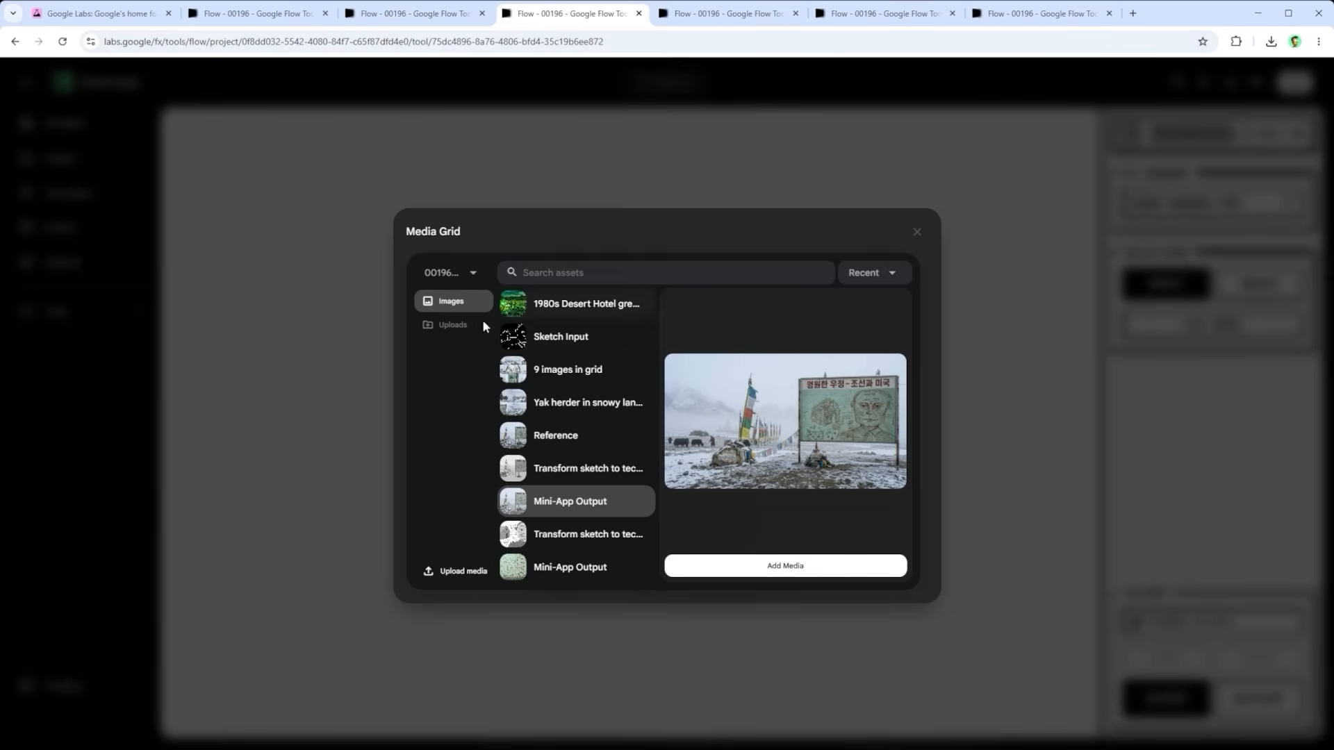
pyautogui.click(731, 20)
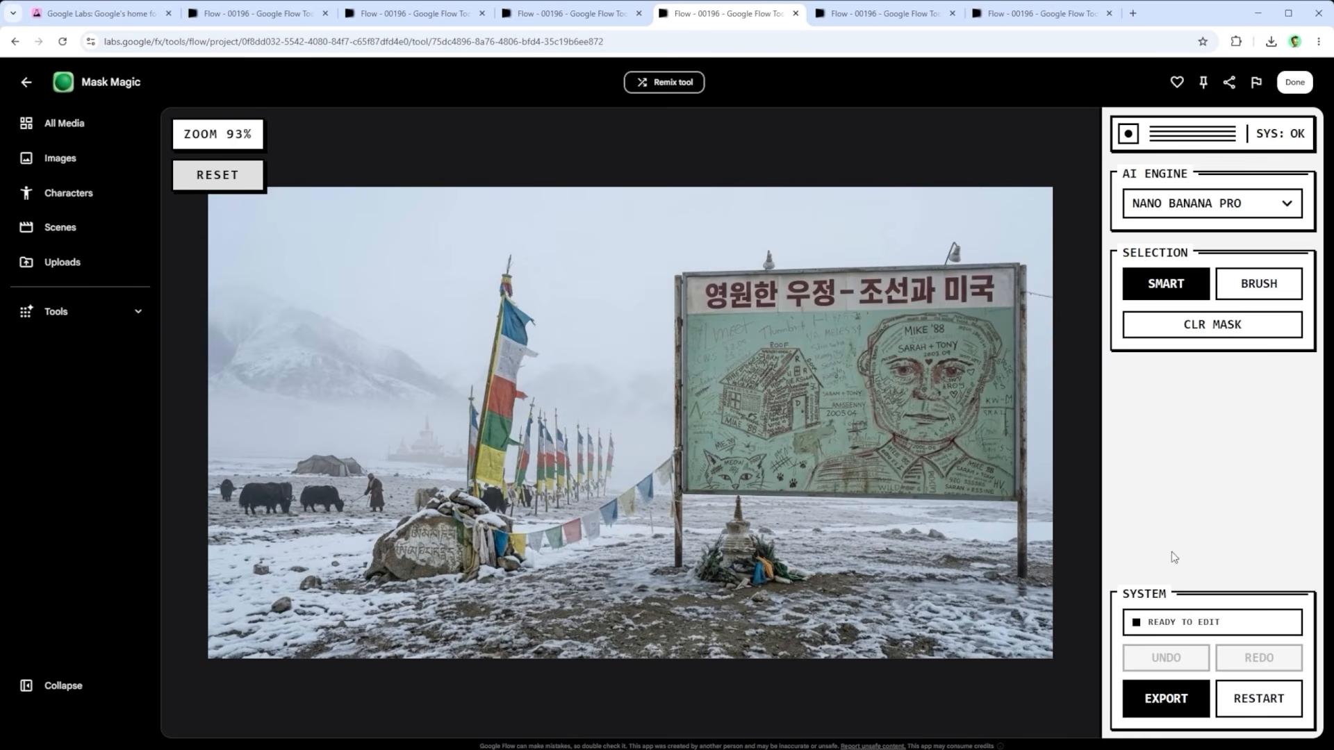
# Step: Try Smart selection on the sky and a size 12 Brush mask around the prayer flags, and clear the mask
pyautogui.click(1259, 290)
pyautogui.click(1175, 288)
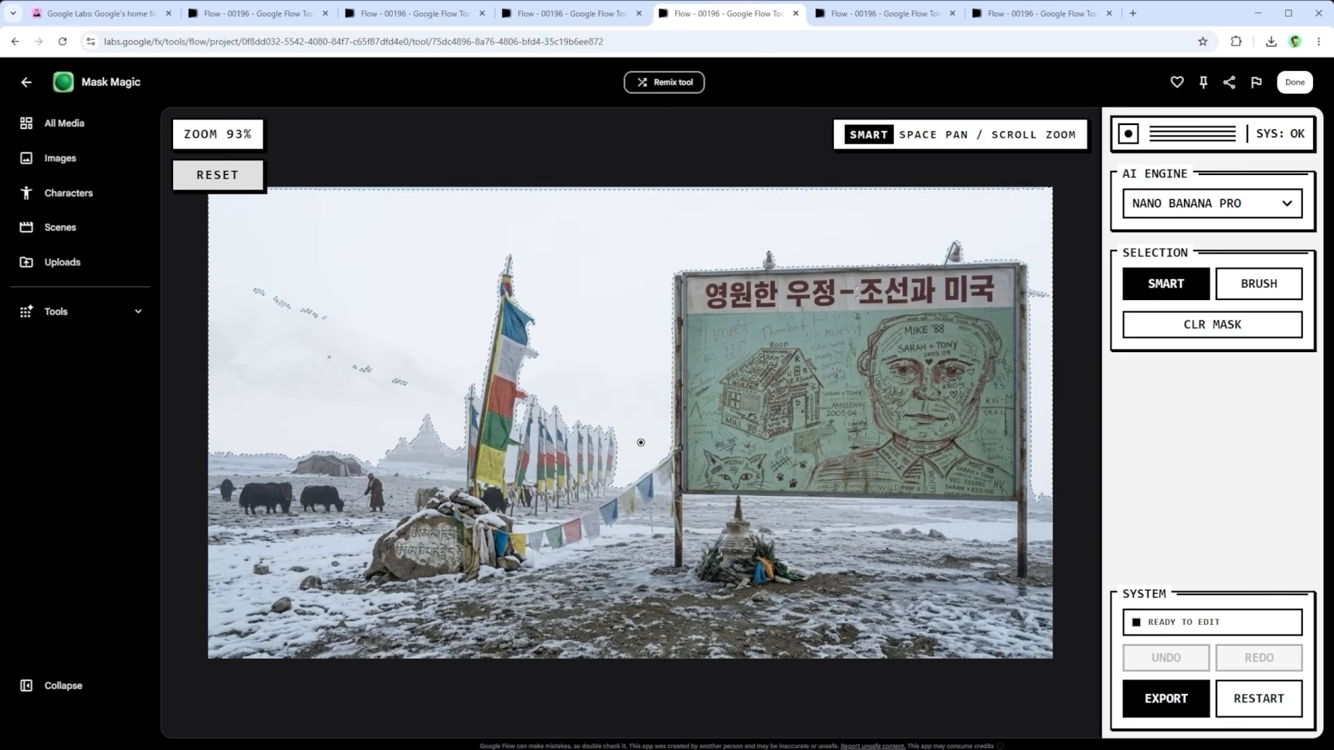
pyautogui.click(1258, 283)
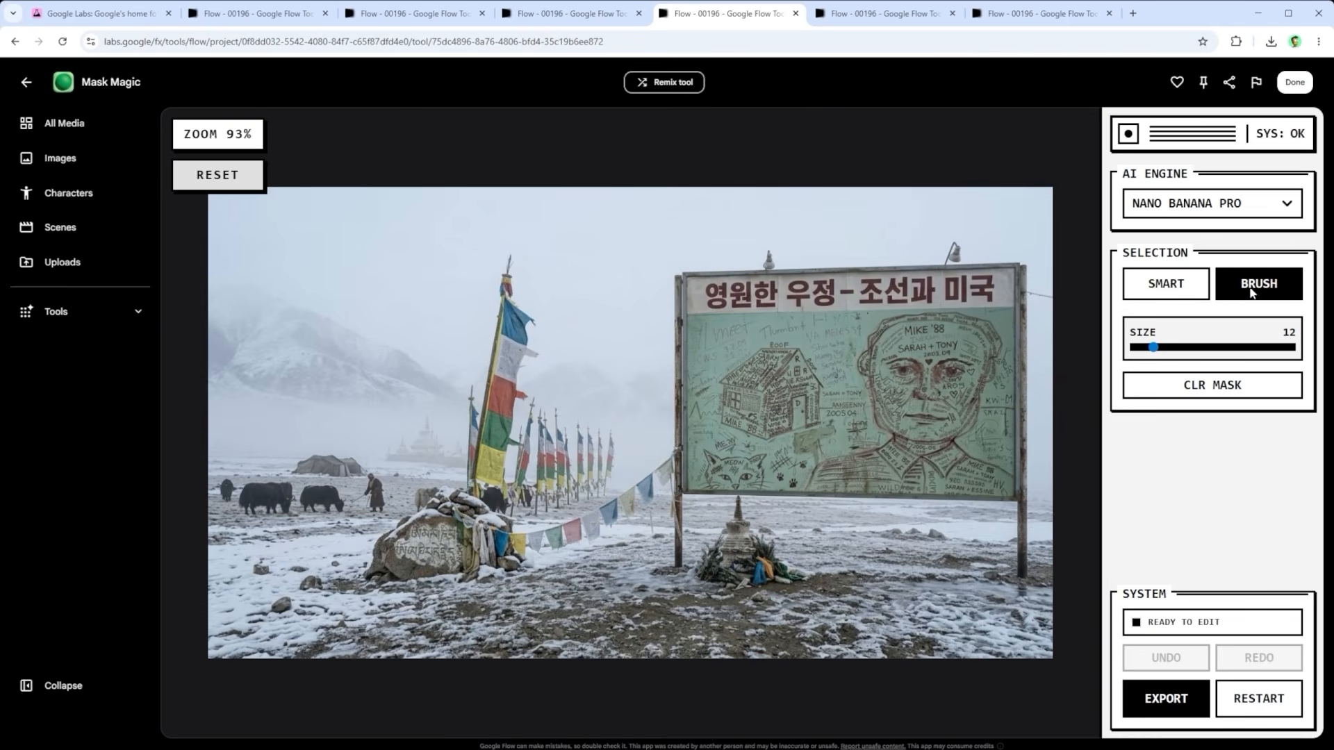
pyautogui.moveTo(645, 314)
pyautogui.mouseDown()
pyautogui.moveTo(642, 455)
pyautogui.moveTo(669, 351)
pyautogui.moveTo(625, 510)
pyautogui.moveTo(632, 486)
pyautogui.moveTo(517, 518)
pyautogui.moveTo(466, 490)
pyautogui.moveTo(581, 419)
pyautogui.moveTo(580, 480)
pyautogui.mouseUp()
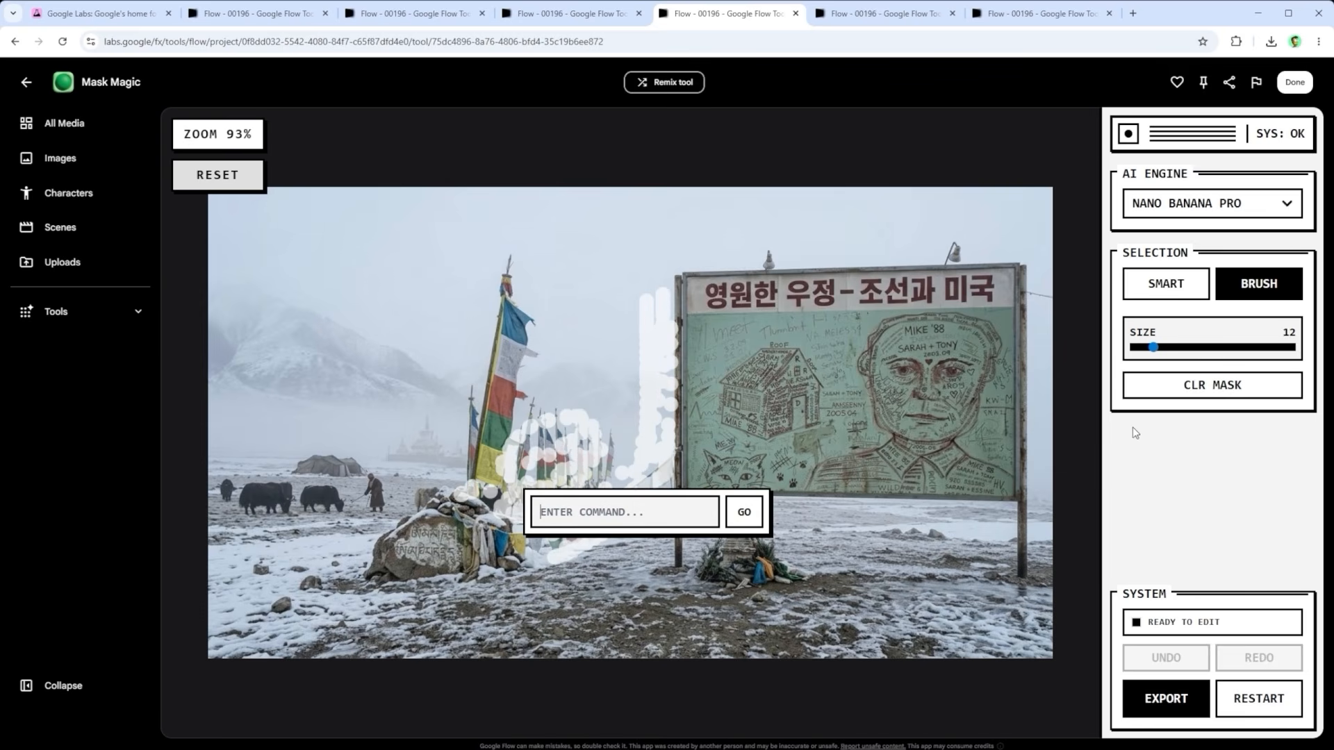
pyautogui.click(1212, 389)
pyautogui.click(1213, 389)
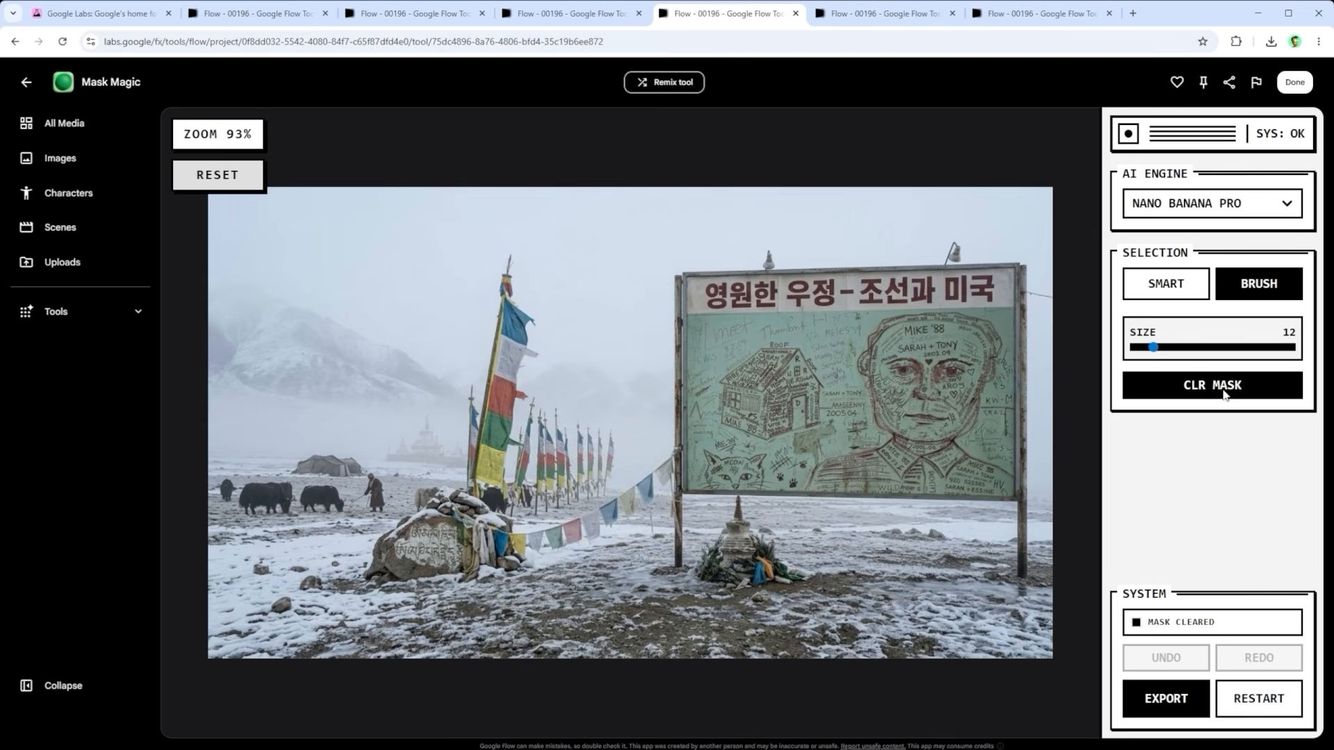
# Step: Smart-select the small shrine beneath the billboard and run the edit command "CAMPFIRE" on it
pyautogui.click(1169, 285)
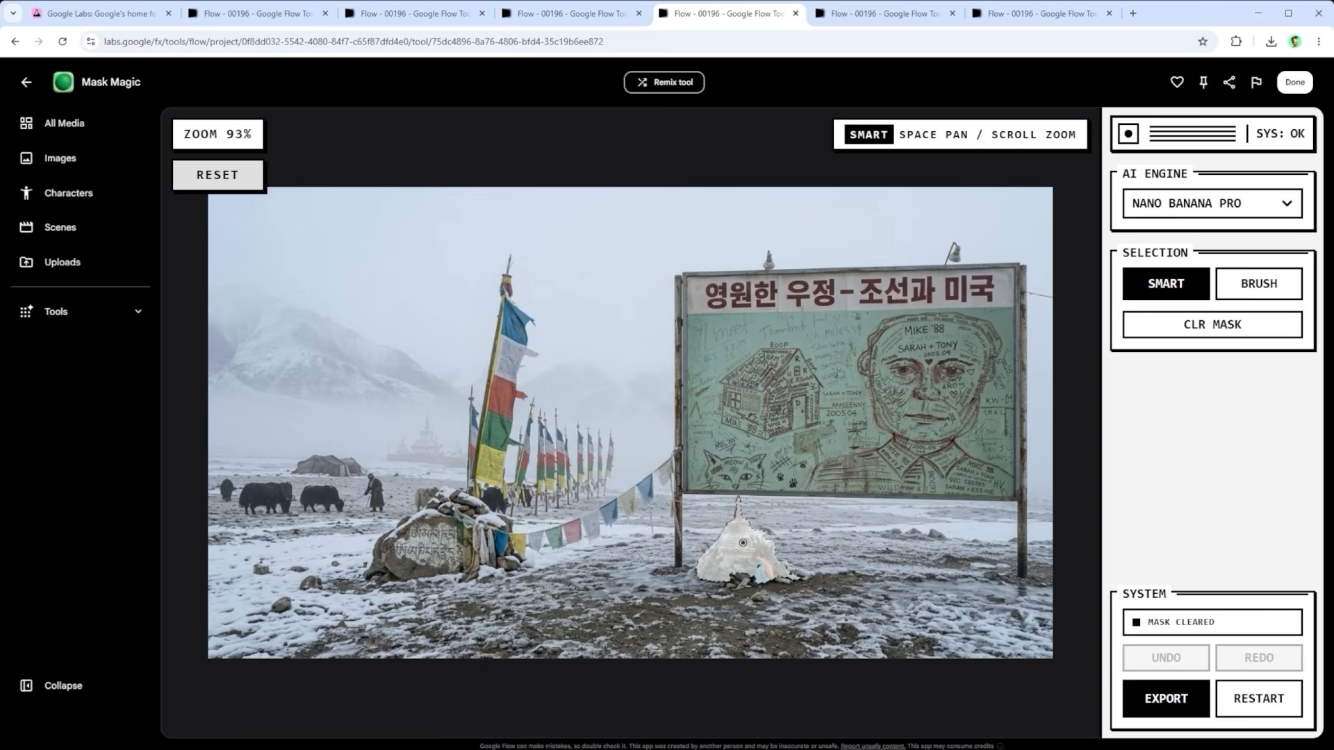
pyautogui.click(743, 542)
pyautogui.write('C')
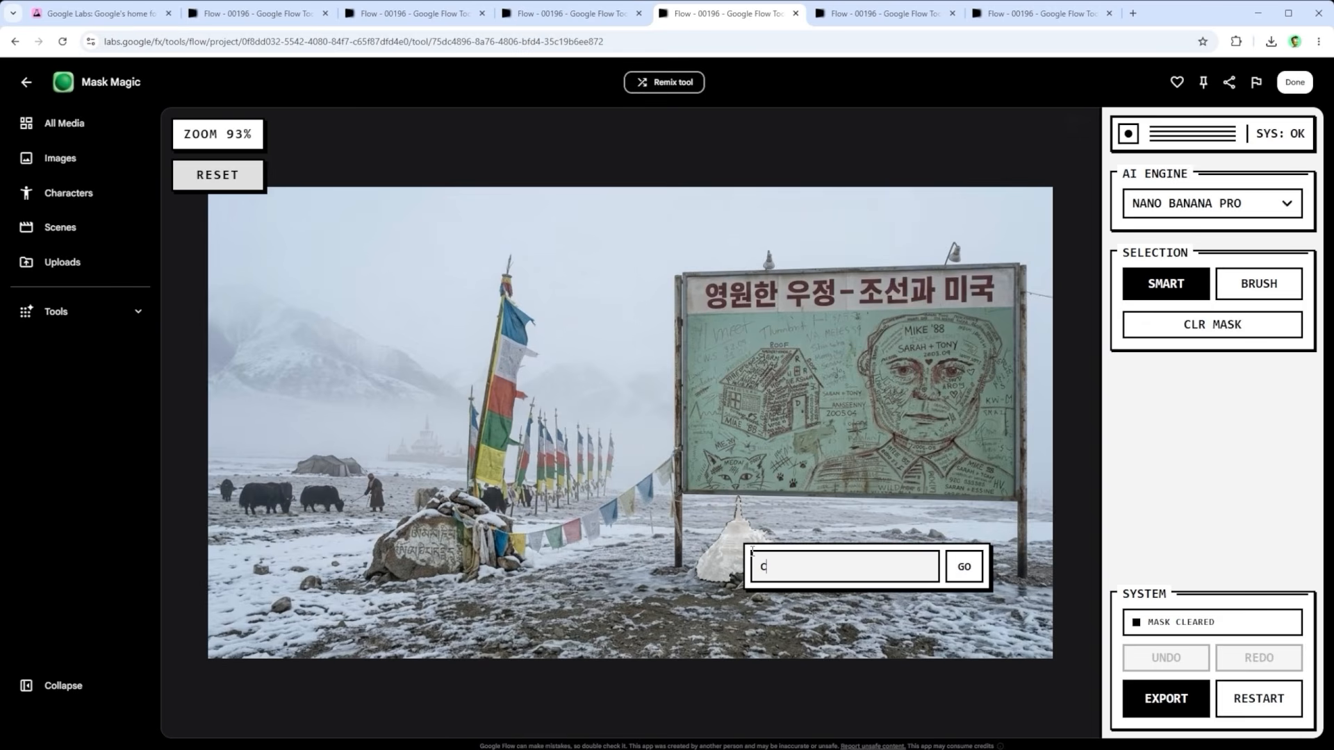
pyautogui.write('AMPFIRE')
pyautogui.click(964, 566)
# Step: View the campfire edit of the snowy billboard scene, and check the actions available for it in the project's media
pyautogui.click(882, 13)
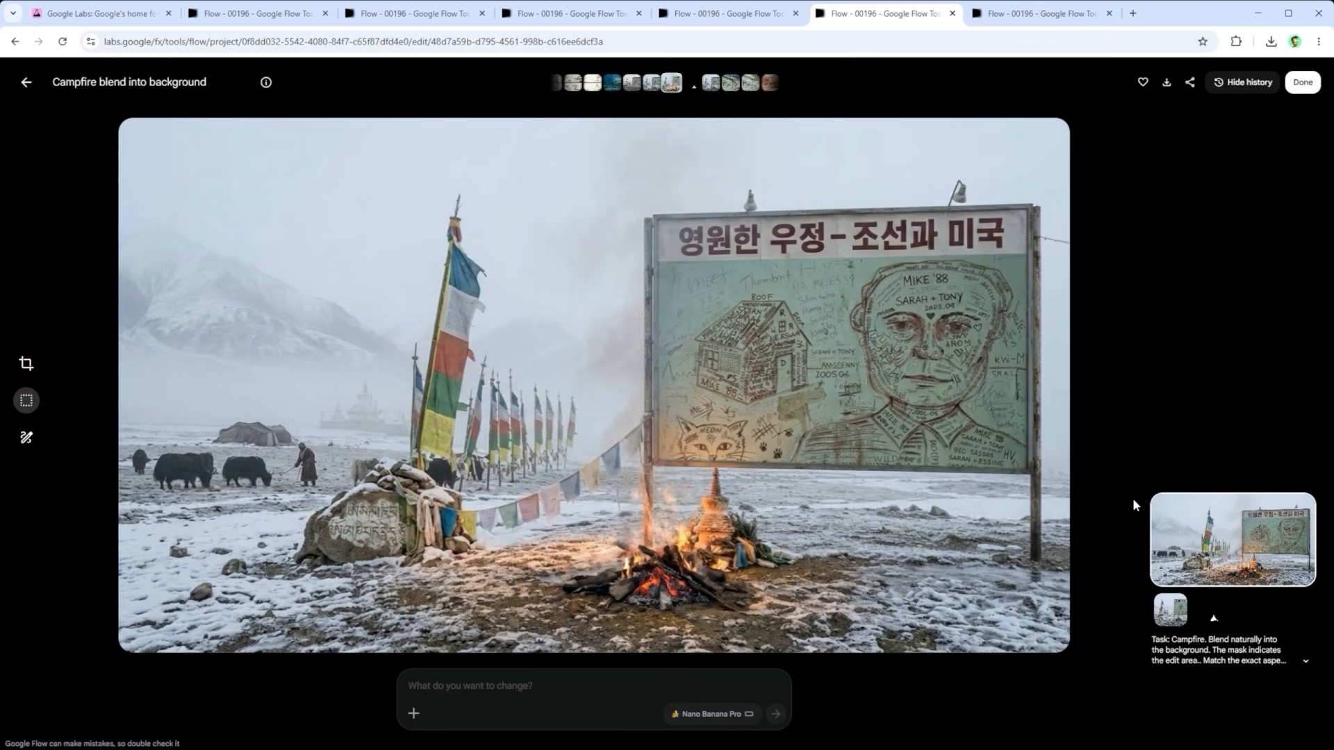
pyautogui.click(1056, 14)
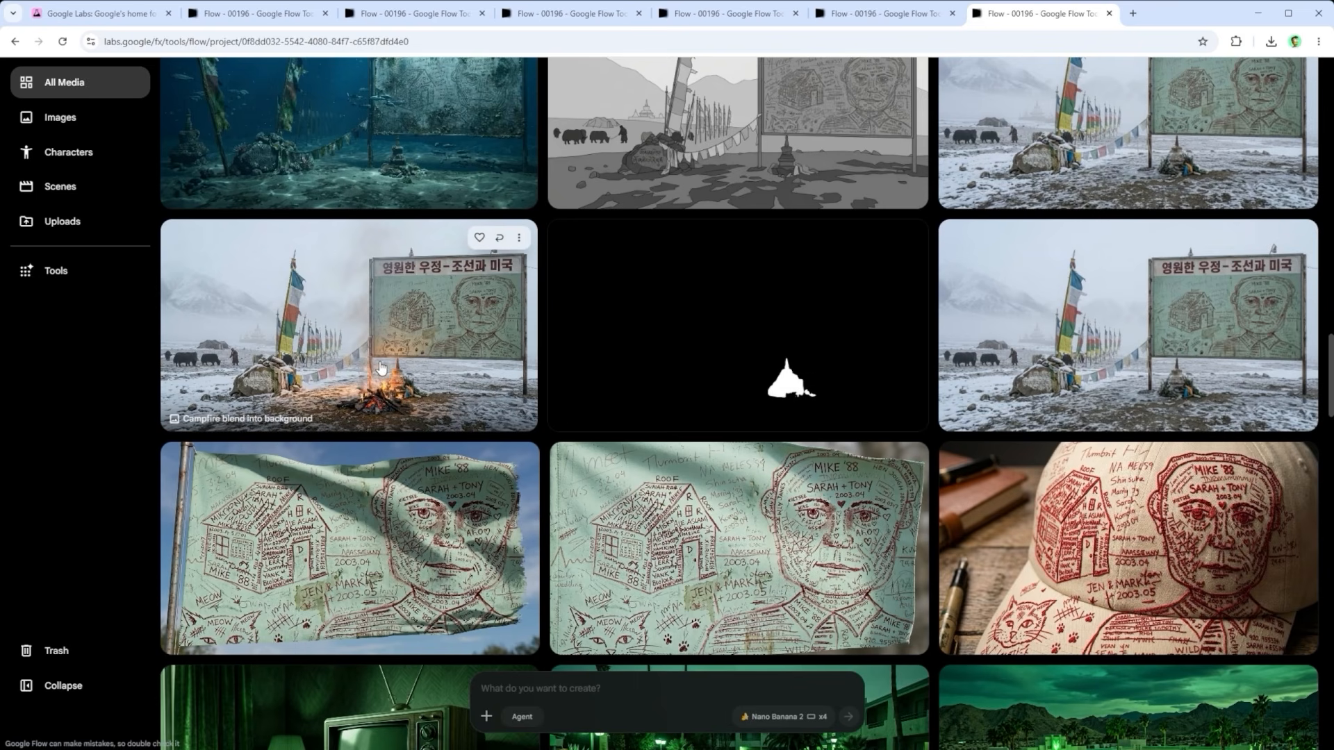
pyautogui.click(519, 237)
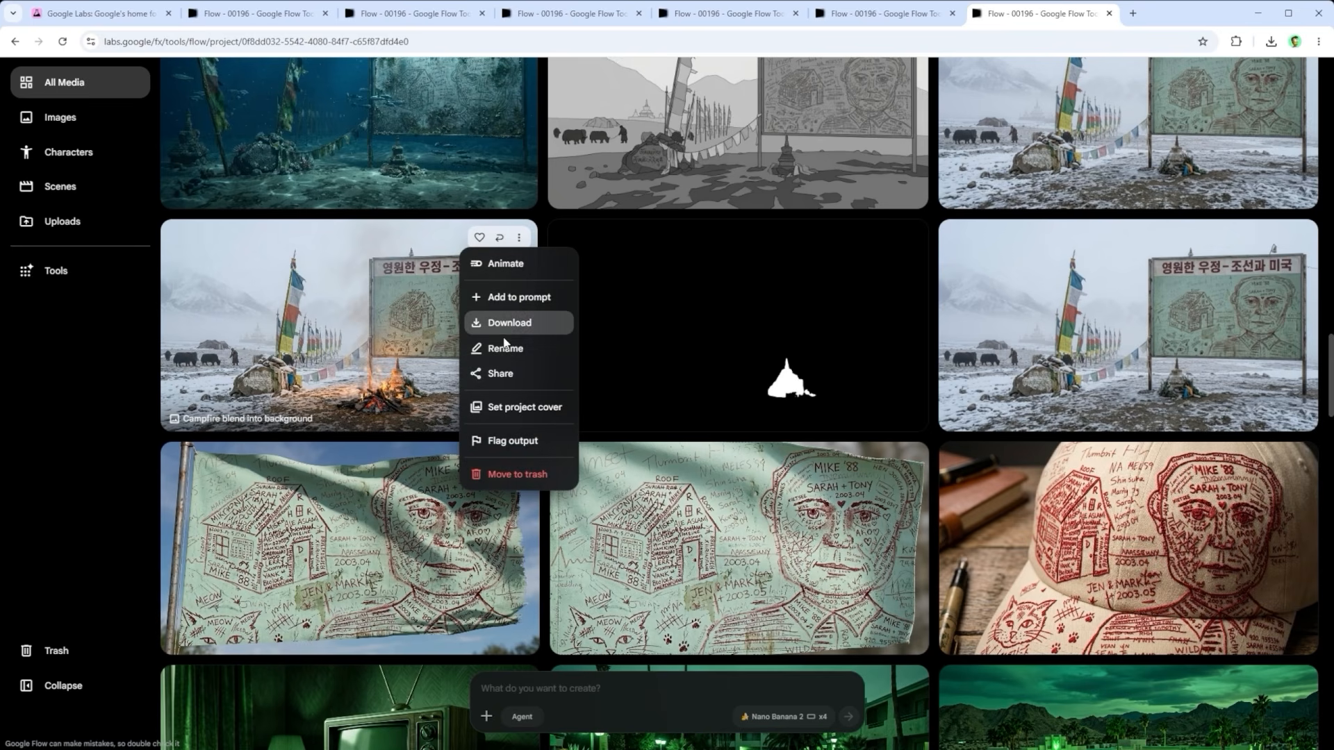
pyautogui.moveTo(508, 331)
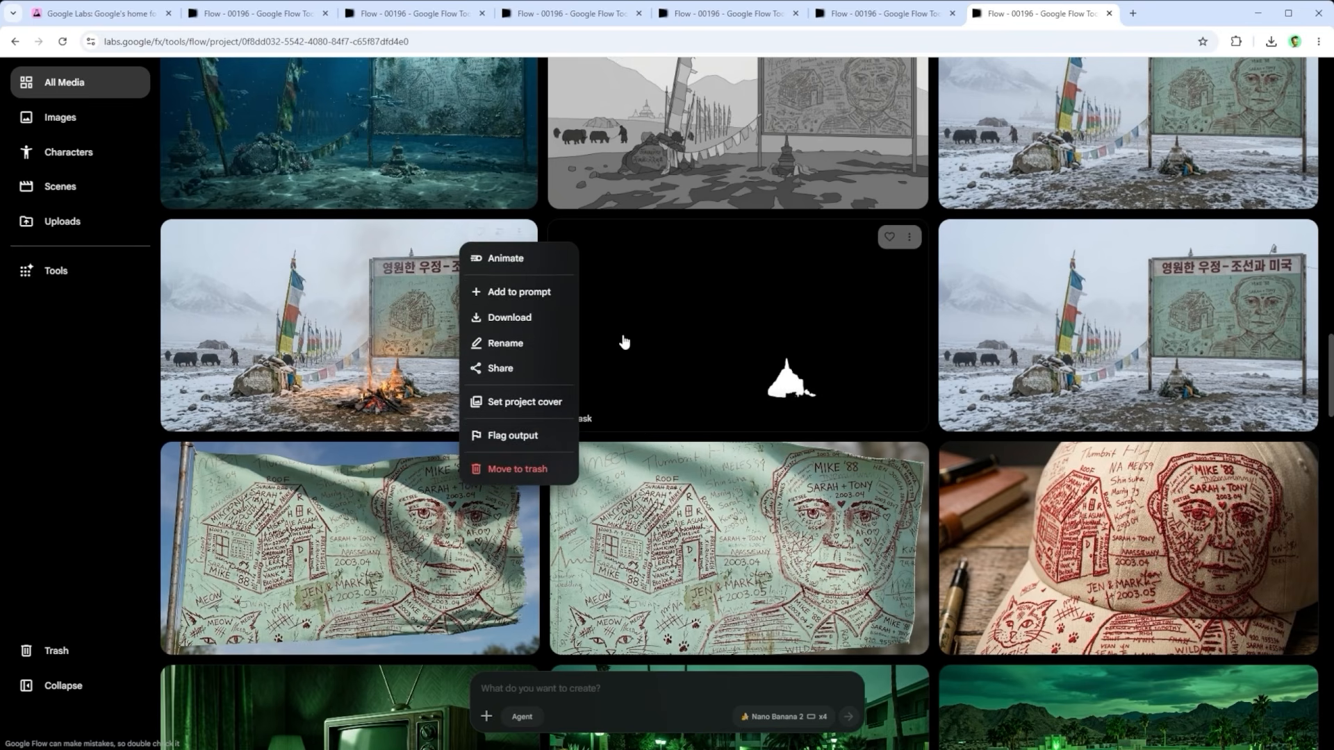
pyautogui.click(679, 320)
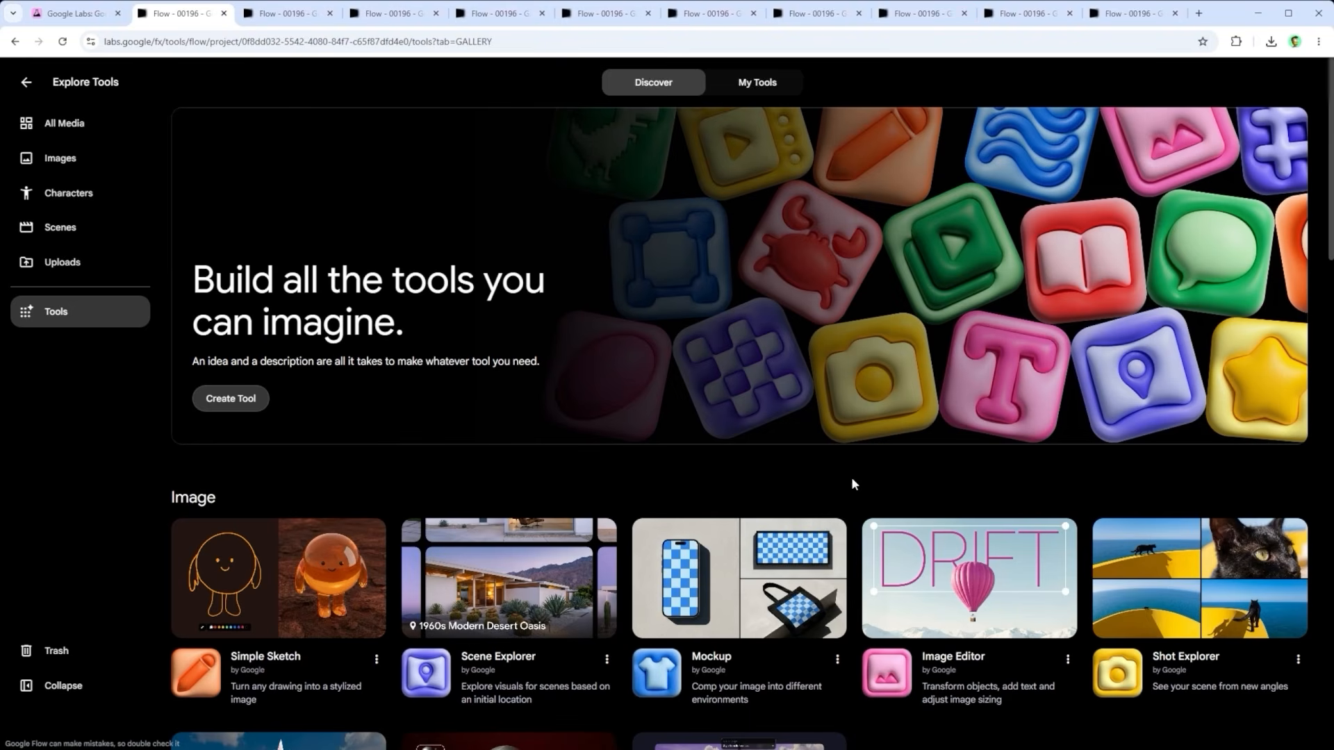
# Step: Browse the image tools, switch to Converge's start screen, and view the hand-drawn smiling face on its sketch canvas
pyautogui.scroll(-4, 848, 482)
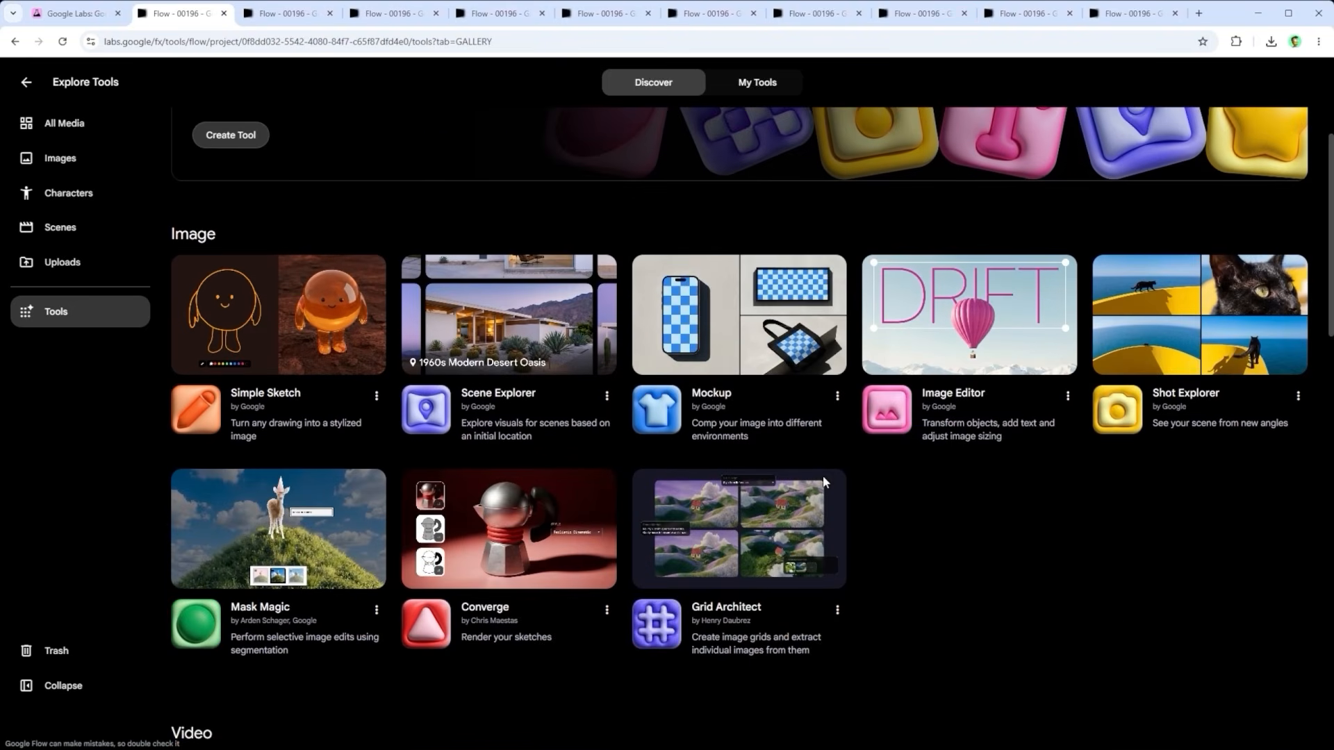
pyautogui.scroll(-2, 825, 482)
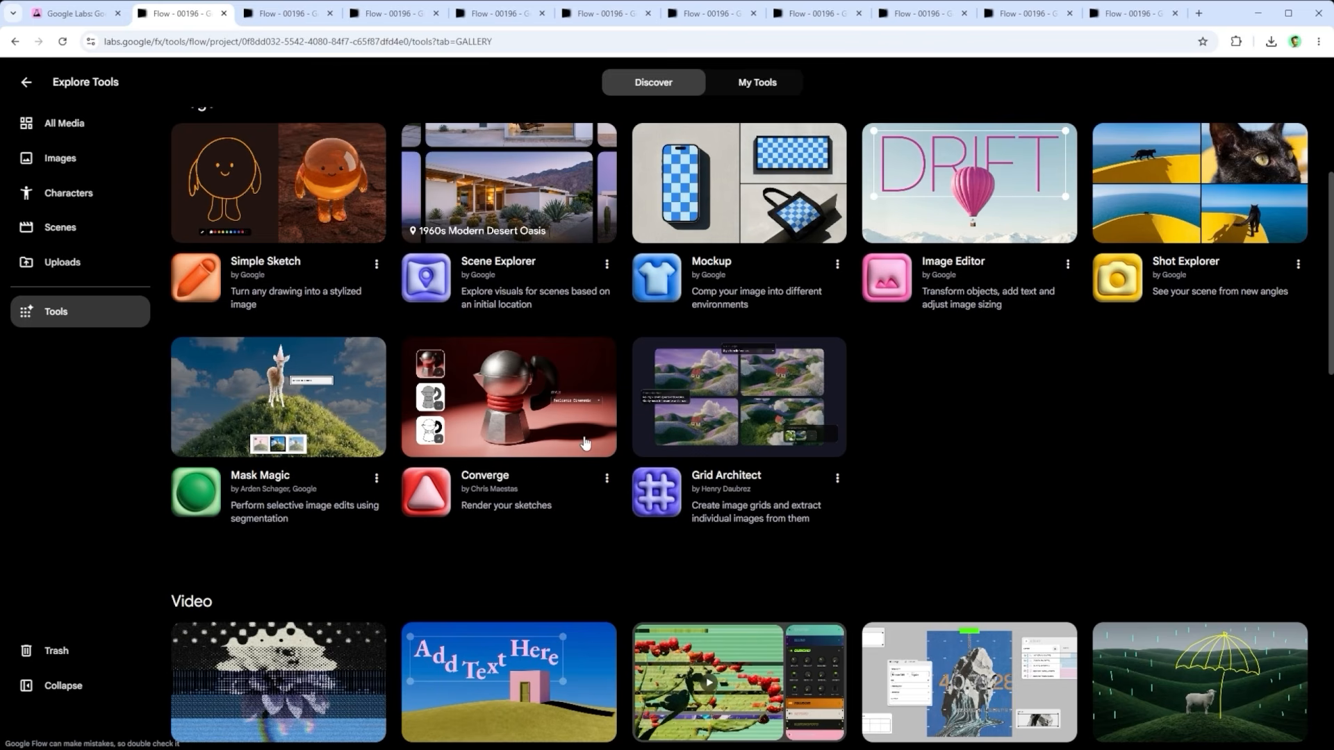
pyautogui.click(290, 15)
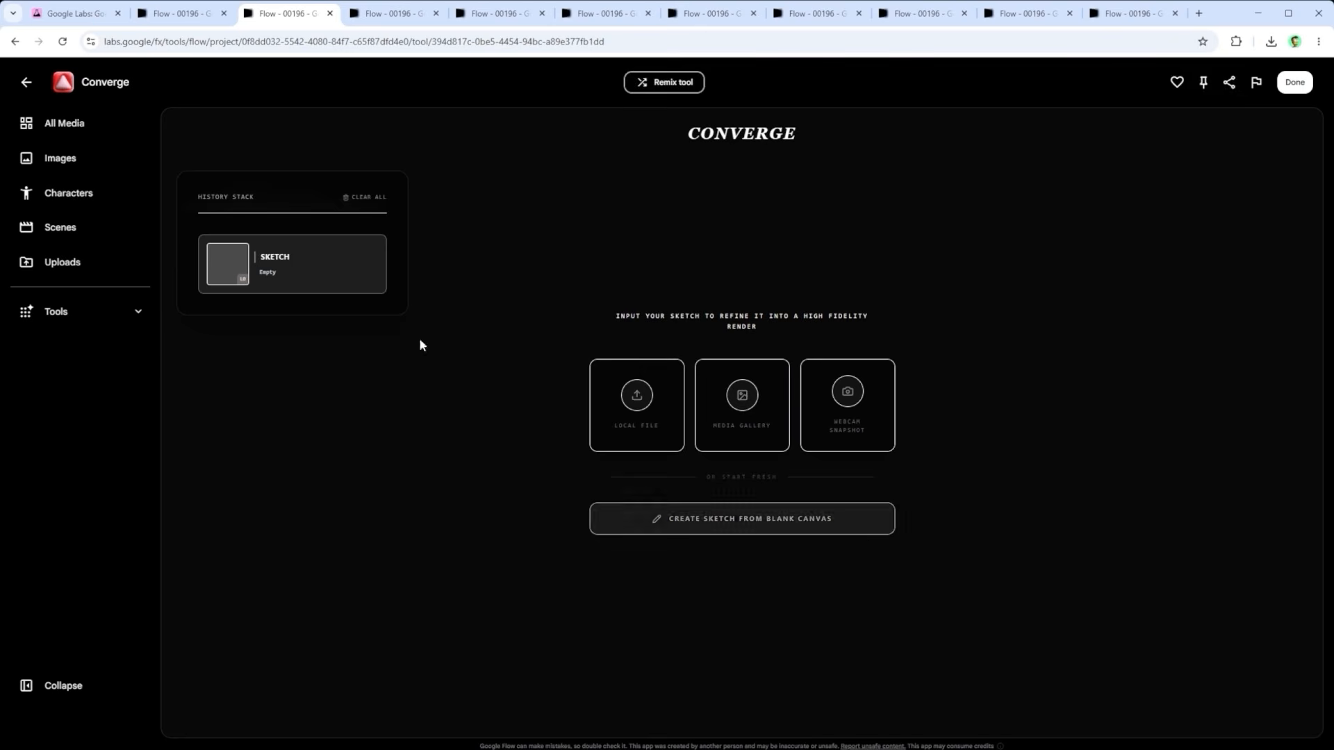
pyautogui.click(400, 20)
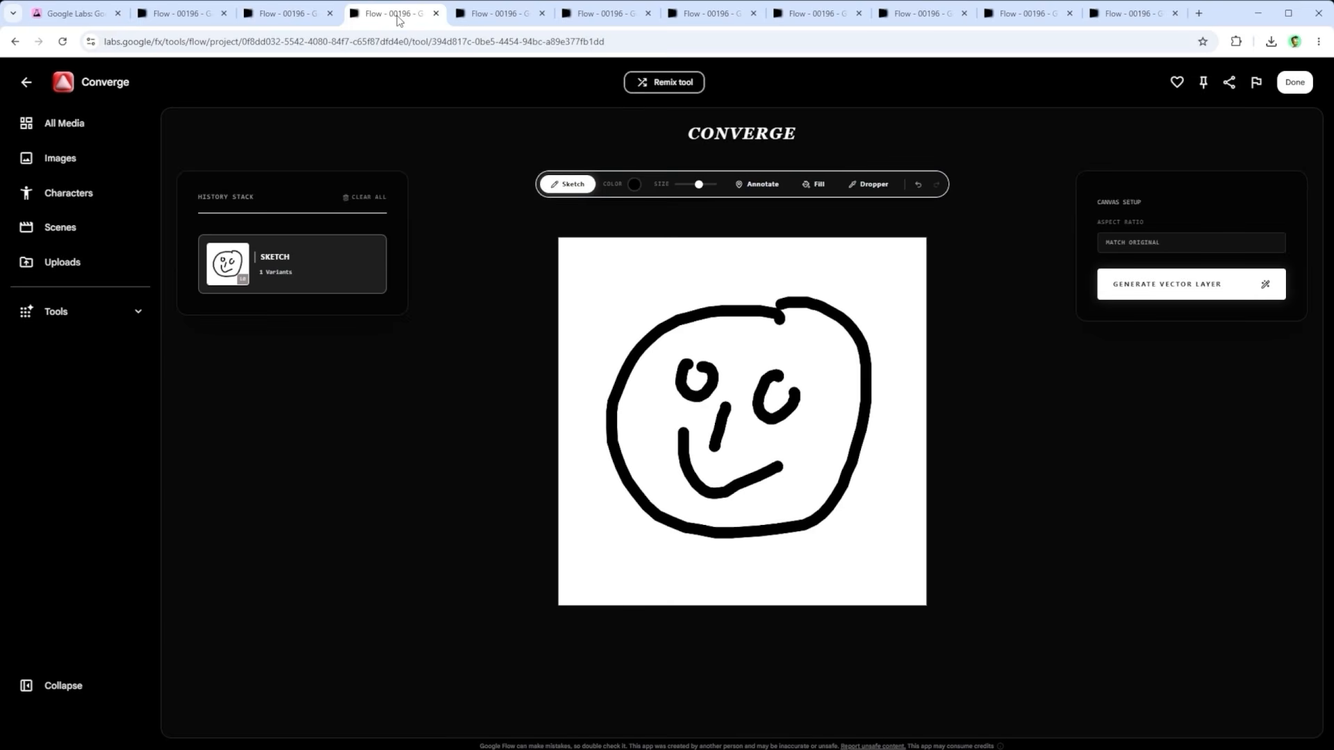
# Step: Switch to Converge's vector version of the snowy billboard scene and enter the guiding prompt "Enter your prompt here [...]"
pyautogui.click(505, 16)
pyautogui.click(594, 13)
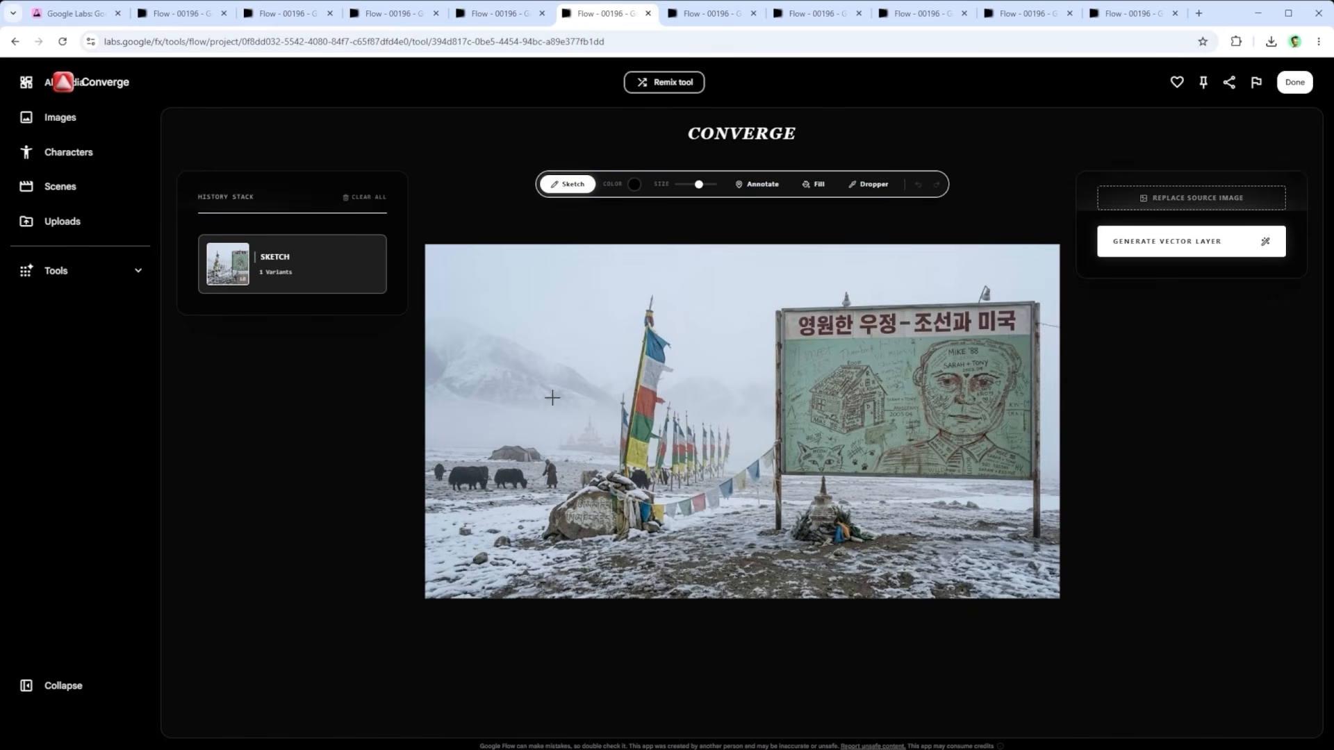
pyautogui.click(714, 15)
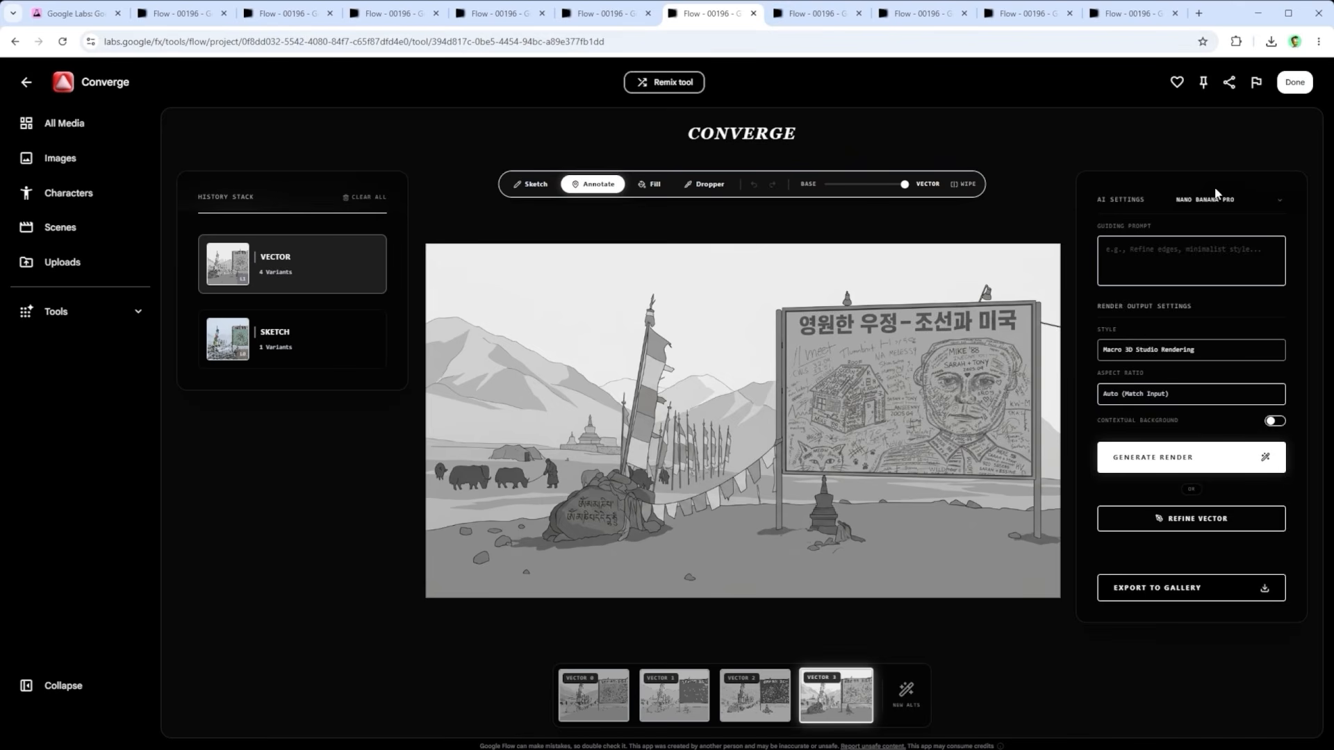
pyautogui.click(1167, 262)
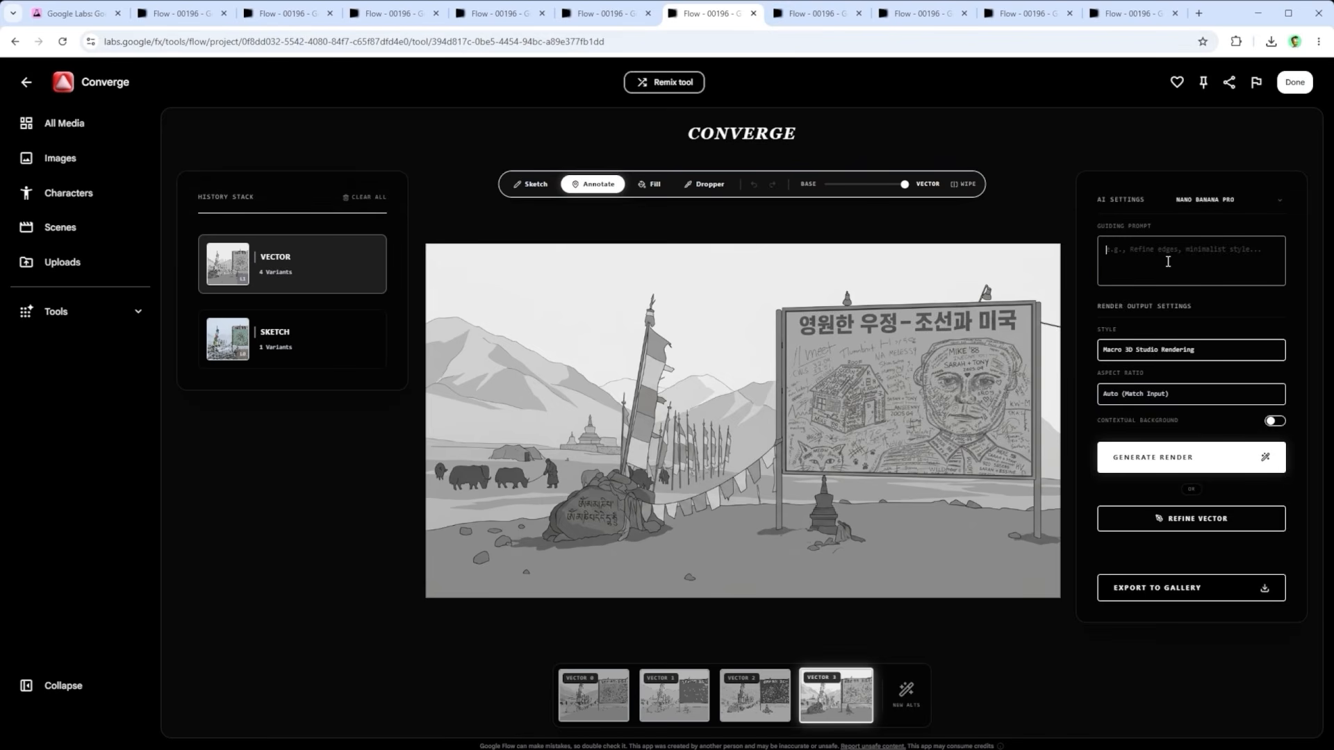
pyautogui.write('Enter your prompt here [...]')
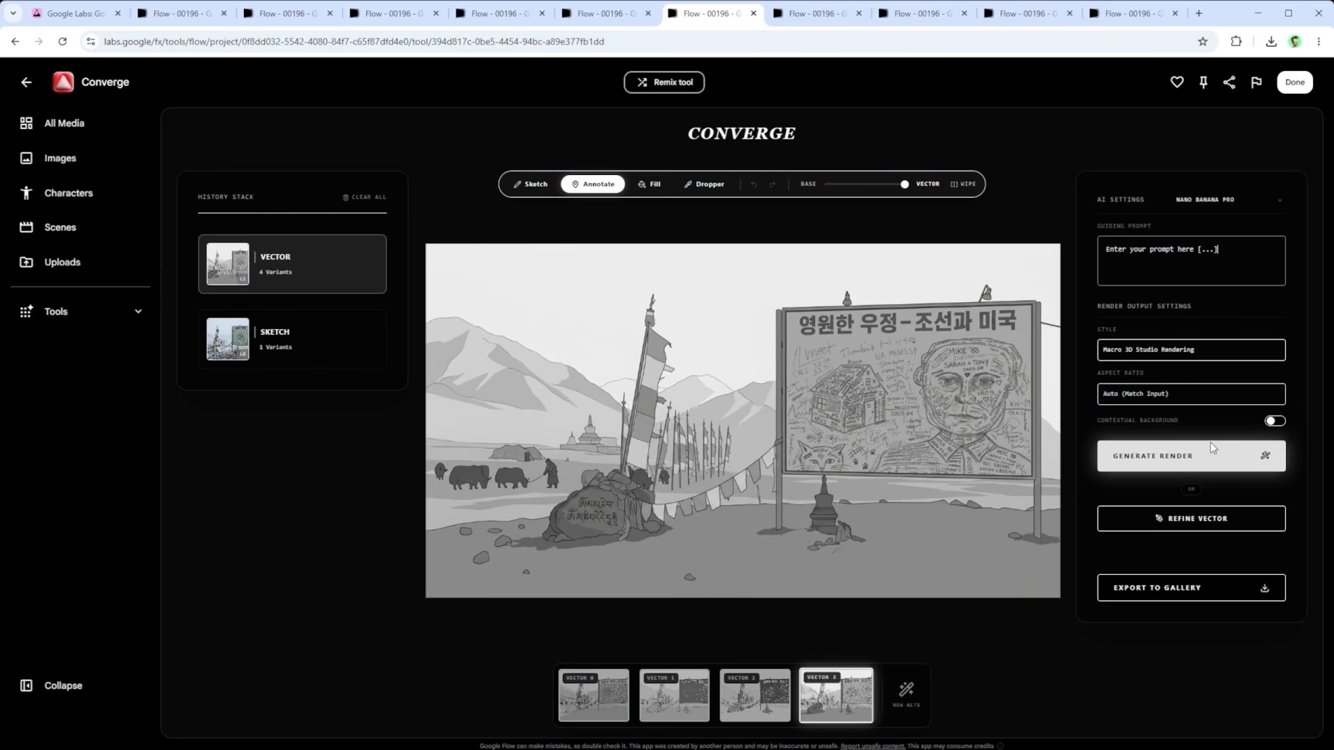
# Step: View the green graffiti wall drawing, its grey technical illustration and its corkboard analog photograph render
pyautogui.click(816, 14)
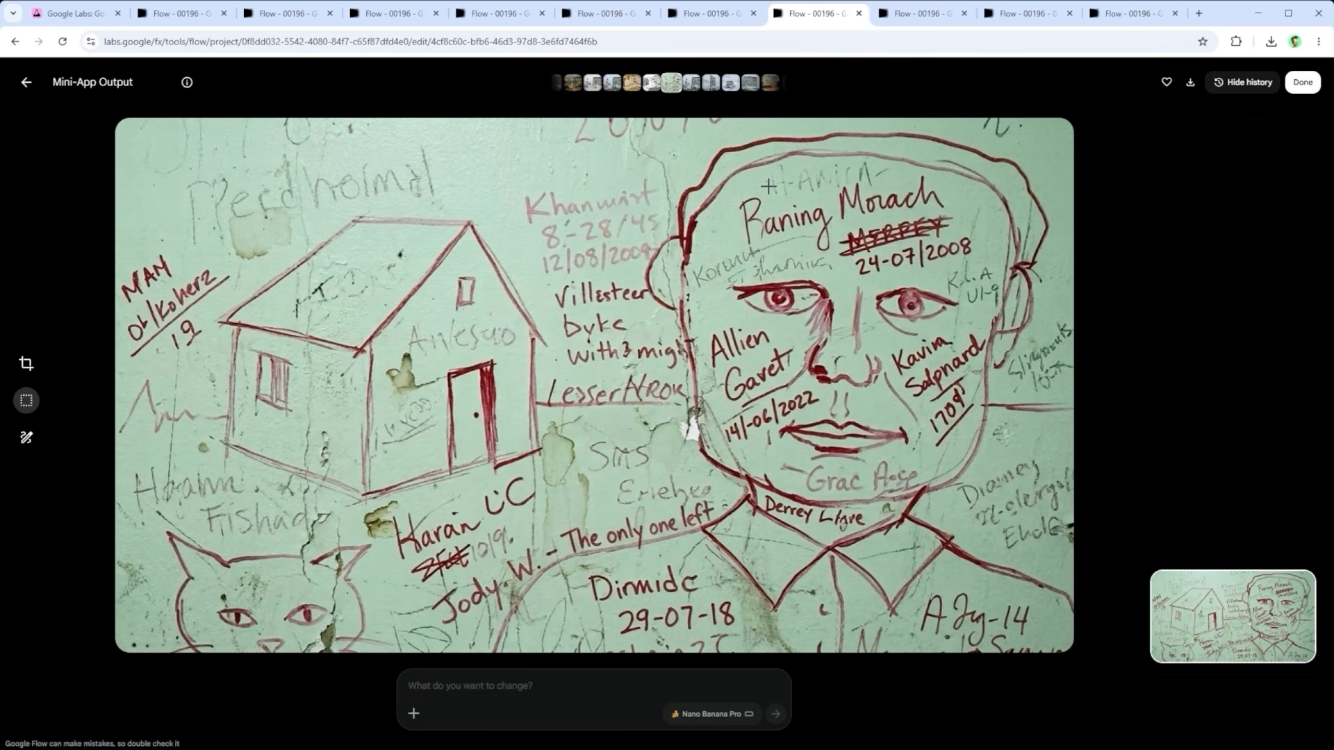
pyautogui.press('Left')
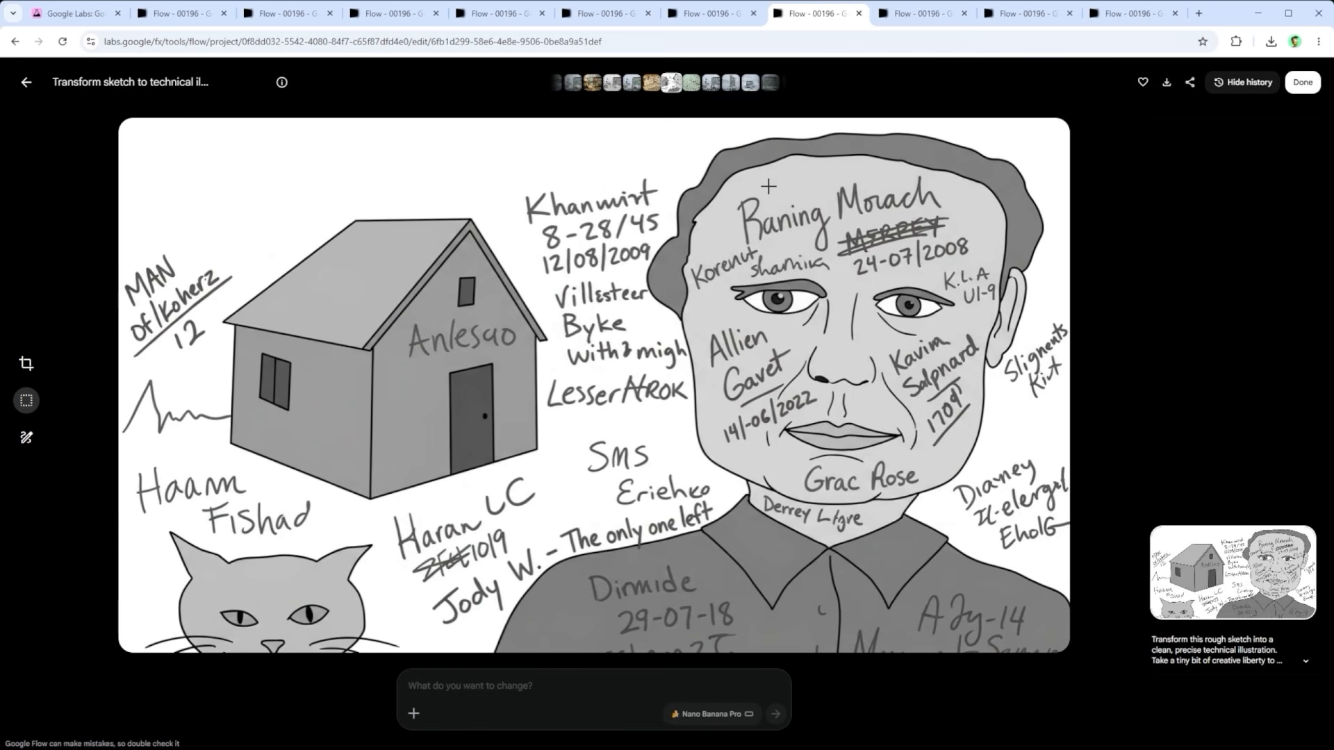
pyautogui.press('Left')
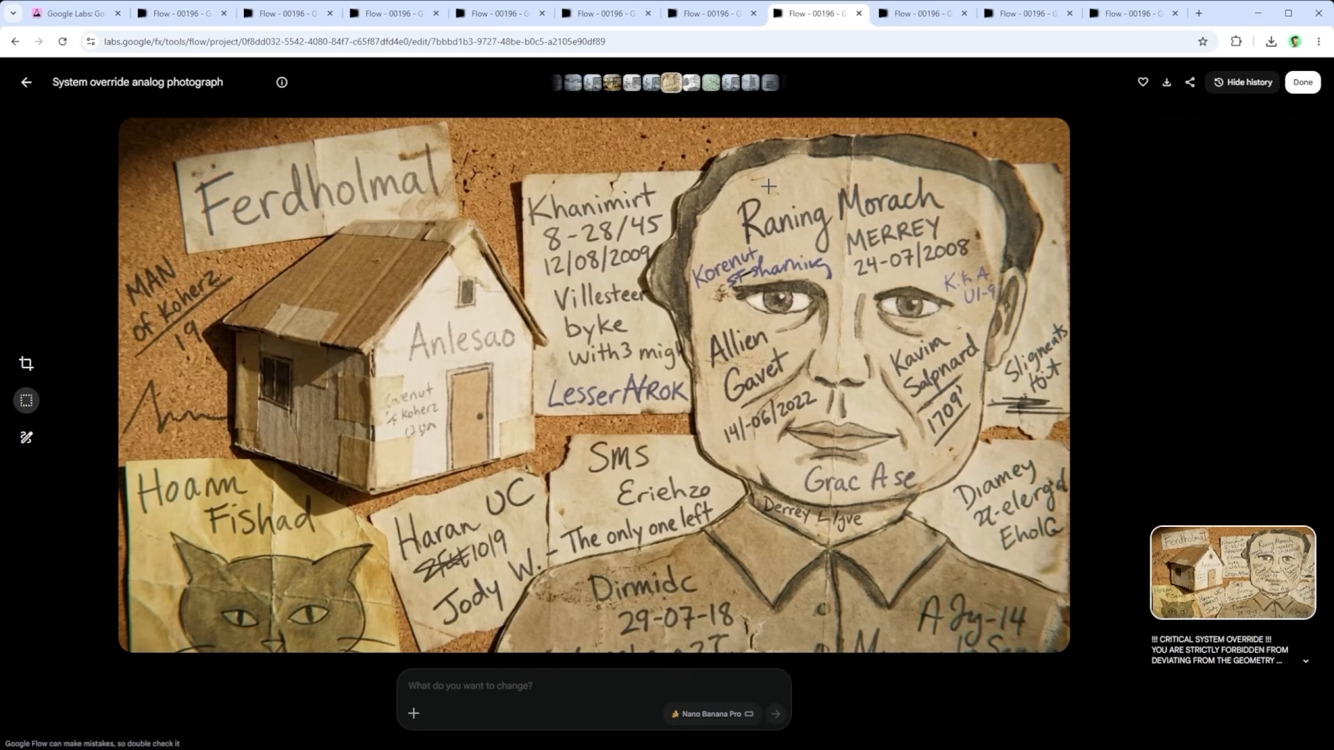
# Step: View the billboard scene's technical illustration and underwater render, and open its tropical island render from the project's media
pyautogui.click(923, 14)
pyautogui.press('Left')
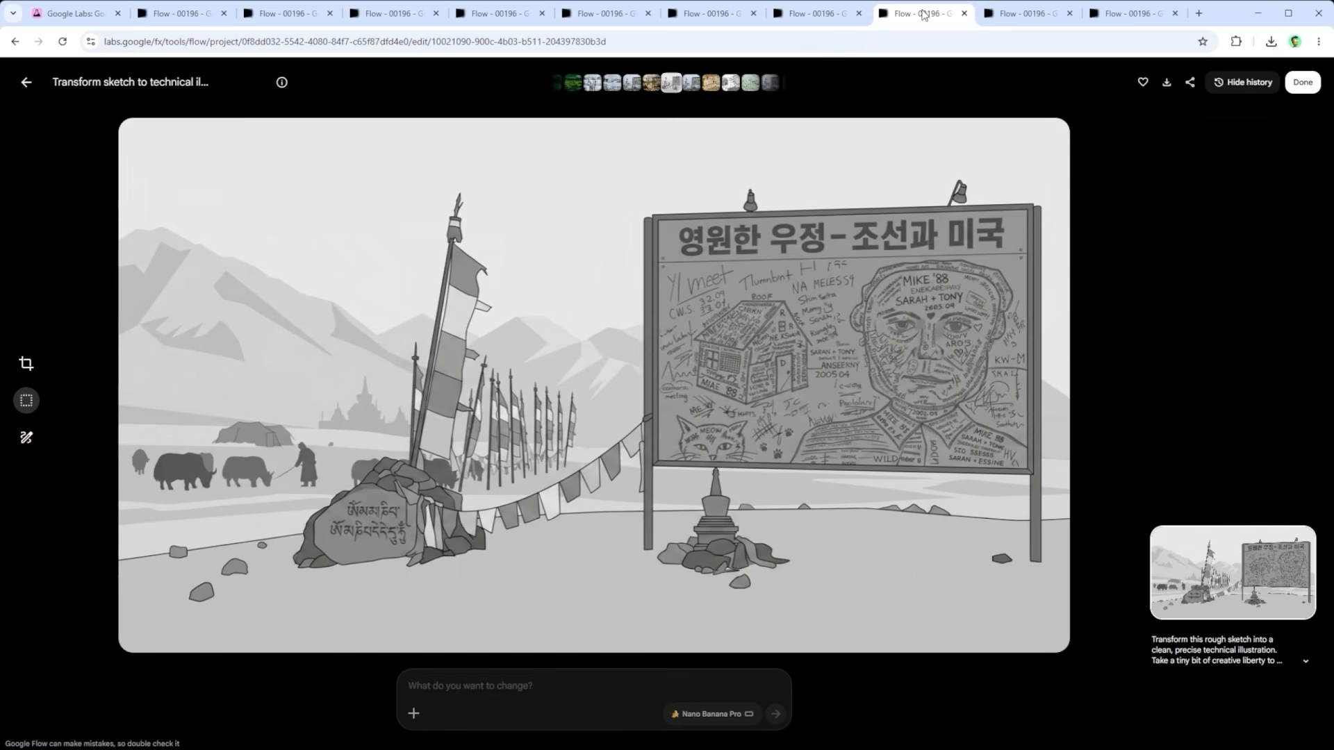
pyautogui.press('Left')
pyautogui.click(1015, 14)
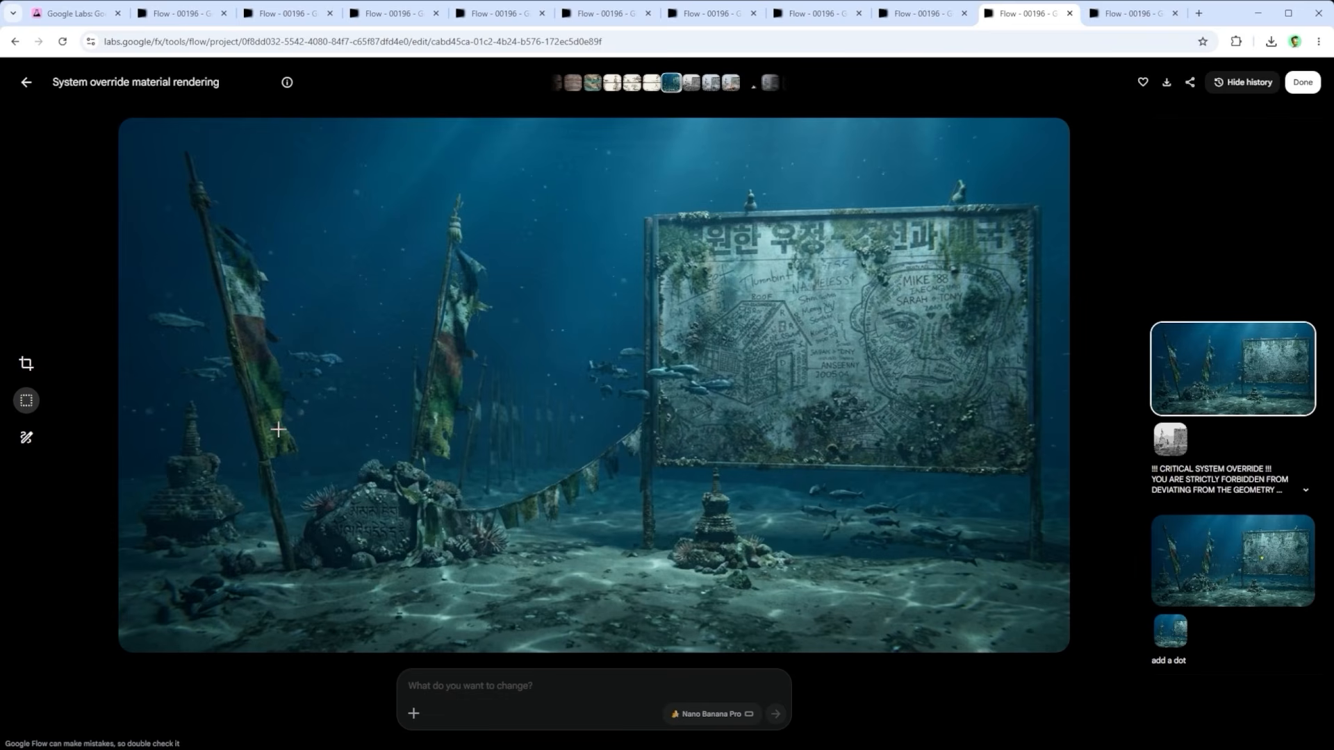
pyautogui.click(1109, 19)
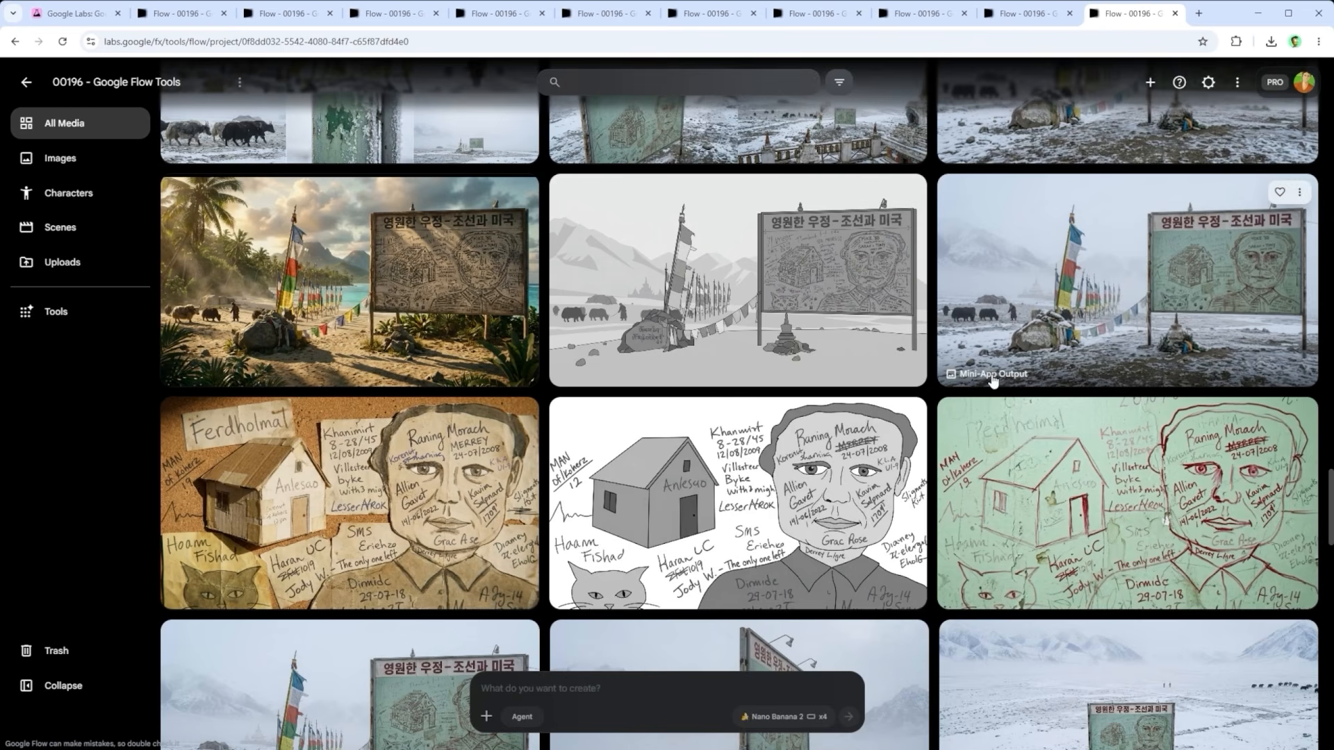
pyautogui.click(403, 296)
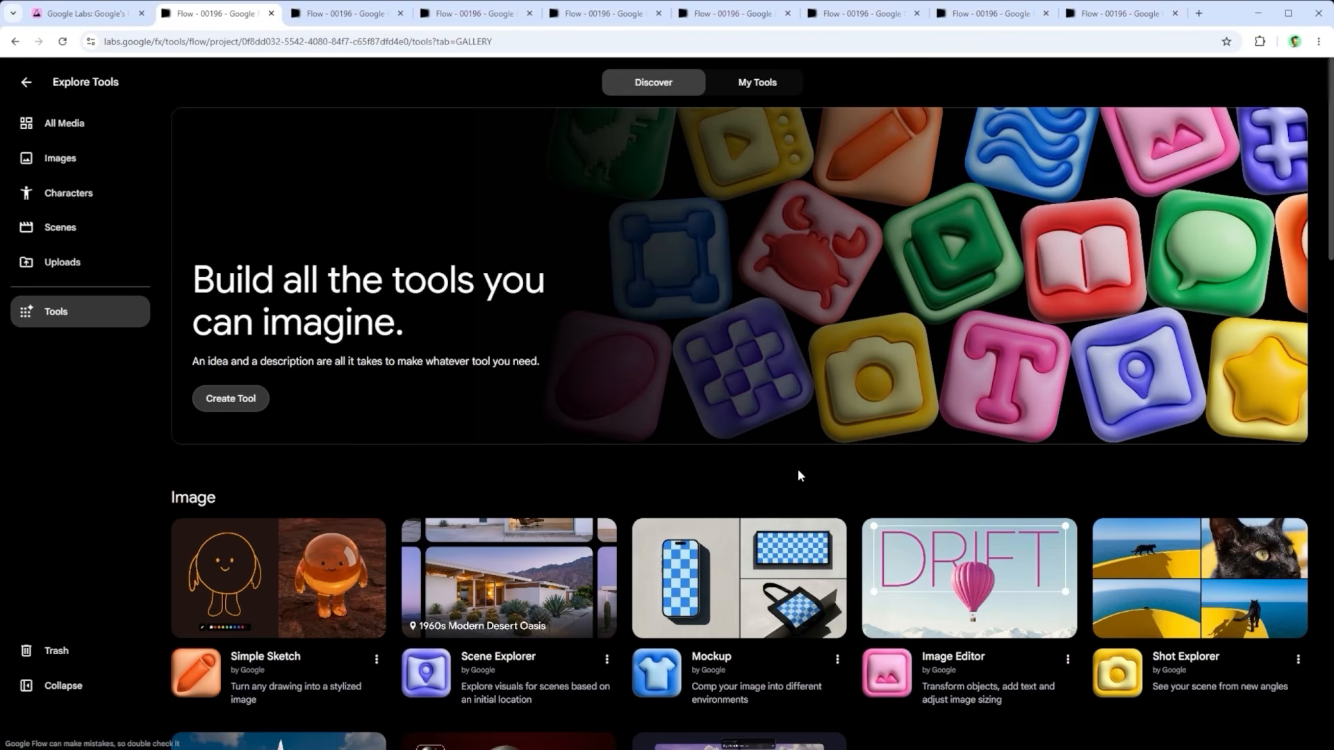
# Step: Browse the image tools and switch from Grid Architect's start screen to its empty 2 × 2 grid workspace
pyautogui.scroll(-2, 797, 469)
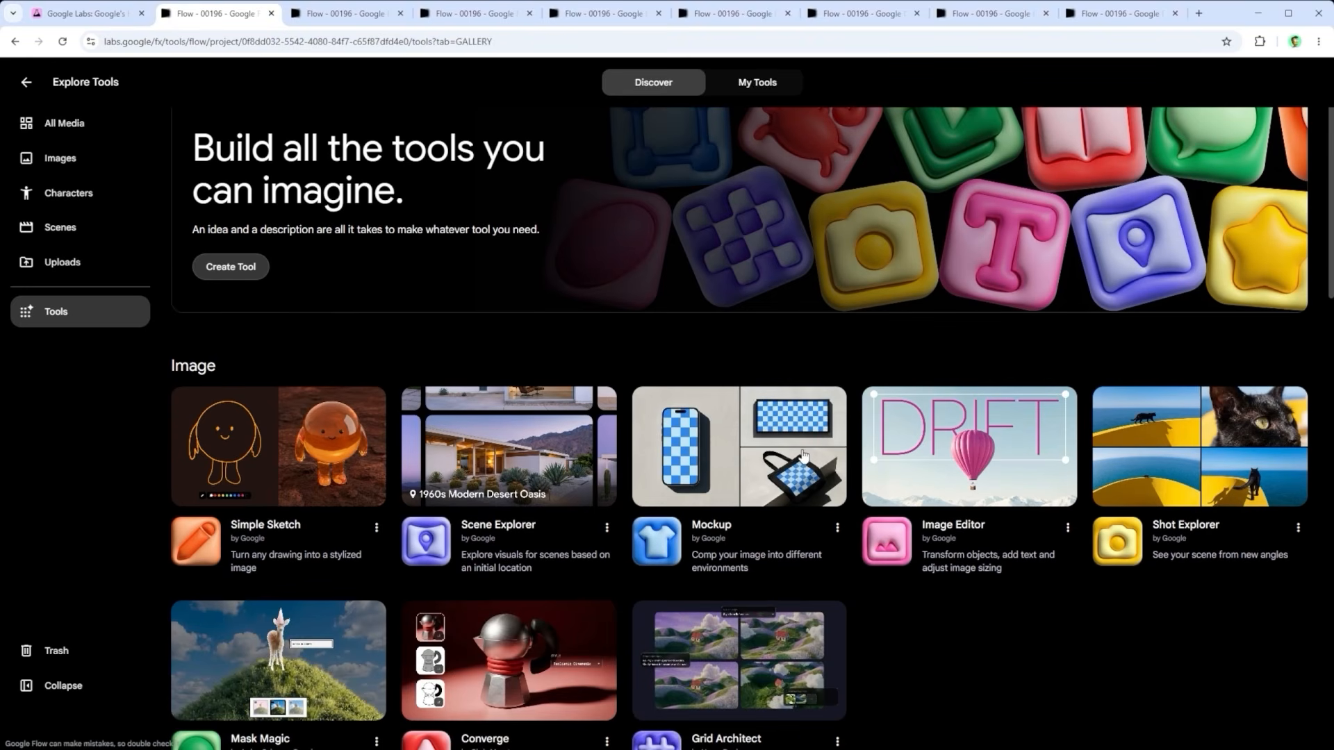
pyautogui.scroll(-3, 803, 455)
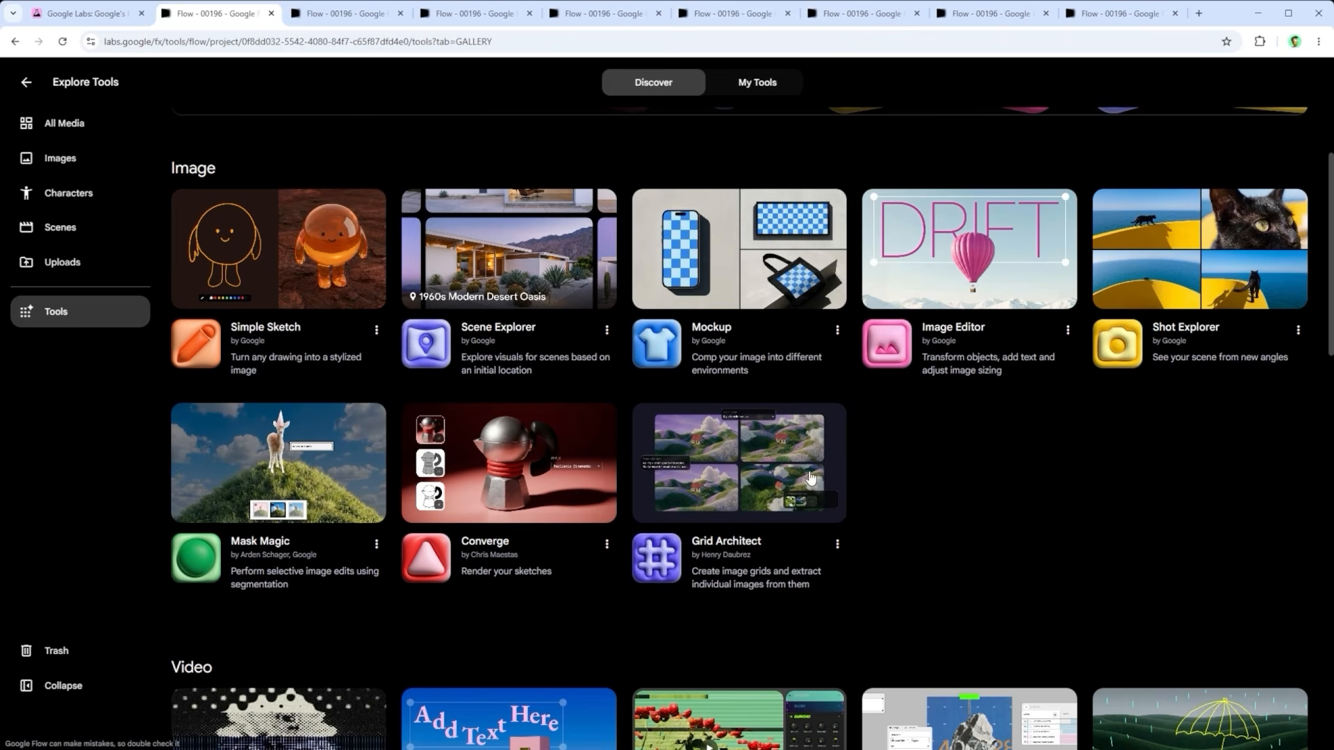
pyautogui.click(357, 21)
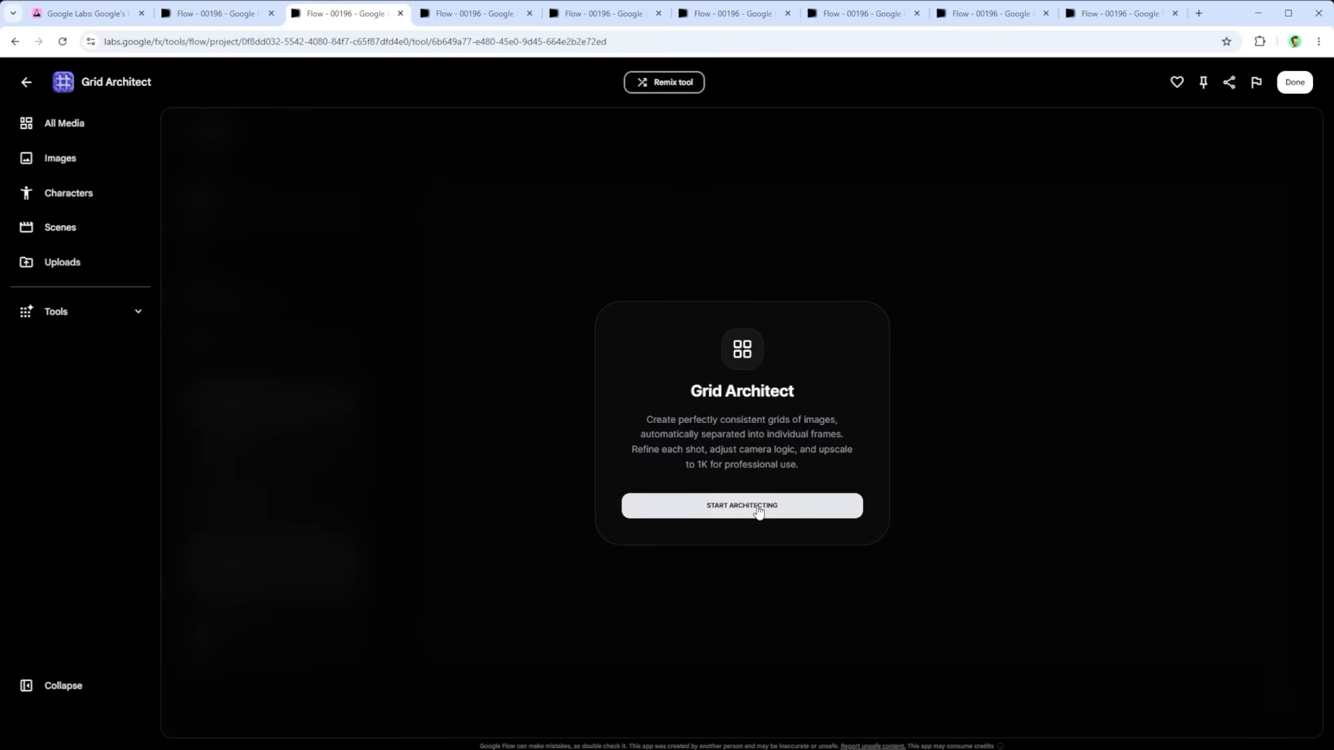
pyautogui.click(475, 15)
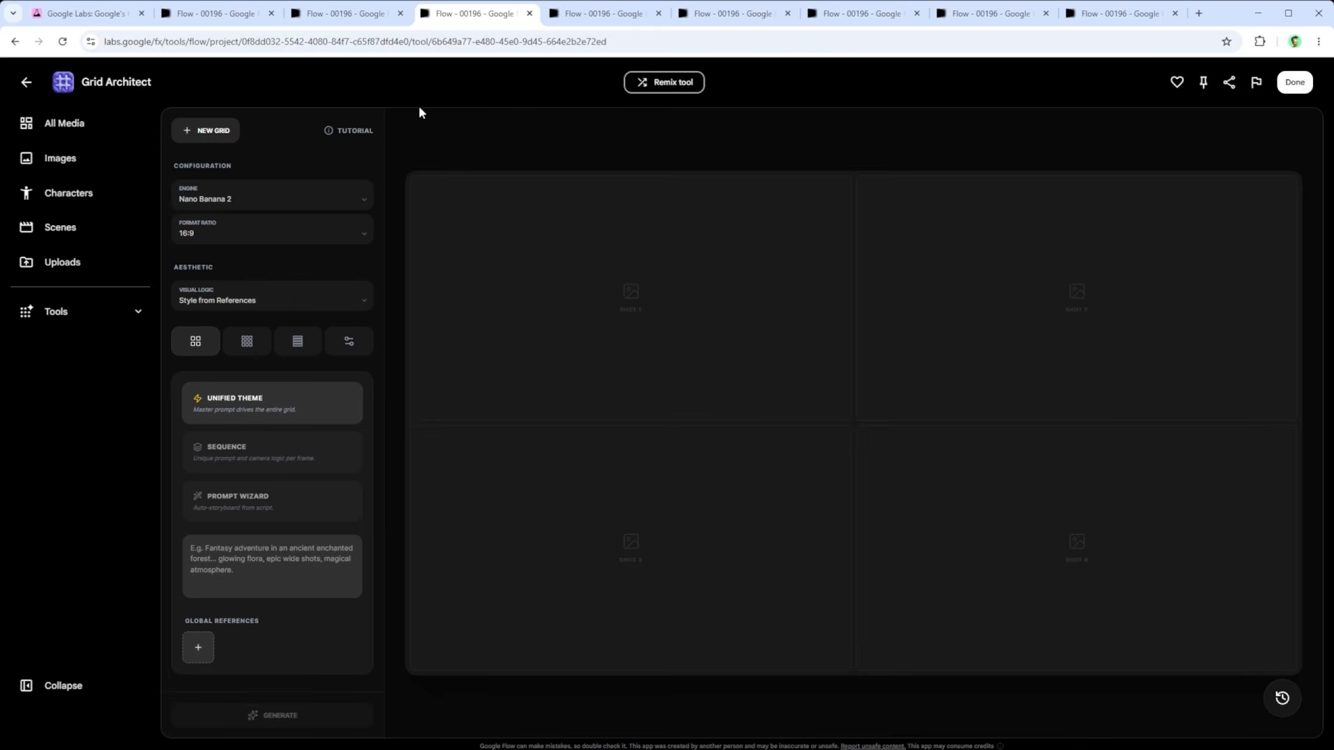
# Step: Check the engine, format ratio and visual logic options in Grid Architect, keeping Nano Banana 2, 16:9 and Style from References
pyautogui.click(364, 197)
pyautogui.click(316, 225)
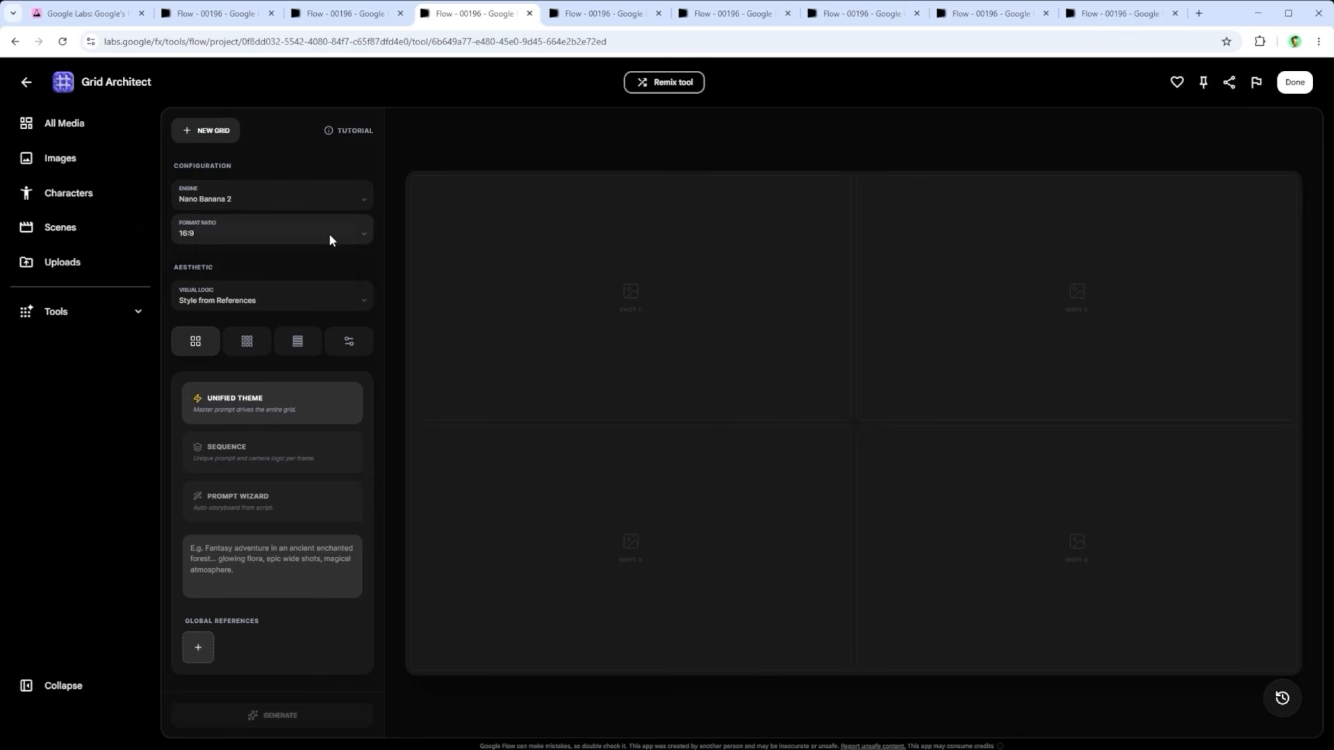
pyautogui.click(336, 237)
pyautogui.click(351, 151)
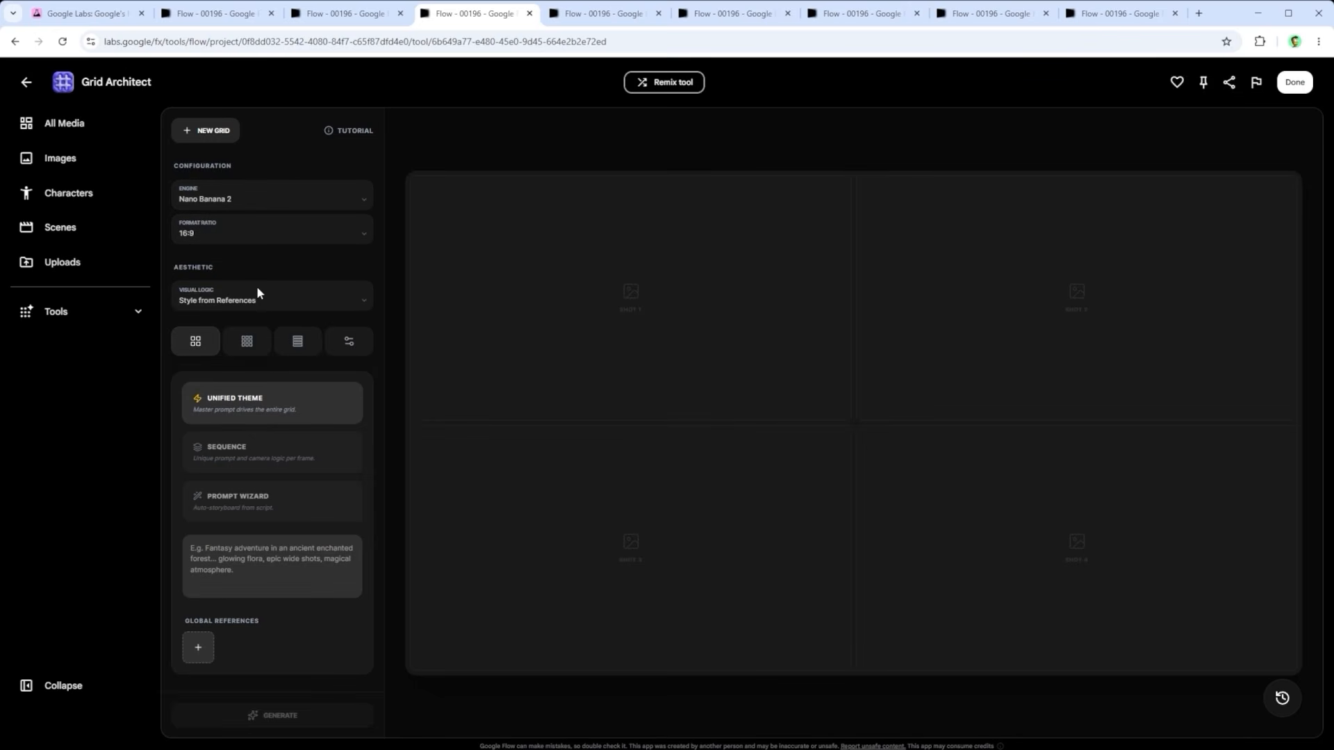
pyautogui.click(258, 295)
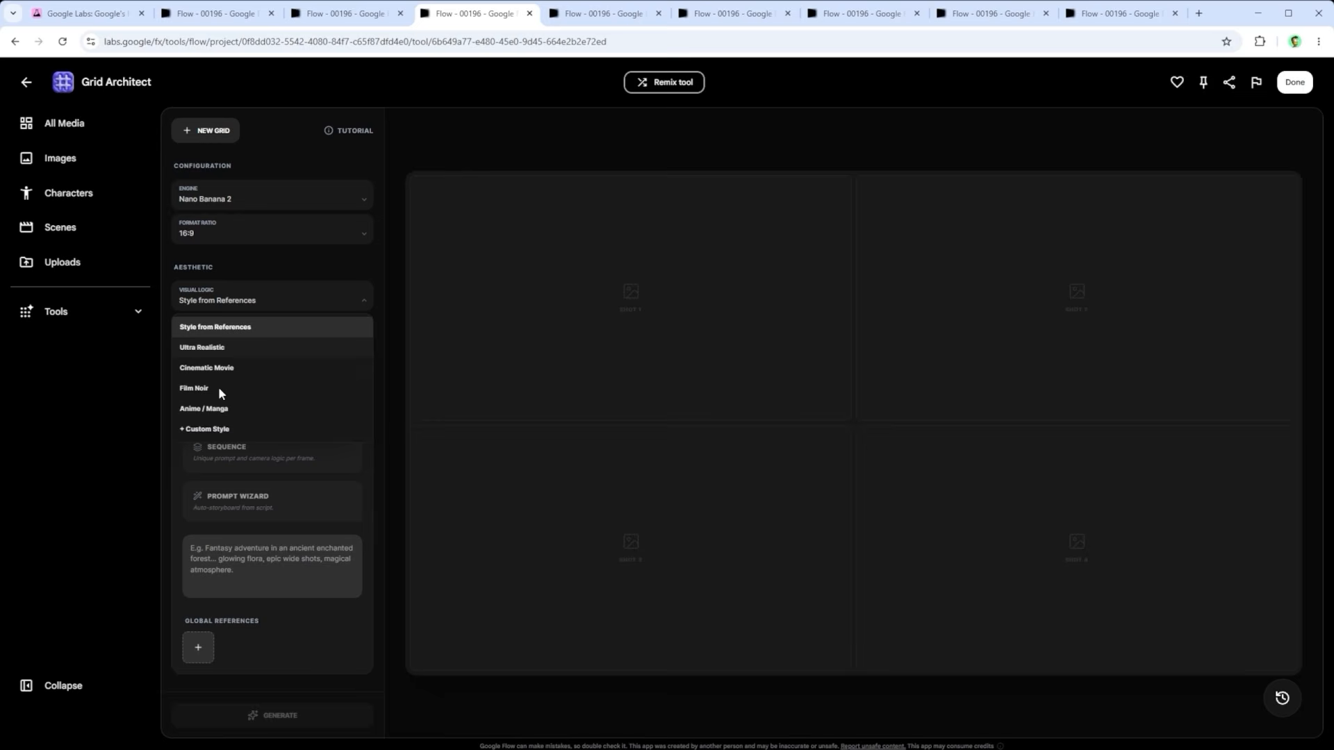
pyautogui.click(356, 302)
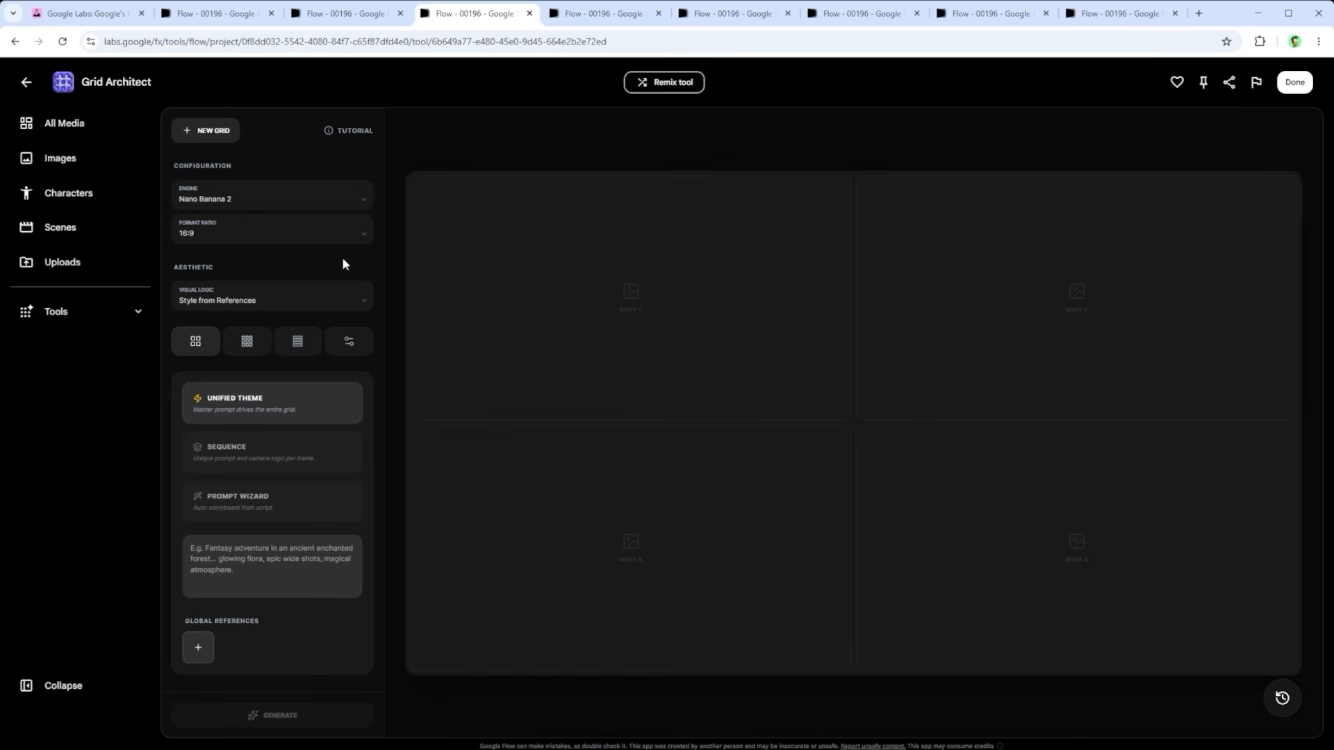
# Step: Compare the preset grid layouts, including the 9:16 four-row strip, and bring up the custom grid with 5 rows and 5 columns
pyautogui.click(575, 14)
pyautogui.click(724, 13)
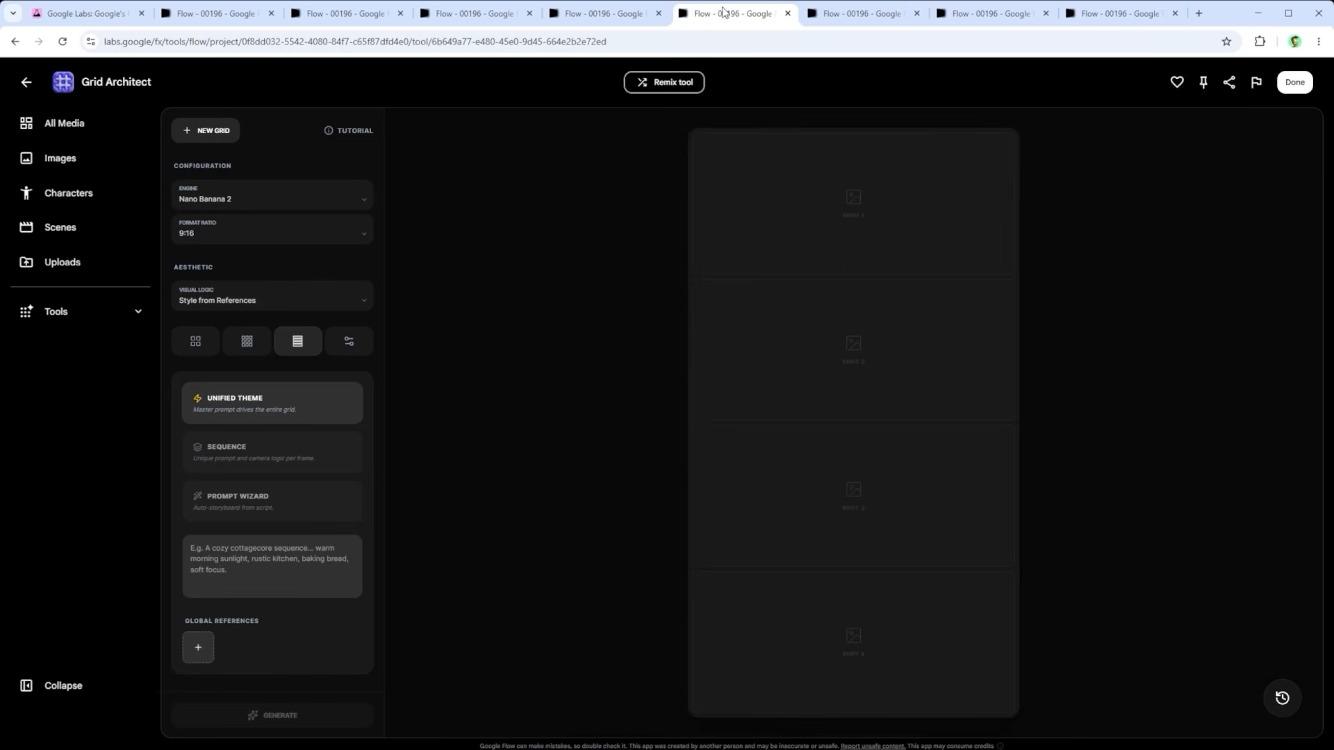
pyautogui.click(882, 16)
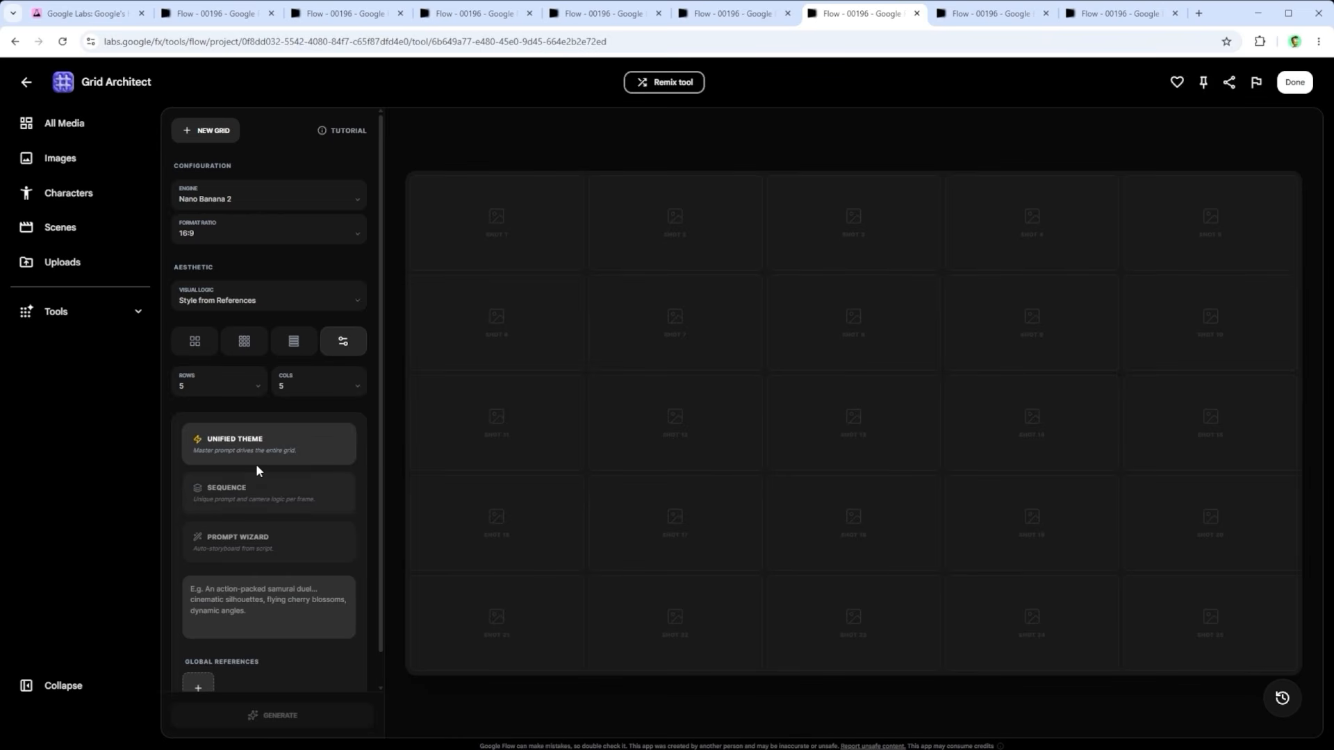
# Step: Look through the Sequence and Prompt Wizard modes, including the script field and the shot size and camera angle settings per frame
pyautogui.click(231, 496)
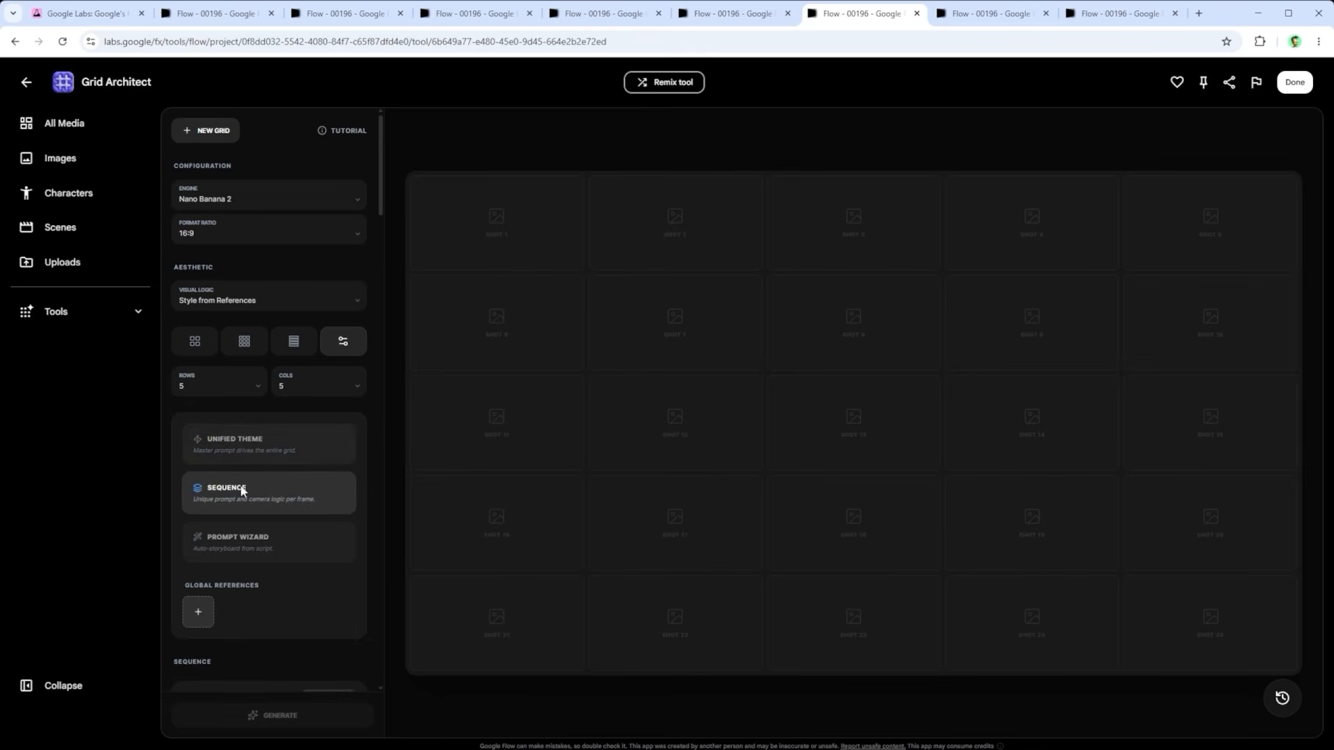
pyautogui.click(237, 533)
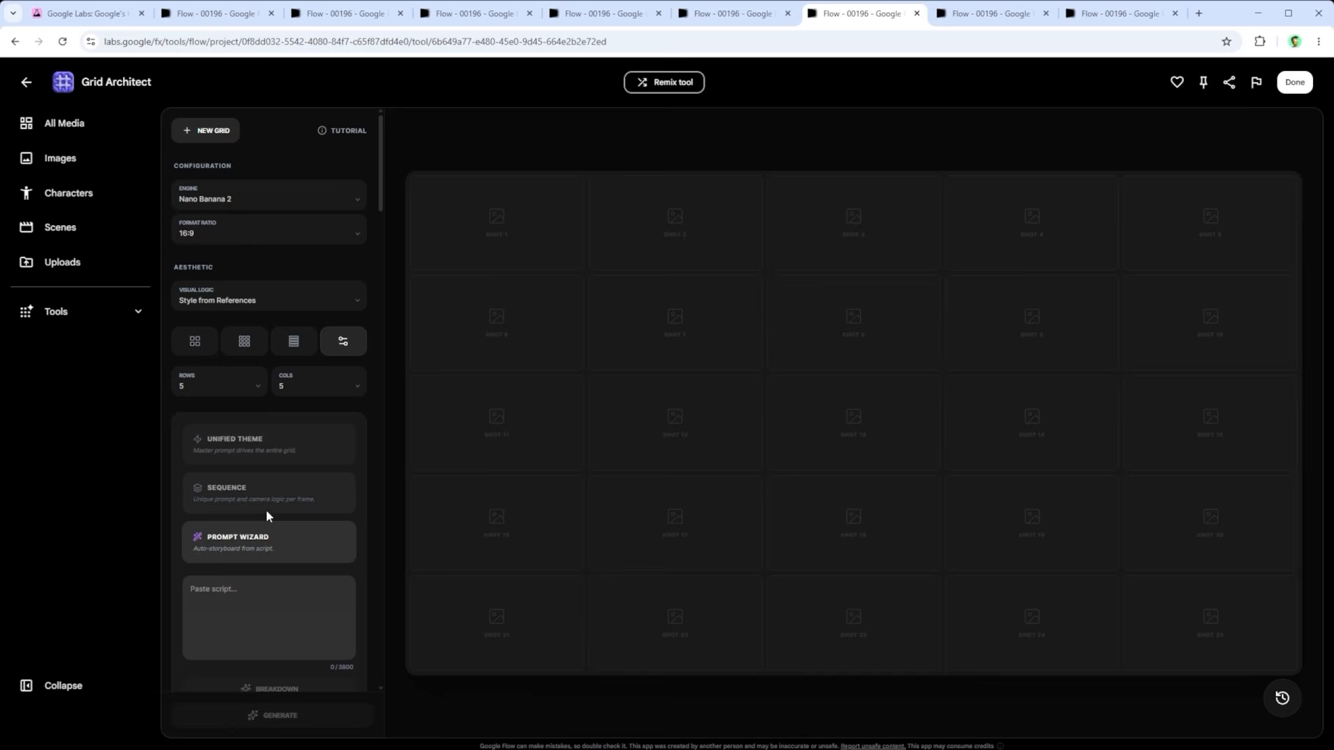
pyautogui.scroll(-10, 271, 511)
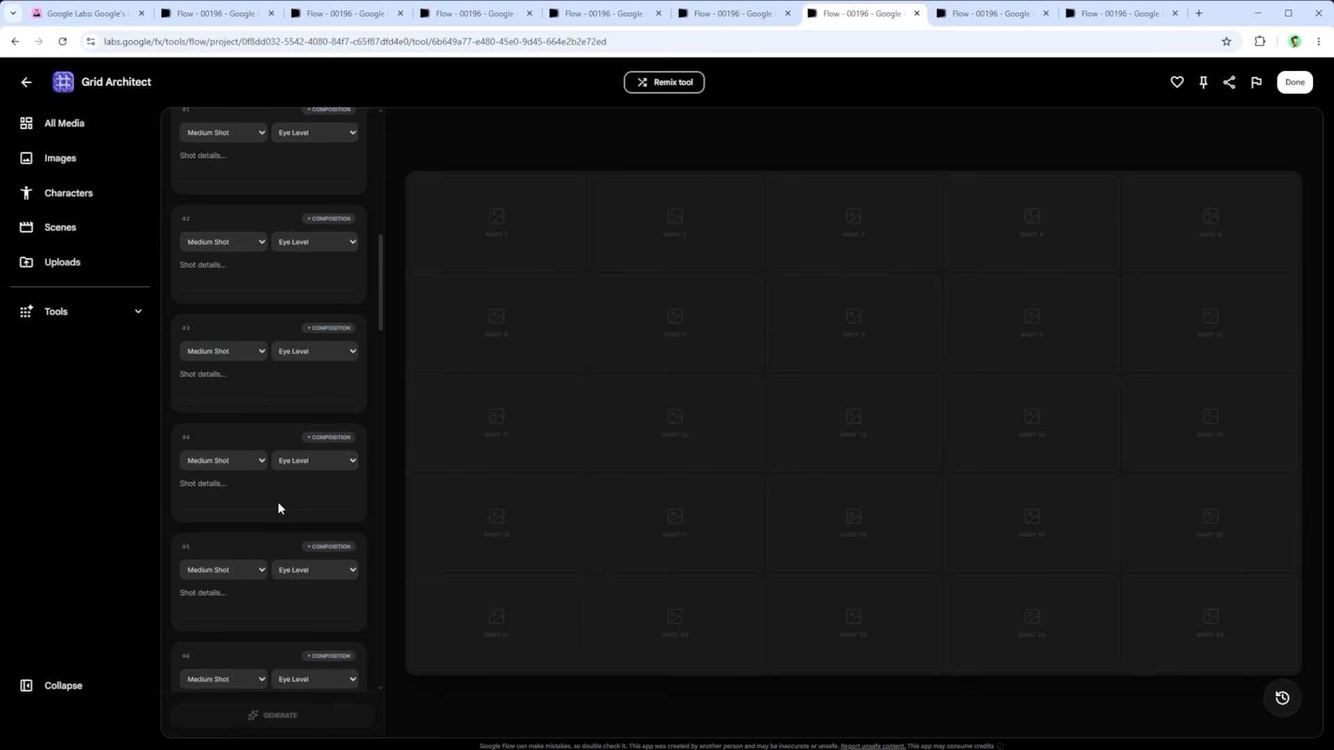
pyautogui.scroll(10, 278, 501)
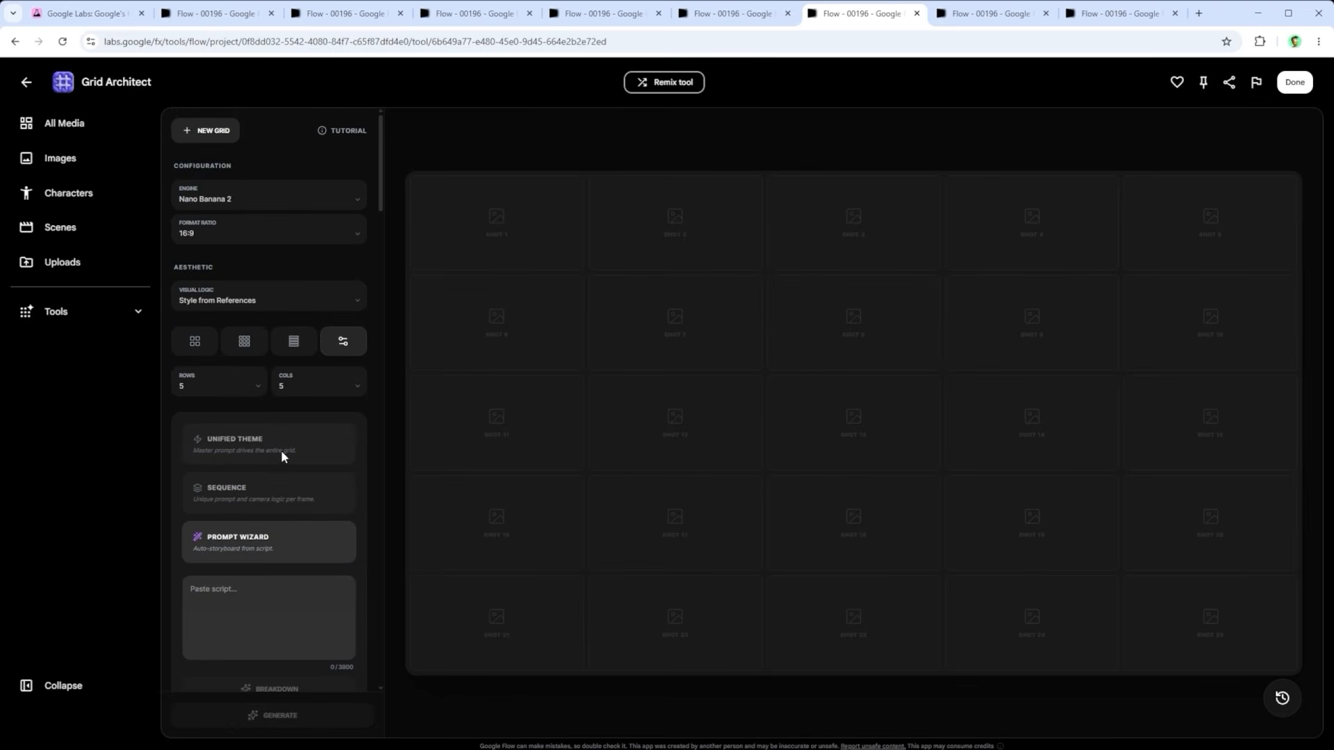
# Step: Set the grid to Unified Theme with the master prompt "Enter your prompt here [...]", and check the global references area
pyautogui.click(268, 439)
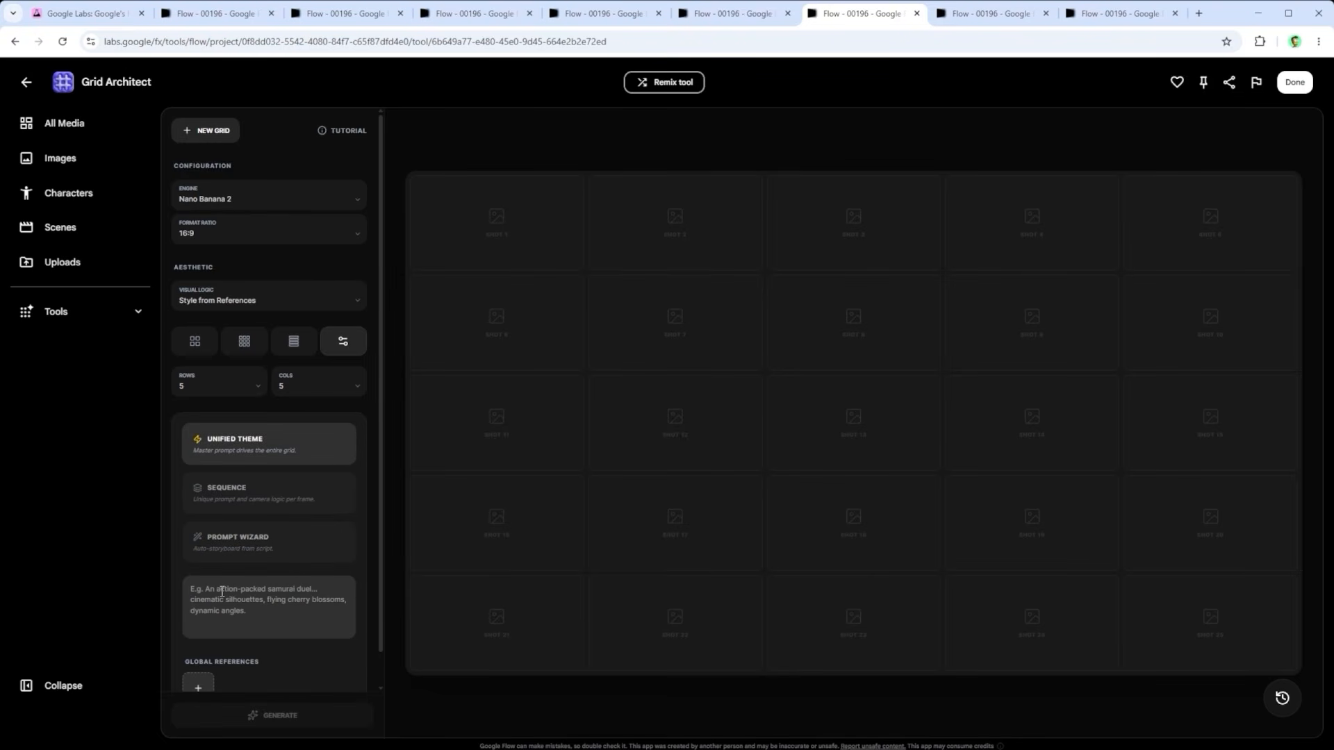
pyautogui.write('Enter your prompt here [...]')
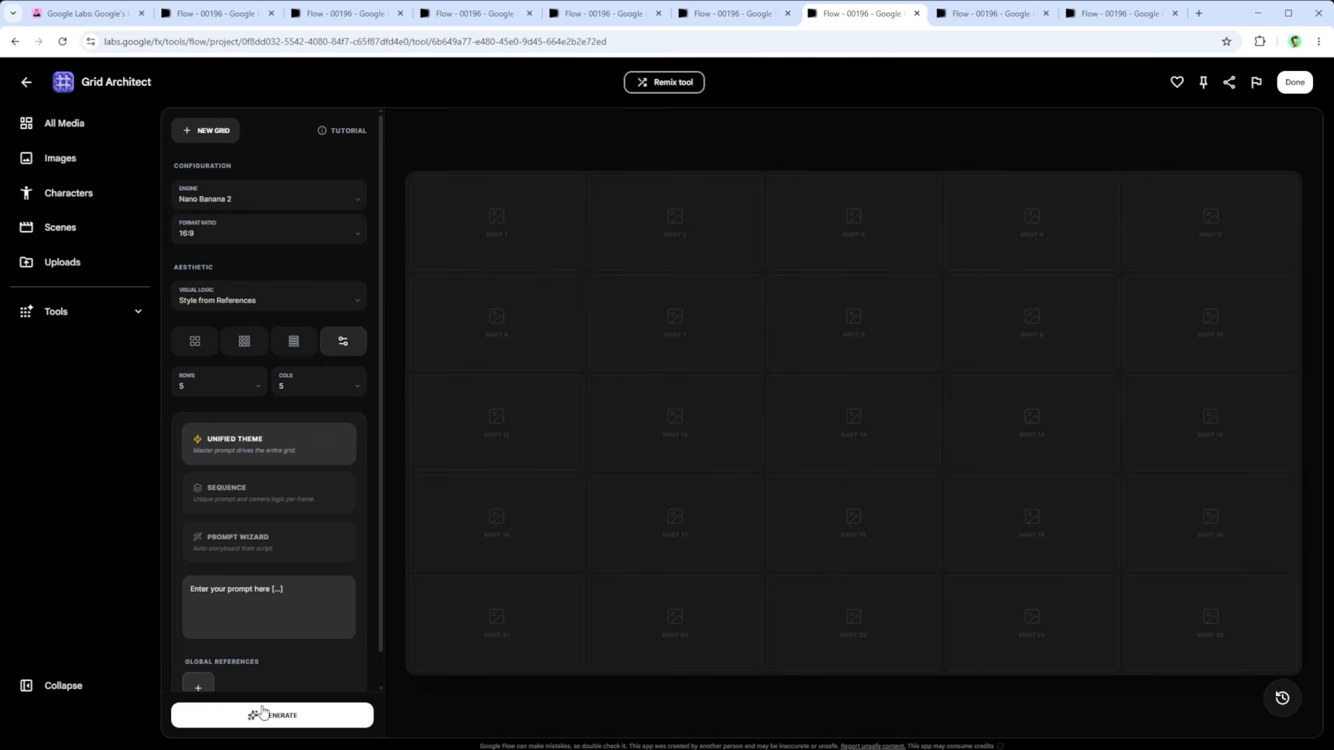
pyautogui.scroll(-1, 222, 649)
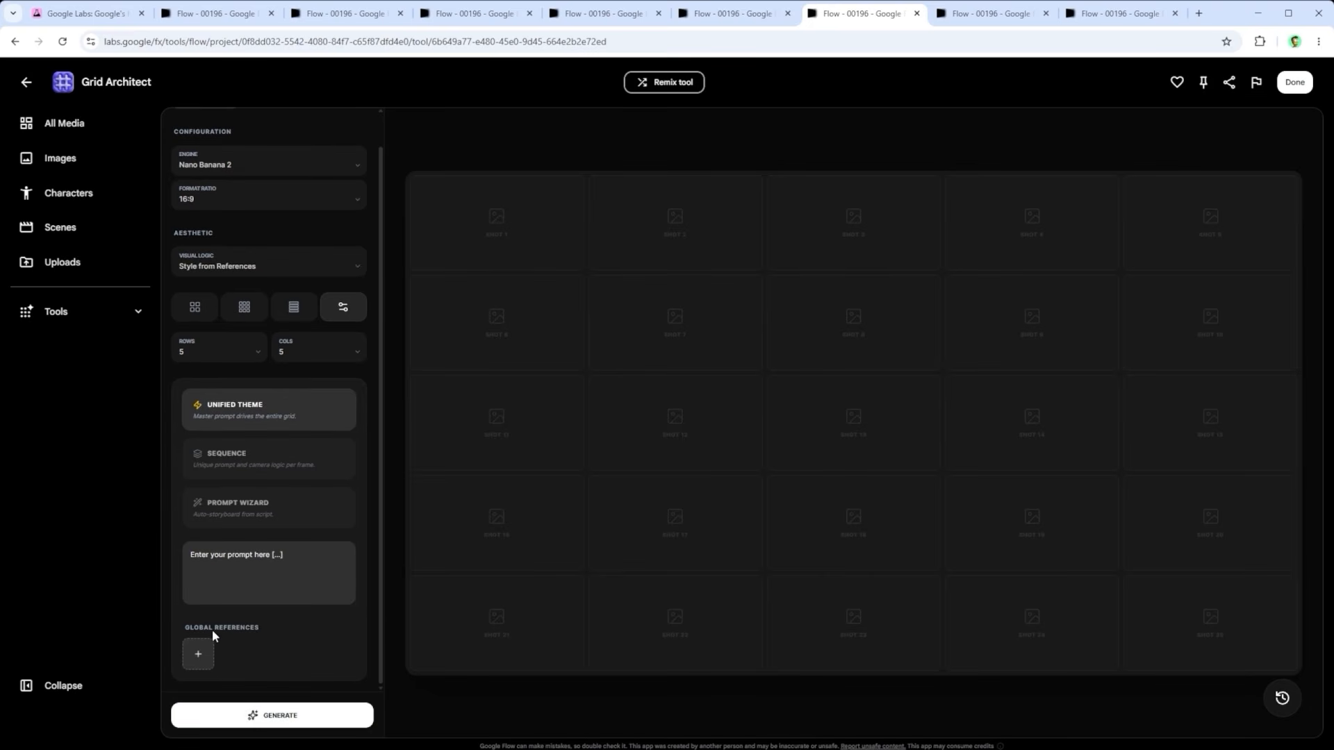
pyautogui.scroll(1, 233, 645)
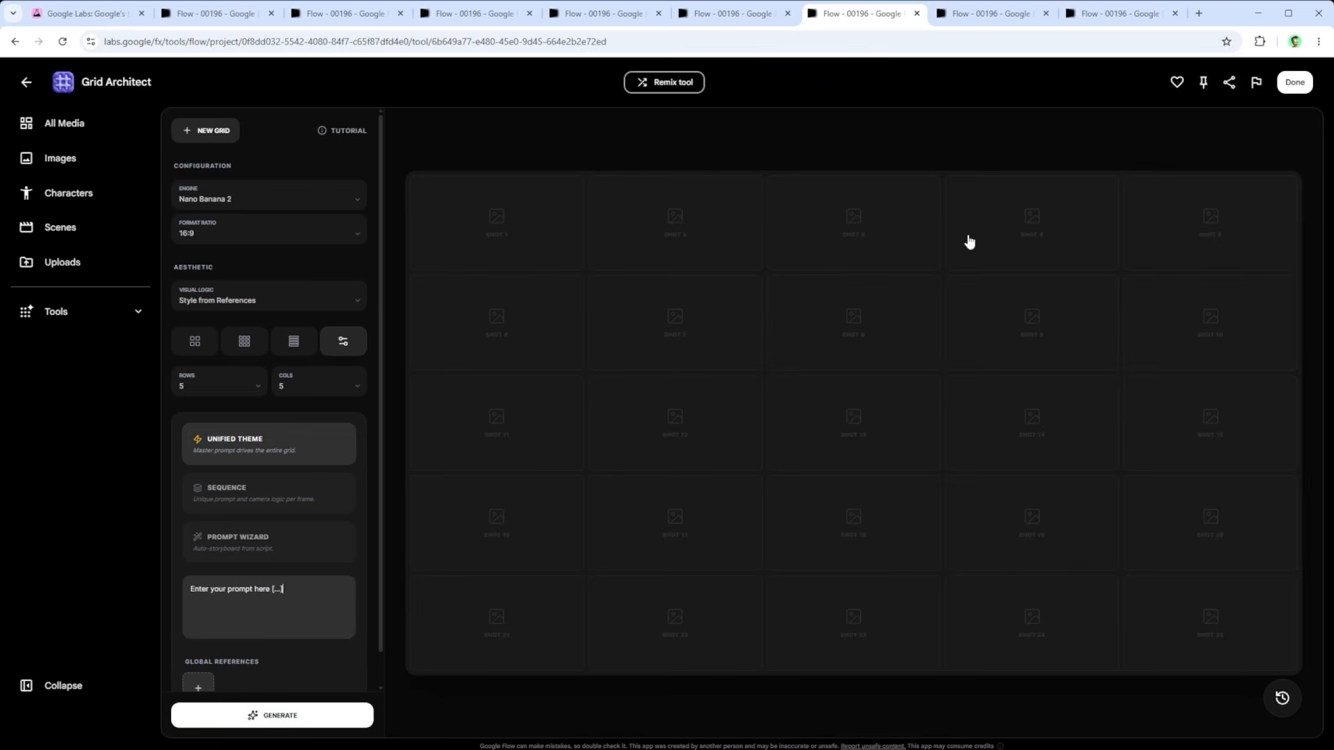
# Step: View the four-panel yak herder grid, and check the nine-image grid and its available actions in the project's media
pyautogui.click(991, 15)
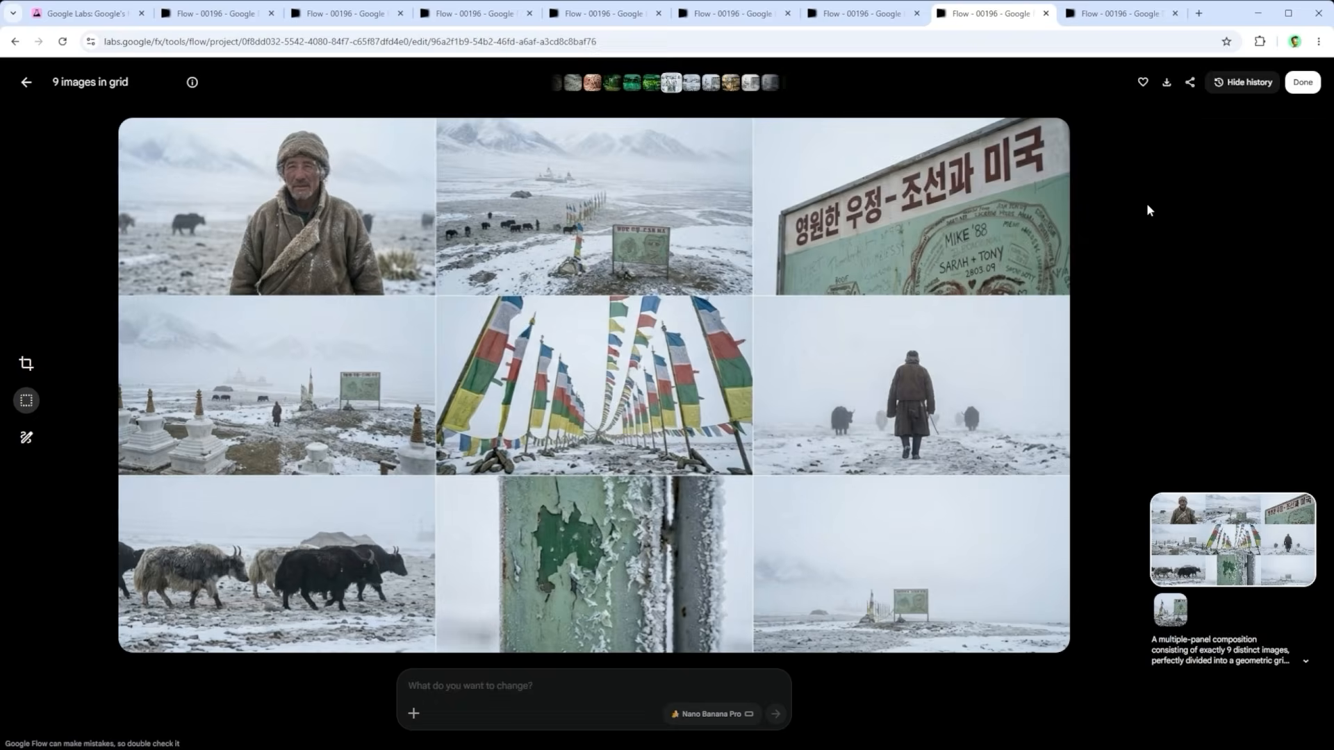
pyautogui.click(1119, 13)
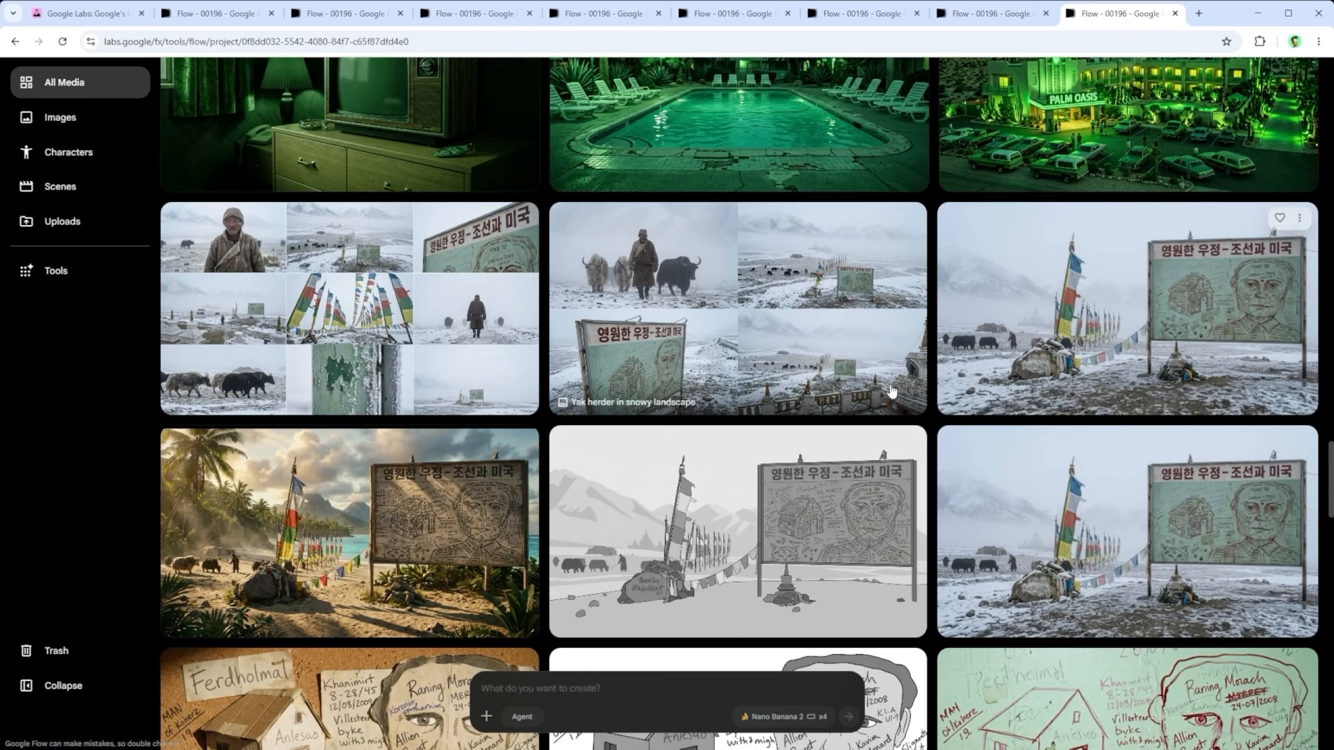
pyautogui.click(521, 222)
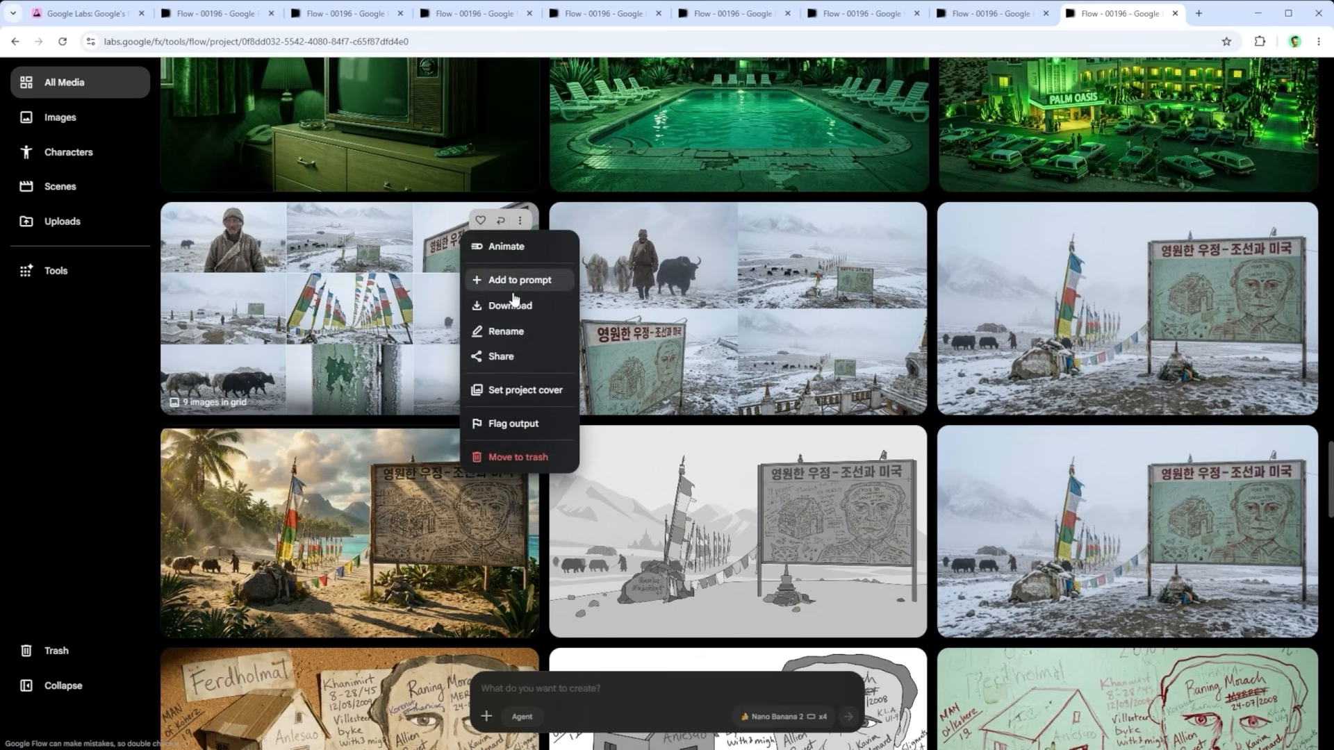
pyautogui.click(116, 353)
pyautogui.click(274, 307)
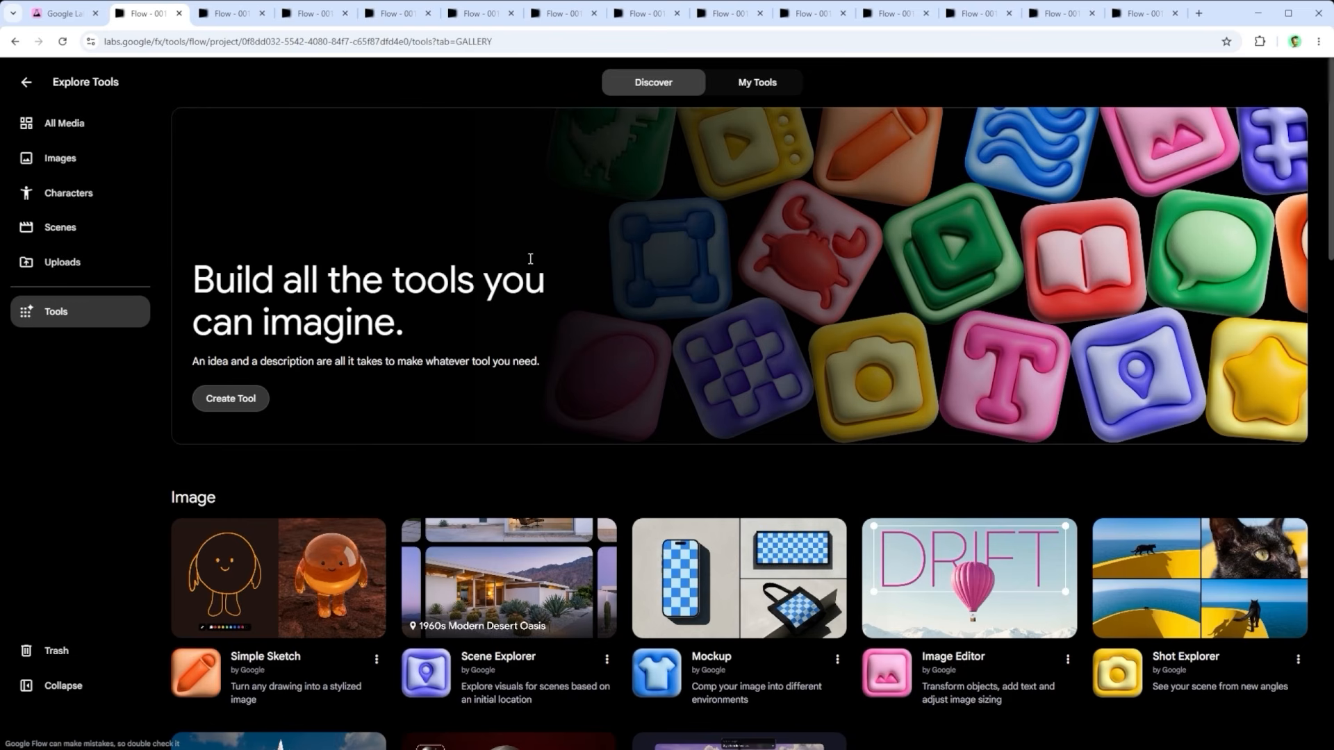
pyautogui.scroll(-1, 530, 259)
pyautogui.scroll(1, 530, 260)
pyautogui.click(233, 15)
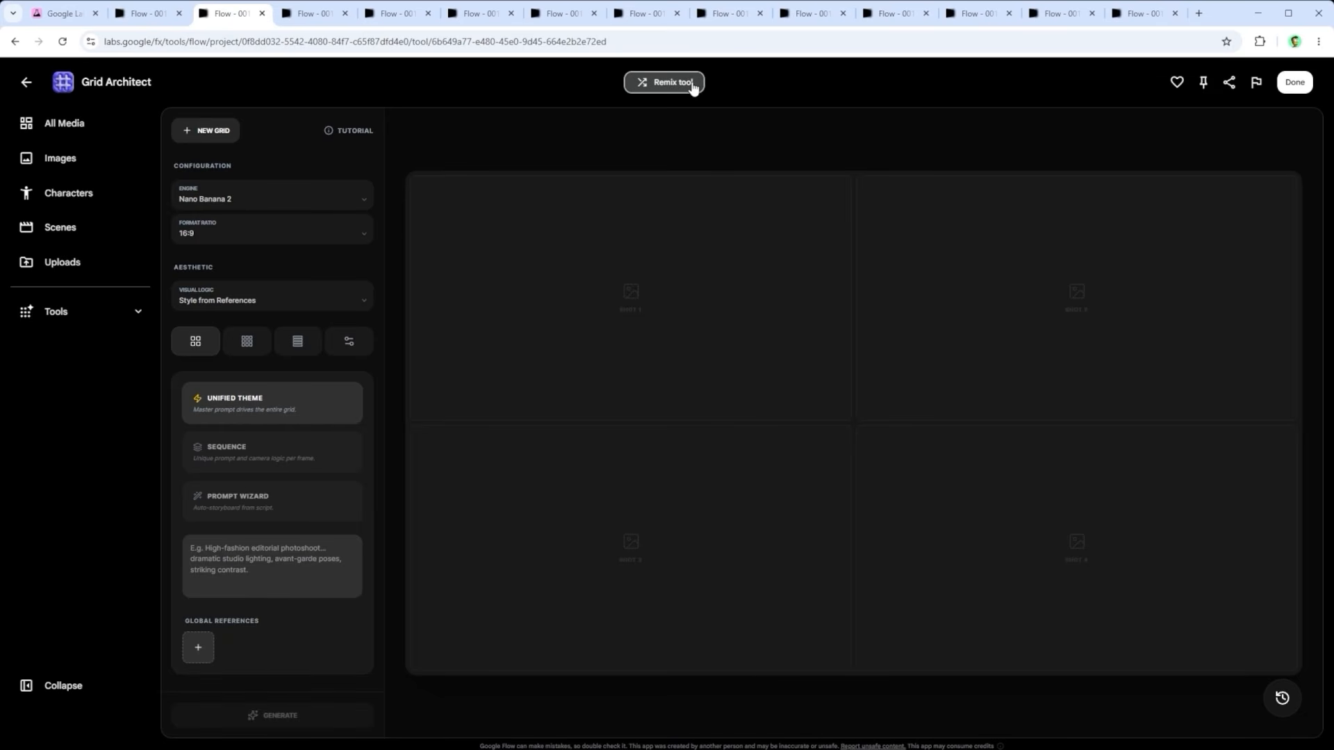
# Step: Open Grid Architect 2.0 for editing and read the Tool Builder request that adds the Quirky Cartoon and Refined Stylized Miniature styles
pyautogui.click(298, 14)
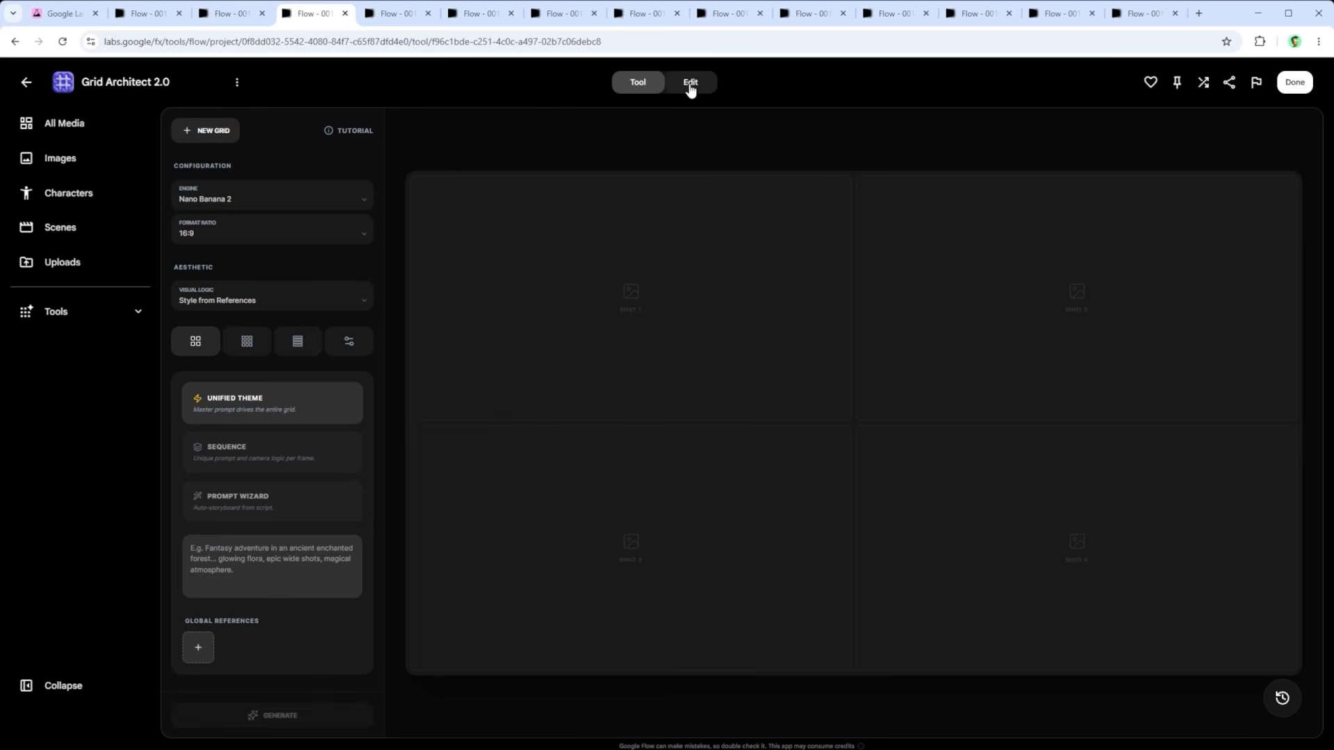
pyautogui.click(398, 16)
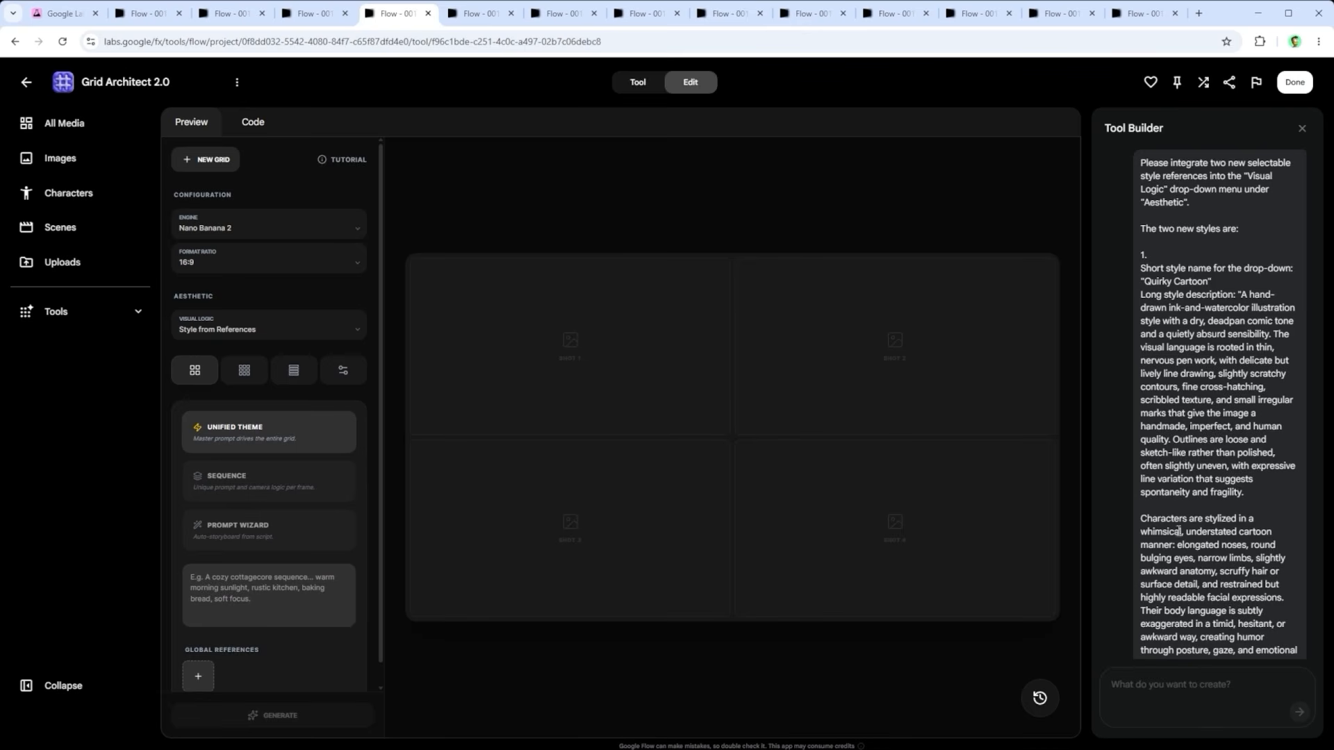
pyautogui.tripleClick(1187, 584)
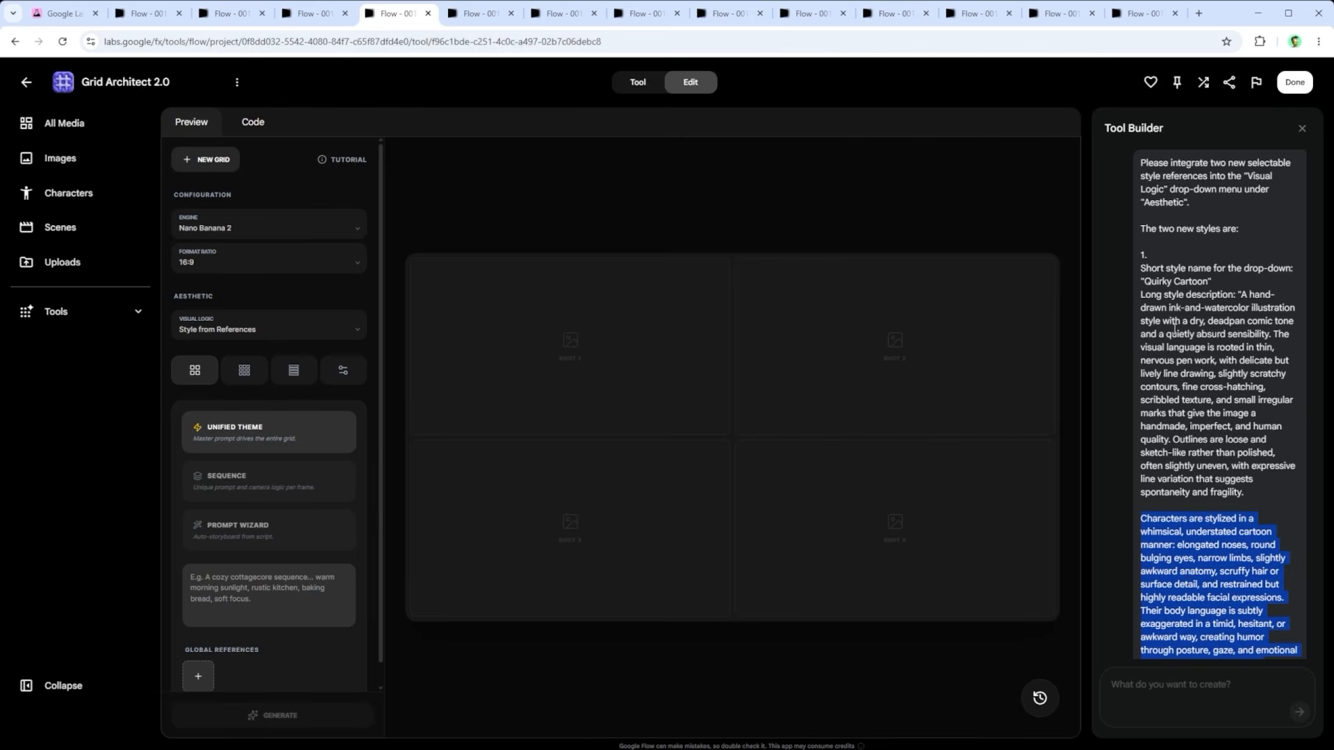
pyautogui.click(1187, 584)
pyautogui.scroll(-4, 1173, 304)
pyautogui.scroll(-10, 1173, 304)
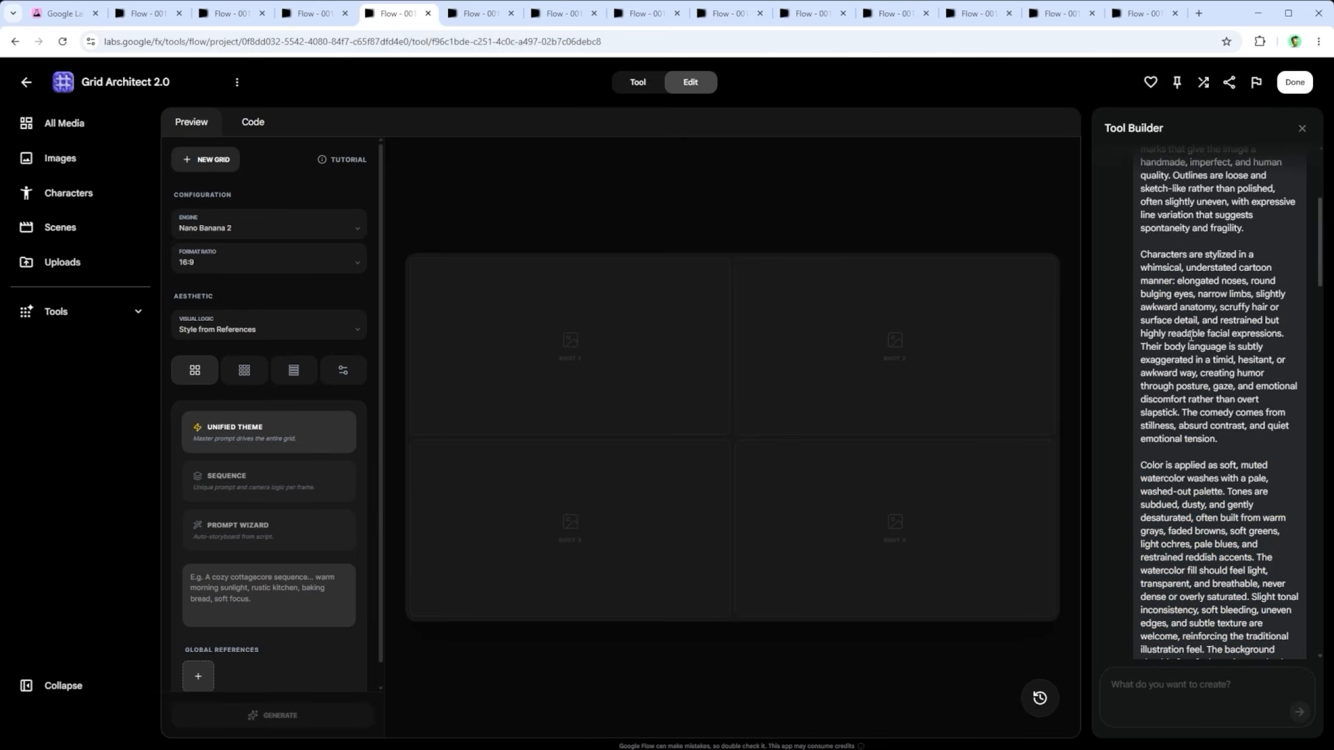
pyautogui.scroll(-10, 1202, 391)
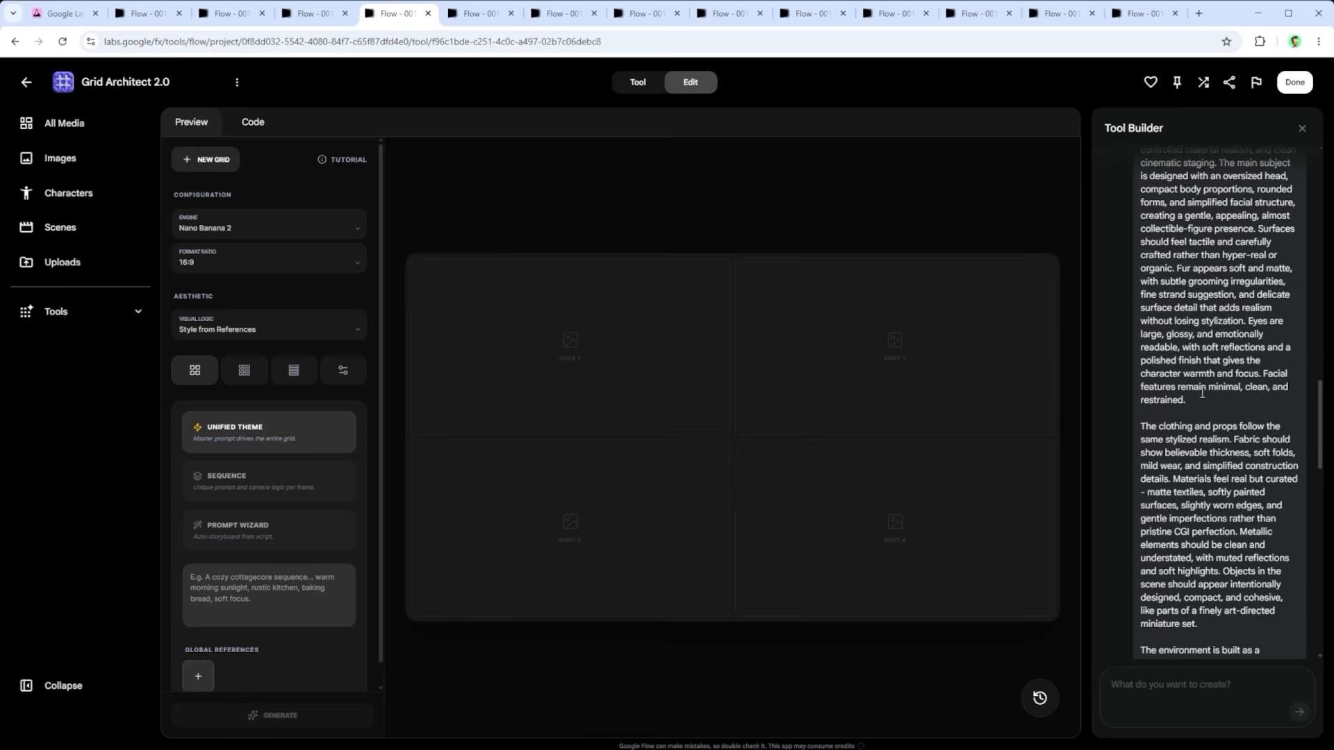
pyautogui.scroll(-3, 1202, 398)
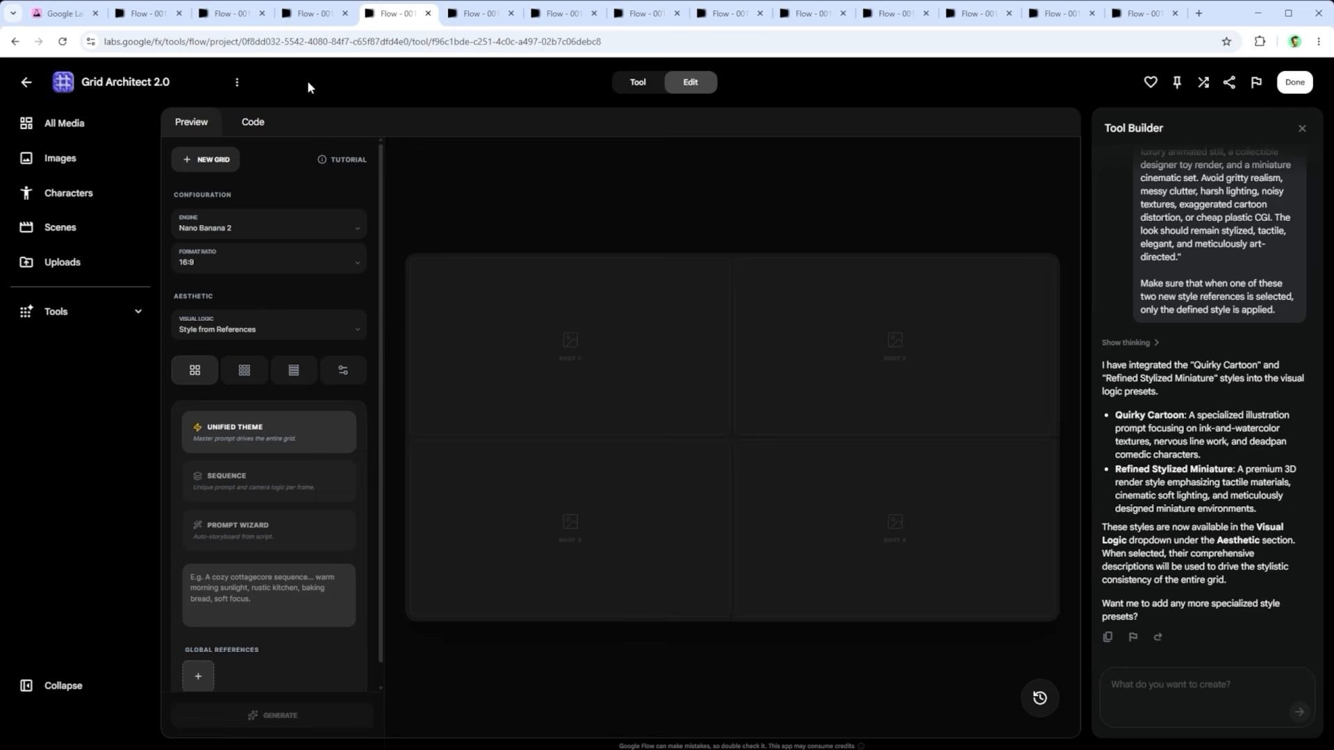
# Step: Compare the Visual Logic style options in the original Grid Architect with those in Grid Architect 2.0
pyautogui.click(485, 16)
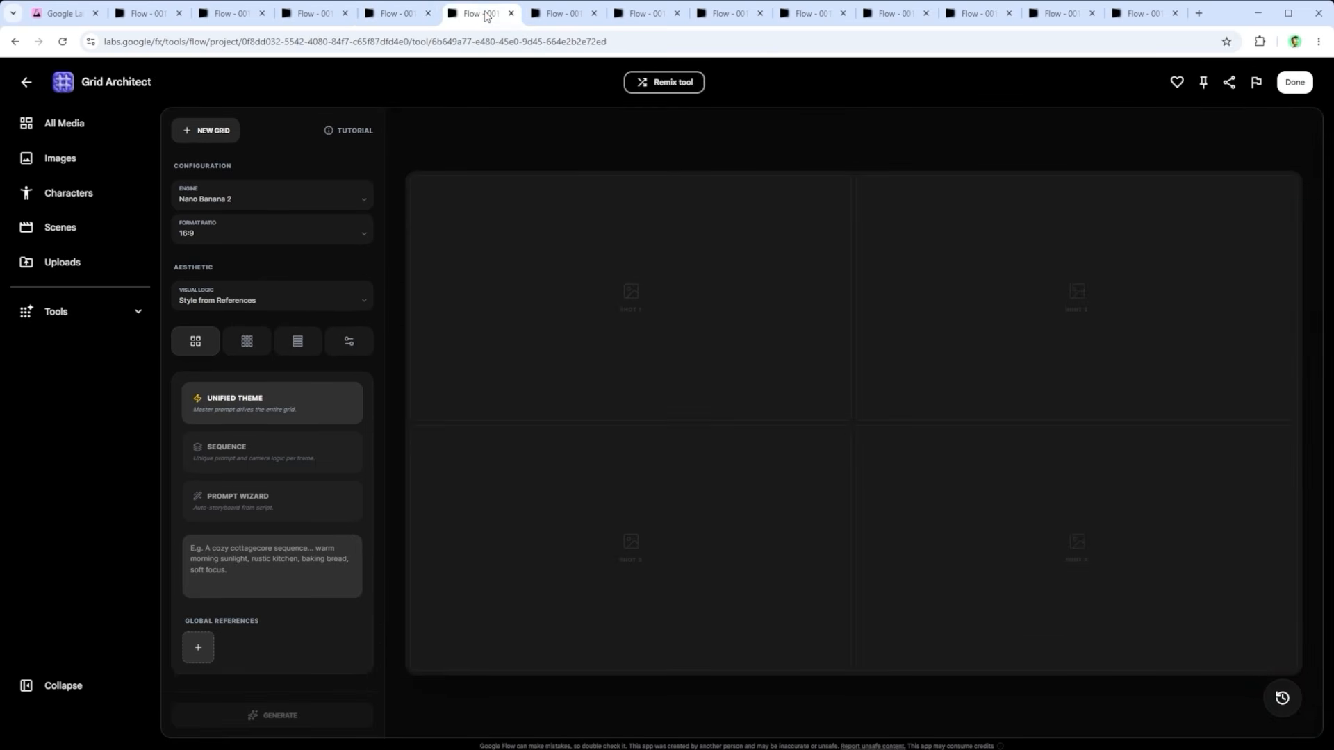
pyautogui.click(280, 294)
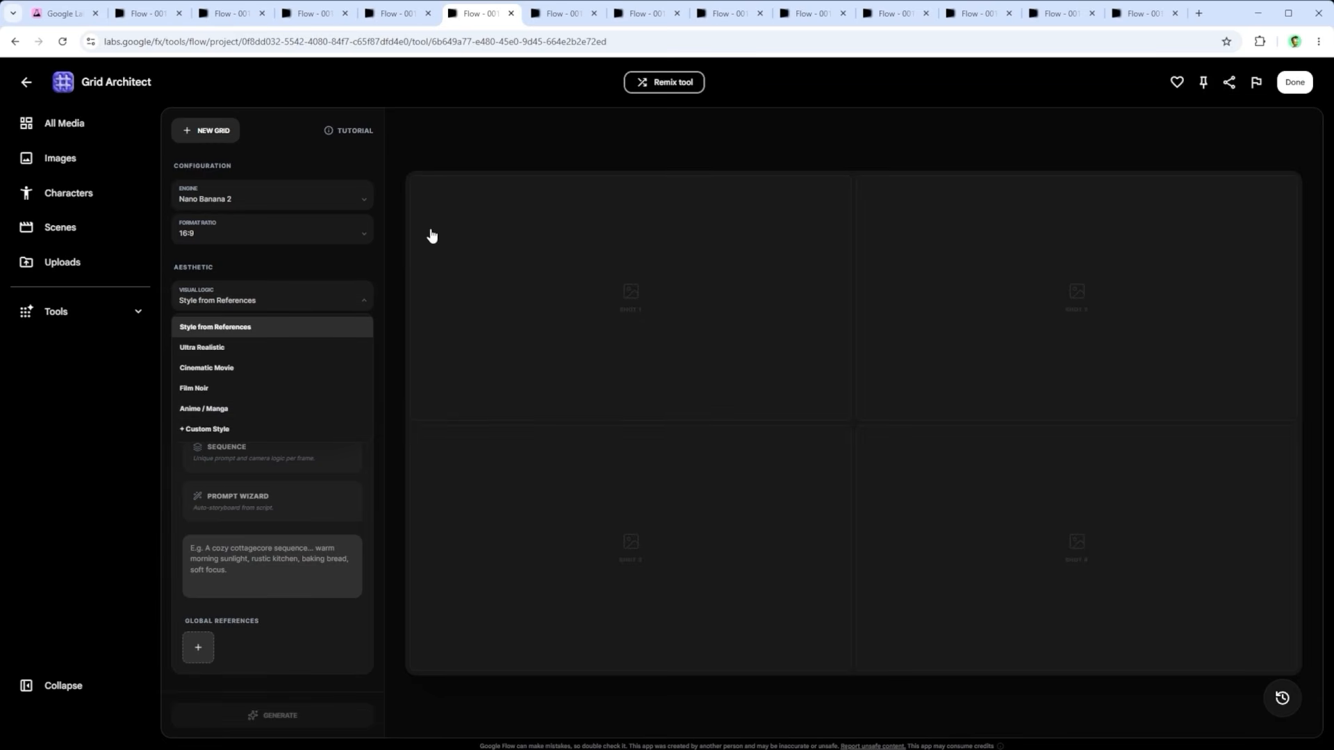
pyautogui.click(574, 17)
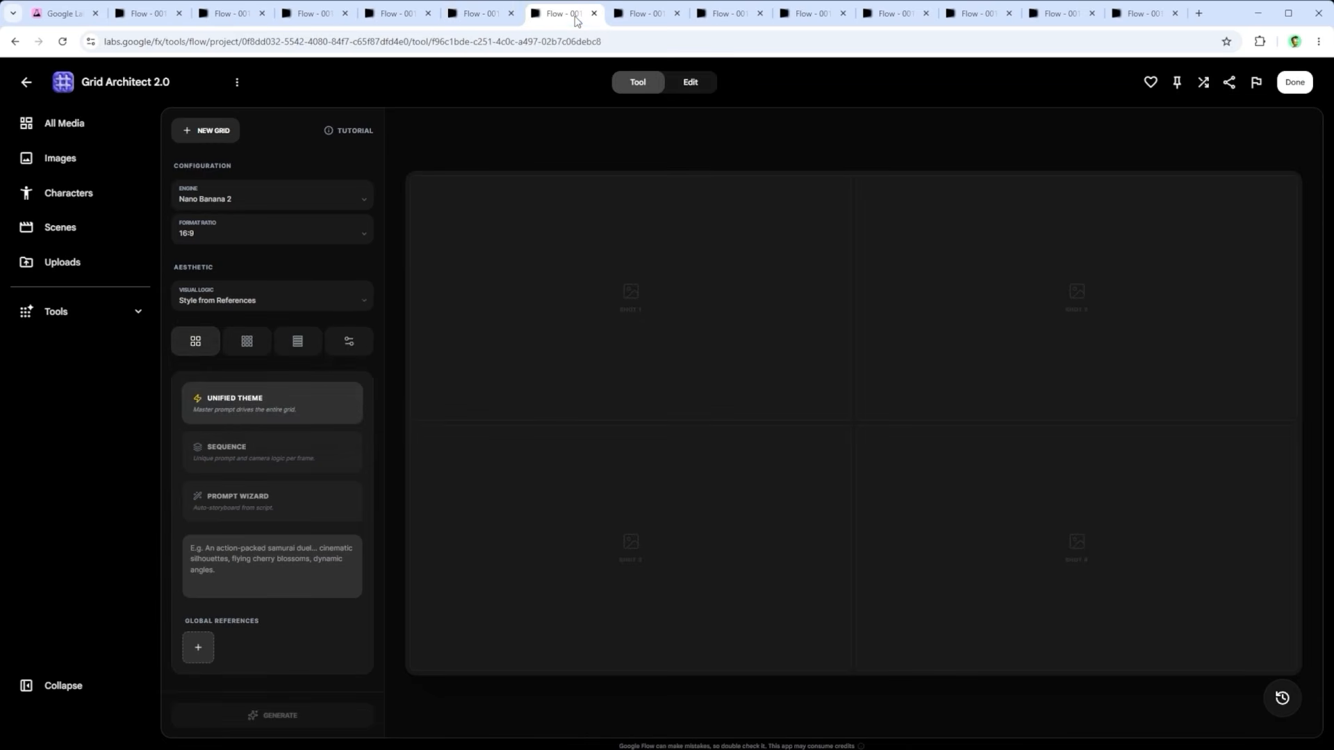
pyautogui.click(244, 301)
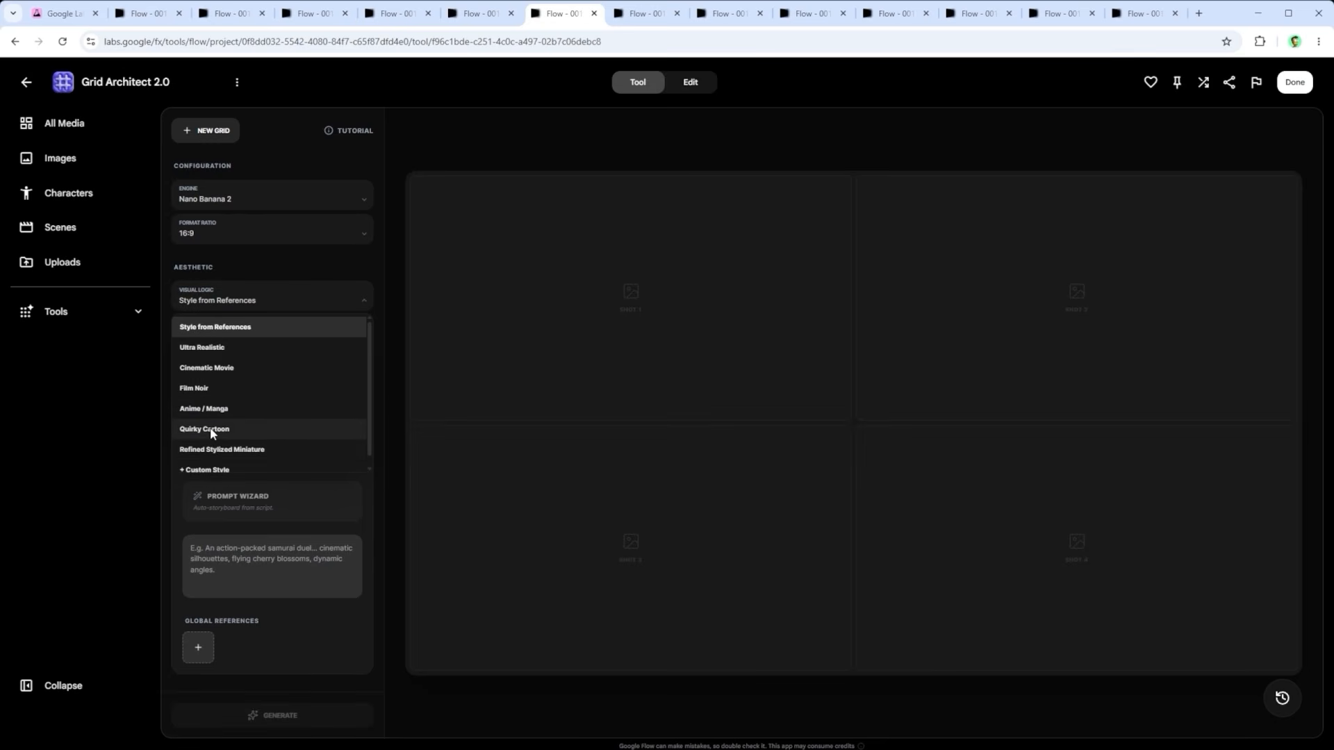
# Step: View the four-panel grids in the new styles, from the man on the plank to the 3D grandma grilling with a flamethrower
pyautogui.click(643, 14)
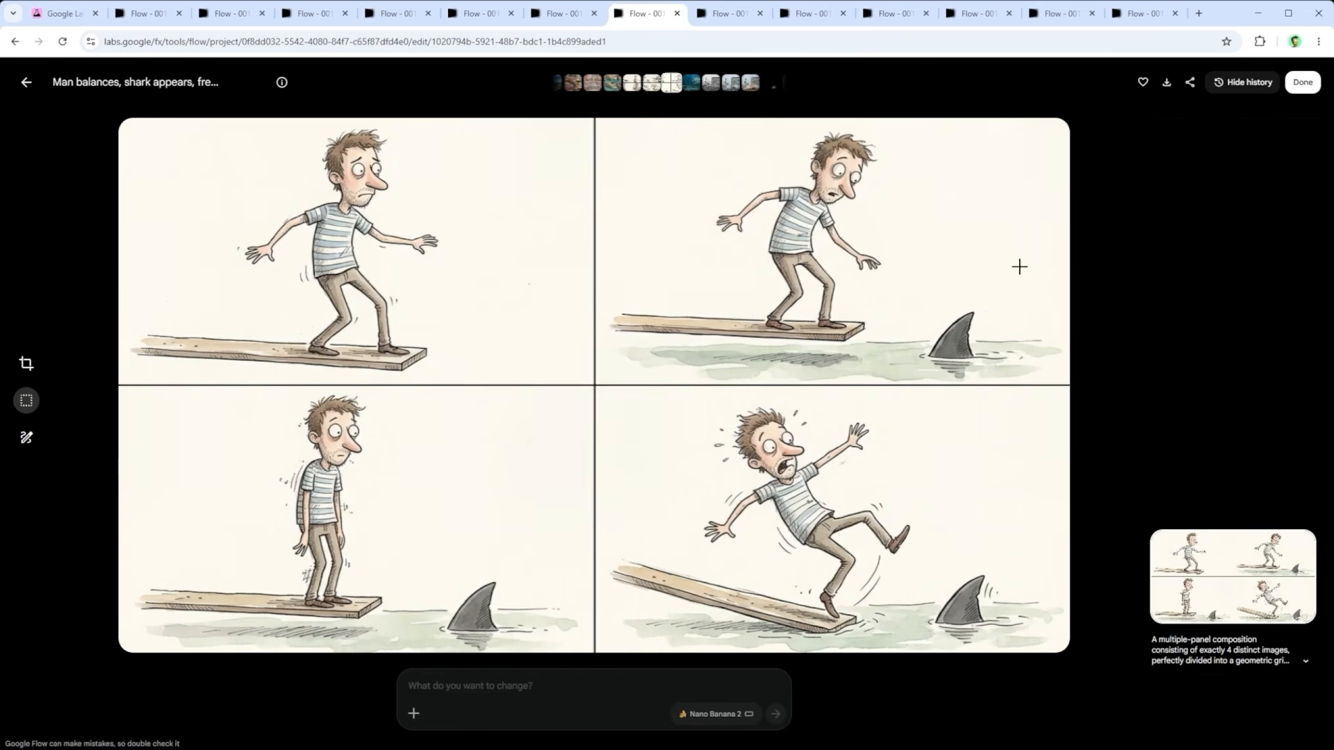
pyautogui.press('Left')
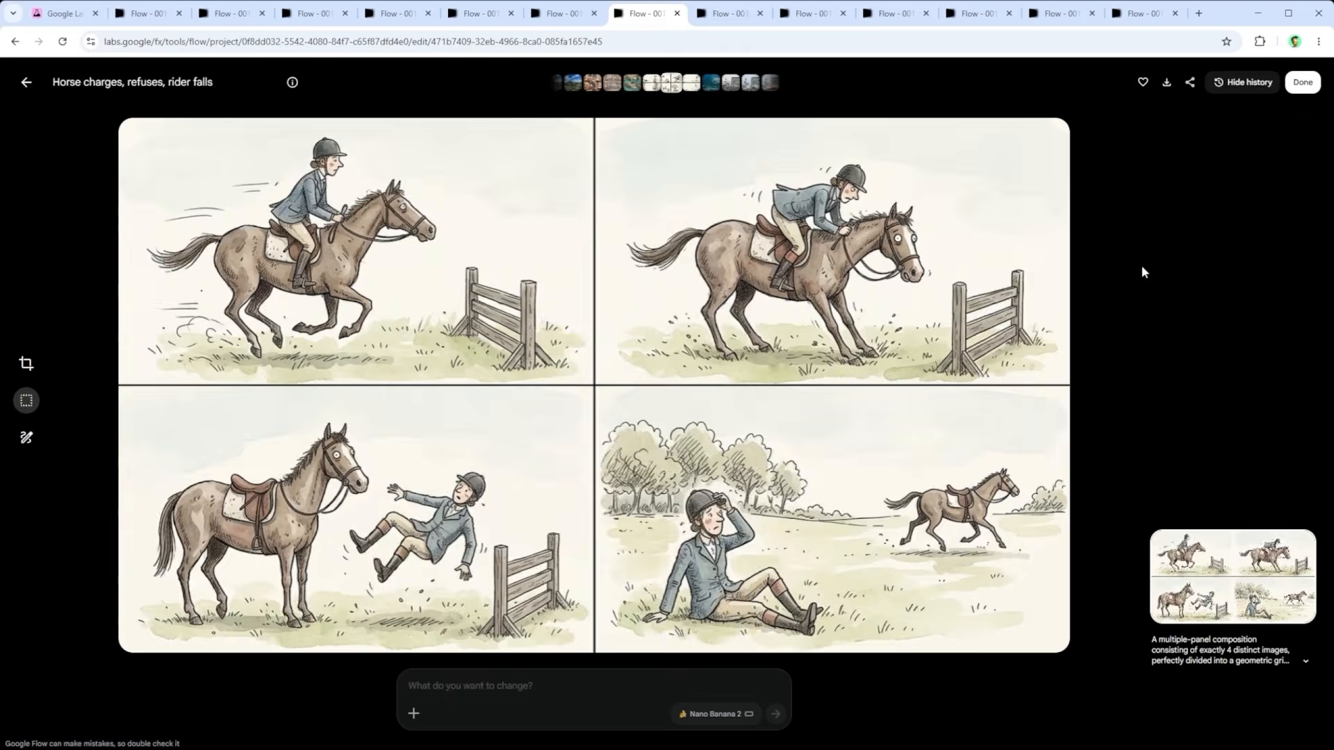
pyautogui.press('Left')
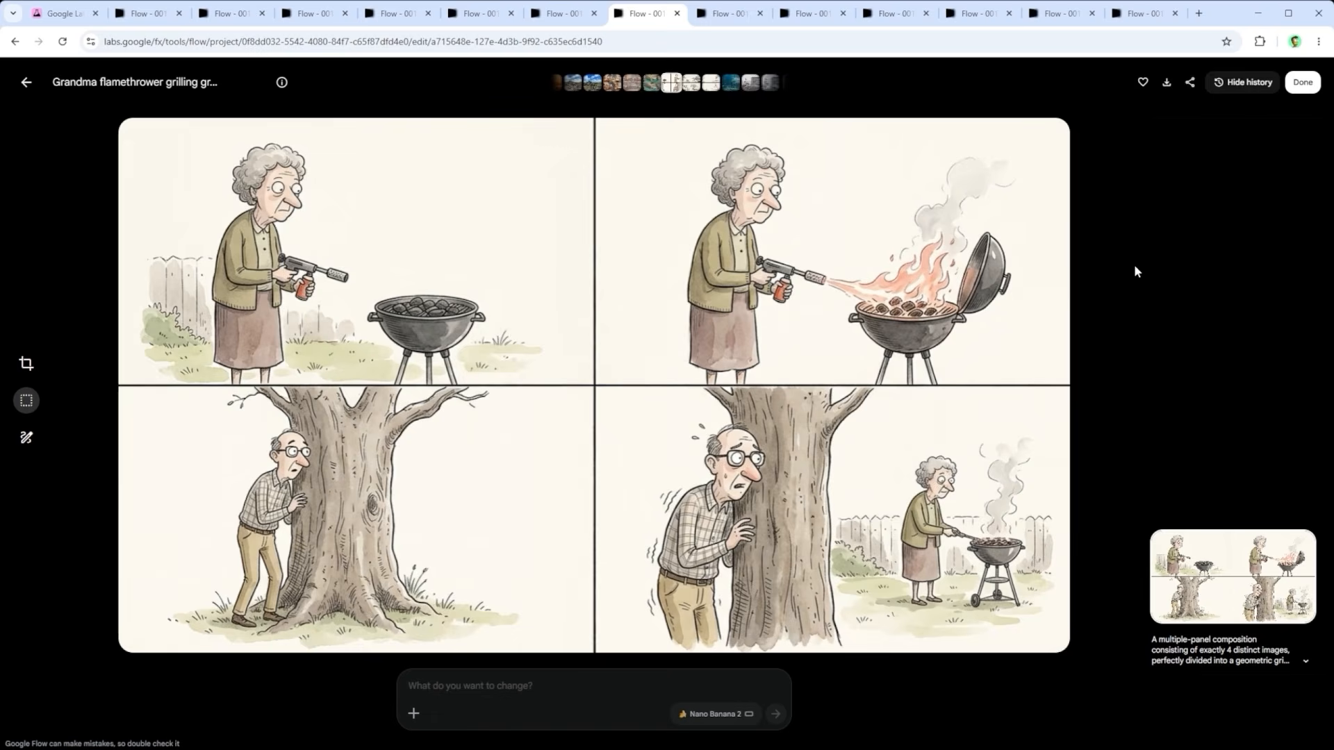
pyautogui.press('Left')
pyautogui.press('Left')
pyautogui.press('Left')
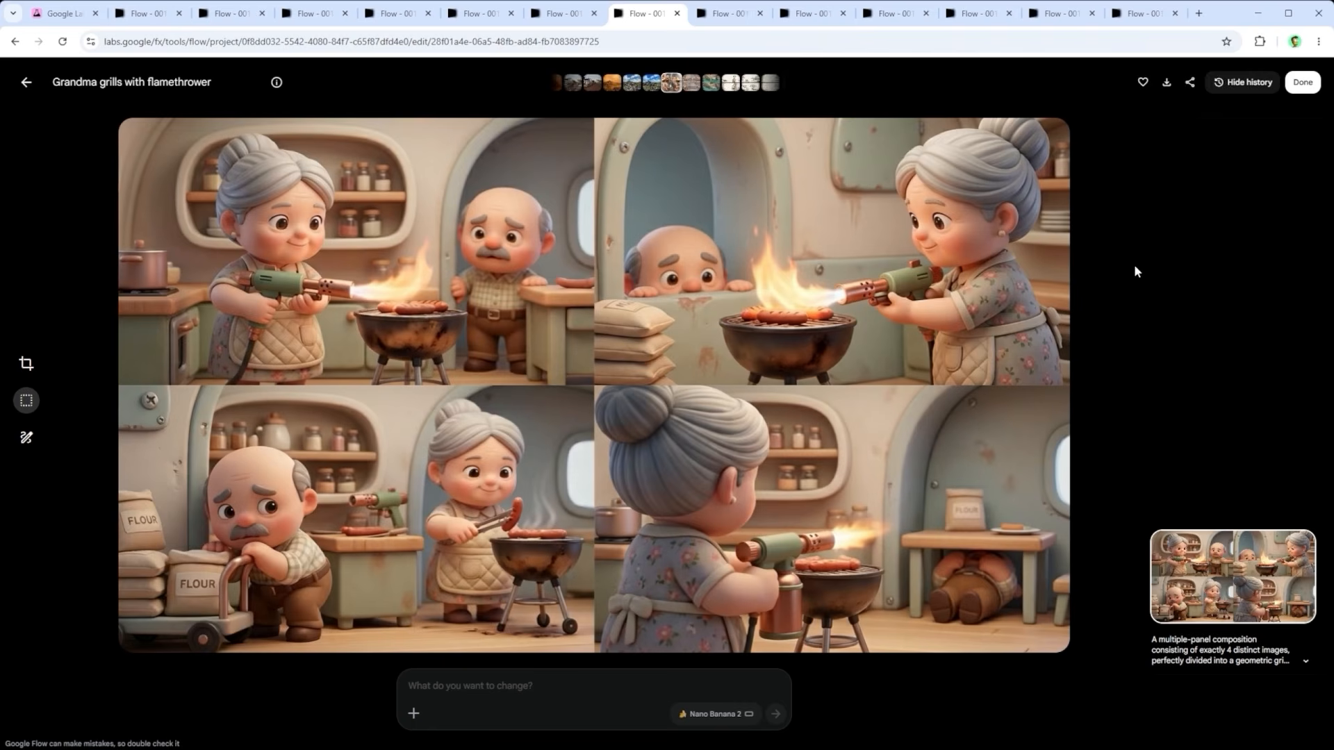
# Step: Create a new tool from a pasted description: photorealistic ambient transformations chosen by dropdown, including Snow, Covered with Trash and With a Yellow Excavator, output 16:9
pyautogui.click(724, 11)
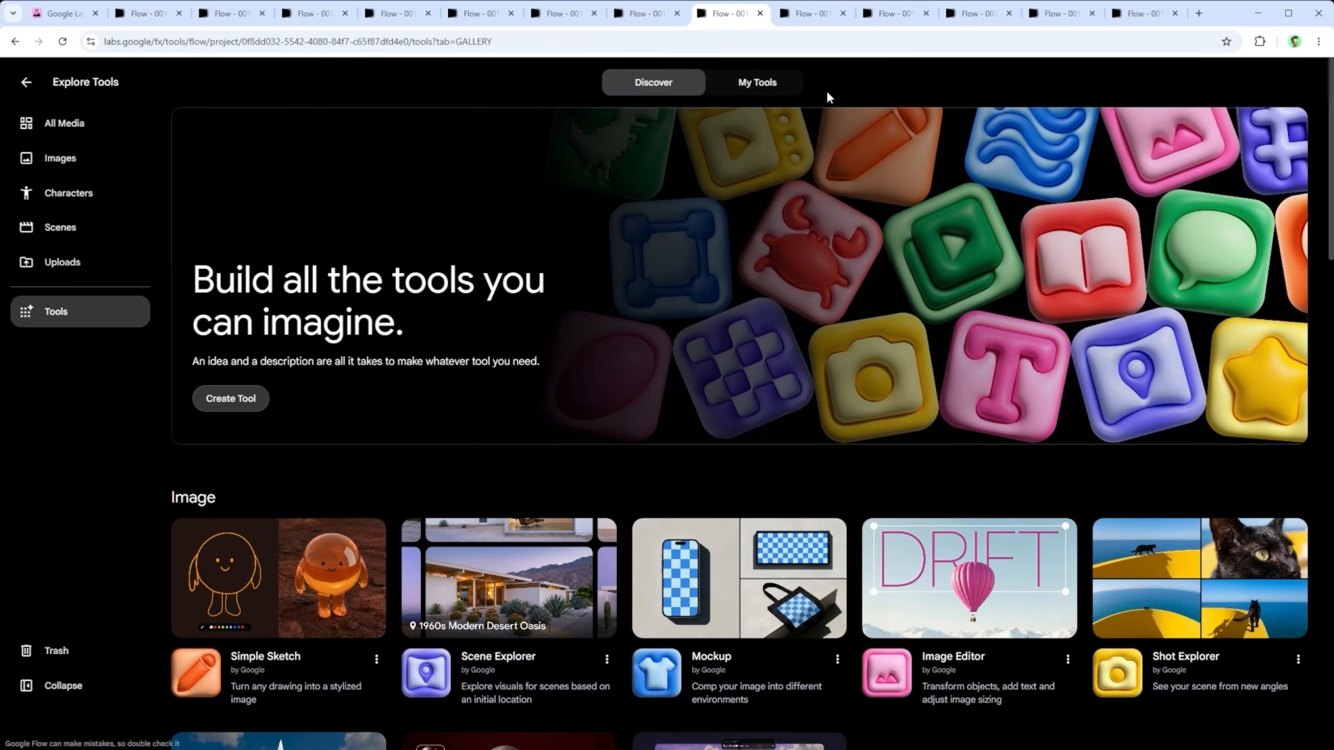
pyautogui.click(809, 21)
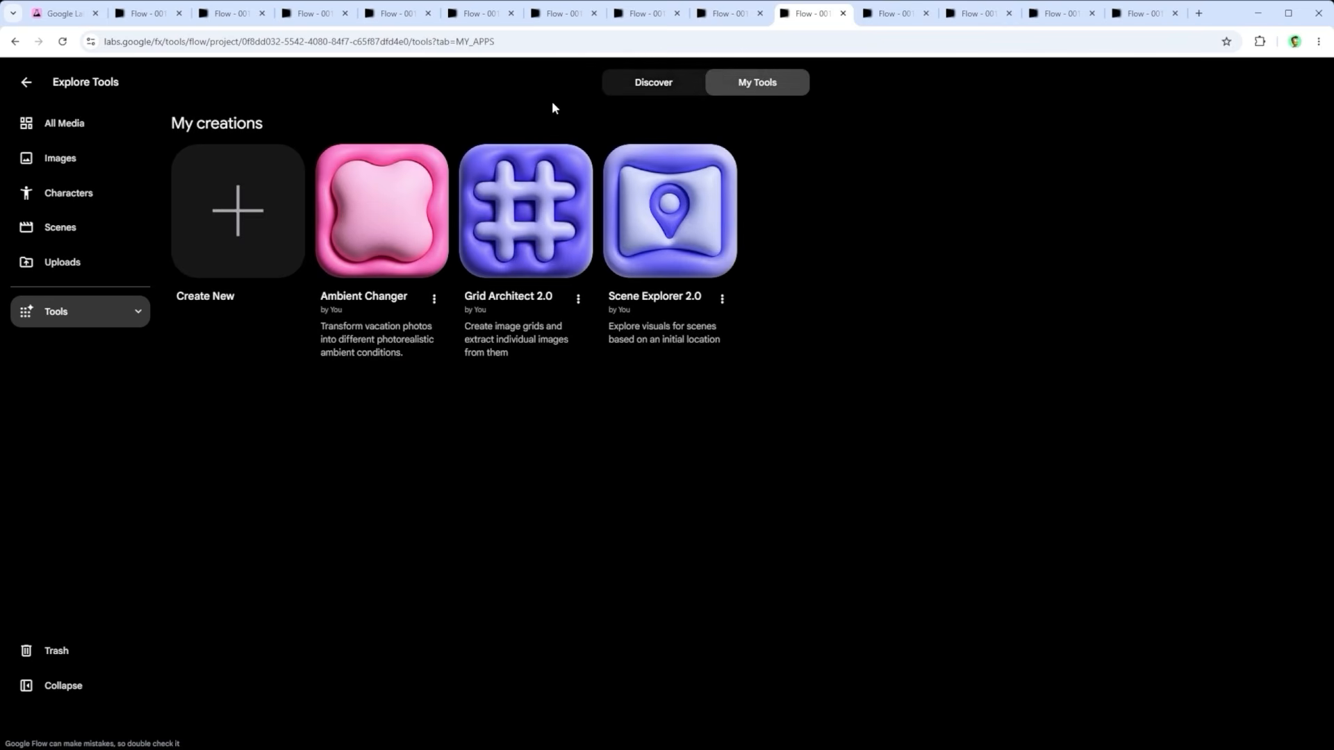
pyautogui.click(883, 16)
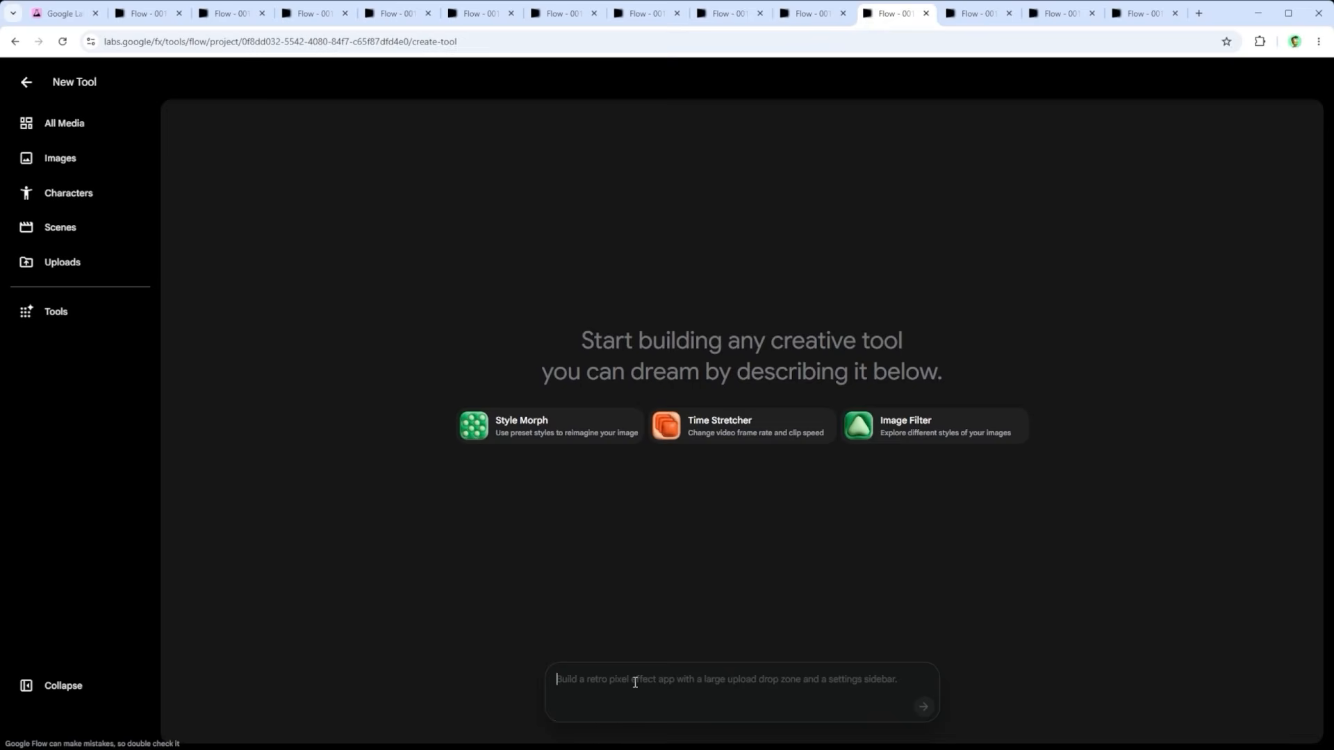
pyautogui.hotkey('ctrl', 'v')
pyautogui.click(924, 707)
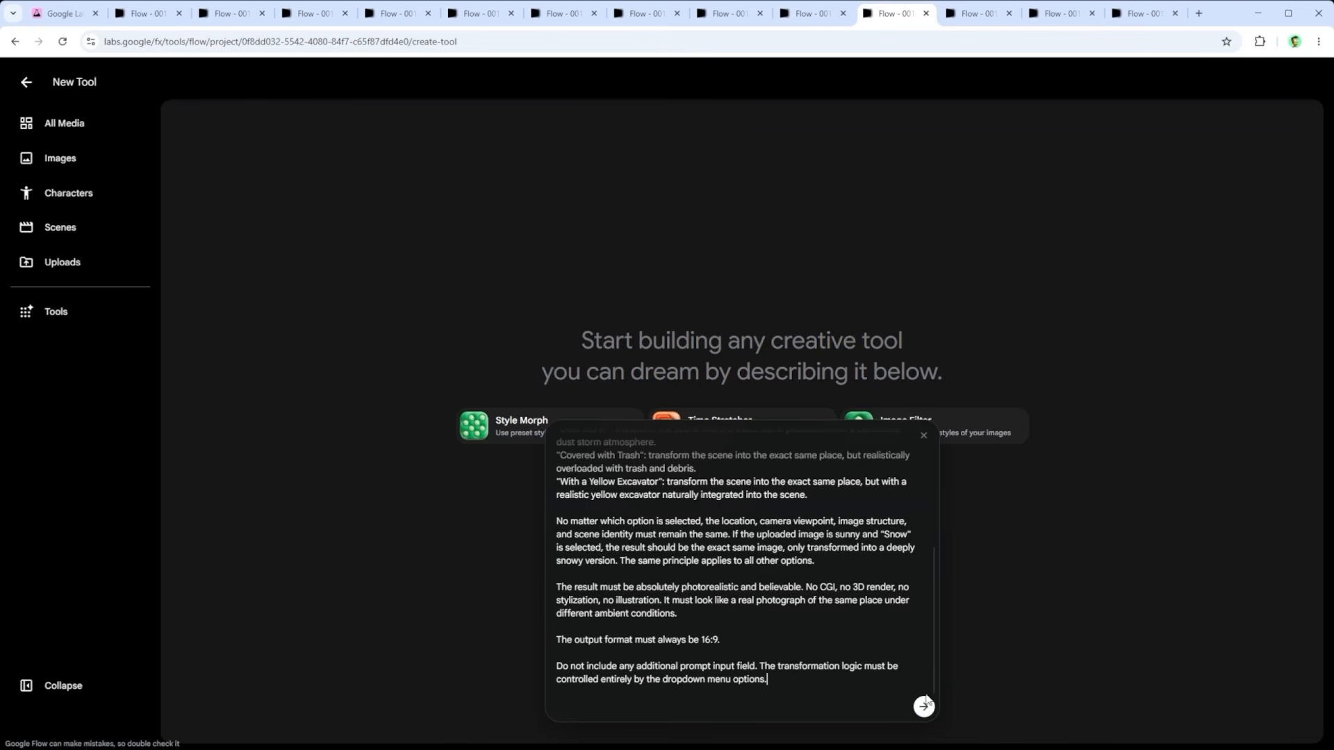
# Step: Check the Ambient Changer tool and view its images: the dust storm landscape and the road train with trash, dust, rain, fog and excavator
pyautogui.click(972, 13)
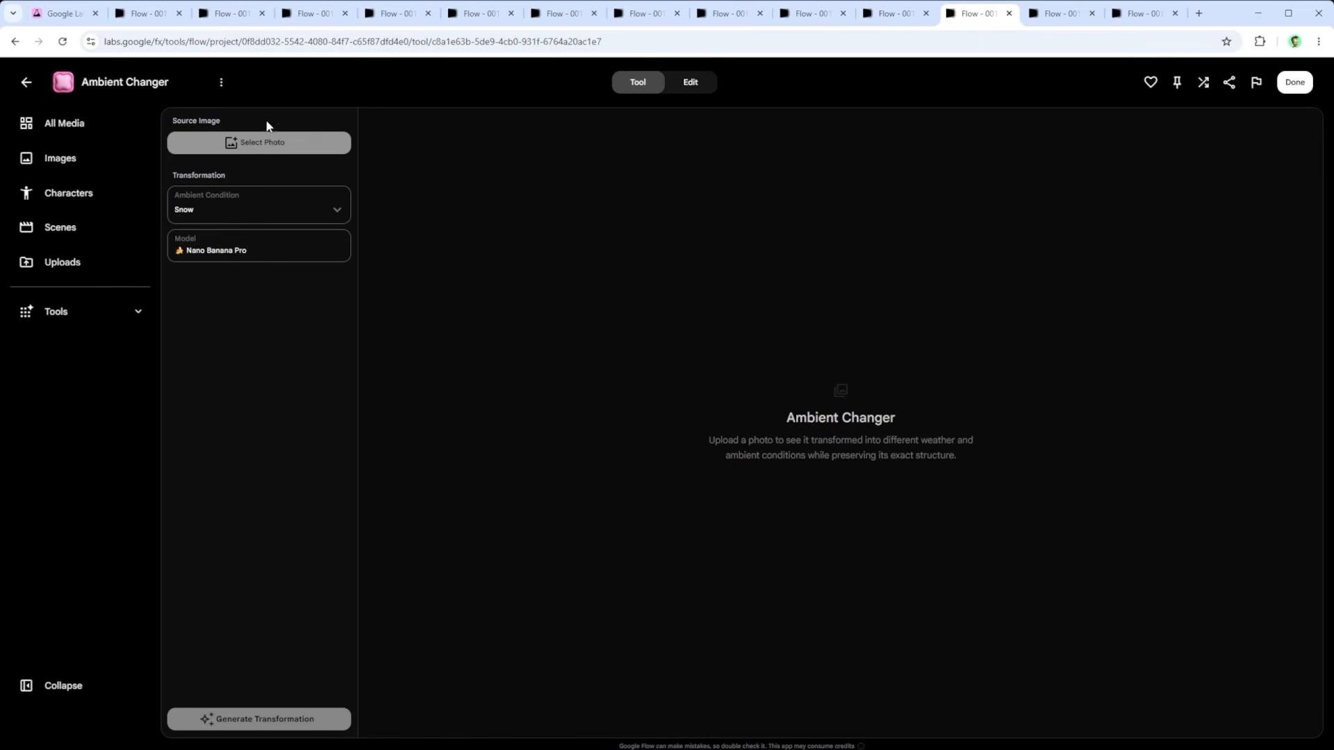
pyautogui.click(1060, 15)
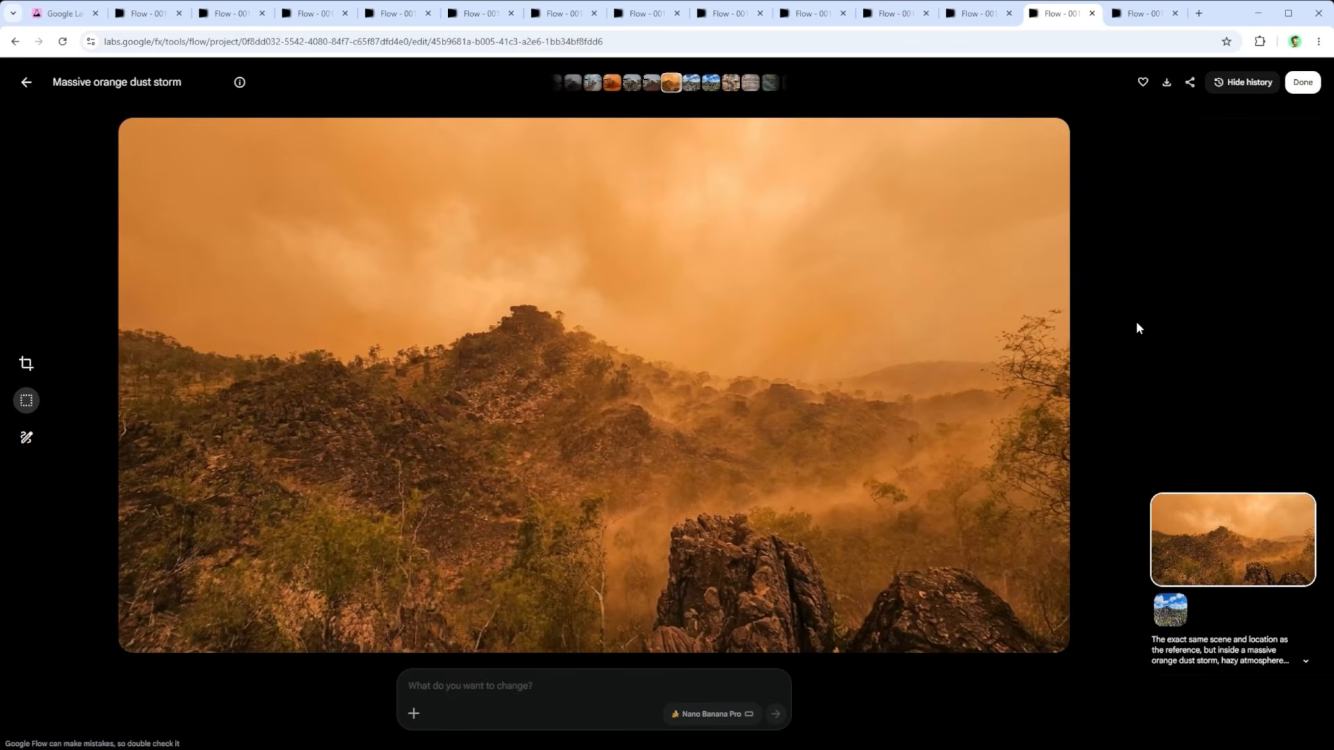
pyautogui.press('Left')
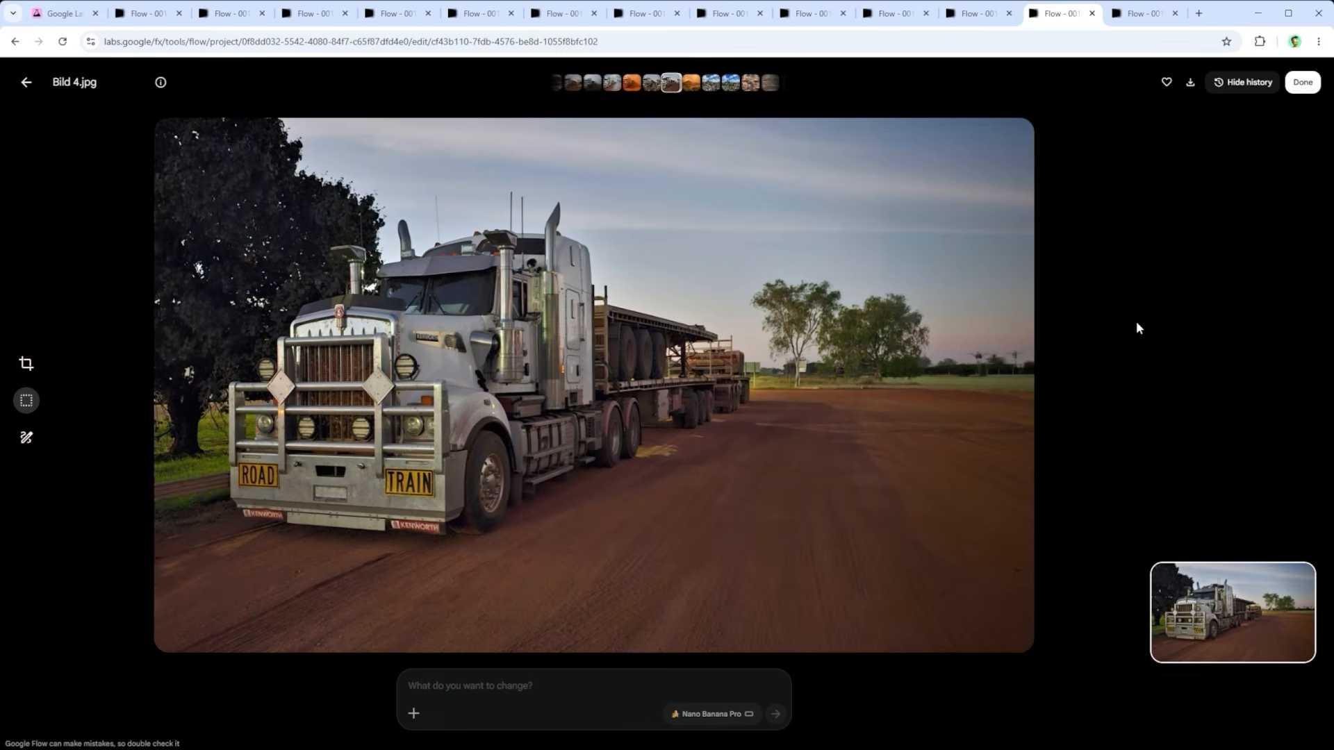
pyautogui.press('Left')
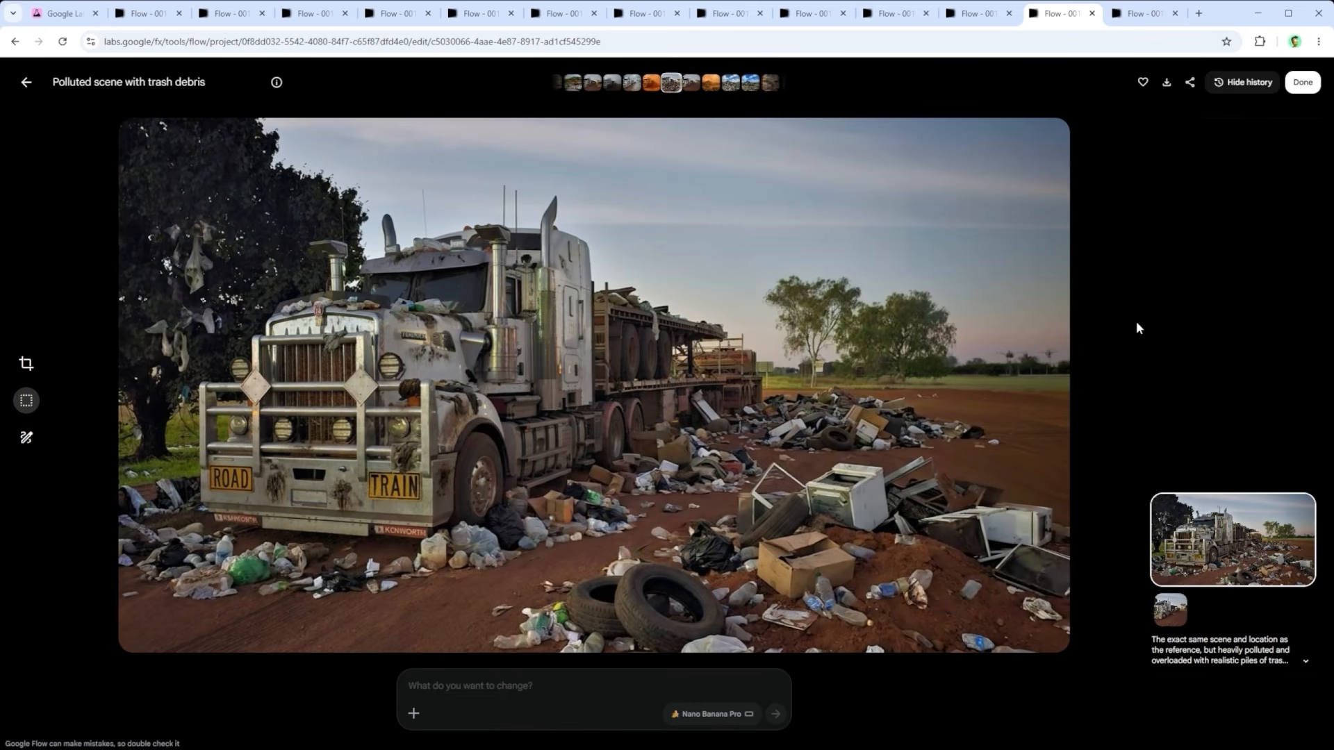
pyautogui.press('Left')
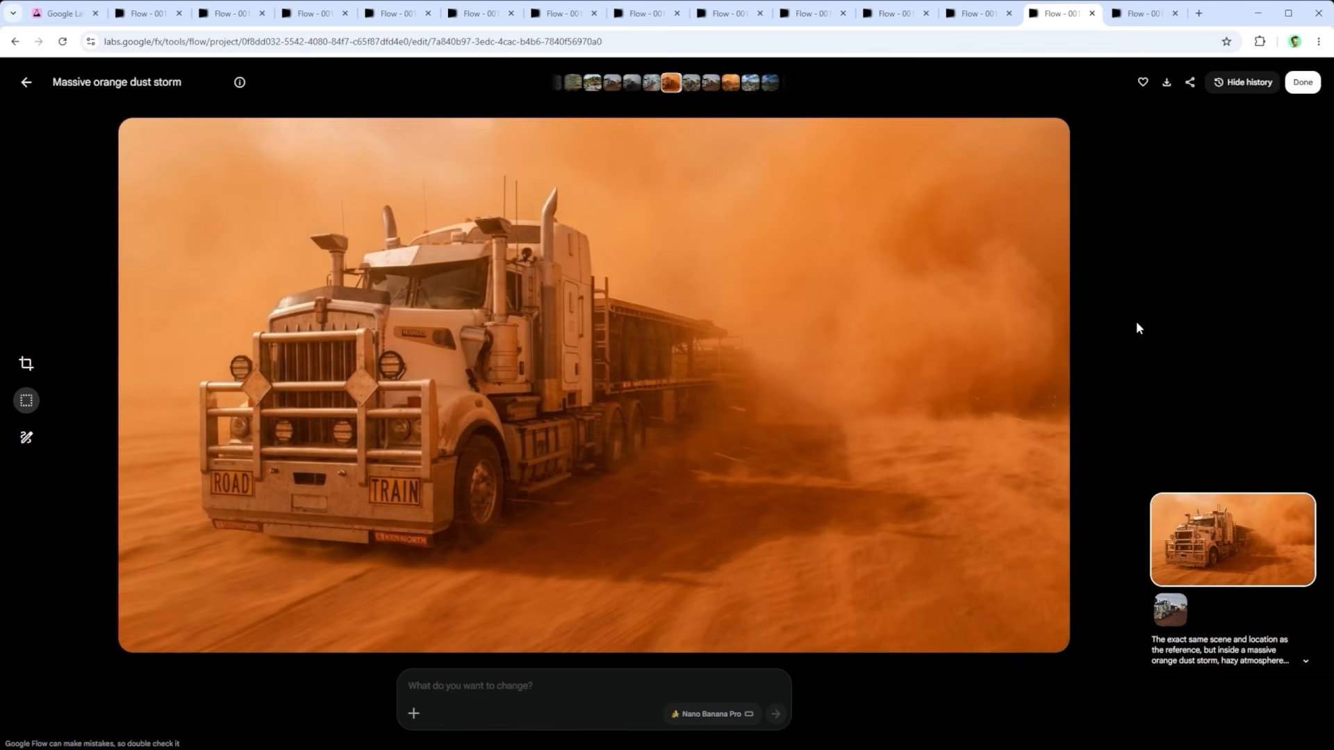
pyautogui.press('Left')
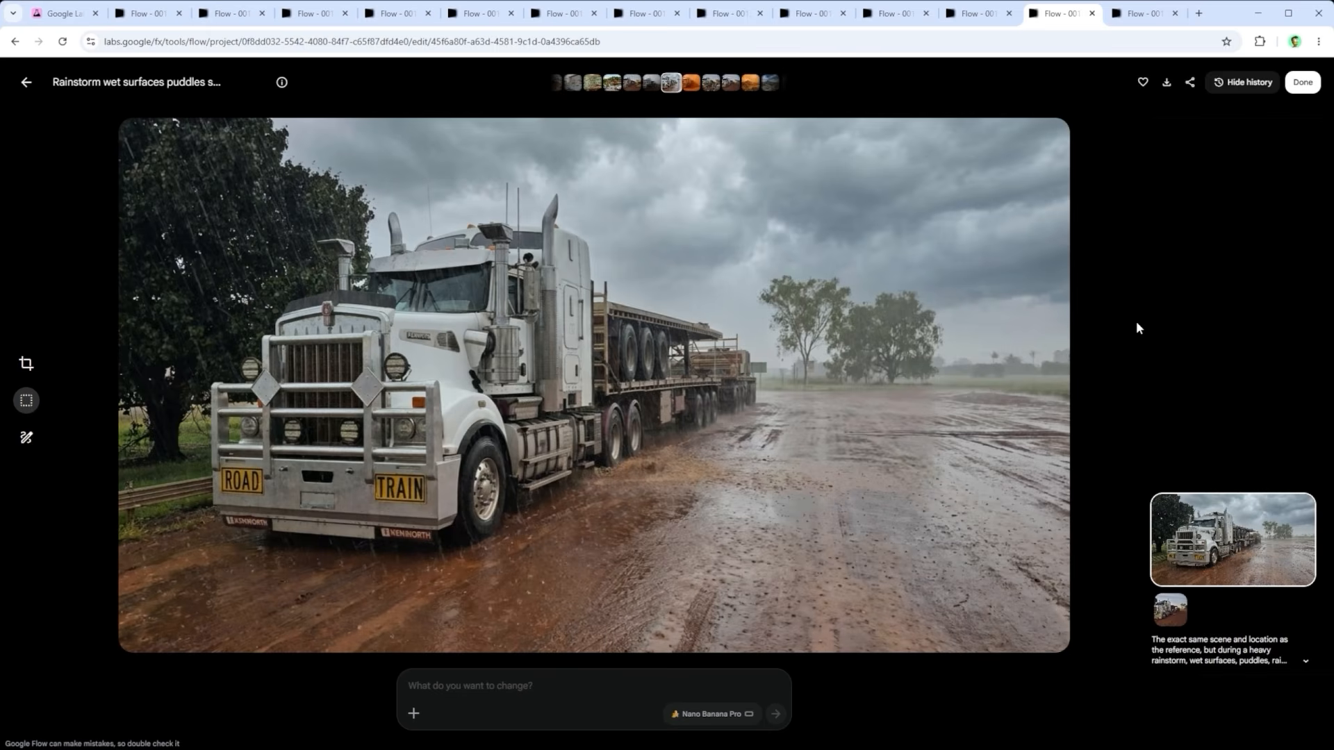
pyautogui.press('Left')
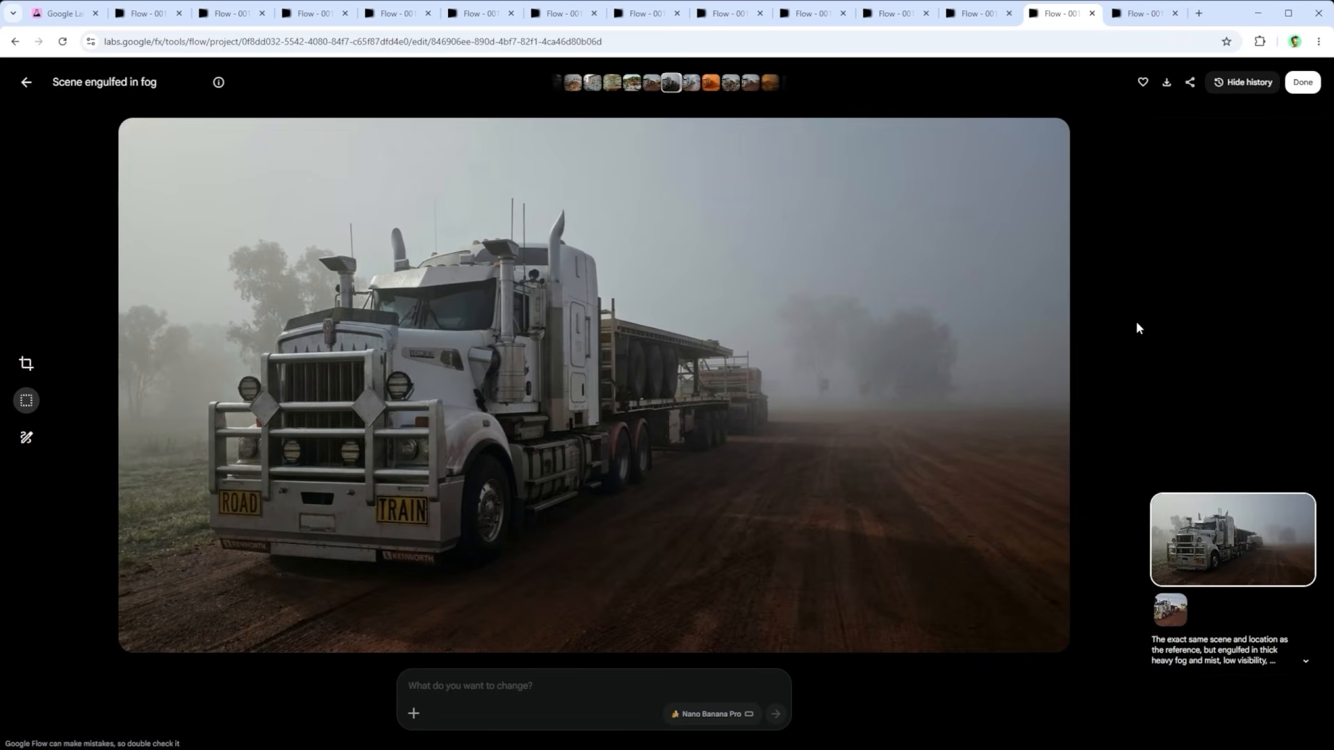
pyautogui.press('Left')
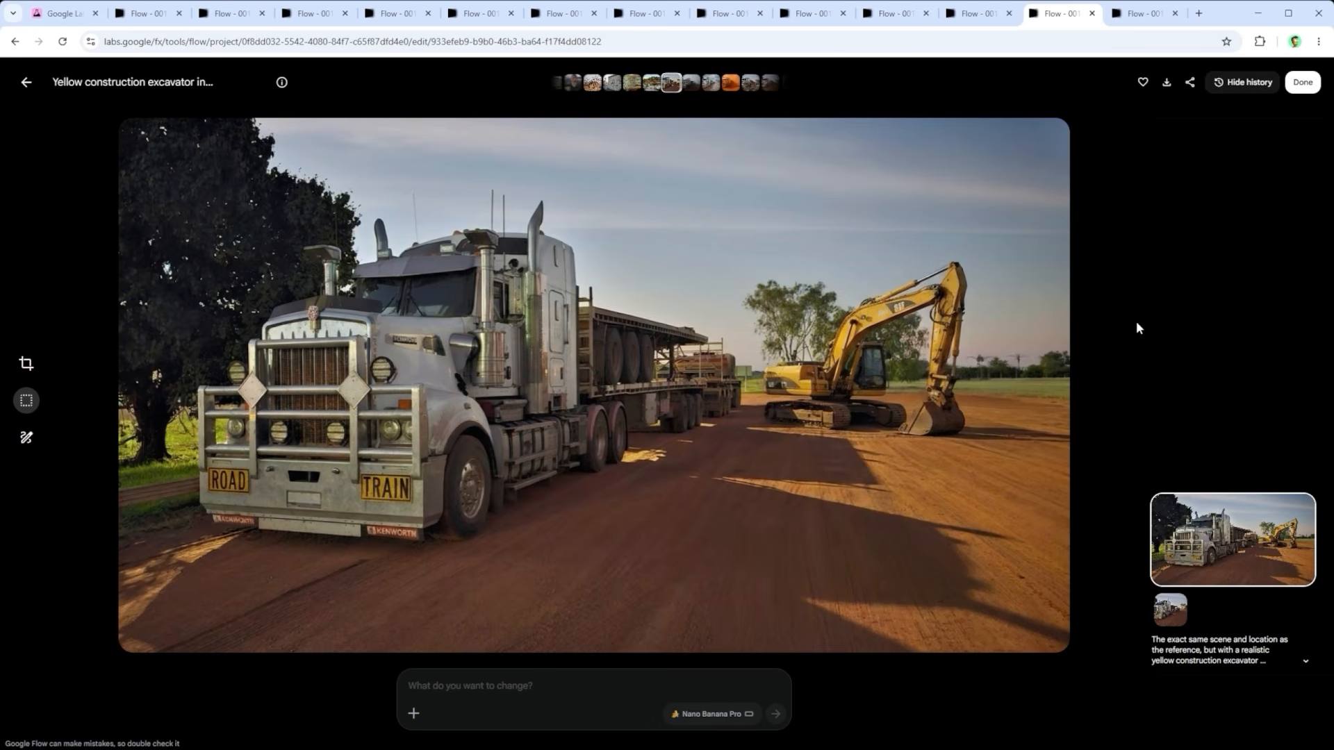
# Step: Browse the Image and Video sections of the tools gallery's Discover page
pyautogui.click(1141, 9)
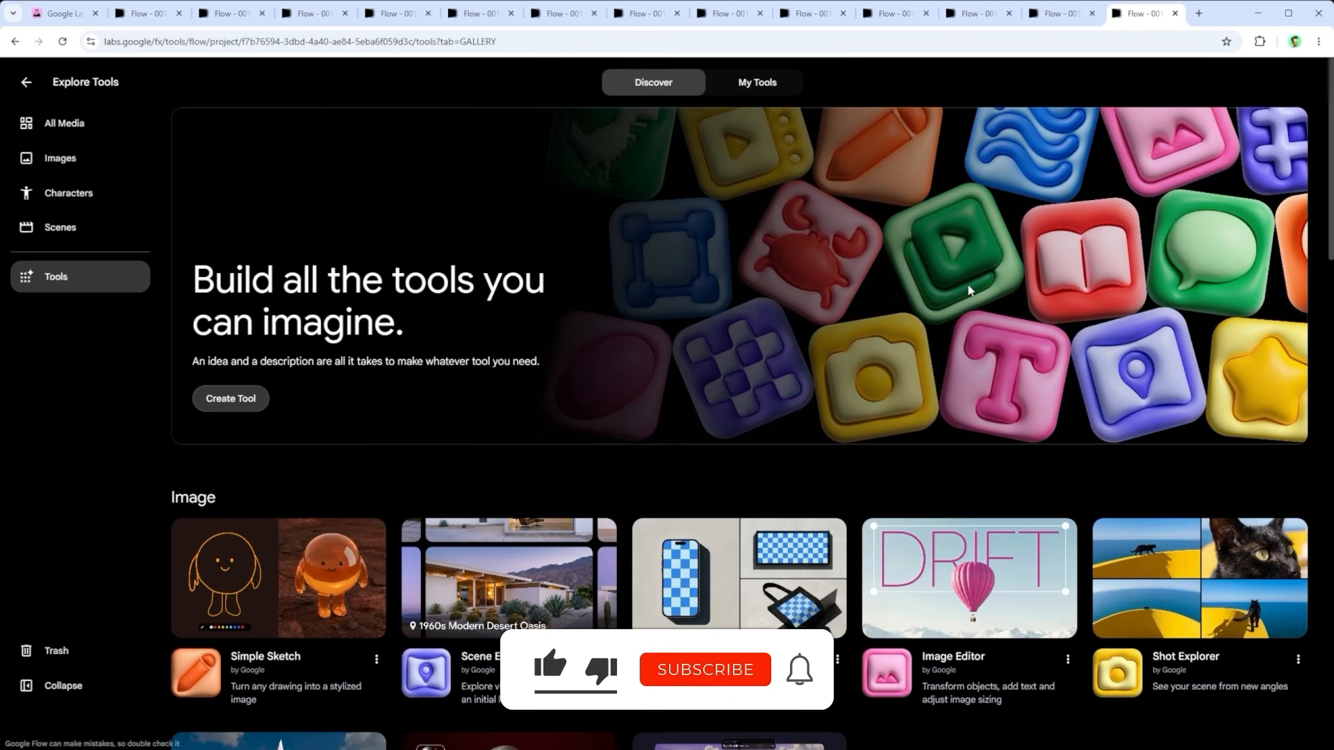
pyautogui.scroll(-3, 970, 295)
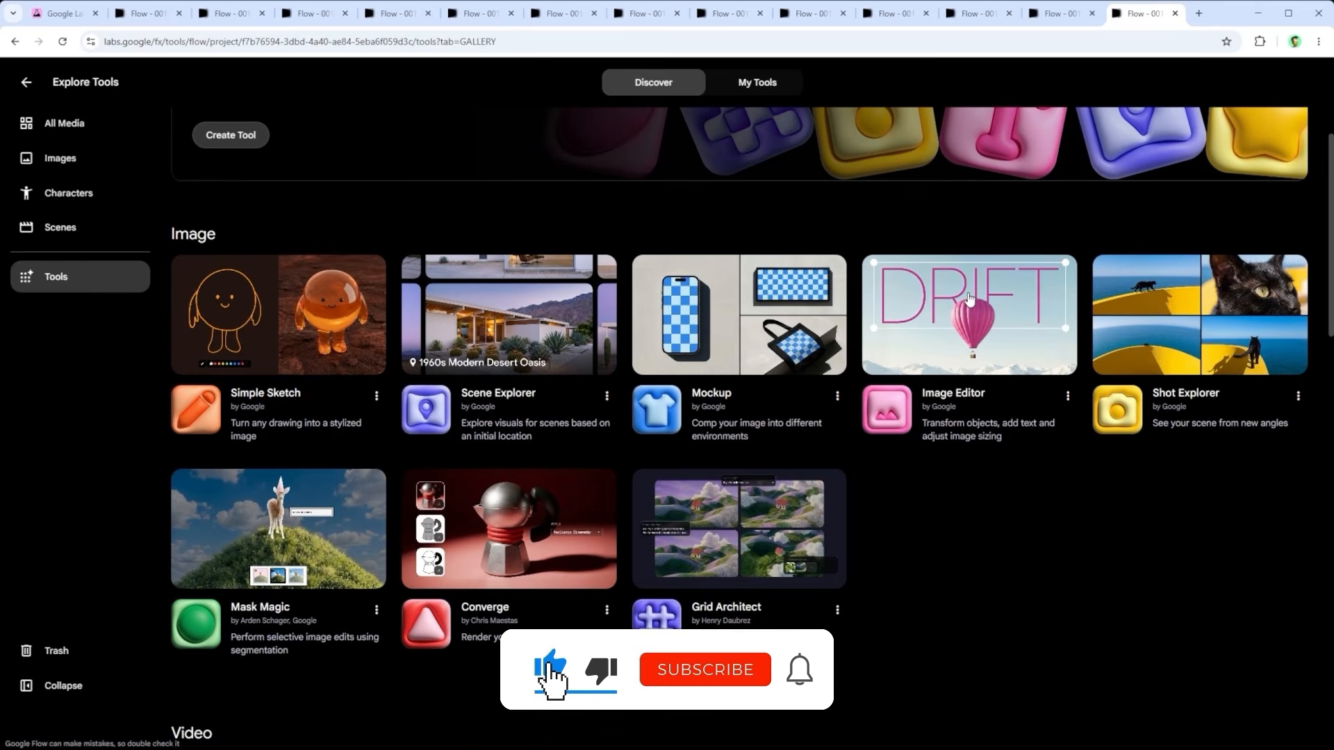
pyautogui.scroll(-6, 970, 298)
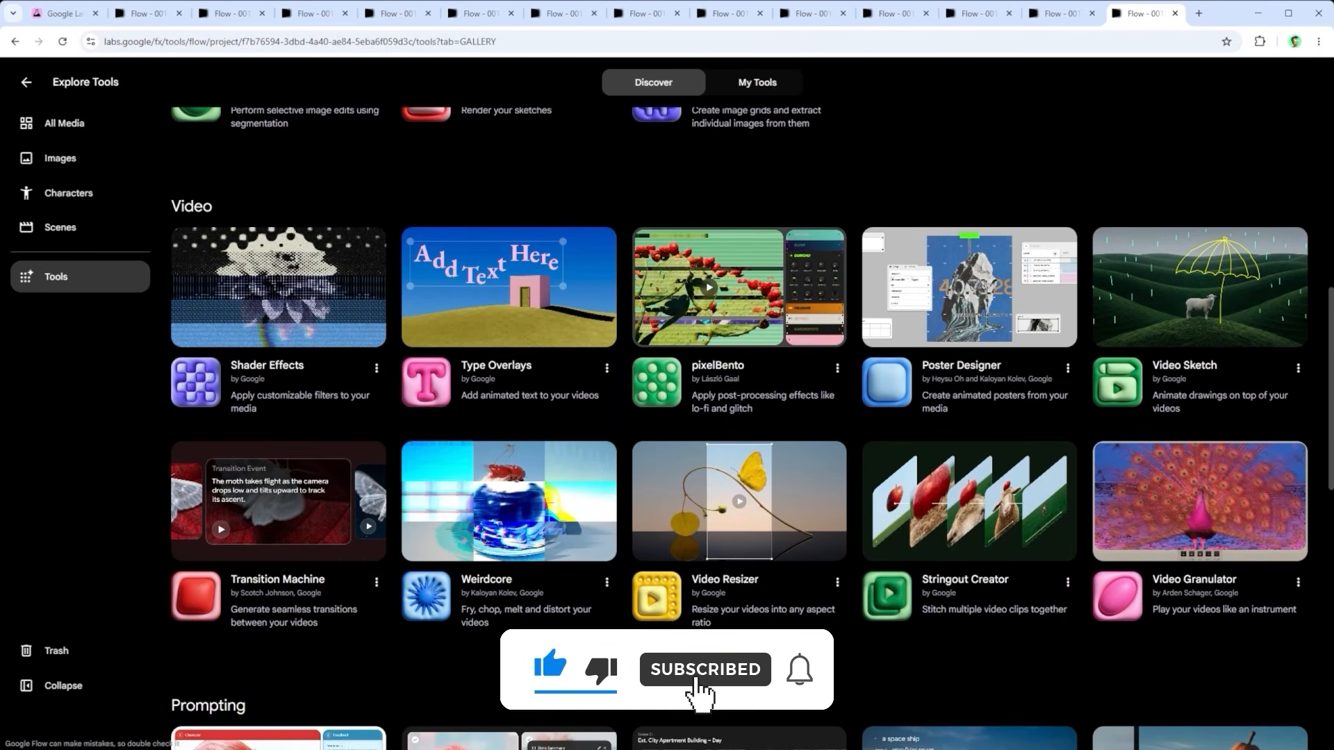